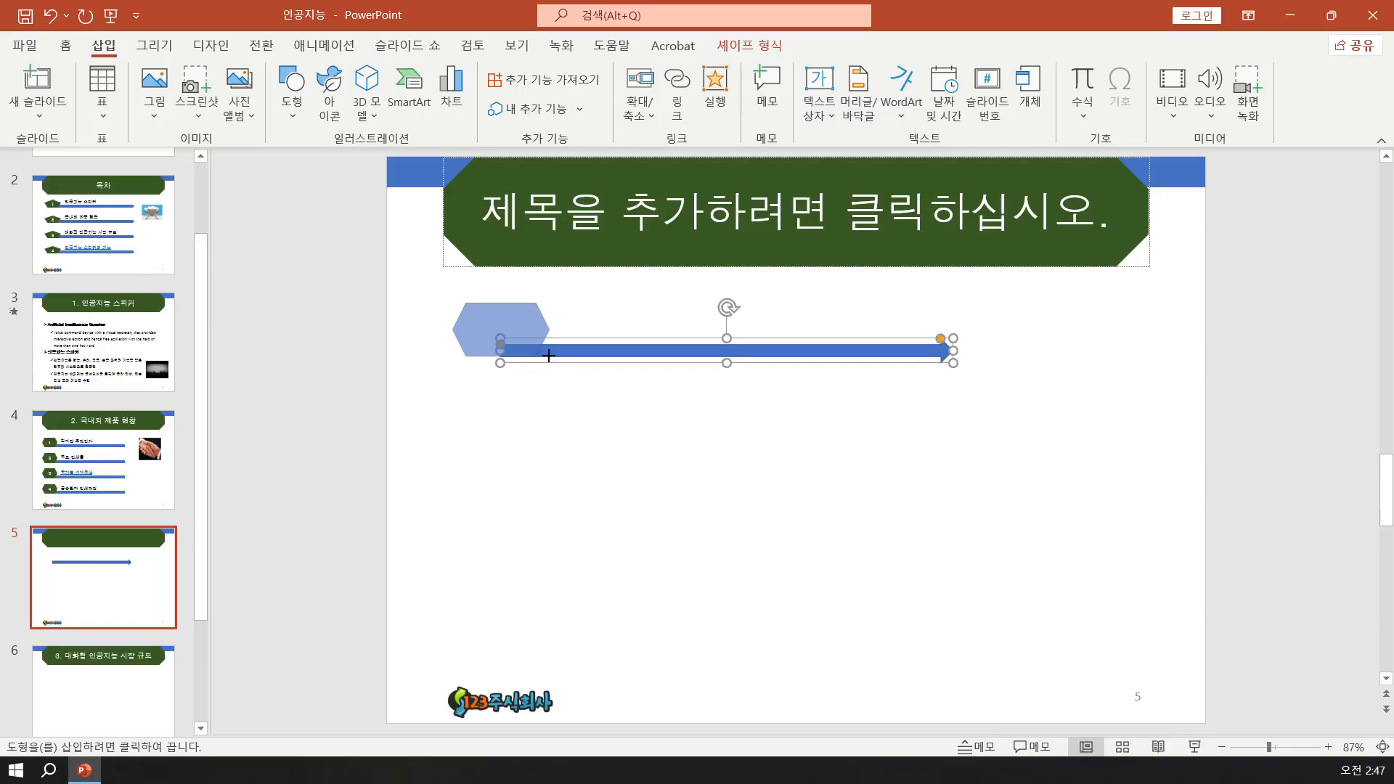
- Draw a hexagon about 3.25 cm wide and 1.78 cm high over the arrow's left end, labelled 1 and filled dark green
drag(548, 355, 550, 356)
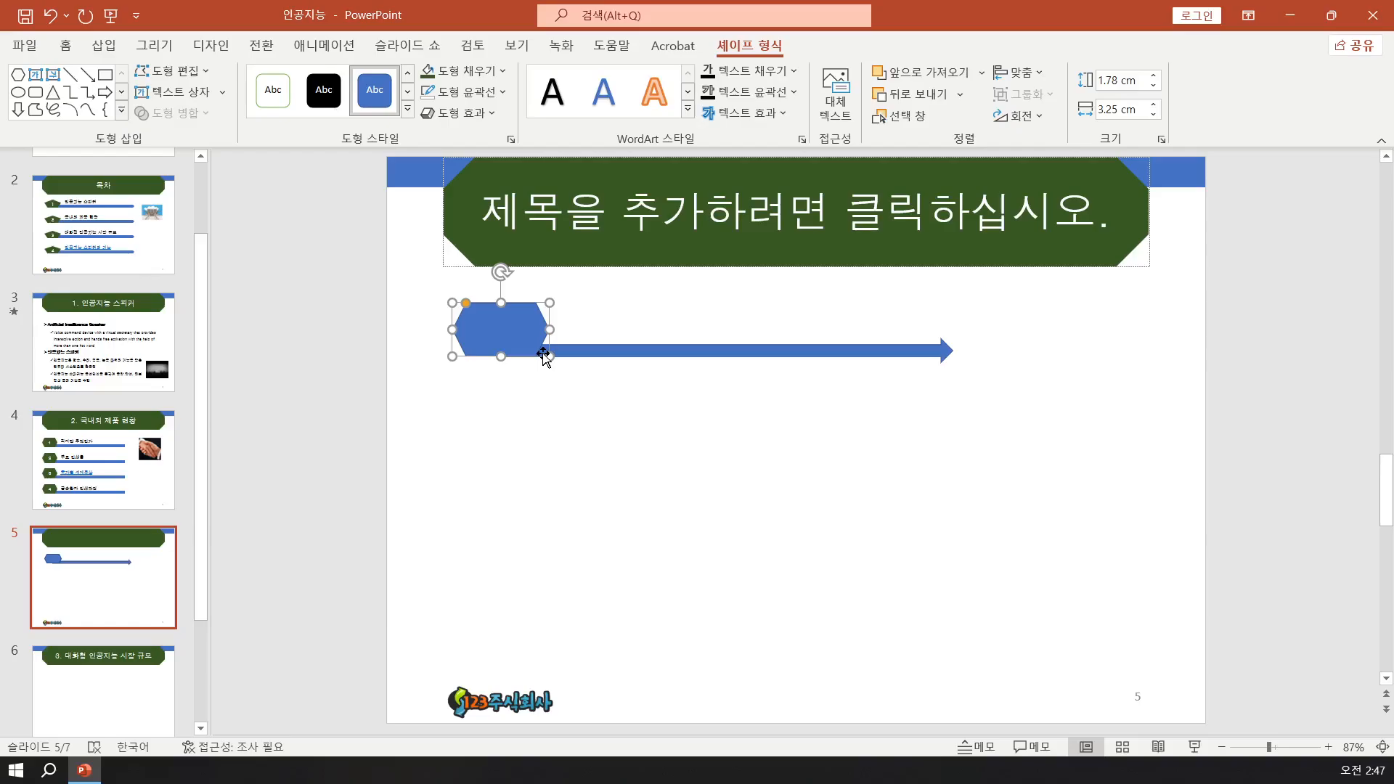
text(1)
click(428, 76)
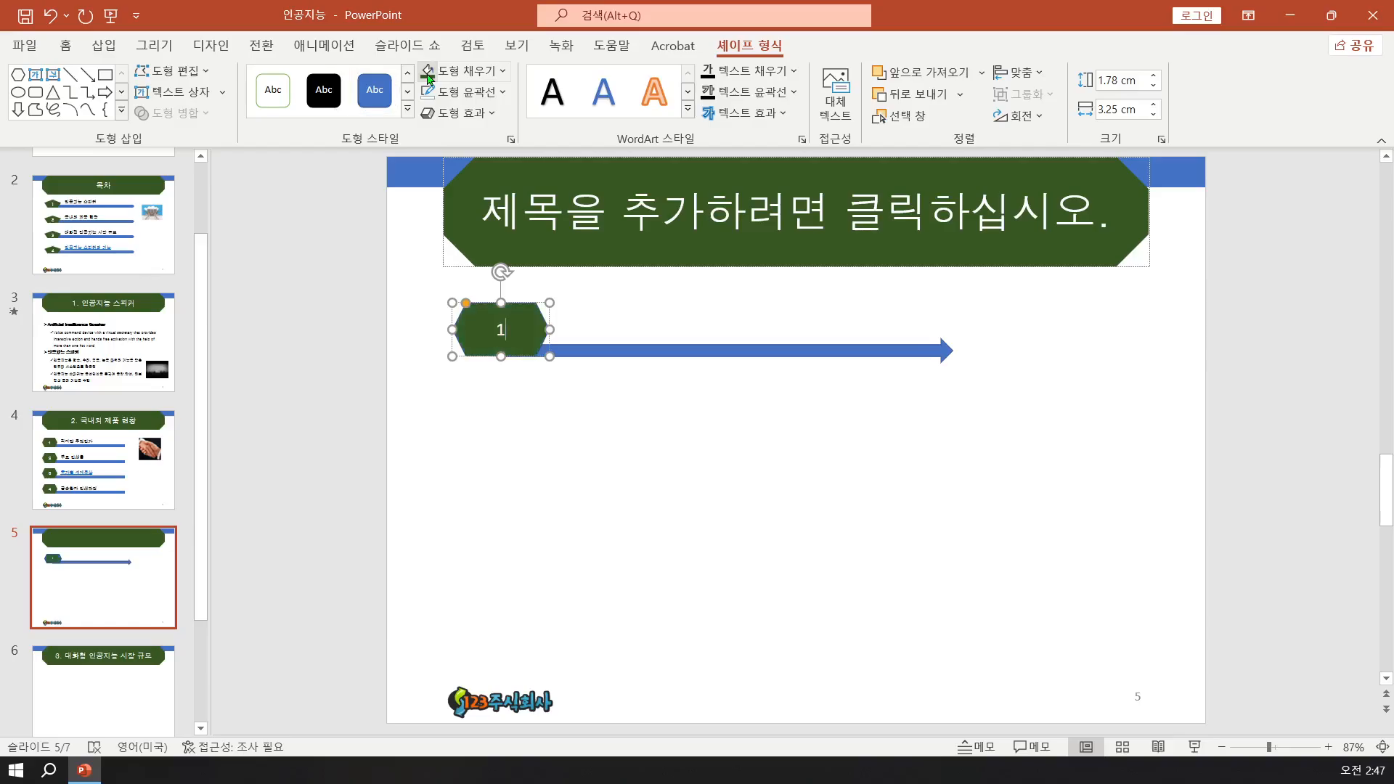
- Add a text box reading "전문가 시스템이란" above the arrow and nudge the hexagon slightly down
click(105, 50)
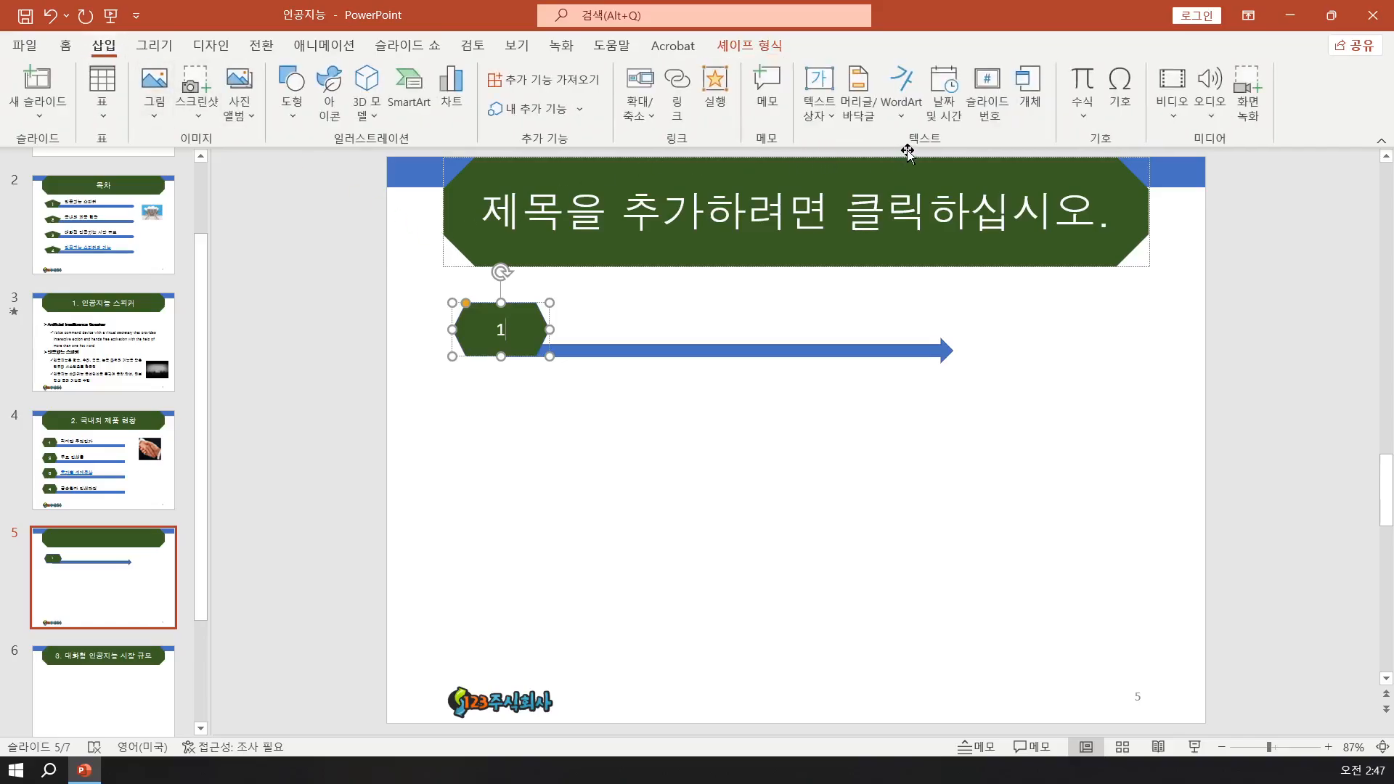
click(821, 91)
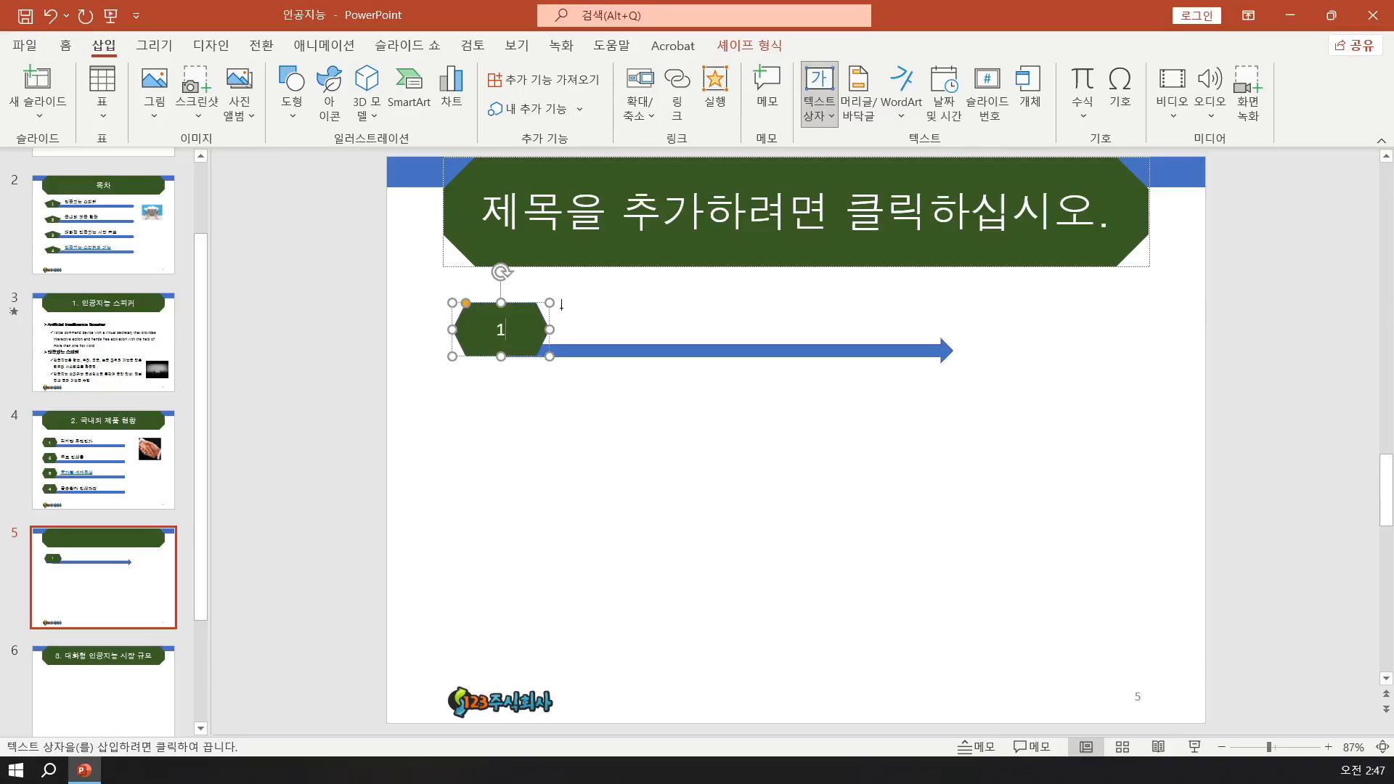
click(562, 306)
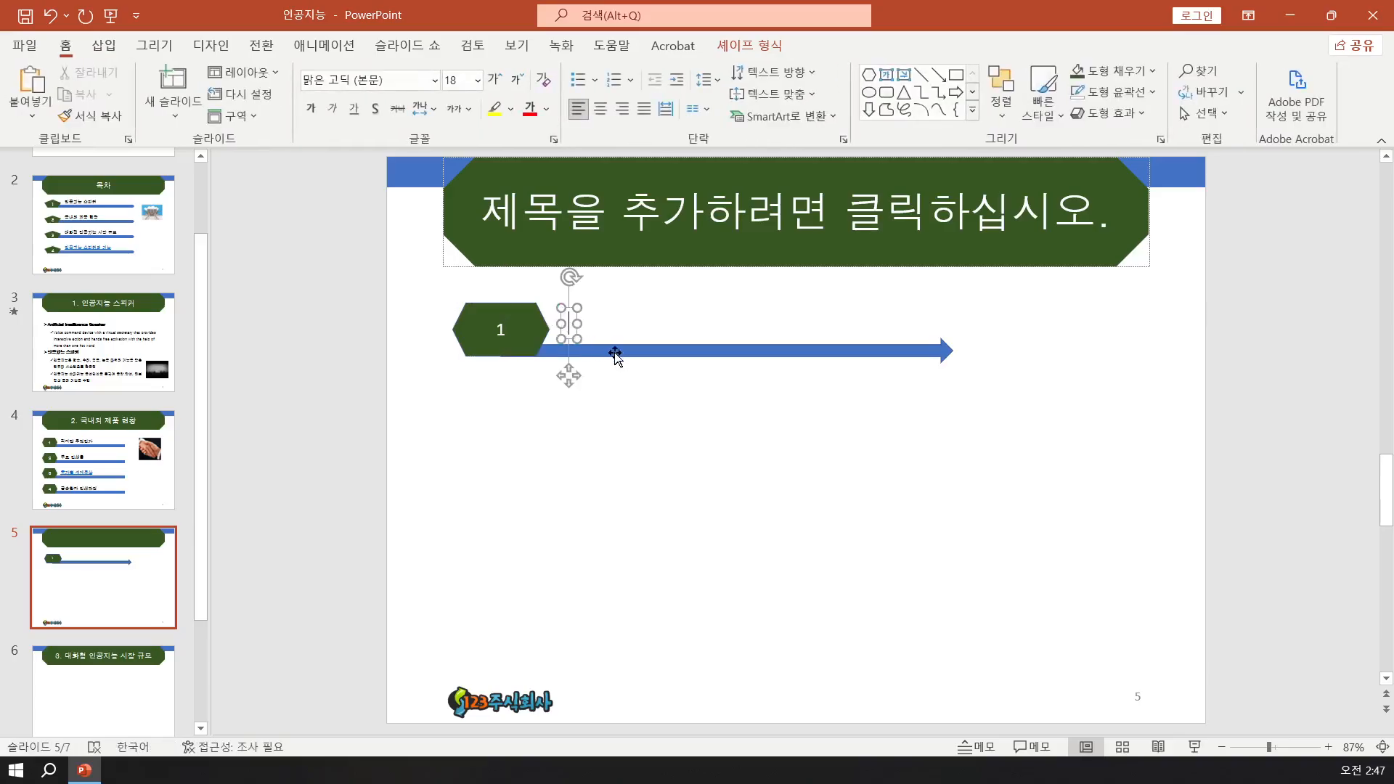
text(전문가)
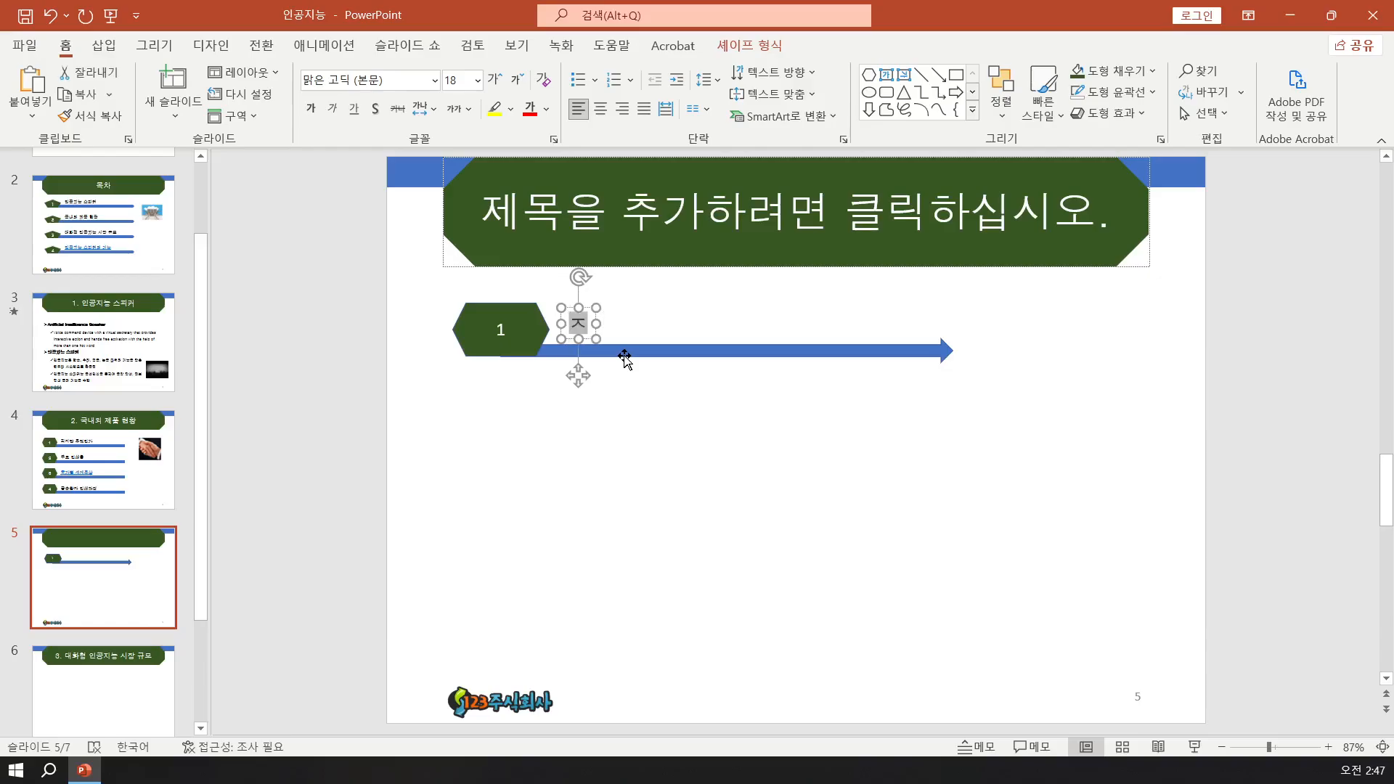
text( 시스템일)
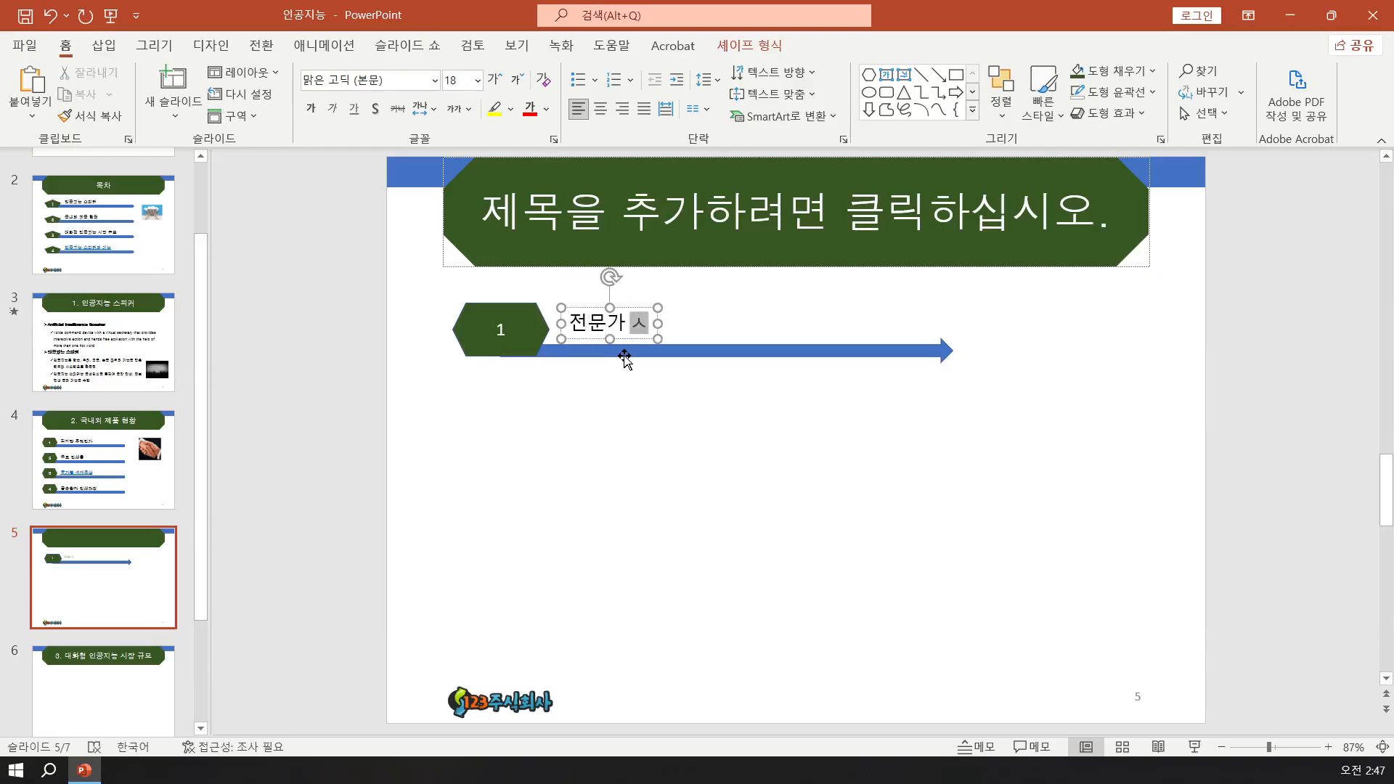
text(란)
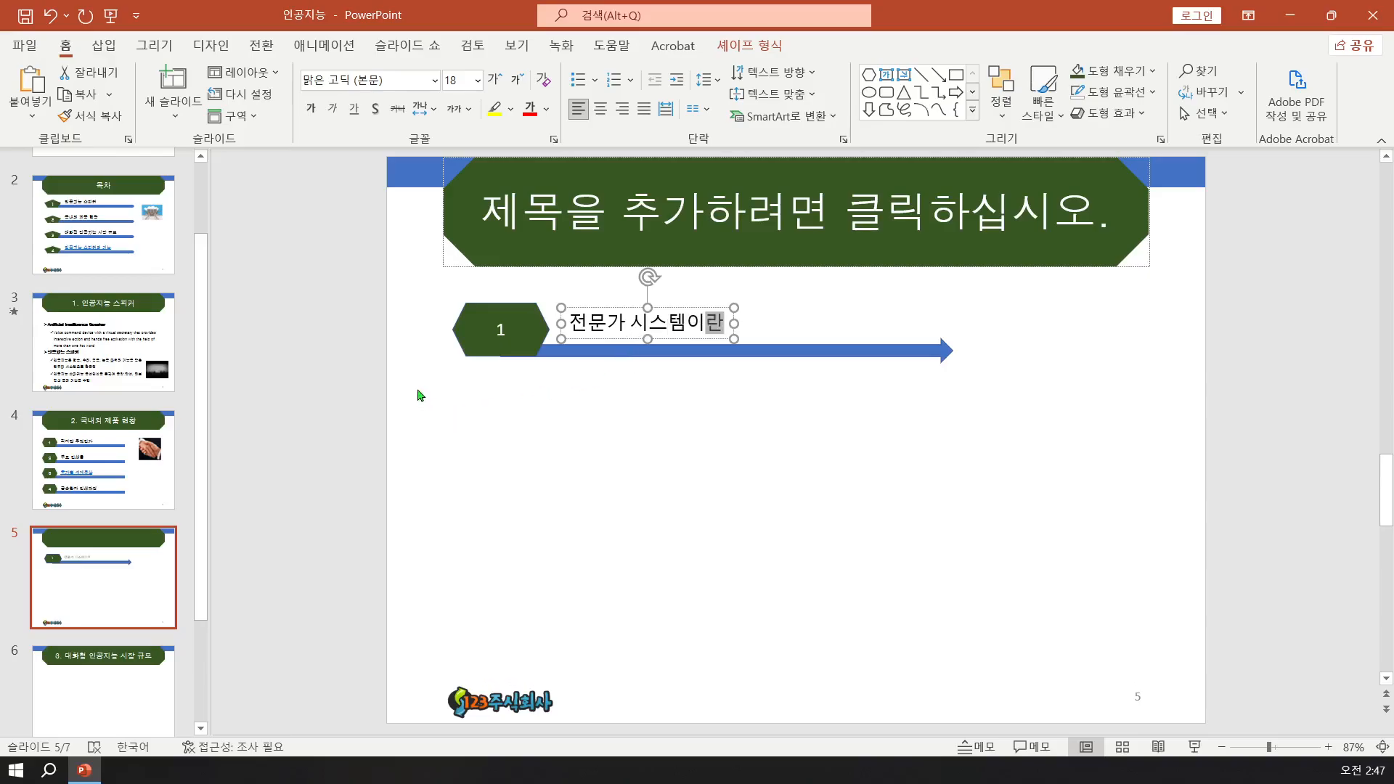
click(451, 333)
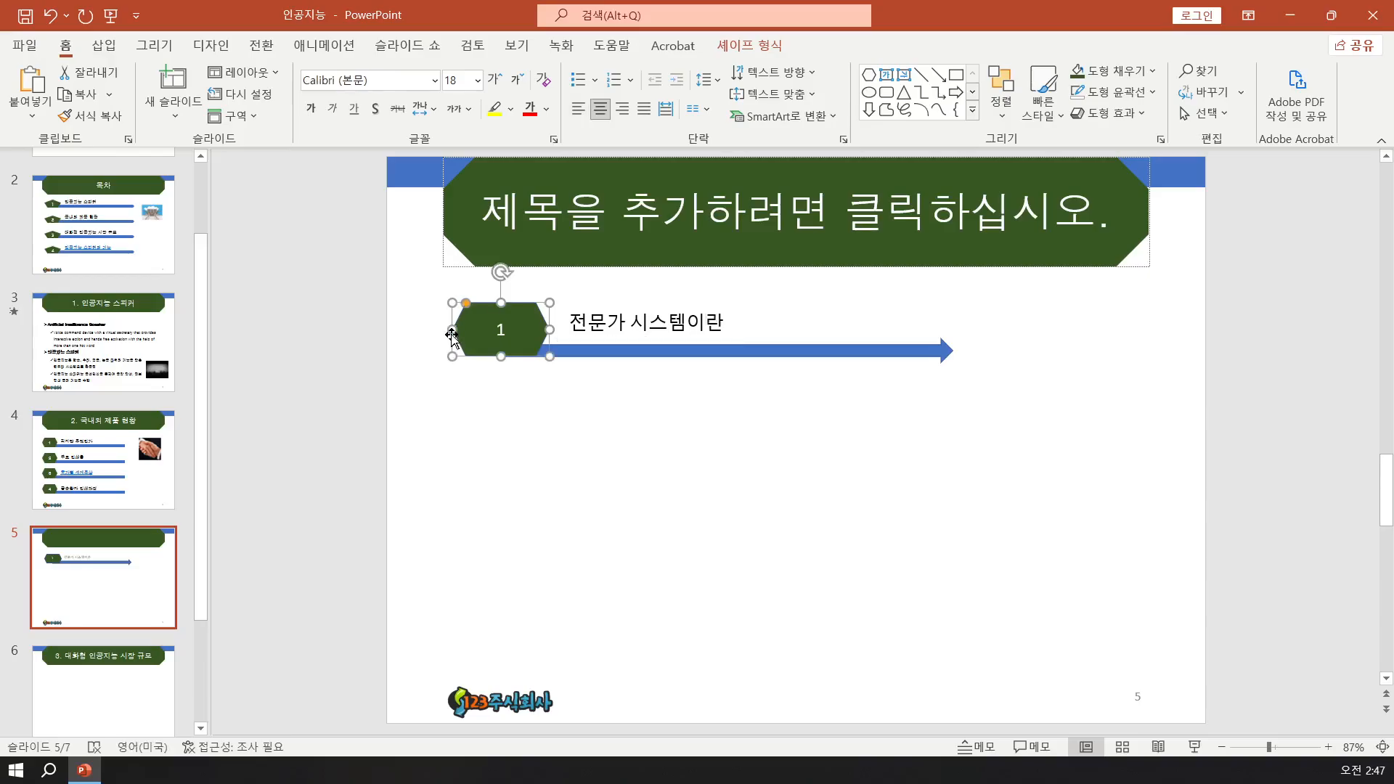
key(ctrl+Down)
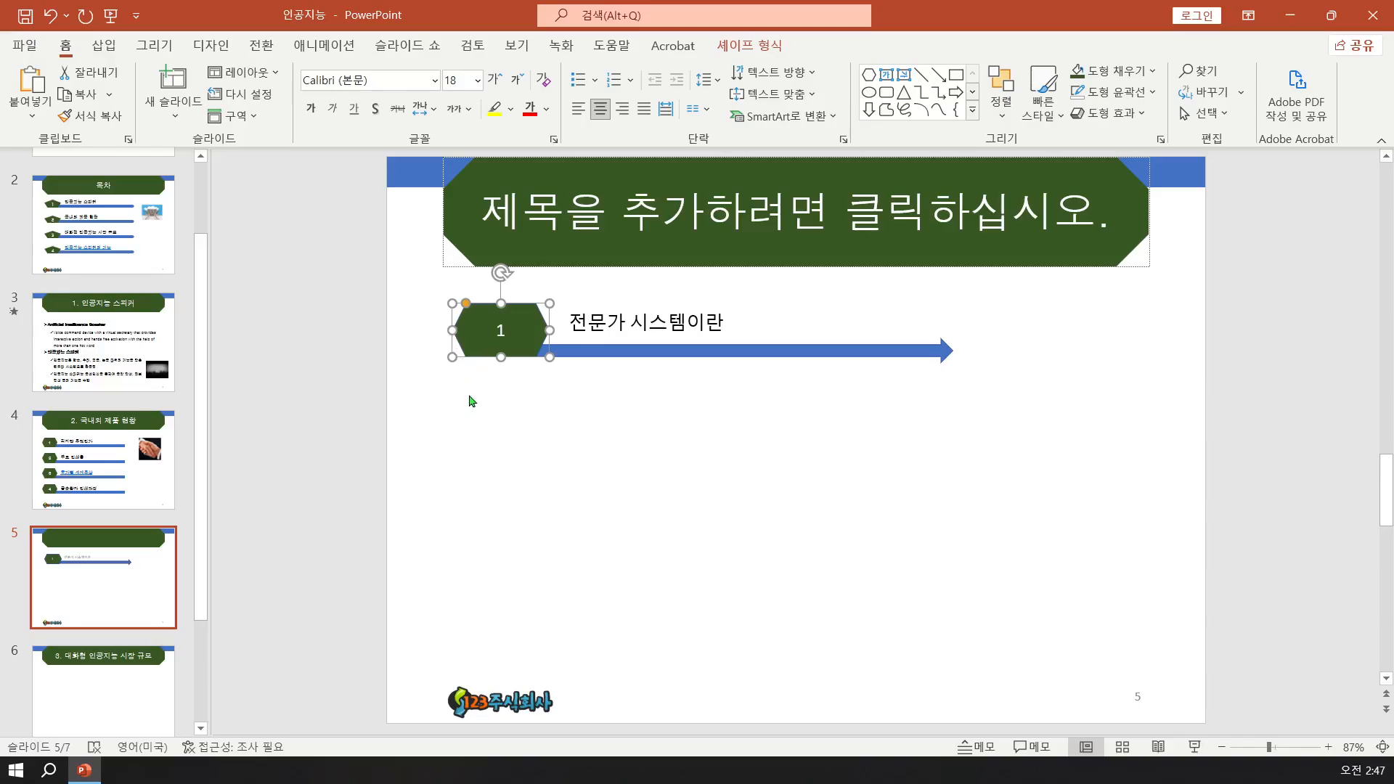
- Set the font of the hexagon, text box and arrow to 돋움 at size 24
drag(408, 389, 996, 280)
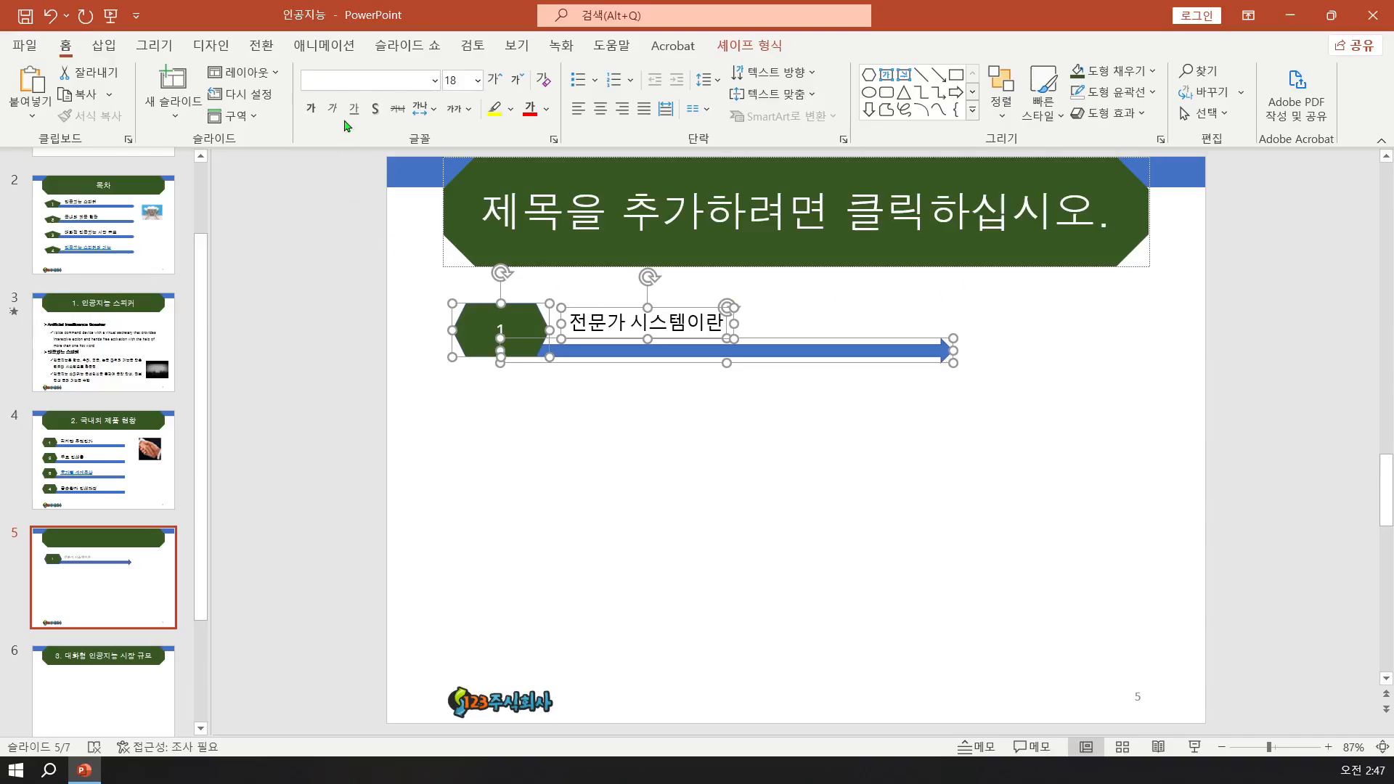
click(341, 79)
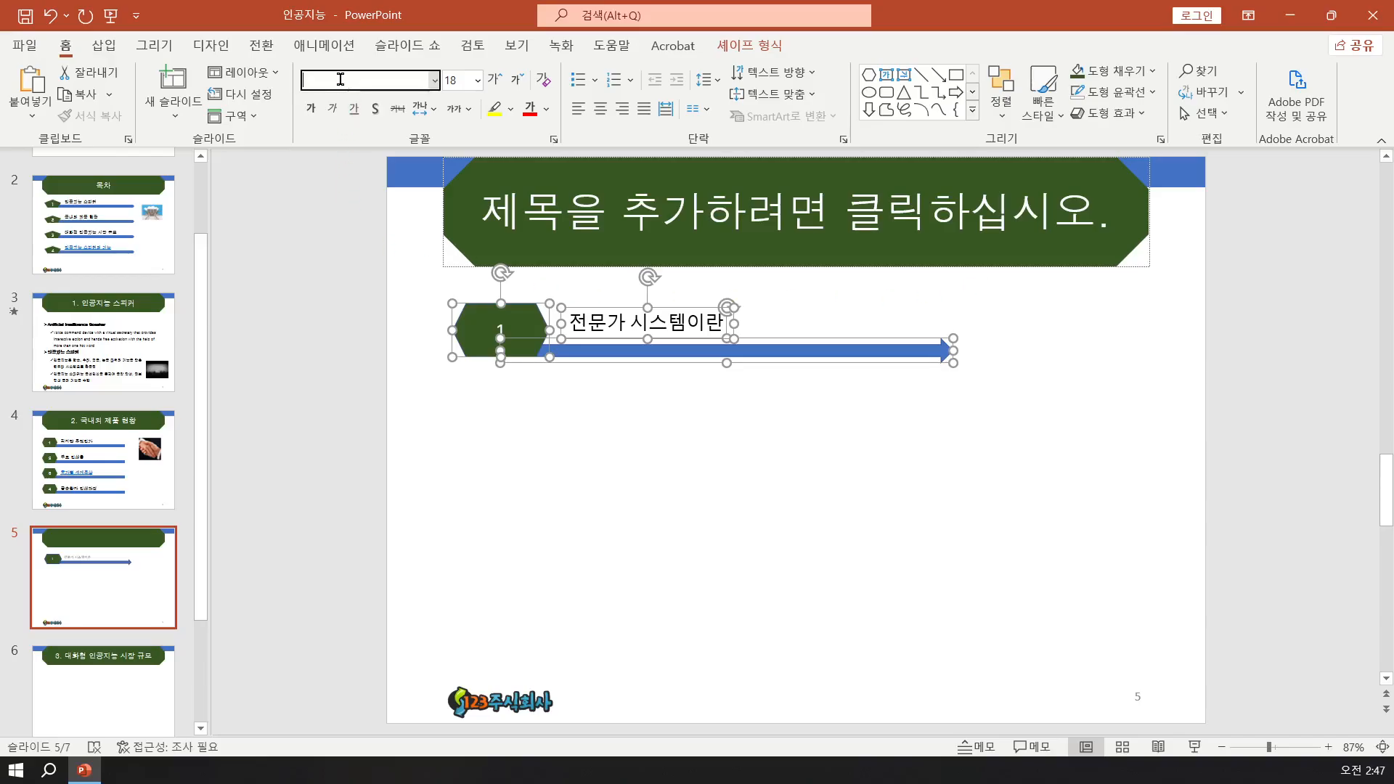
text(돋움ㅁ)
key(Return)
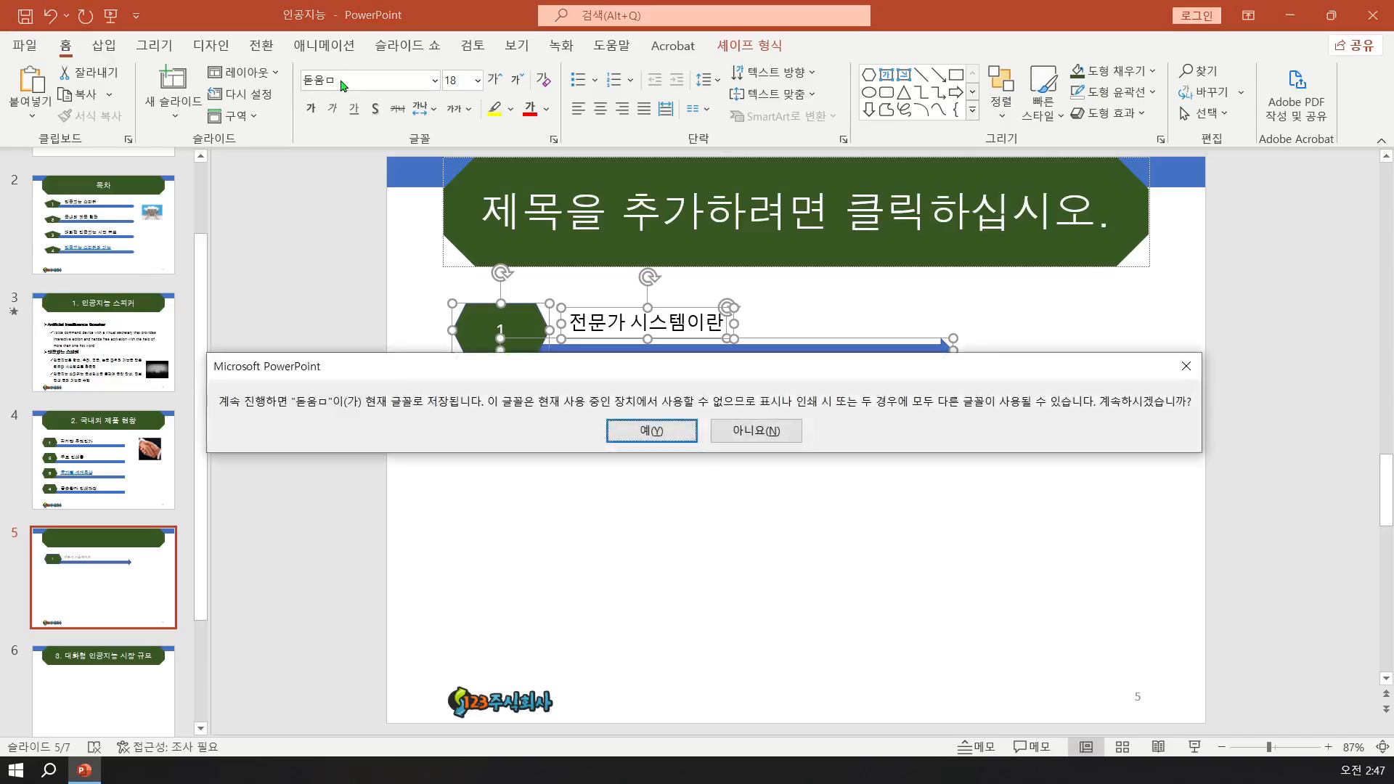
click(663, 430)
click(325, 77)
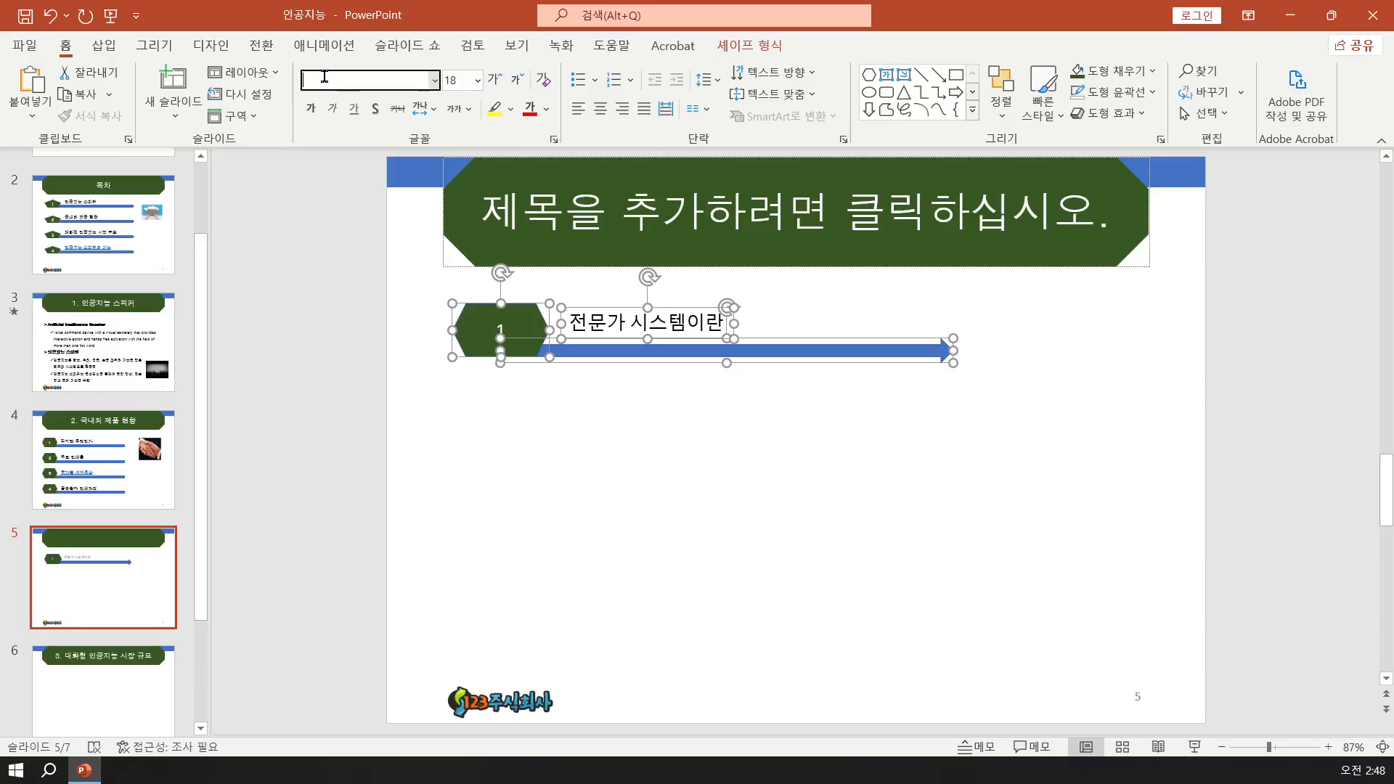
text(돋움)
key(Return)
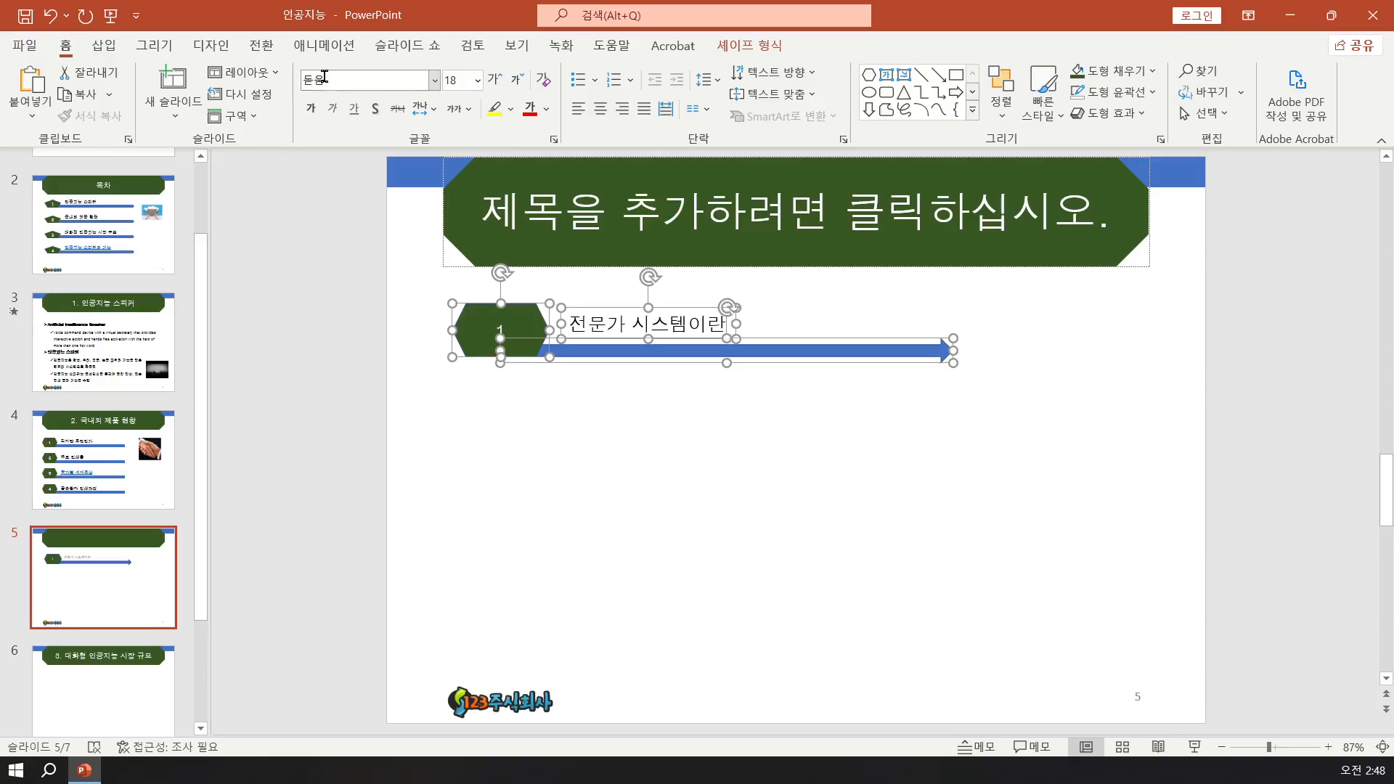
click(458, 80)
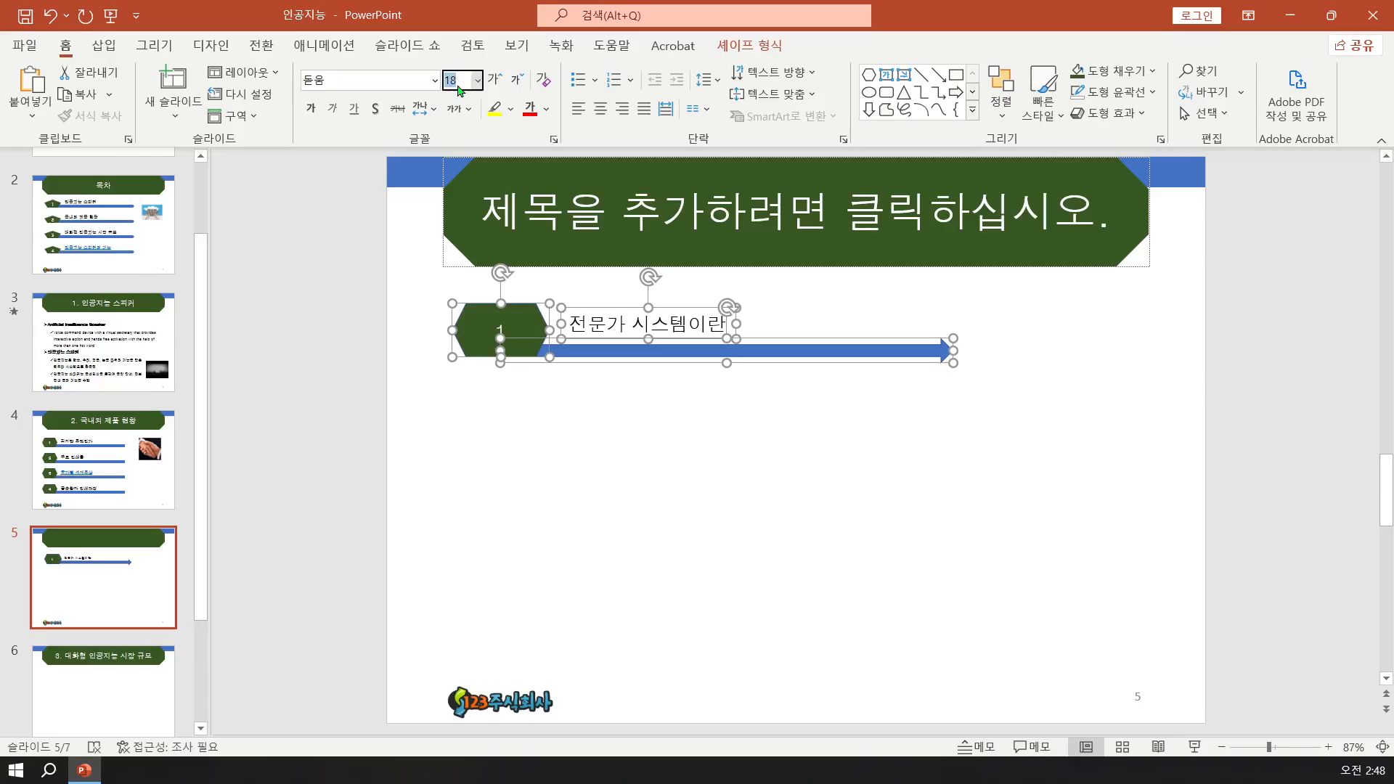
text(24)
key(Return)
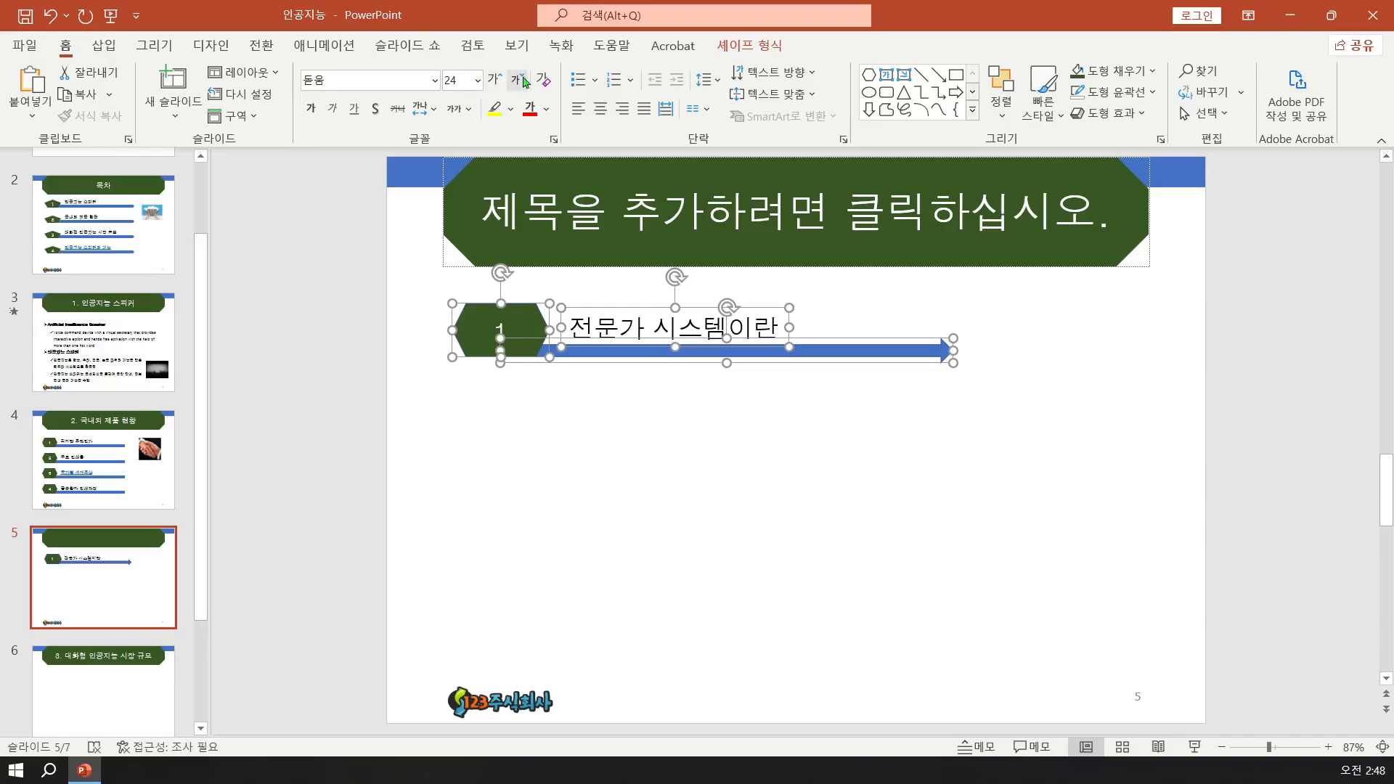
- Remove the outlines from the hexagon, text box and arrow, and copy the set straight down three times to form four rows
click(739, 51)
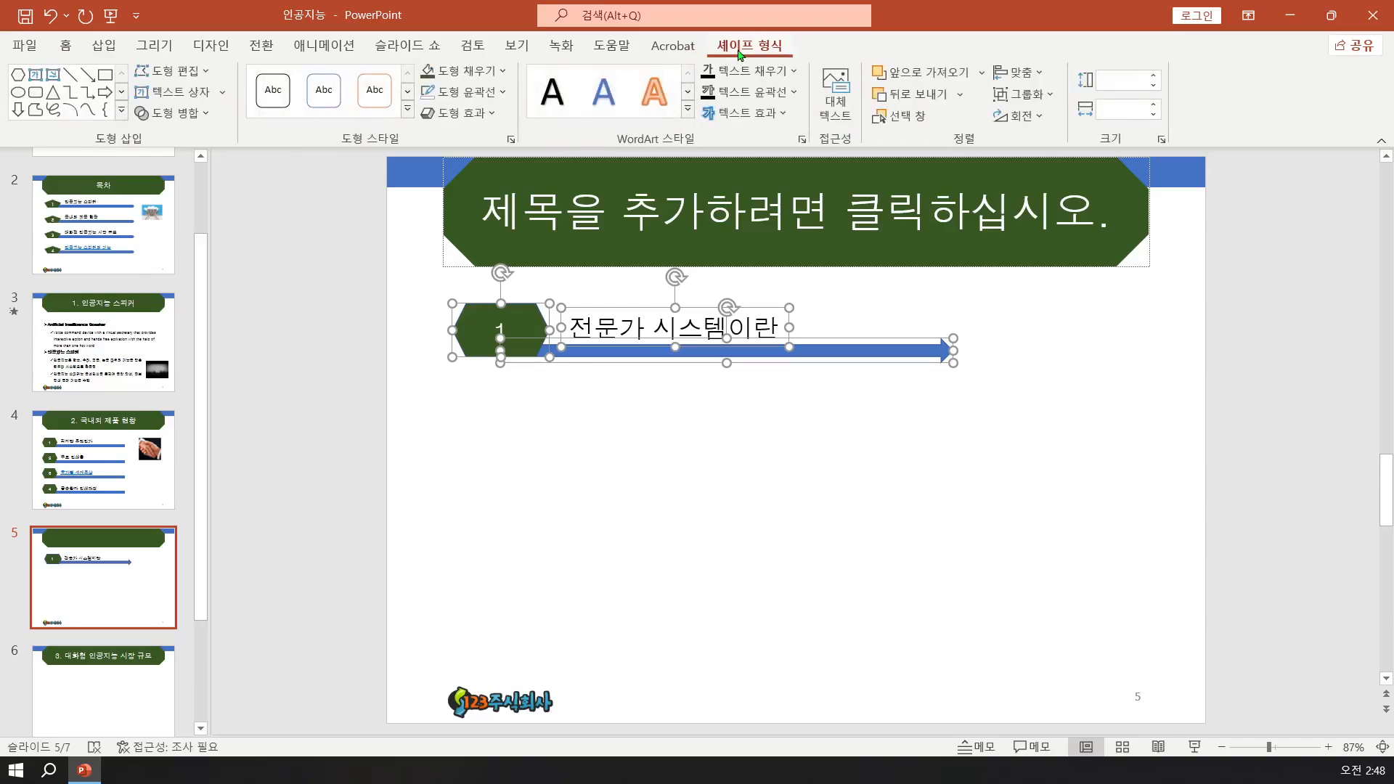
click(462, 100)
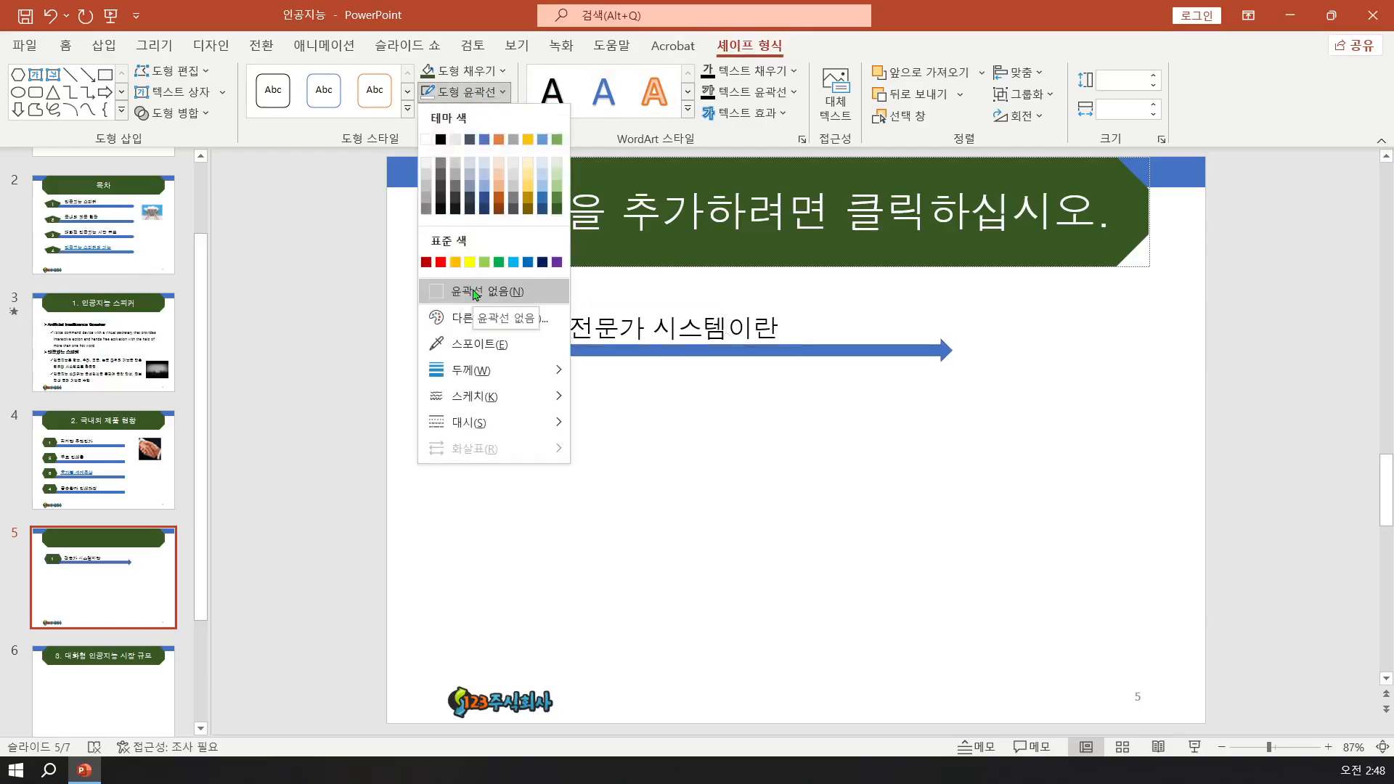
click(476, 292)
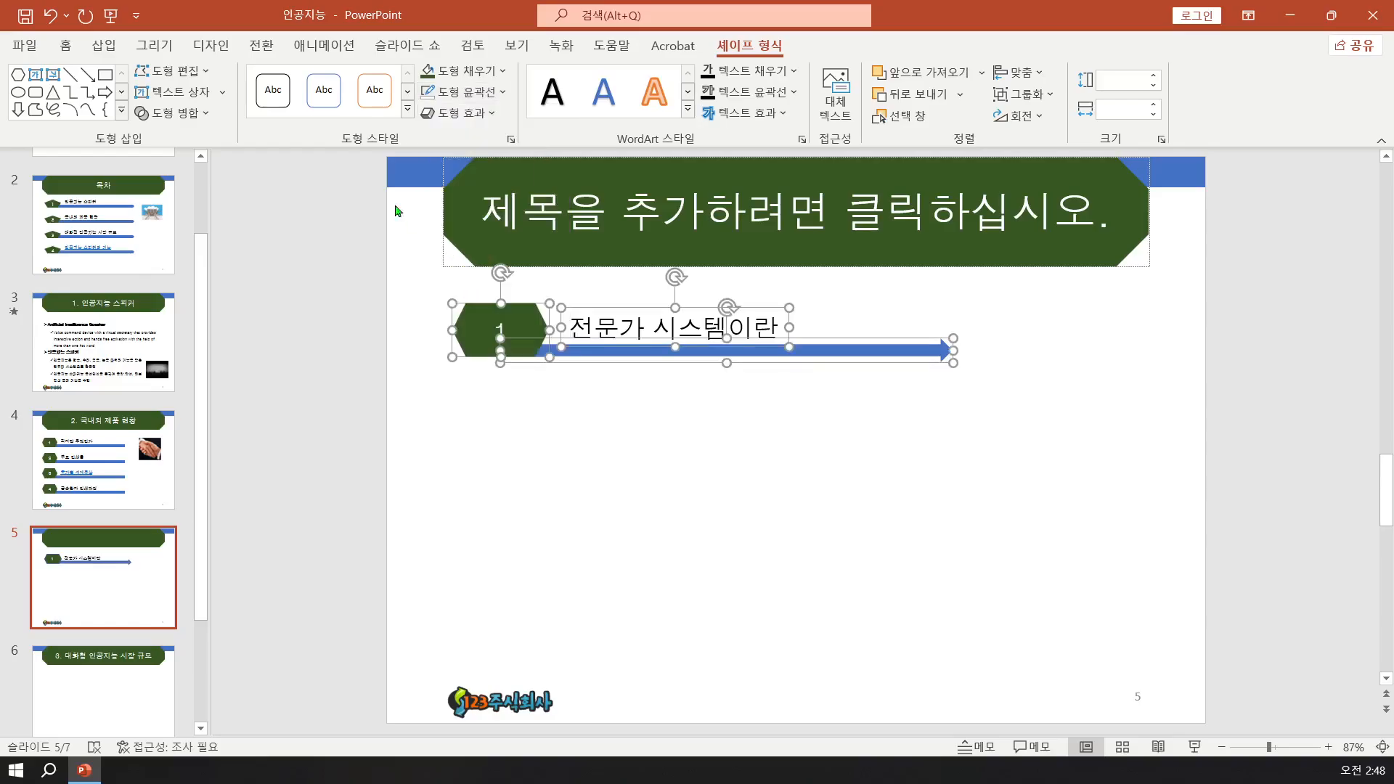
click(66, 46)
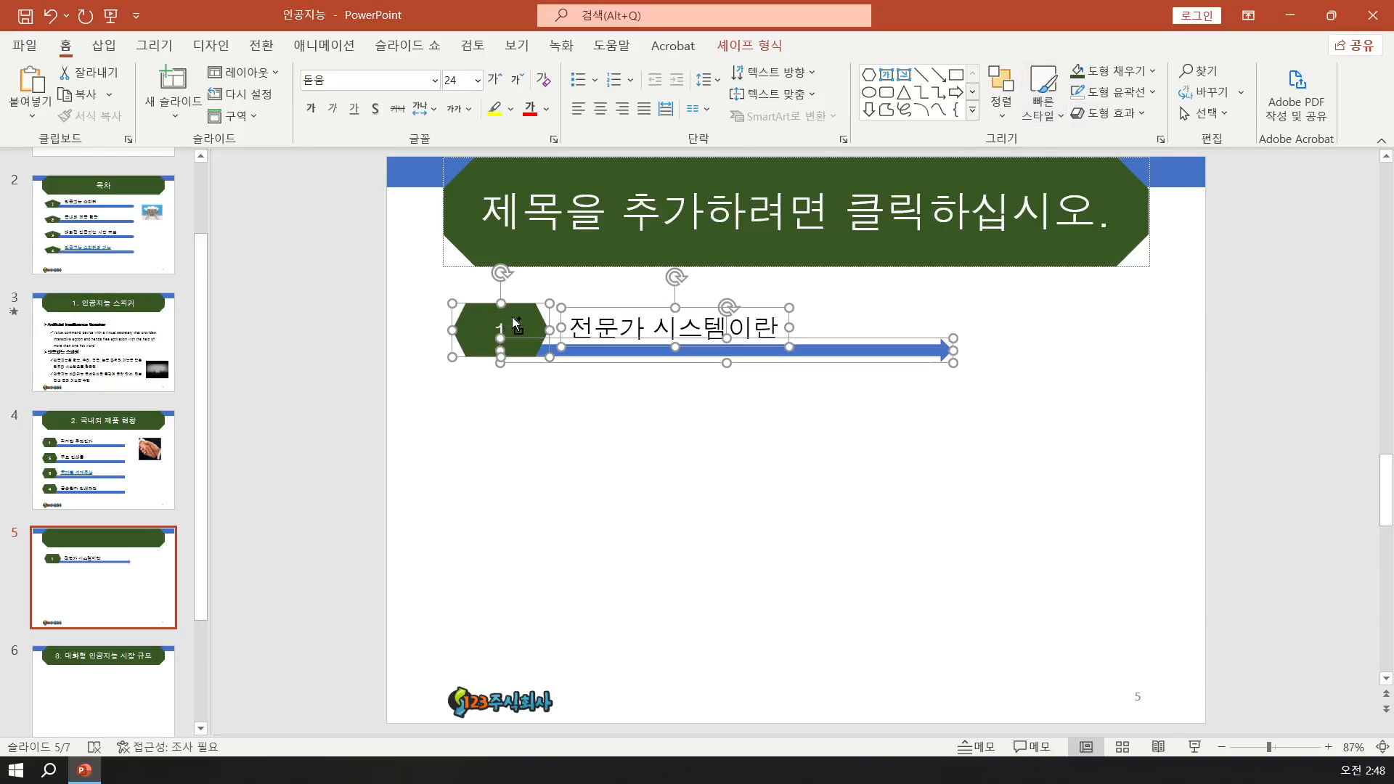
drag(521, 327, 521, 594)
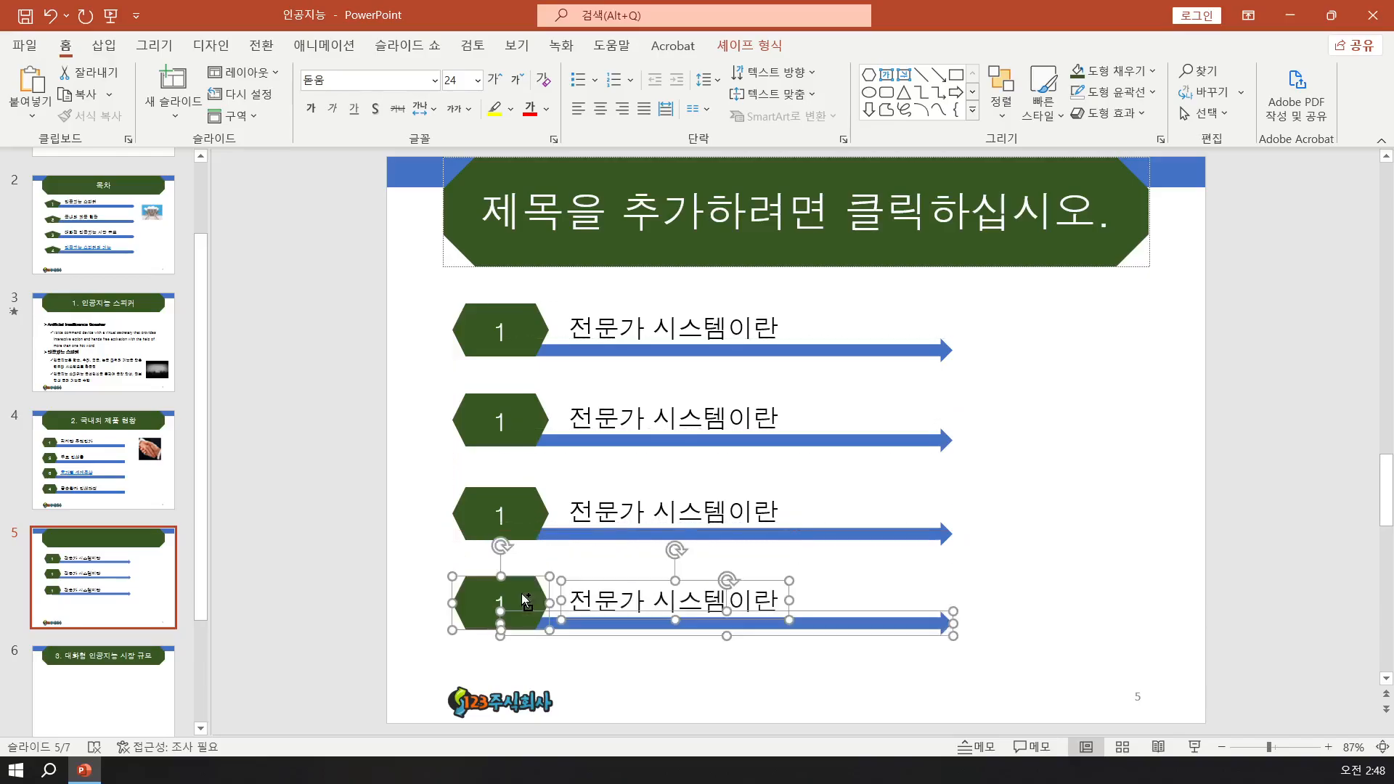
- Renumber the hexagons in the three copied rows as 2, 3 and 4
double_click(494, 425)
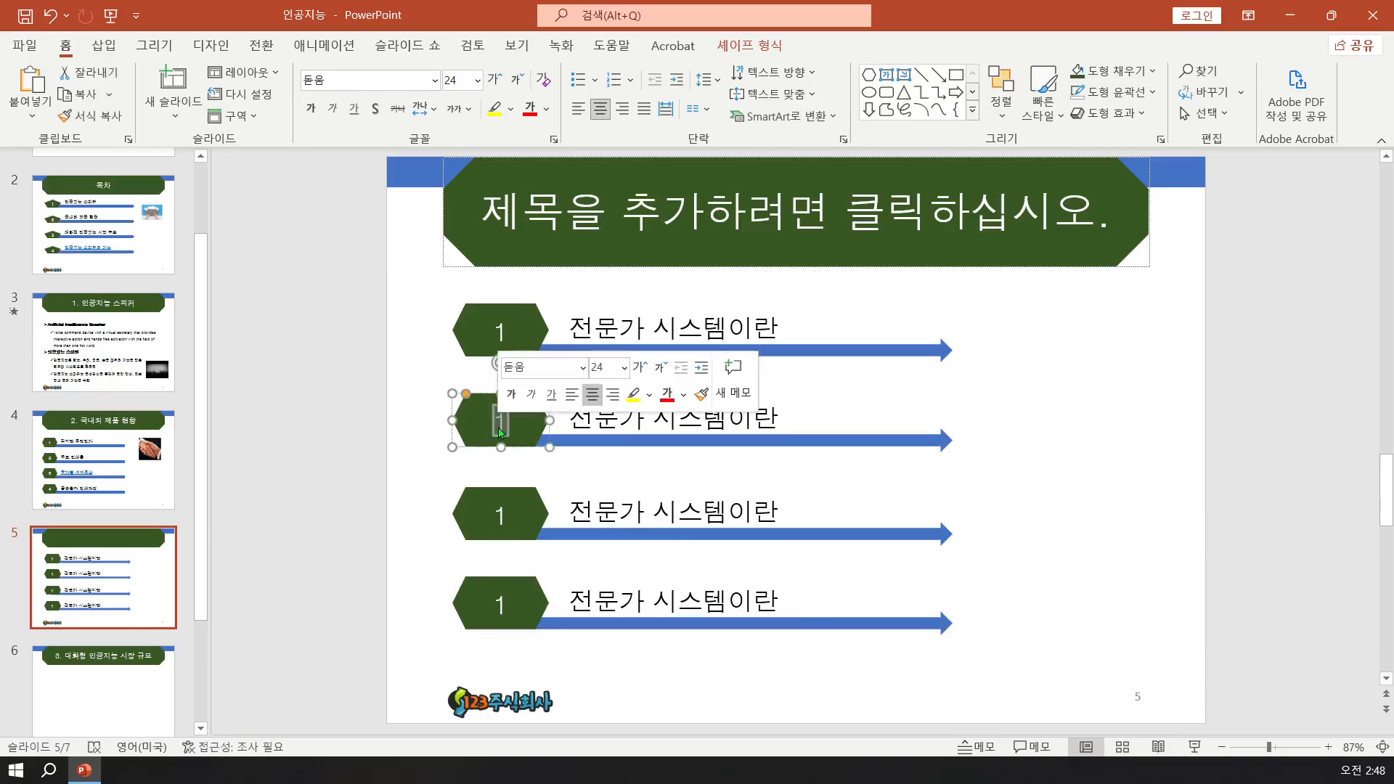
text(2)
double_click(500, 517)
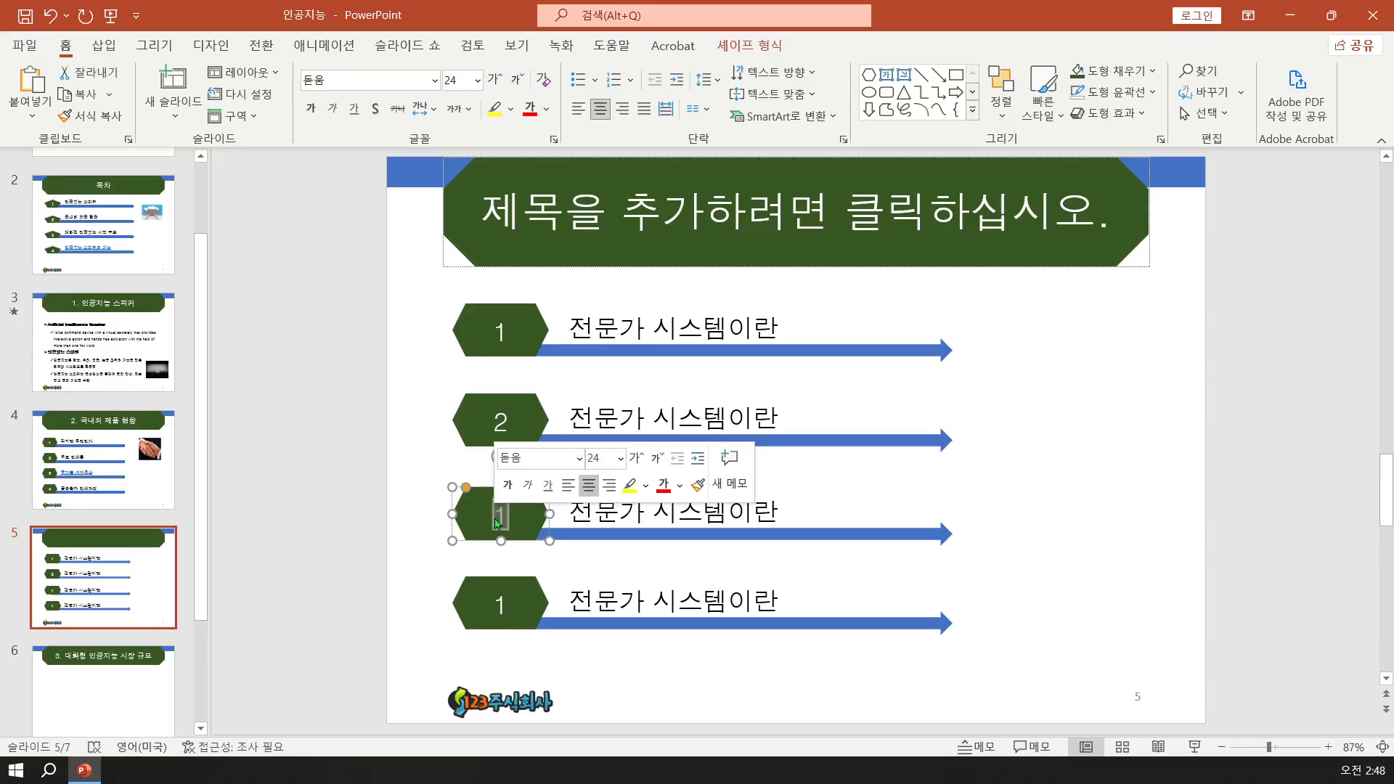
text(4)
key(BackSpace)
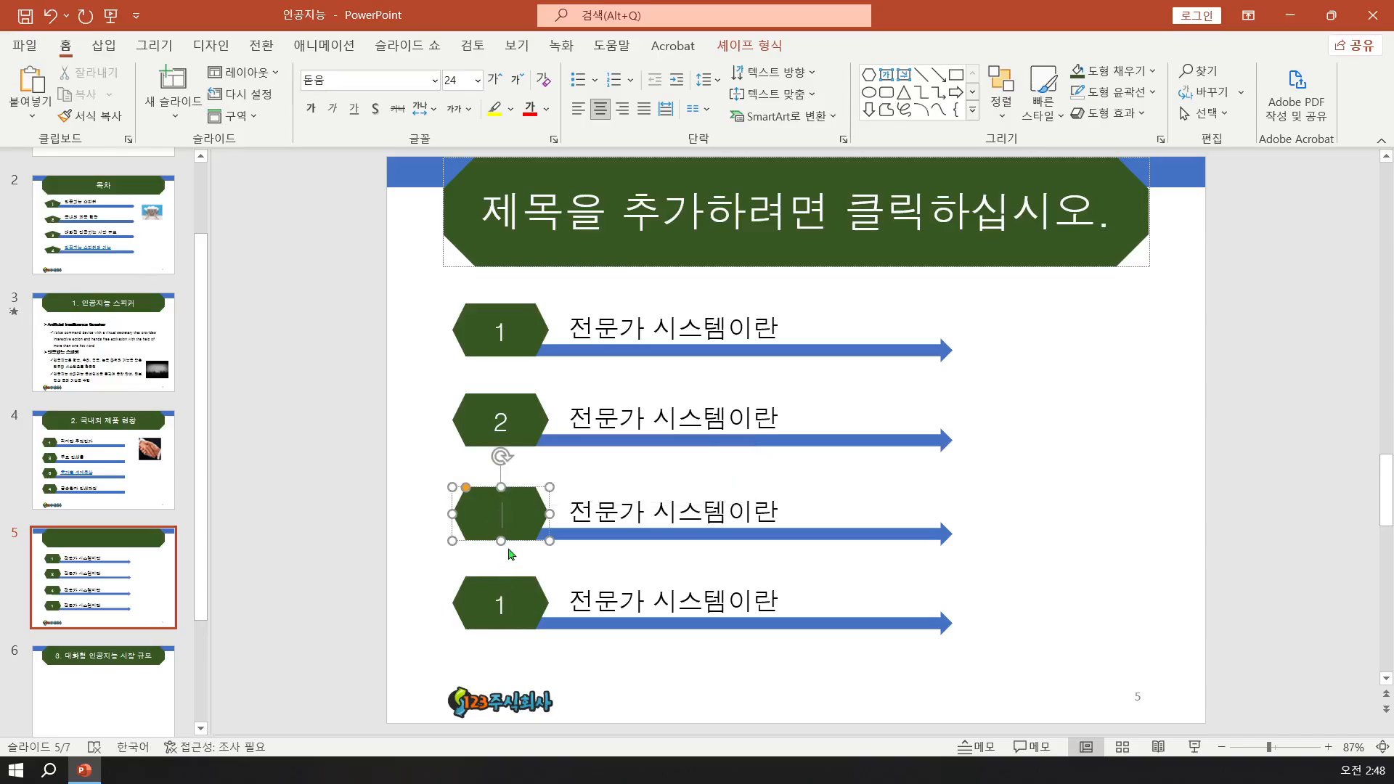
text(3)
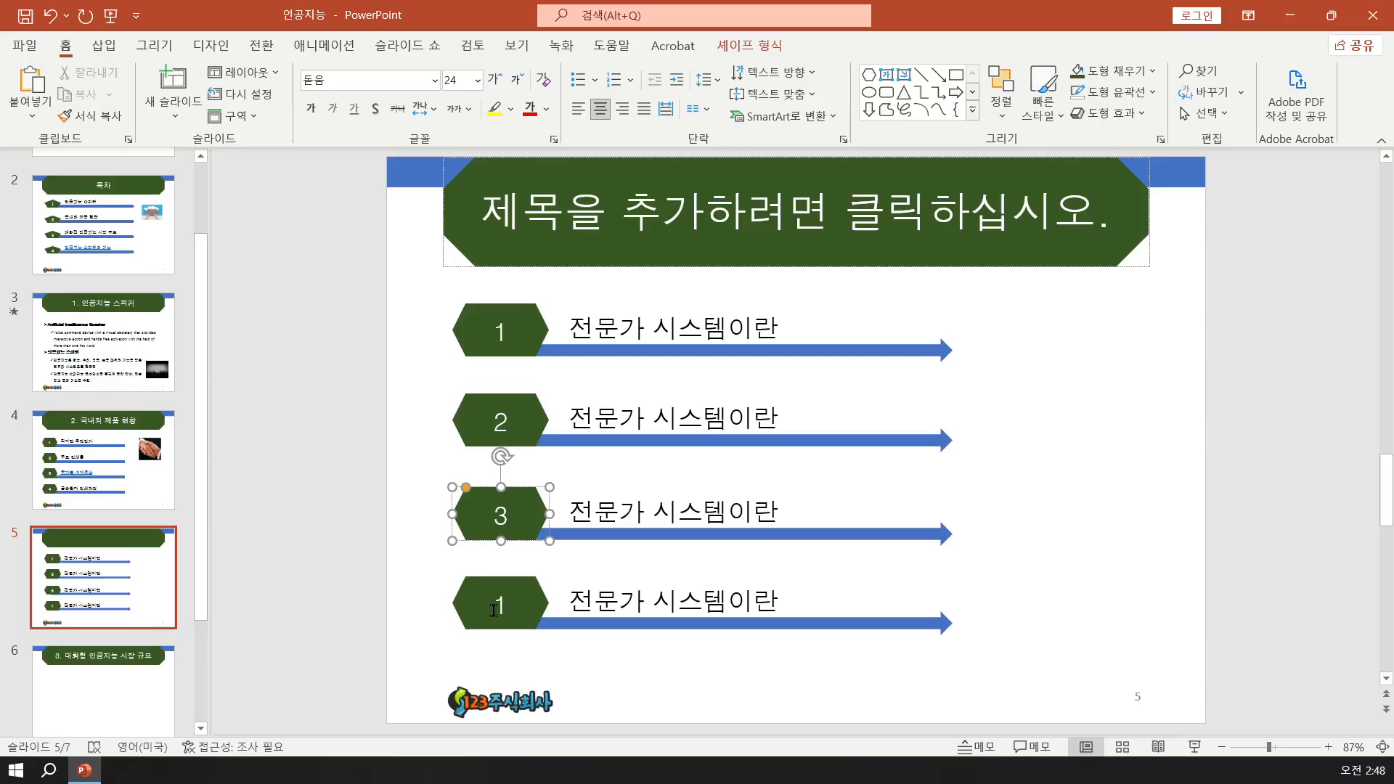
double_click(497, 608)
text(4)
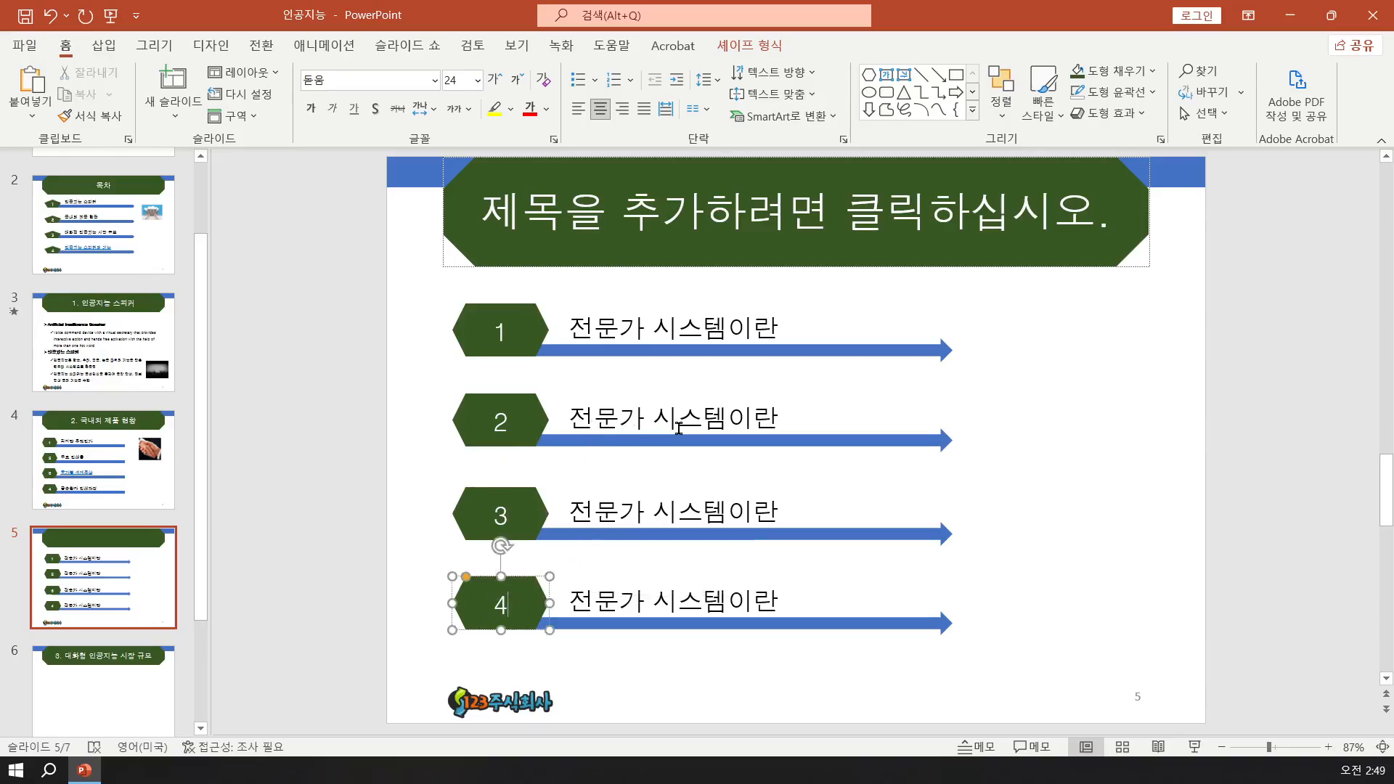
- Change the second row's text to "전문가 시스템 개발도구"
click(732, 424)
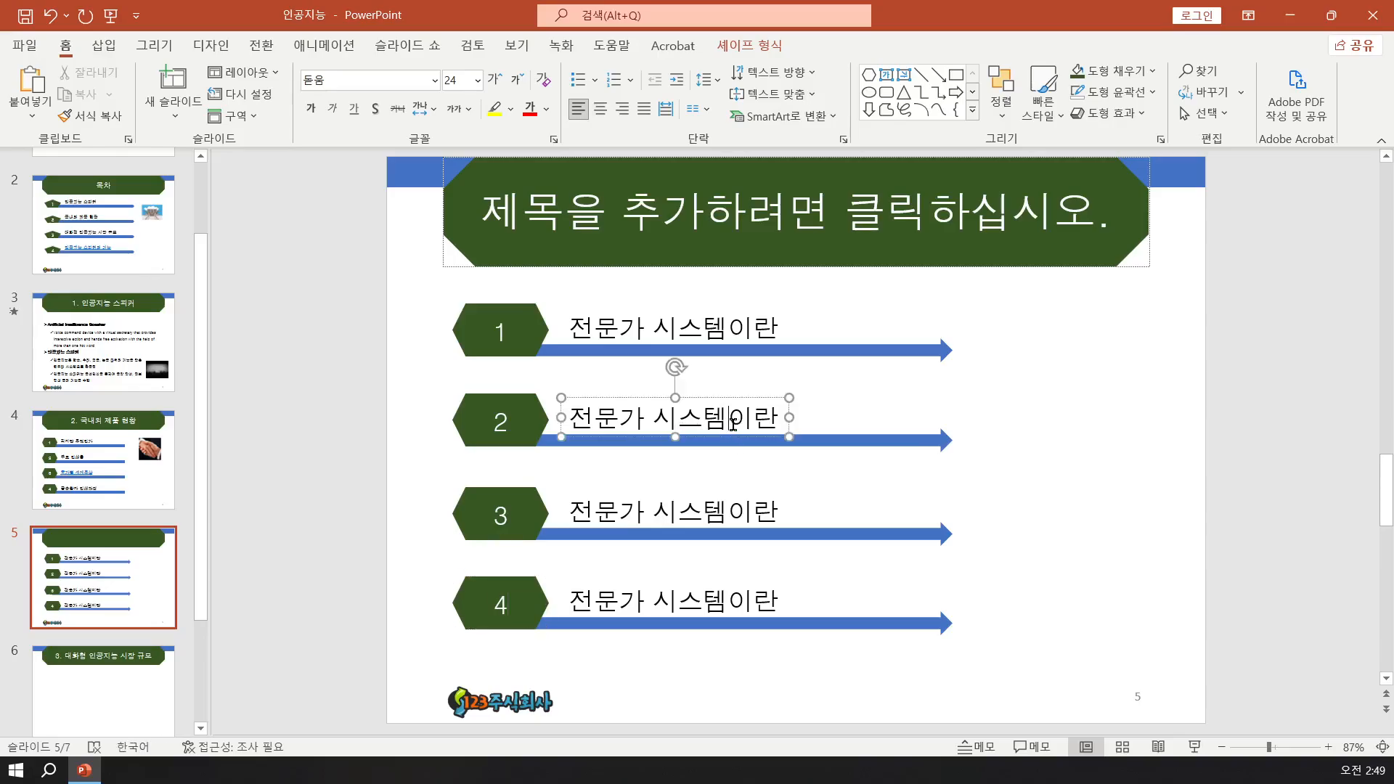
key(Delete)
key(Delete)
text(개발도구)
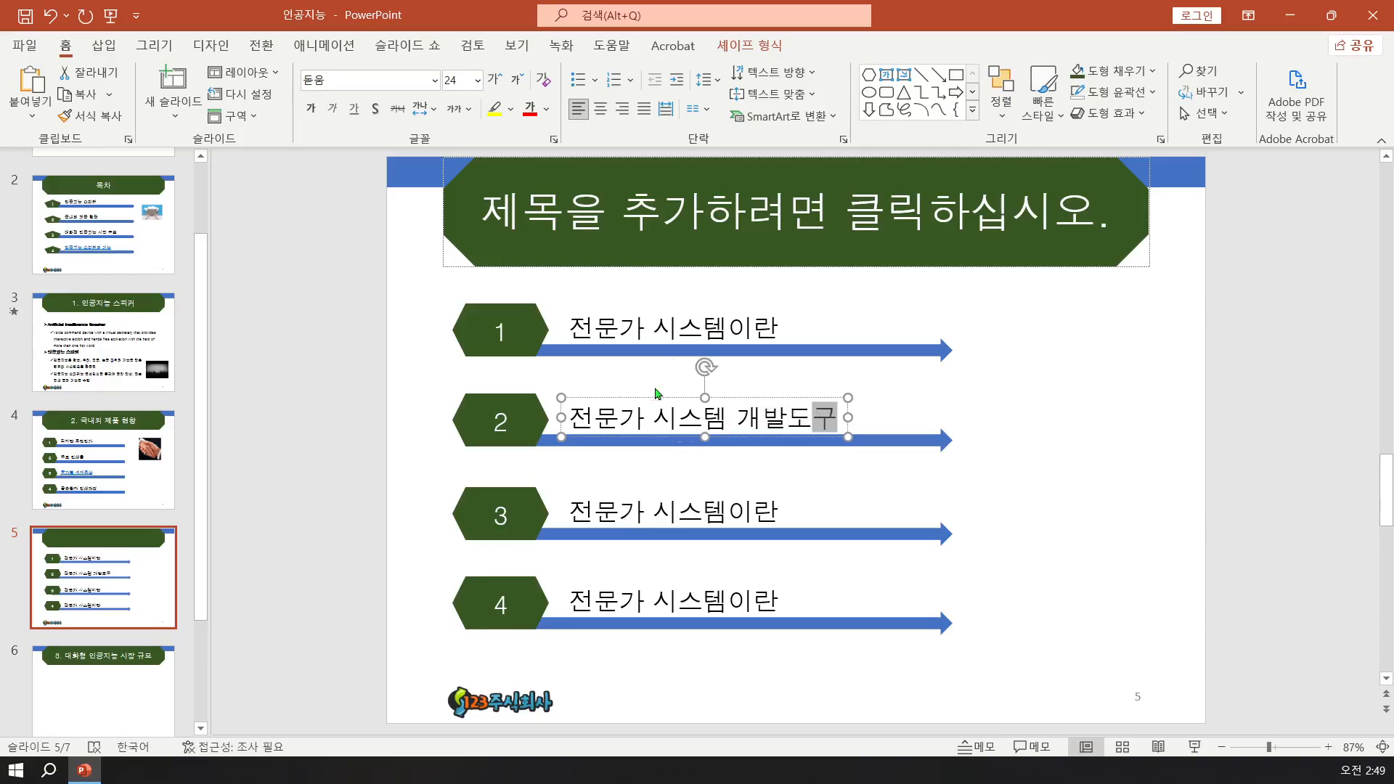
- Change the third row's text to "전문가 시스템의 예측률"
click(715, 513)
key(Delete)
key(Delete)
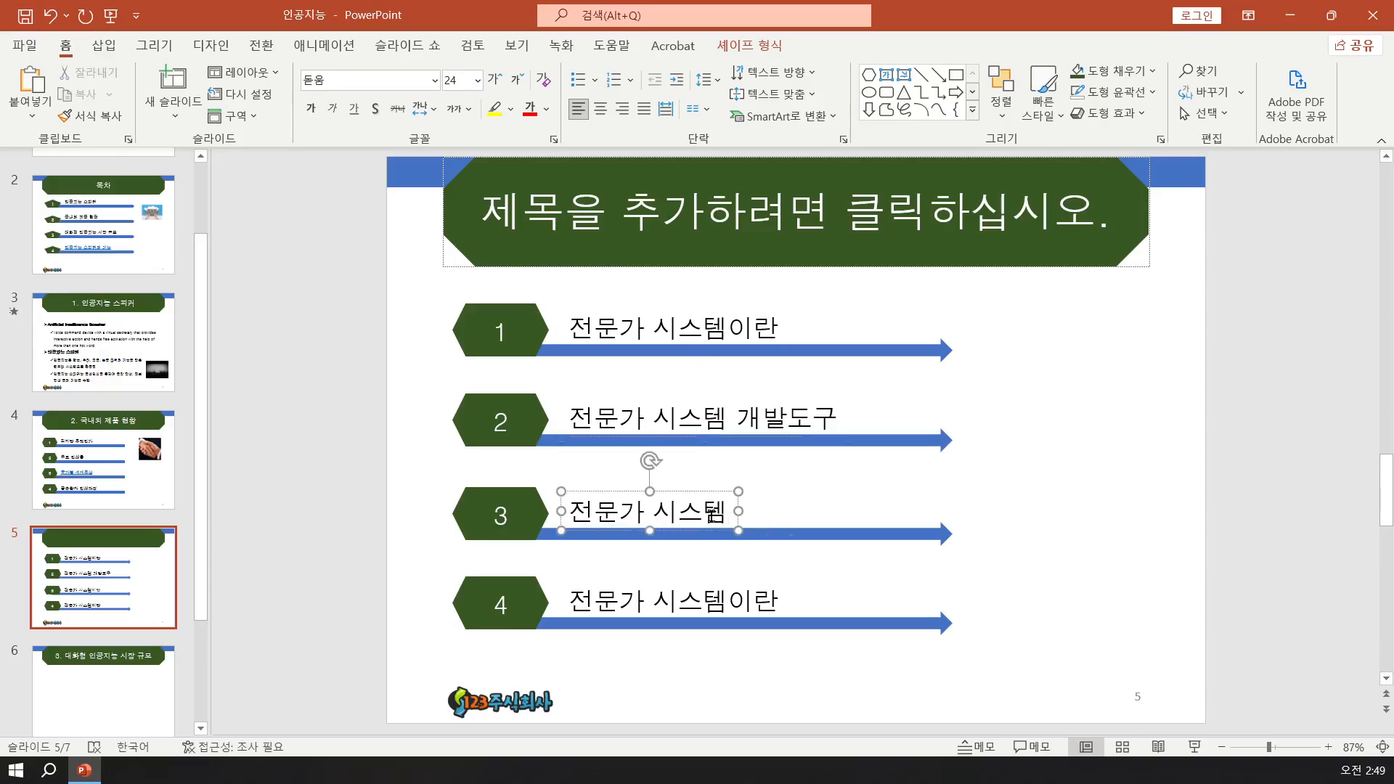
text(의 ㅇㅔ)
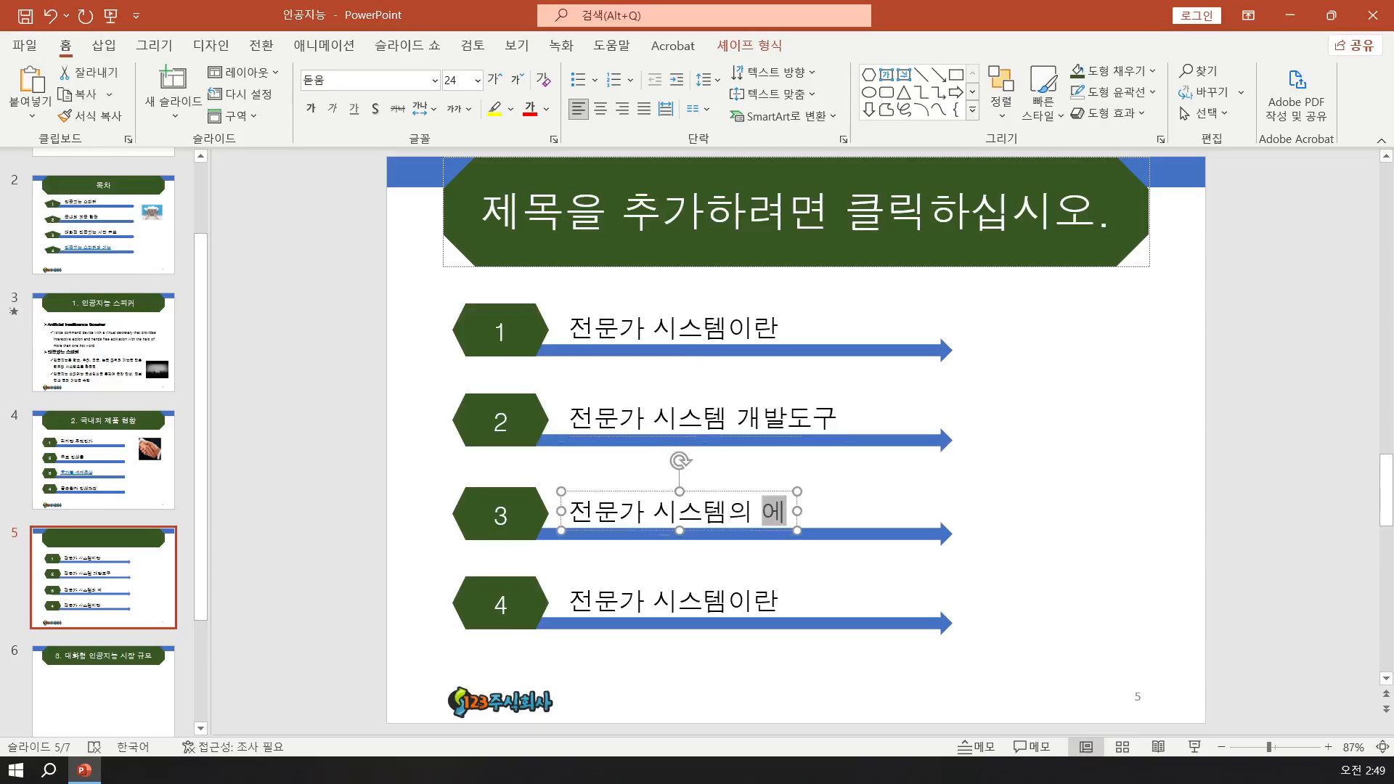
key(BackSpace)
text(예ㅊ)
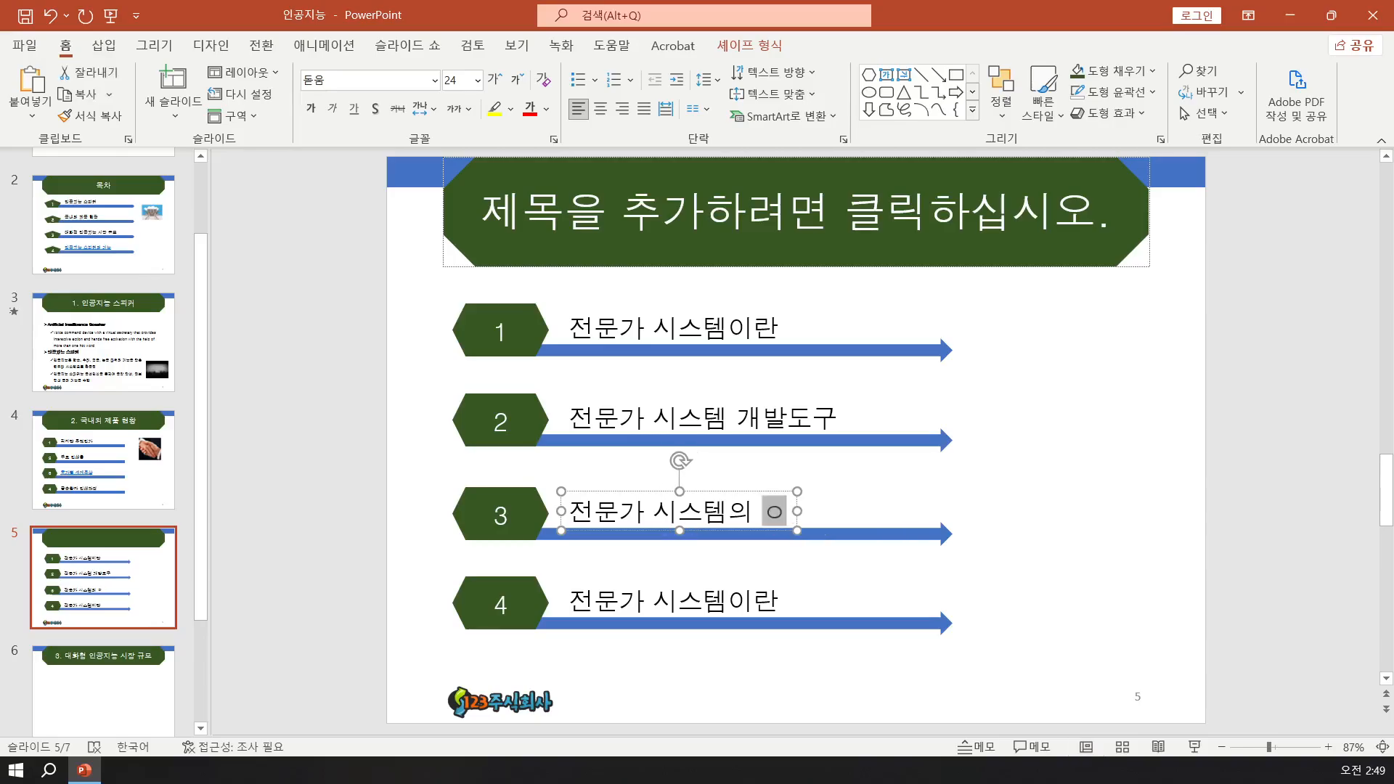
text(ㅡㄱ)
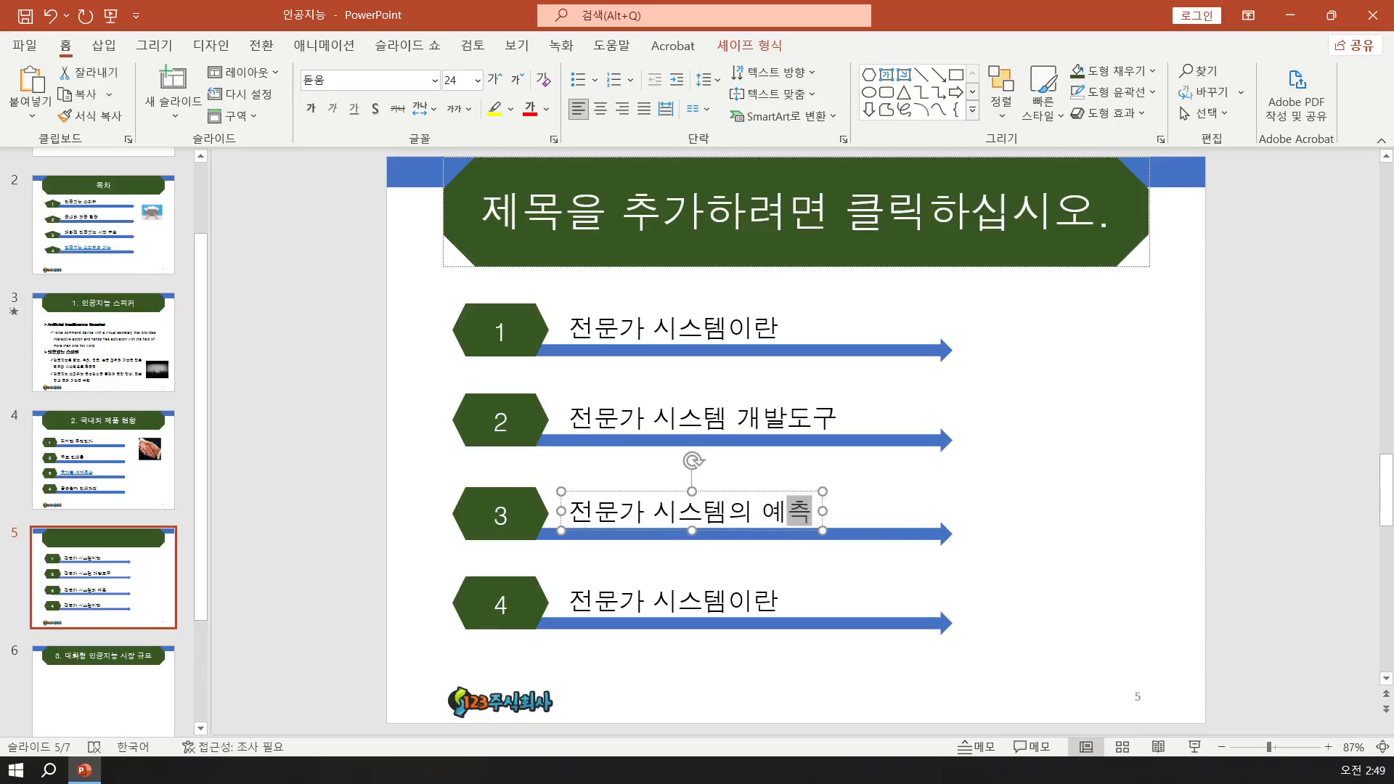
text(ㄹㅠㄹ)
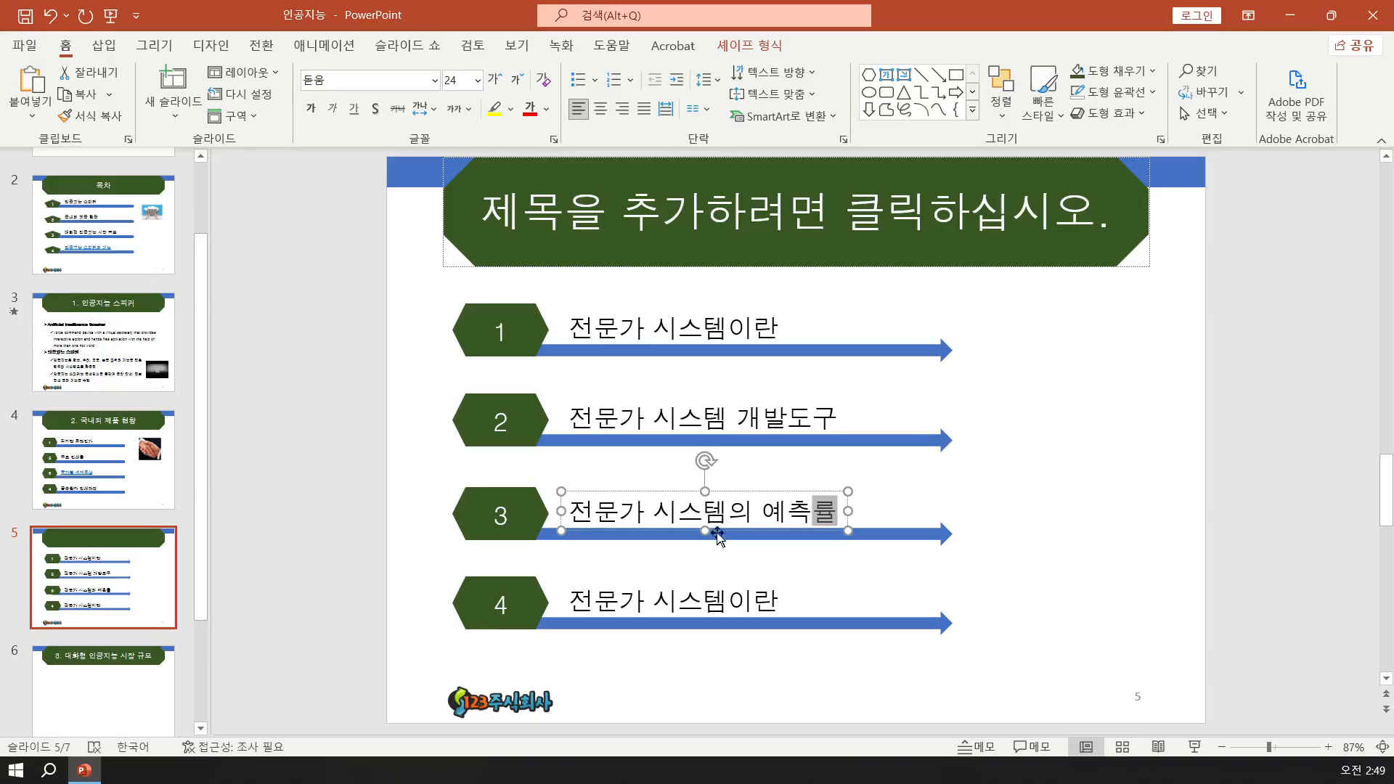
- Change the fourth row's text to "전문가 시스템의 구조 및 사례"
click(731, 601)
key(Delete)
key(Delete)
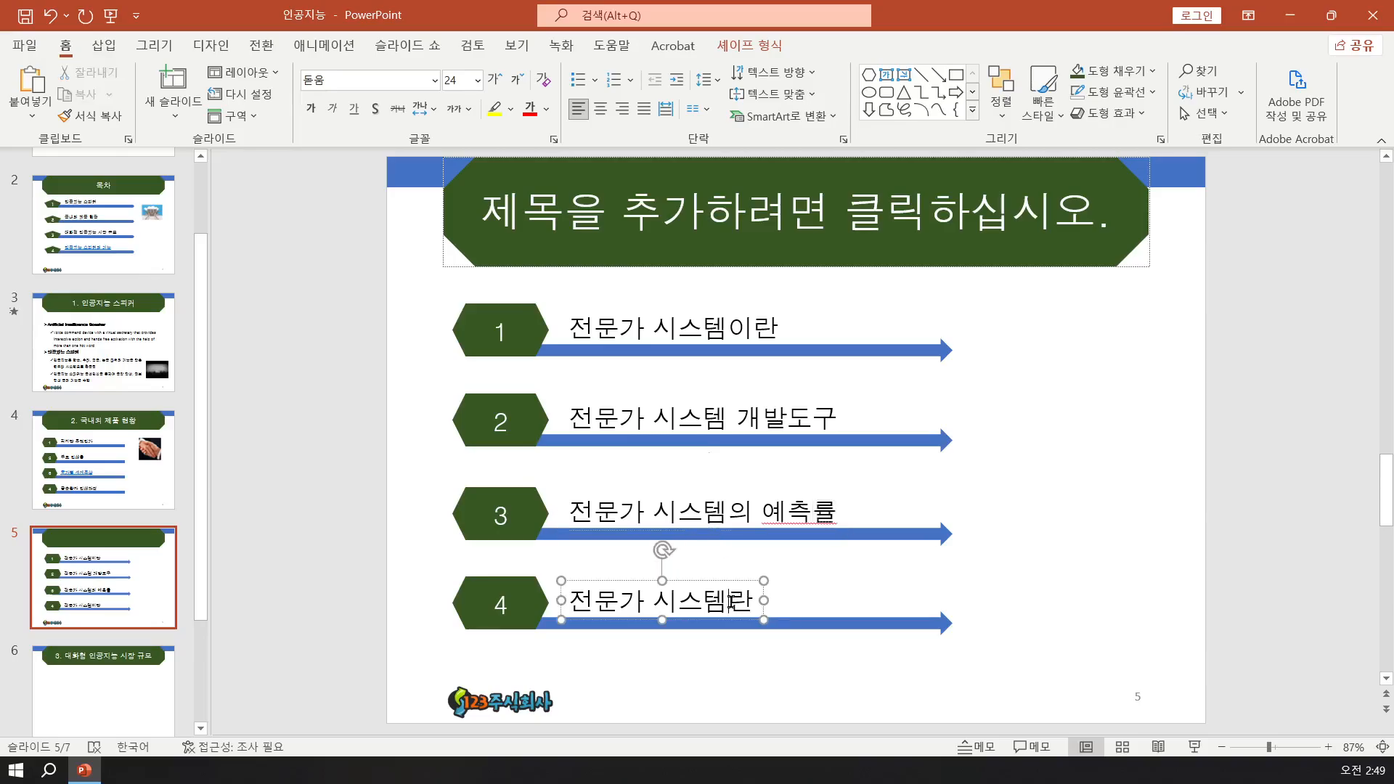
text(ㅇㅢ ㄱㅜㅈㅗ ㅁㅣㅊ ㅅㅏㄹ)
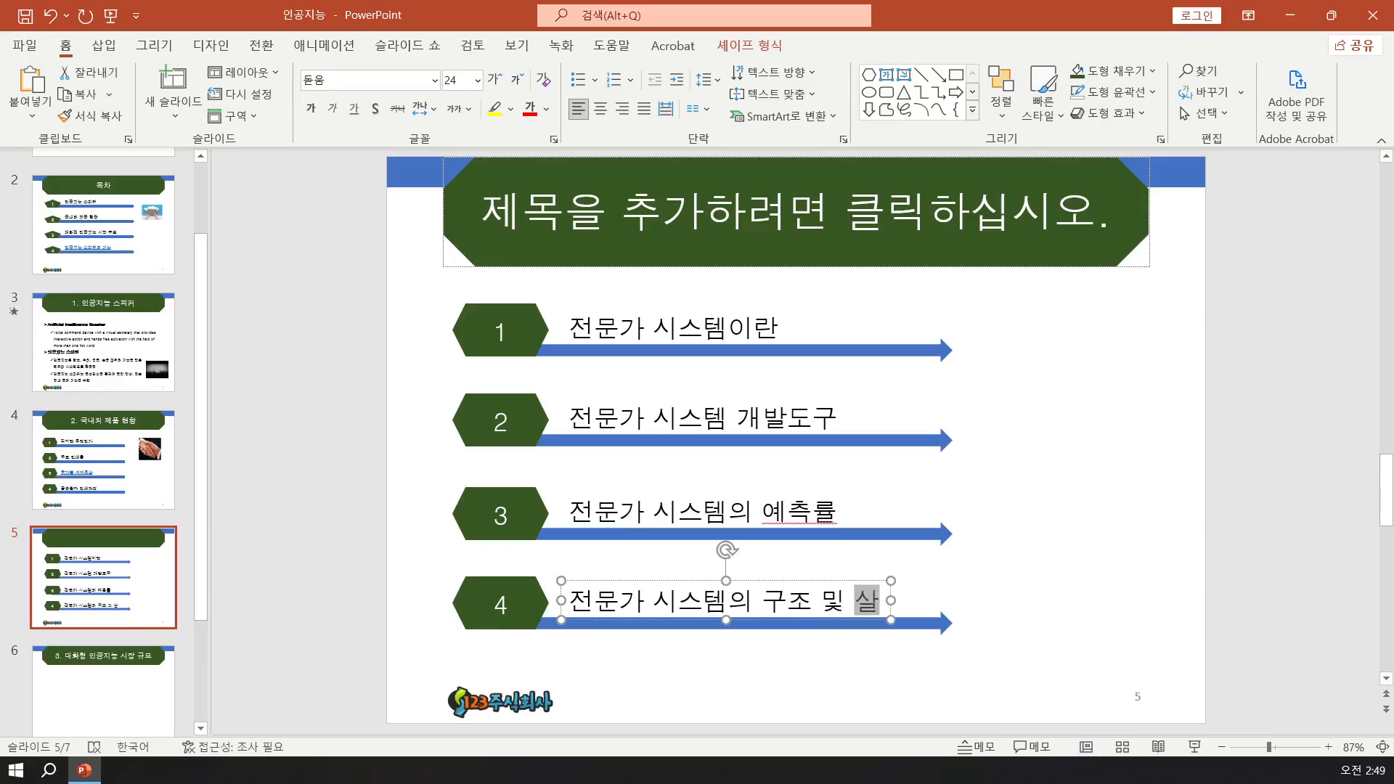
text(ㅖ)
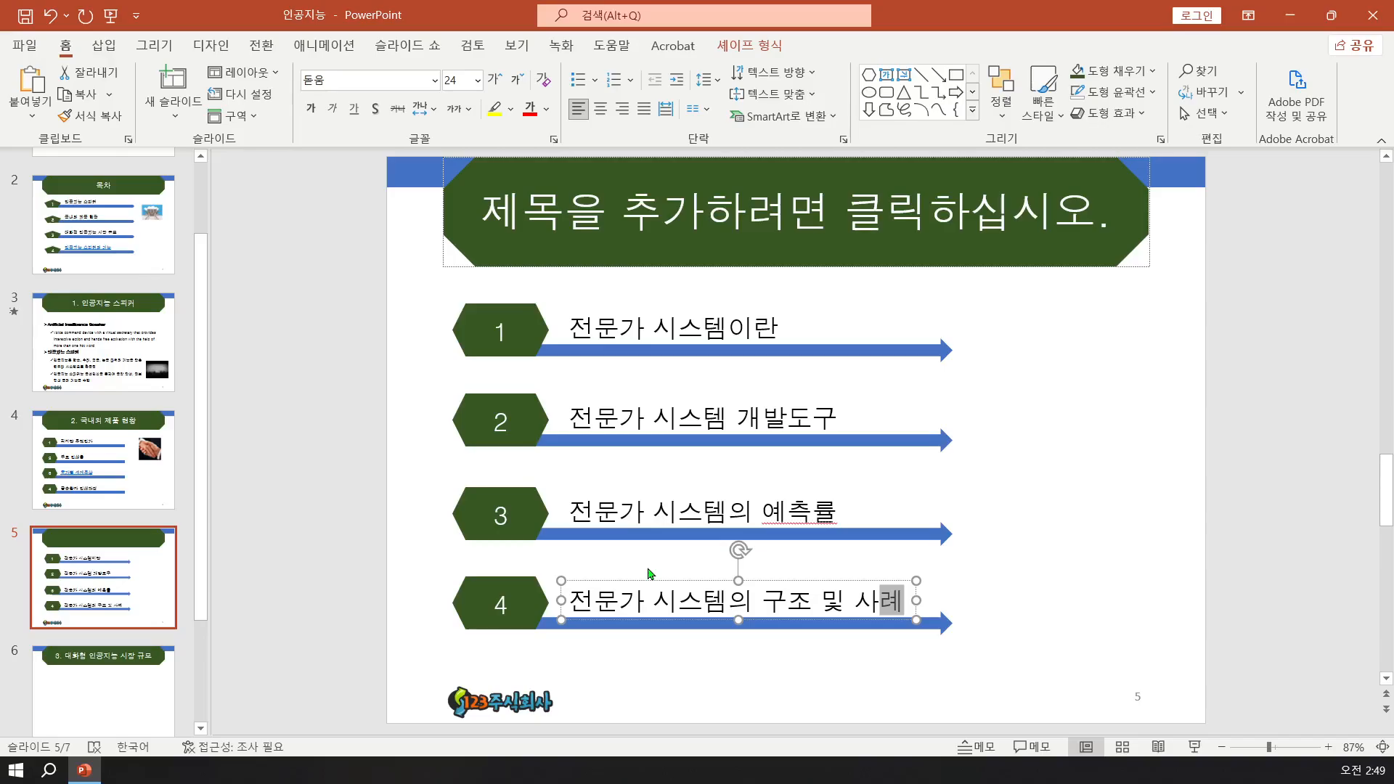
- Hyperlink the third row's whole text to slide 5 (슬라이드 5) in the current document
drag(570, 508, 811, 509)
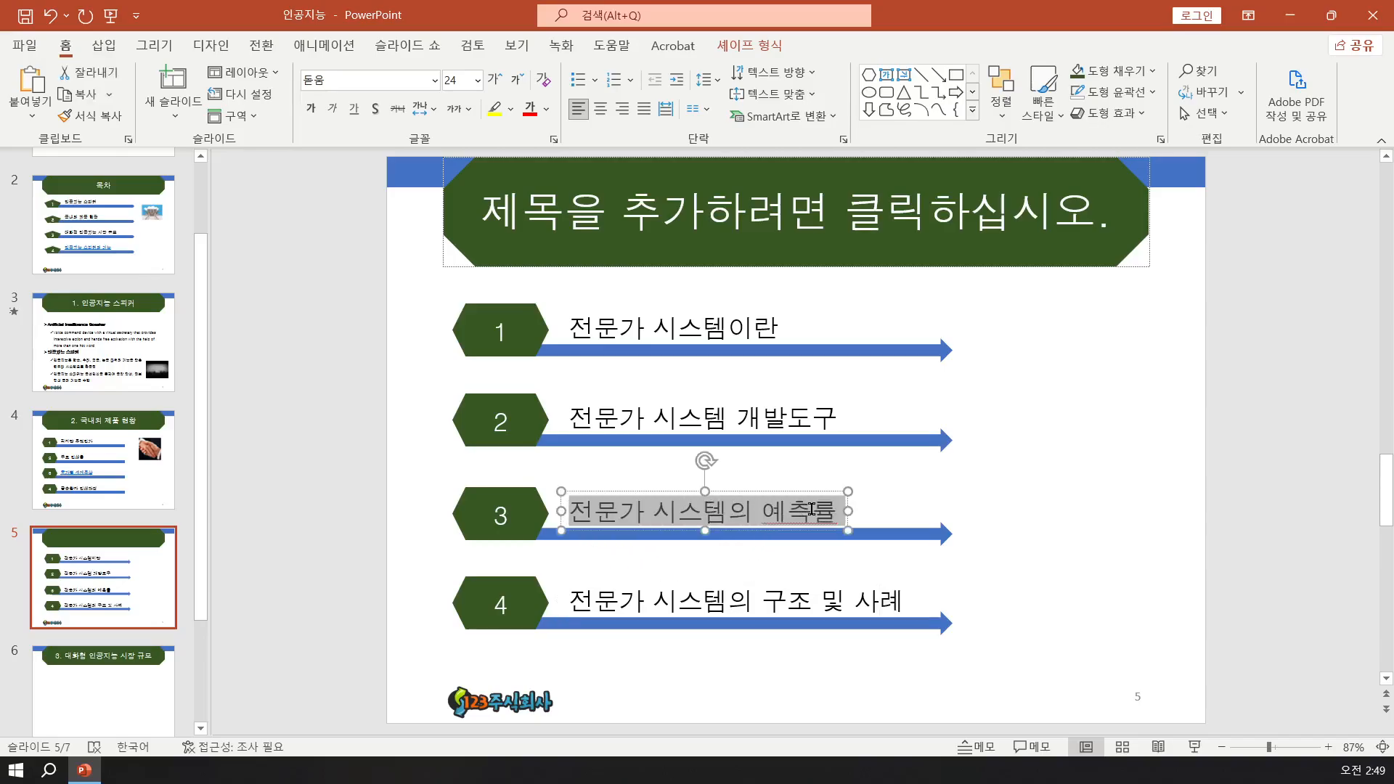
right_click(724, 520)
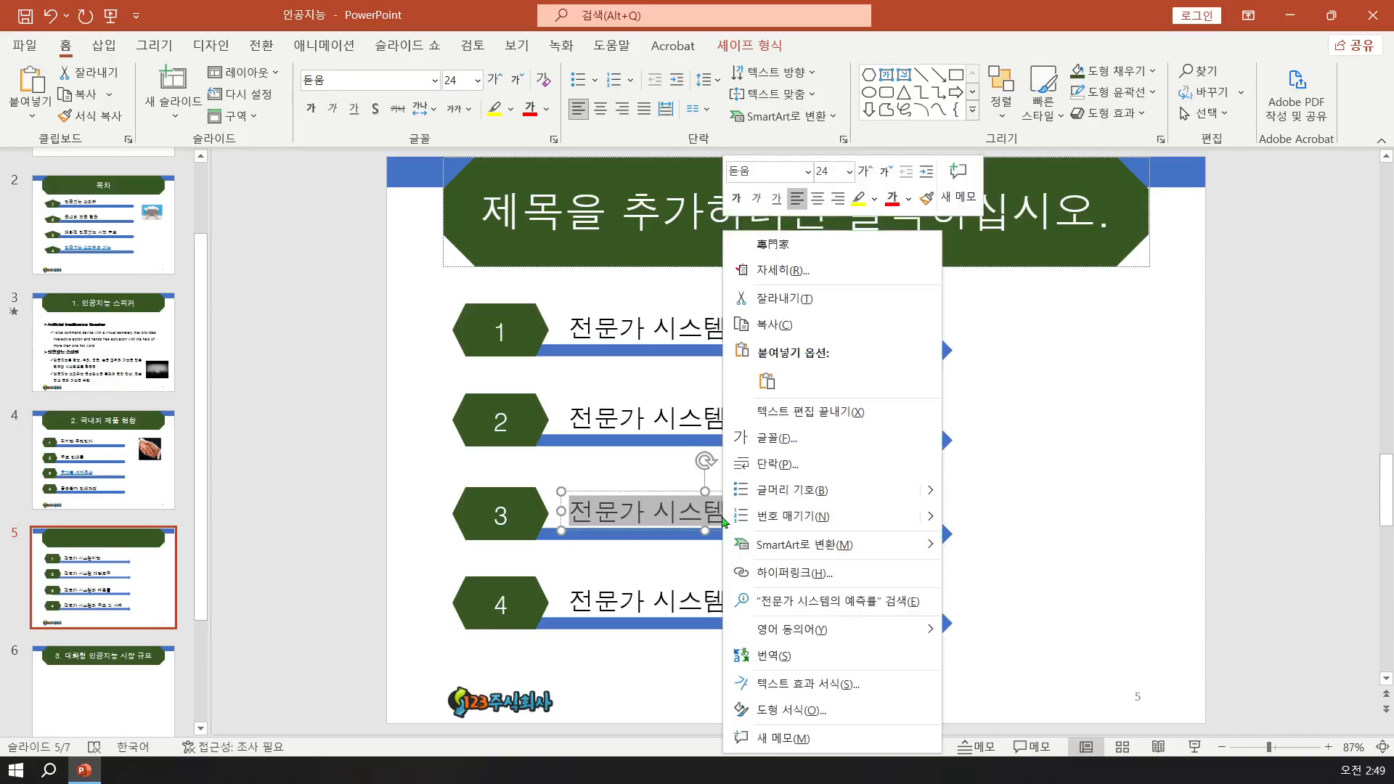
click(752, 574)
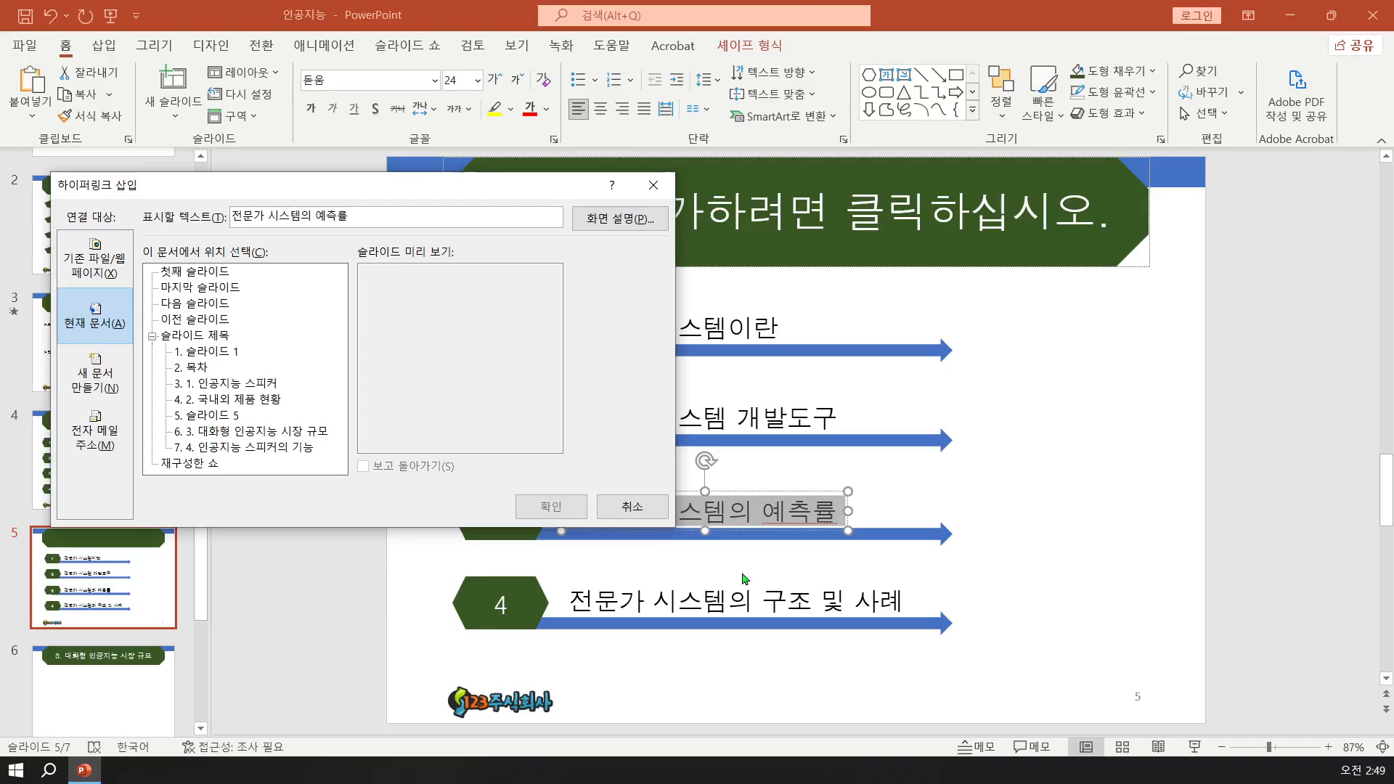
click(97, 334)
click(91, 273)
click(97, 322)
click(203, 416)
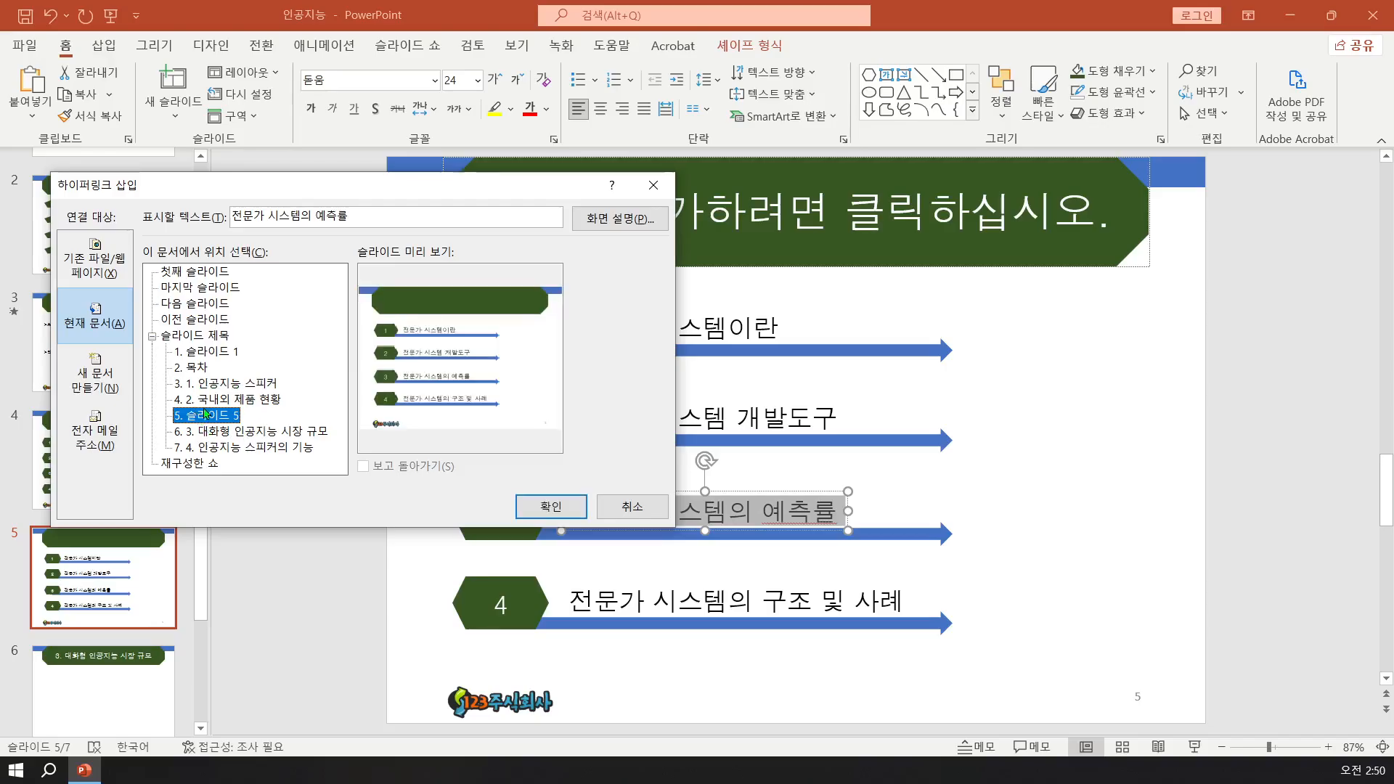
click(566, 507)
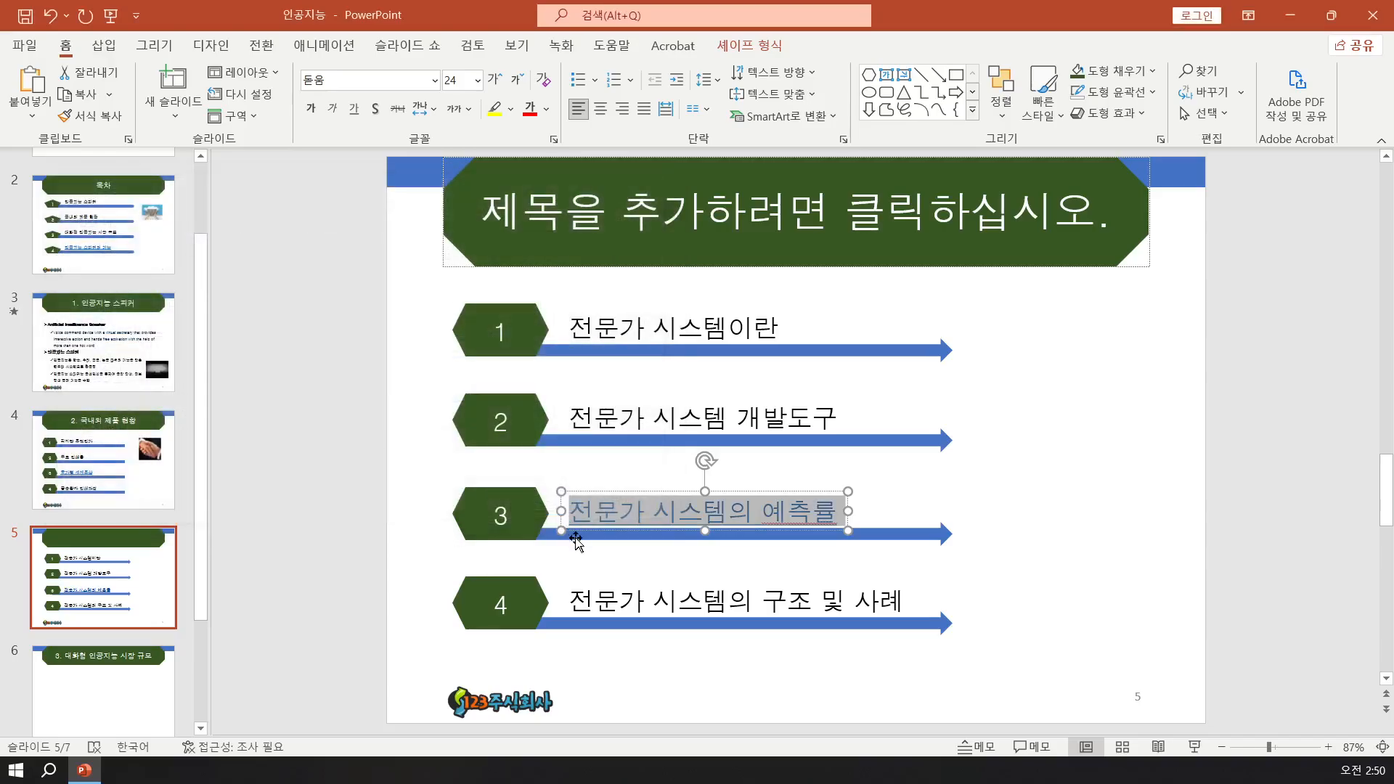
- Insert the picture 그림4 from the itq Picture folder on this device into slide 5
click(104, 45)
click(154, 91)
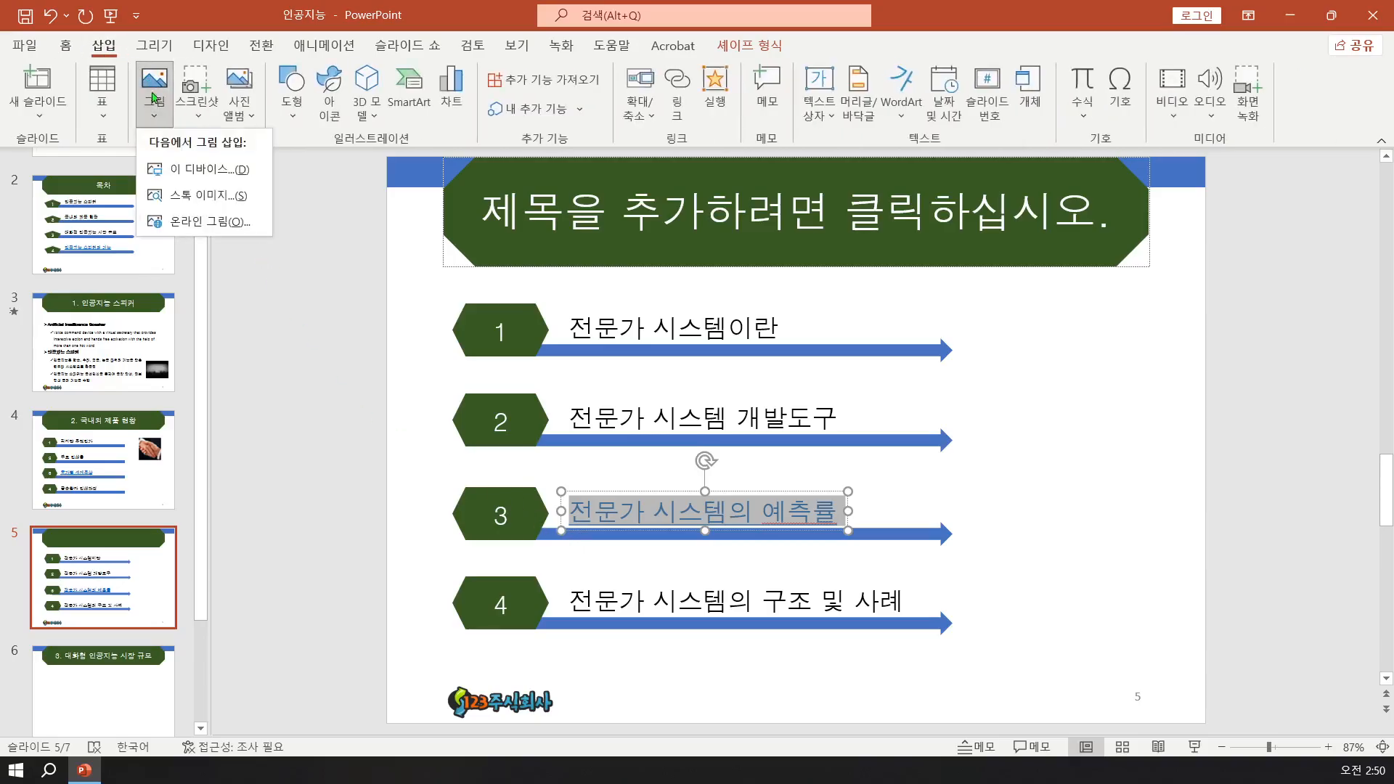
click(188, 169)
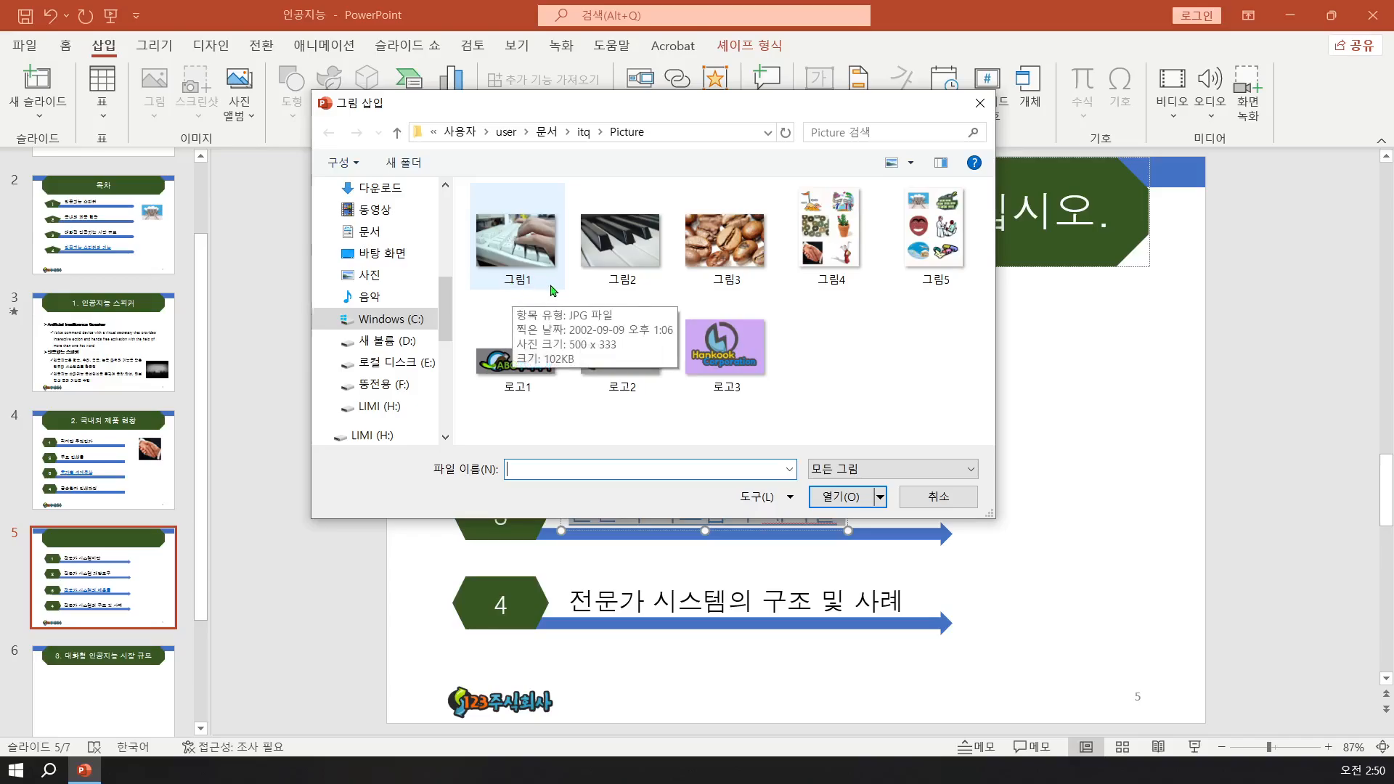
double_click(819, 256)
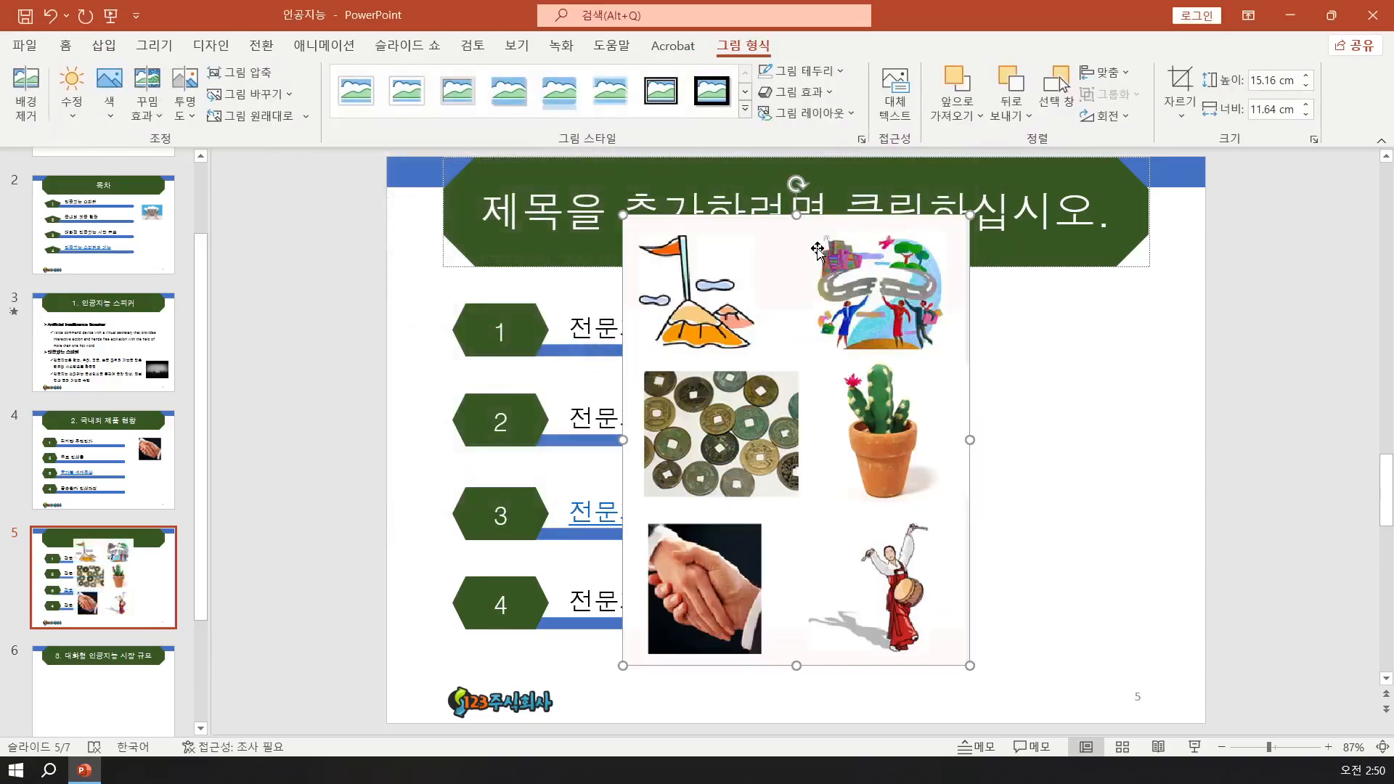
- Crop the inserted picture to its upper-right illustration of people and a road, about 4.3 cm high and 4.52 cm wide
click(1177, 96)
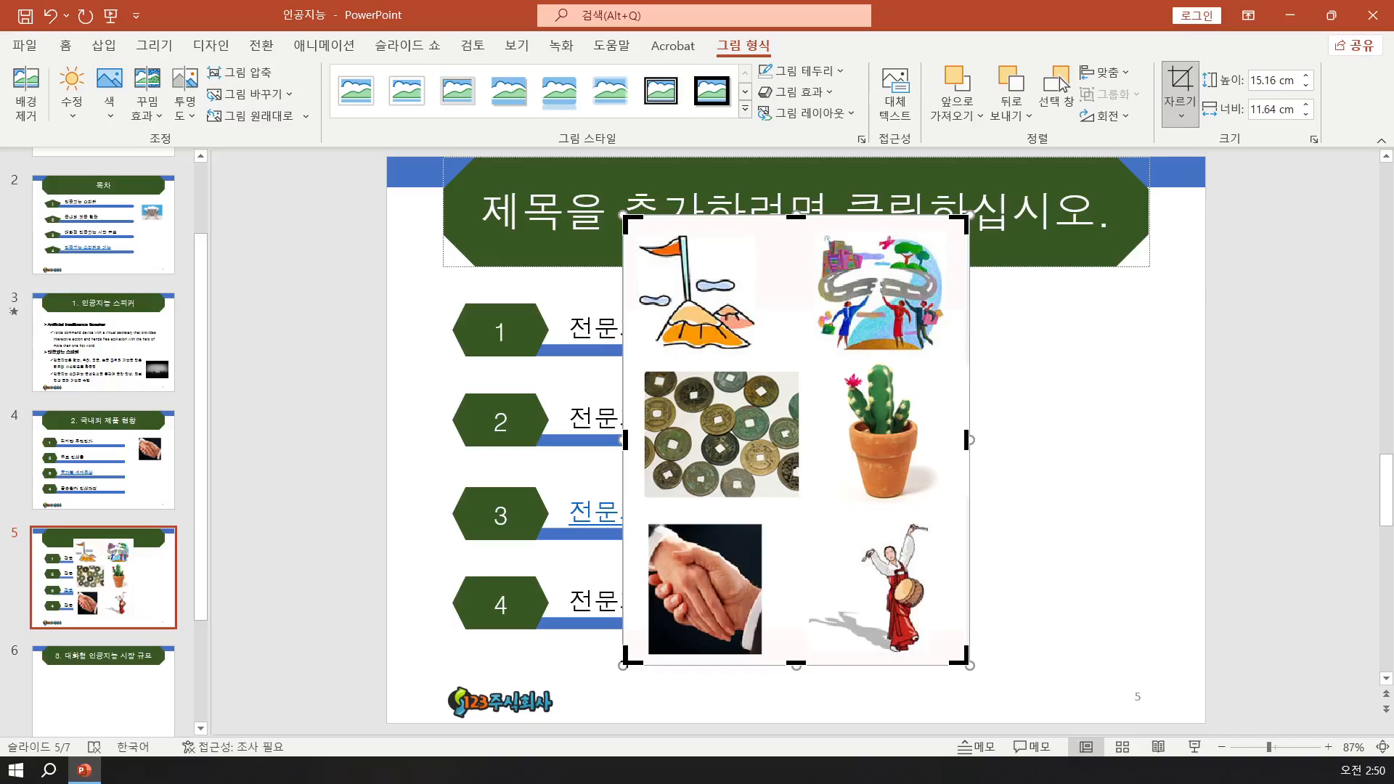
drag(626, 662, 812, 356)
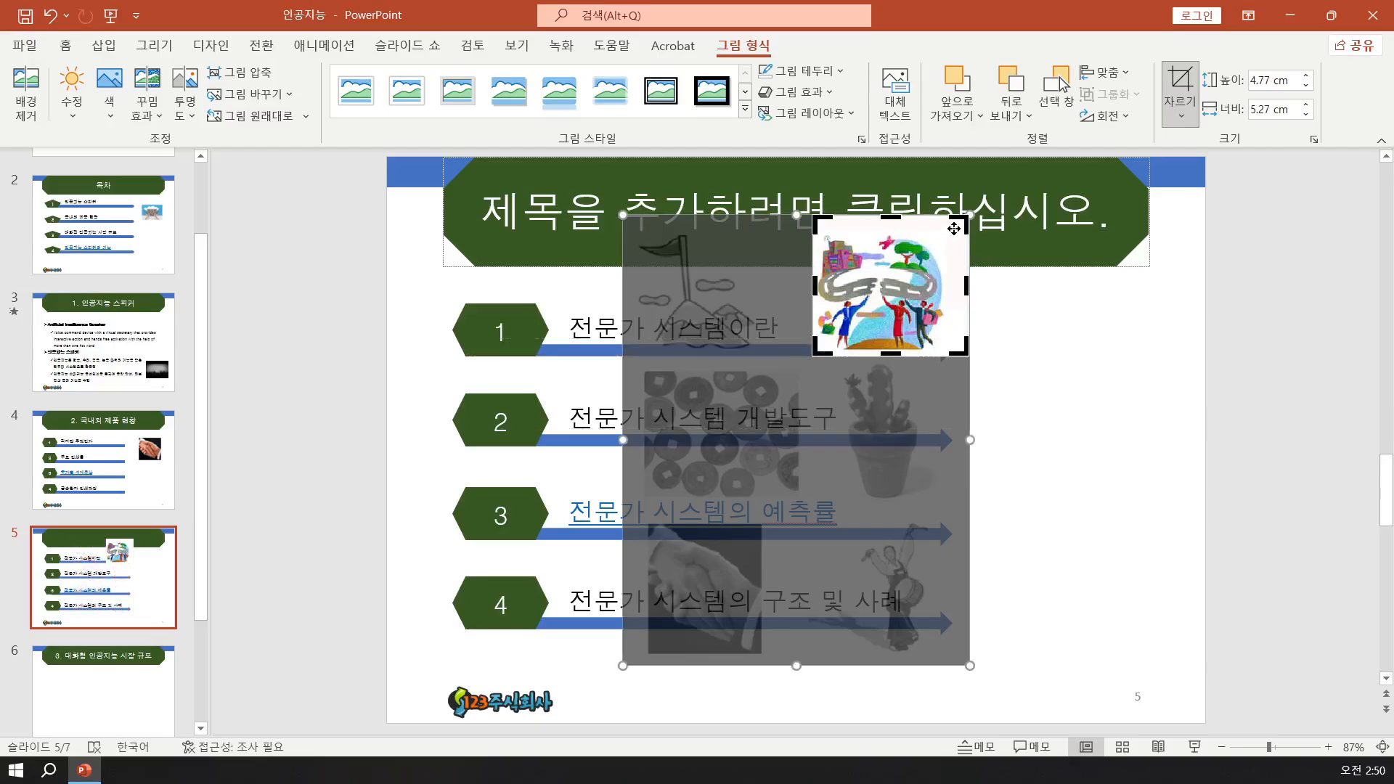
mouse_move(970, 216)
mouse_down()
mouse_move(968, 230)
mouse_move(947, 229)
mouse_up()
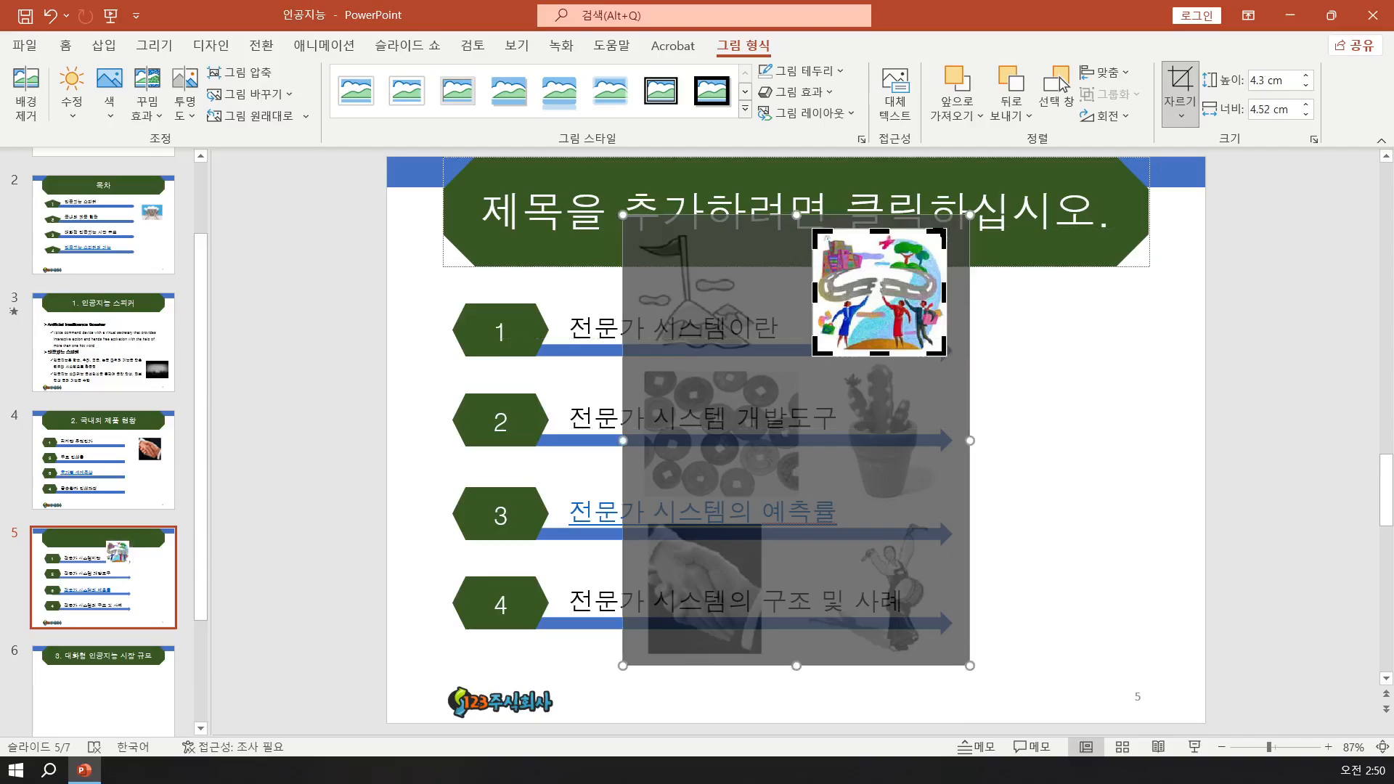
click(1020, 314)
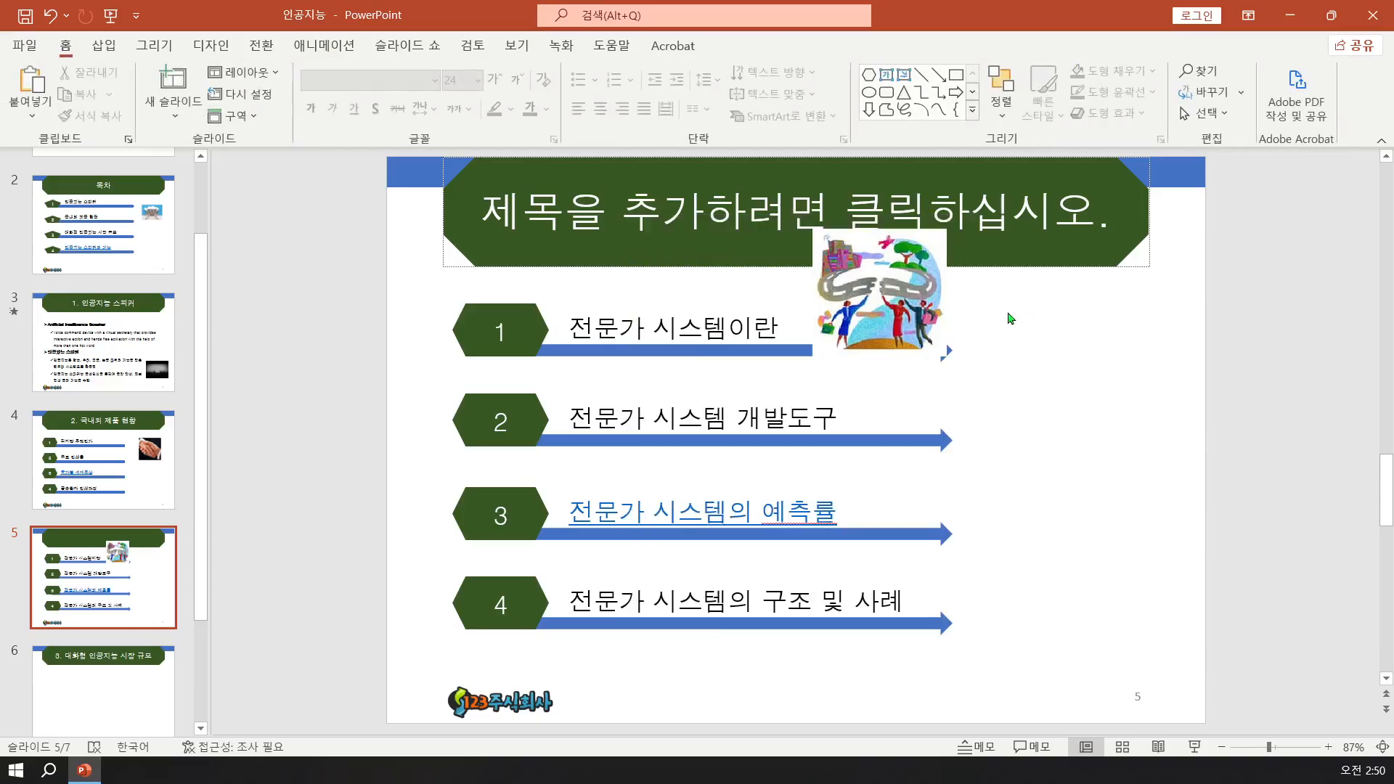
- Move the cropped picture to the empty area right of the third and fourth rows' arrows and deselect it
drag(885, 318, 1043, 589)
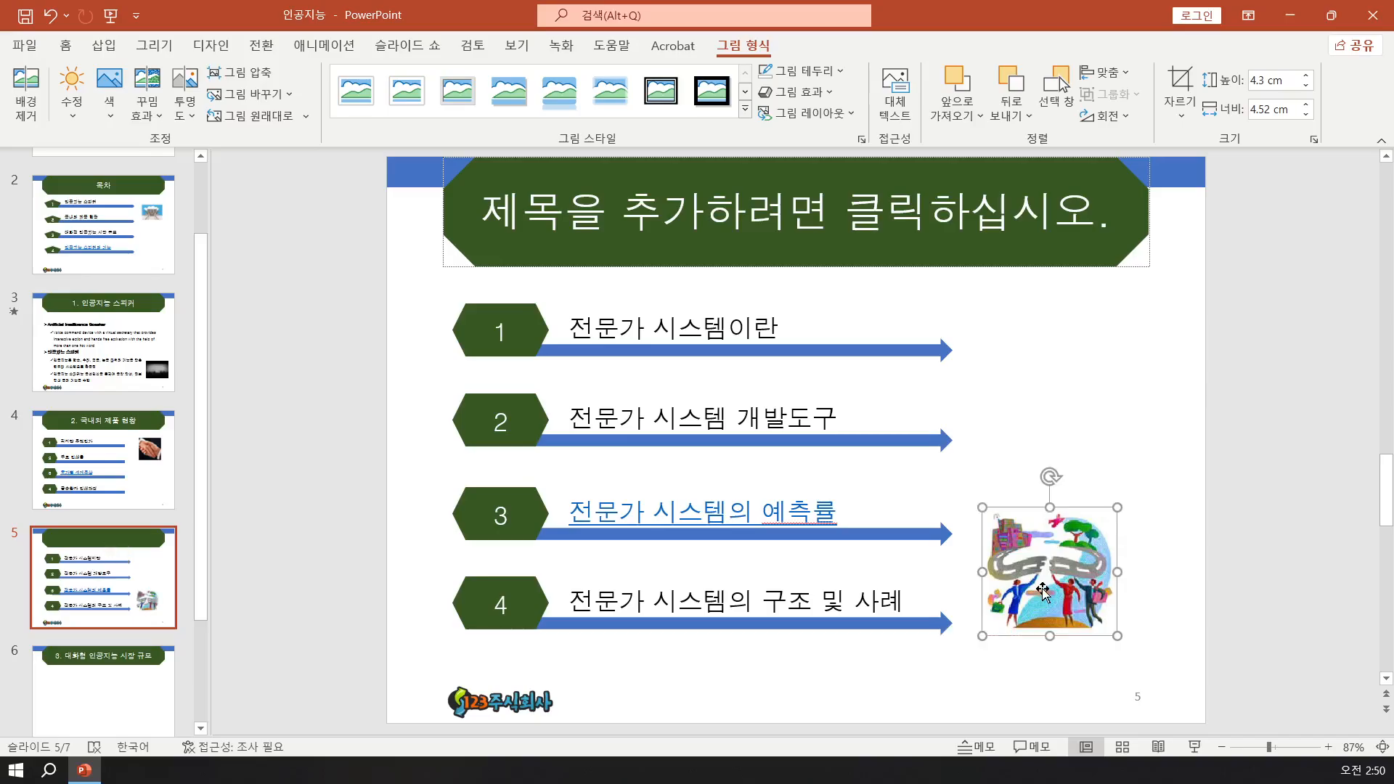
key(ctrl+z)
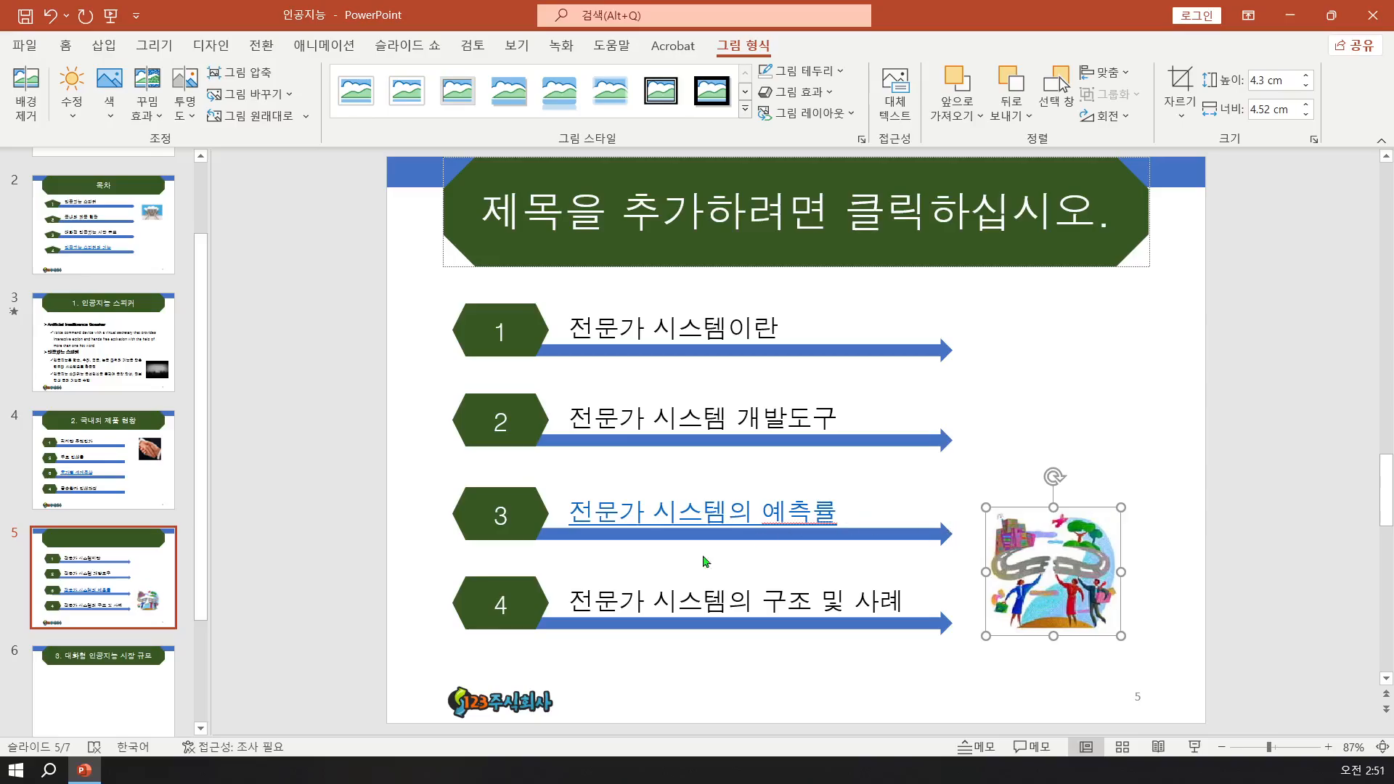
click(417, 599)
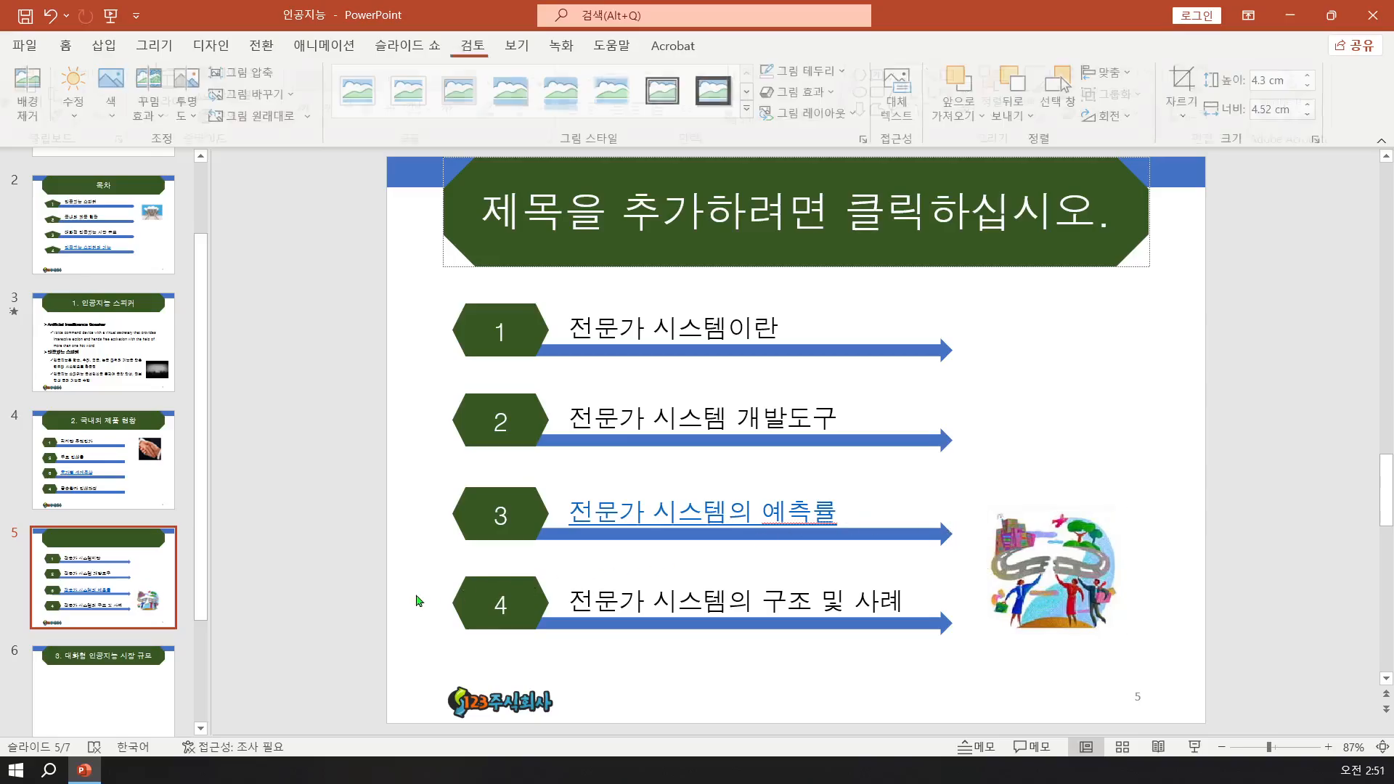
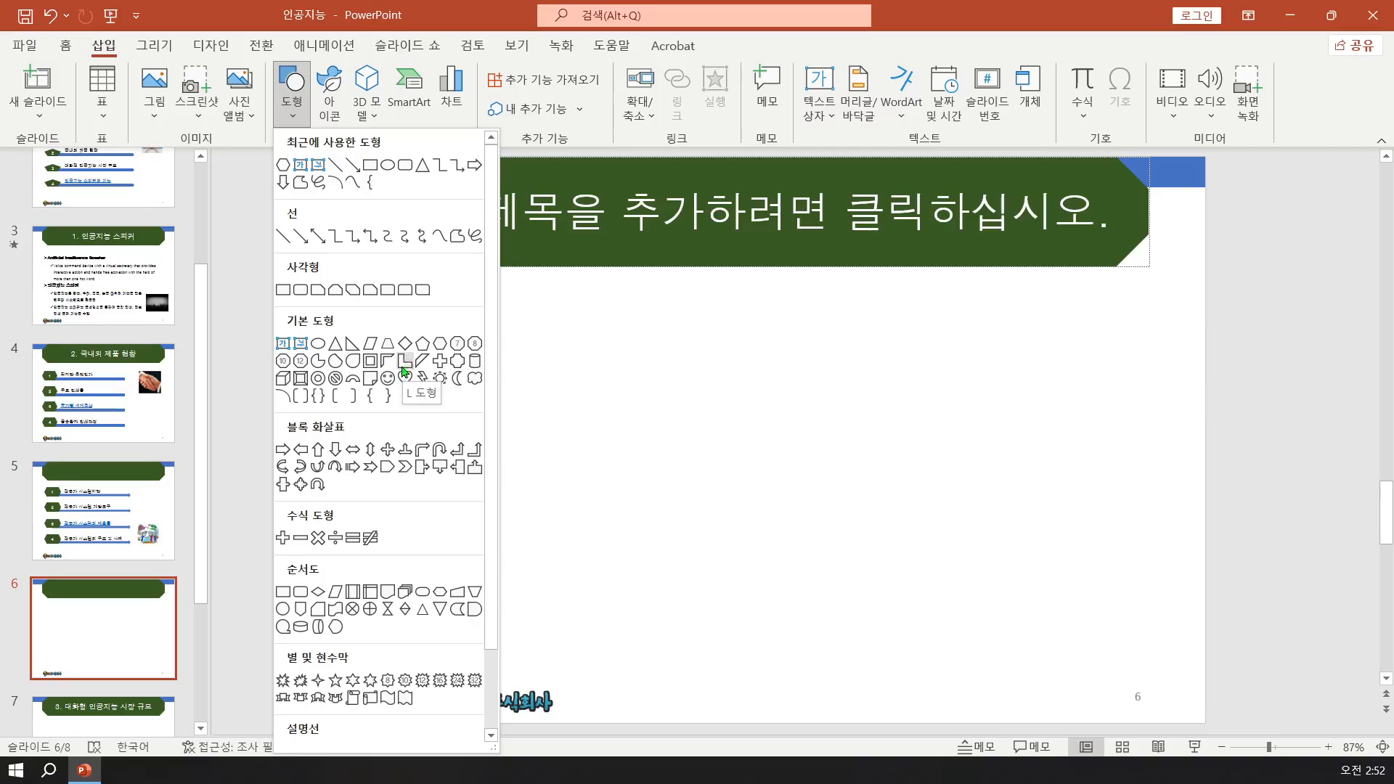
- Draw a thin L-shape about 14.07 cm wide and 0.66 cm high below the title on slide 6 and flip it horizontally
click(404, 373)
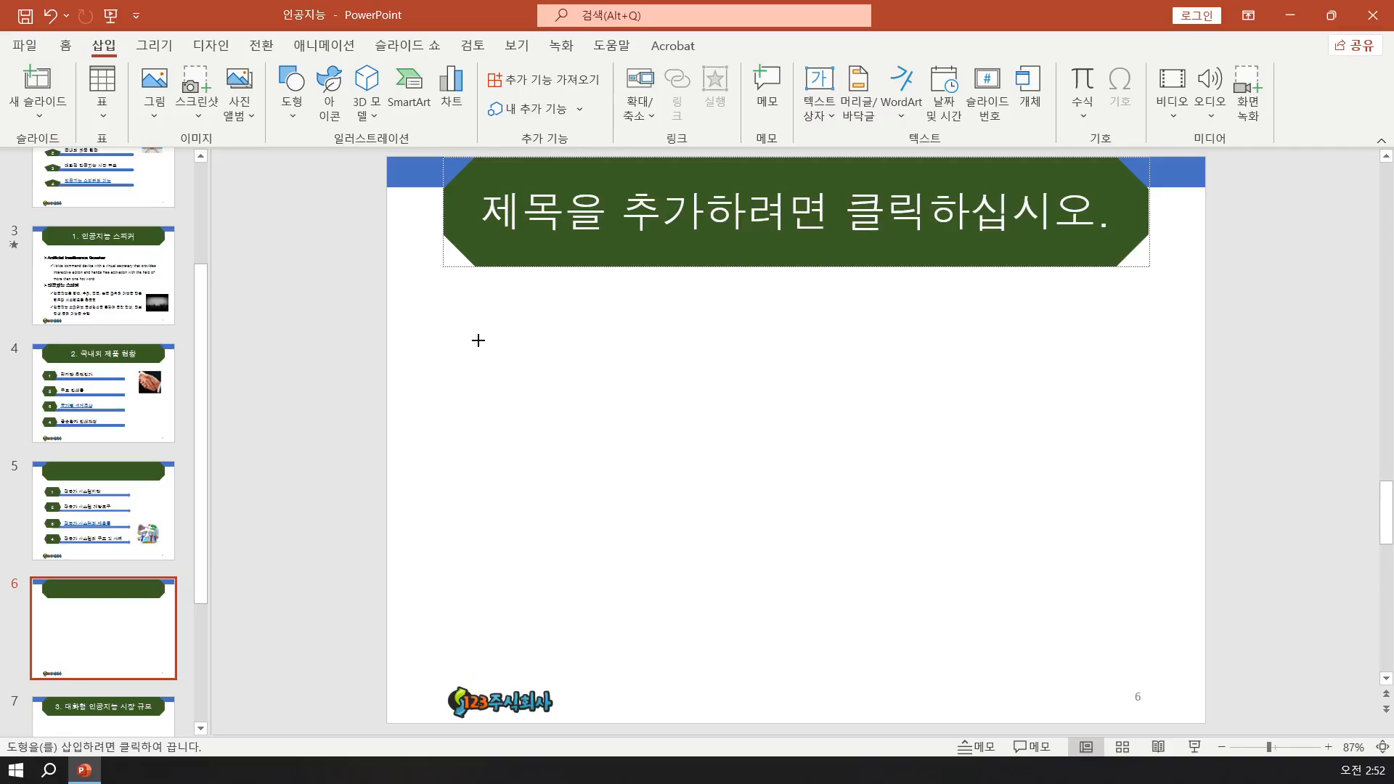
drag(479, 338, 897, 361)
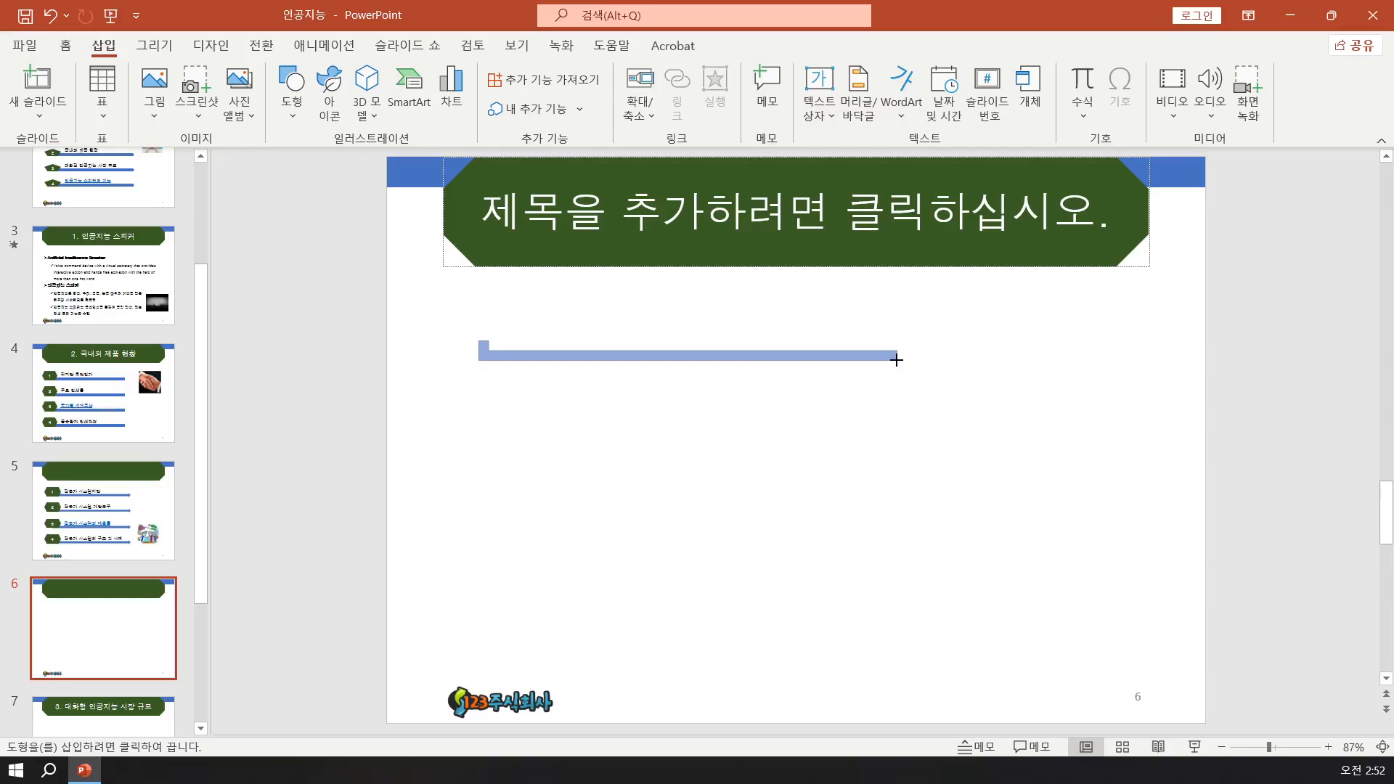
drag(897, 360, 897, 360)
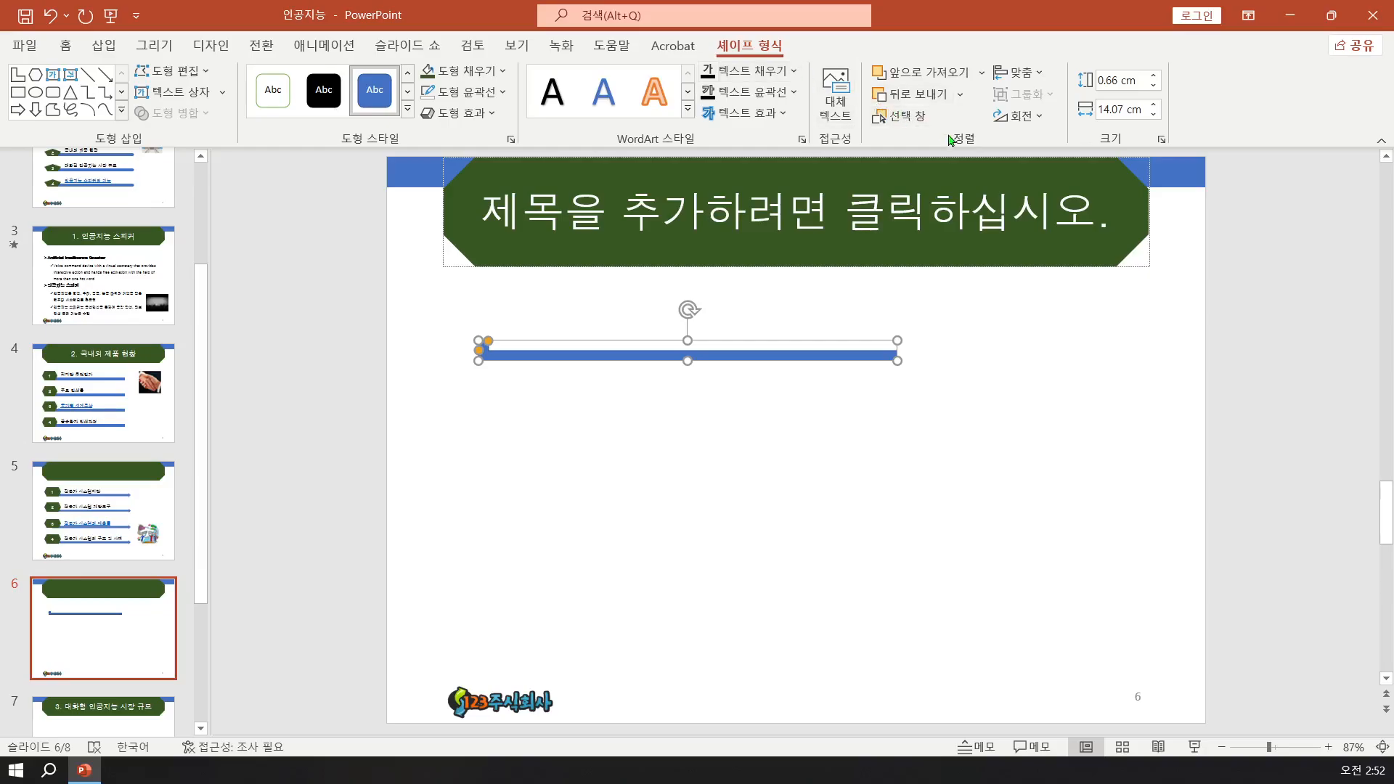
click(1007, 118)
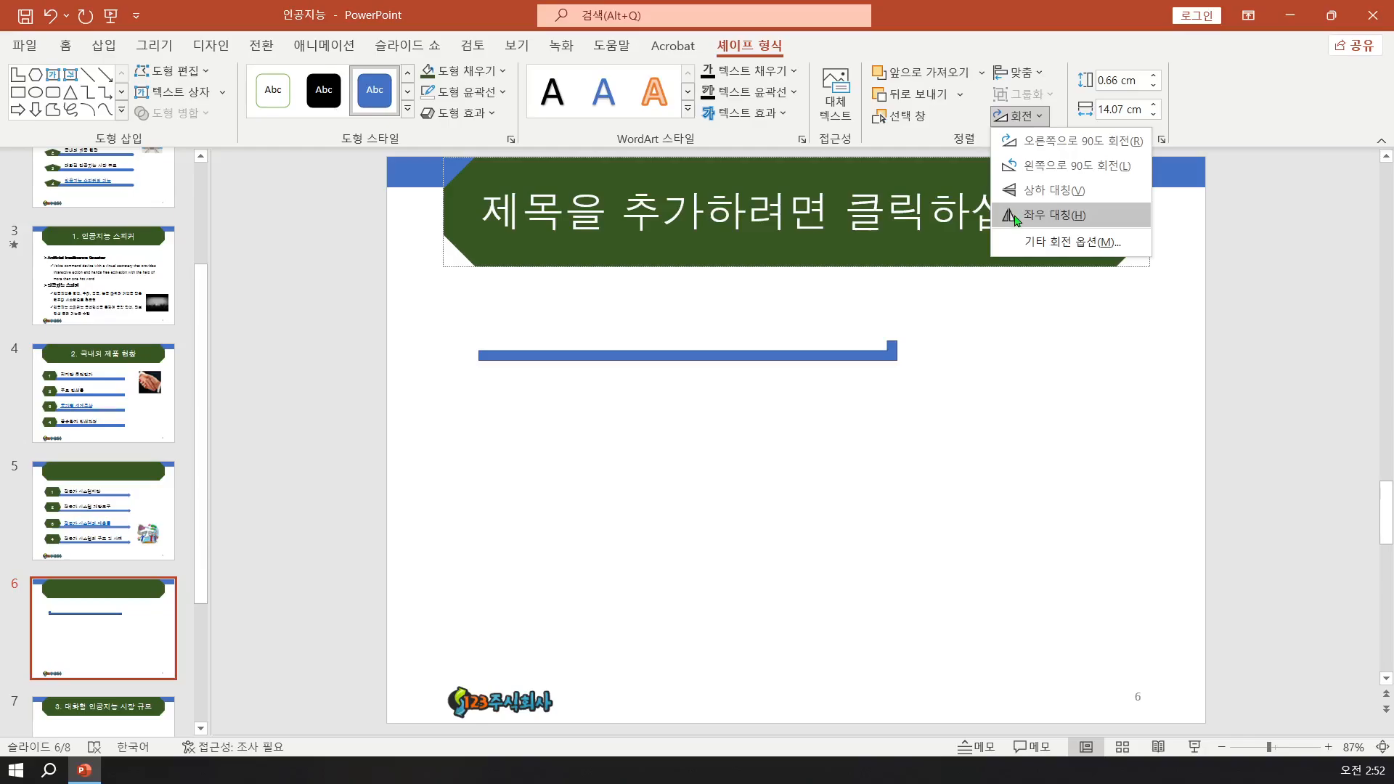
click(1053, 215)
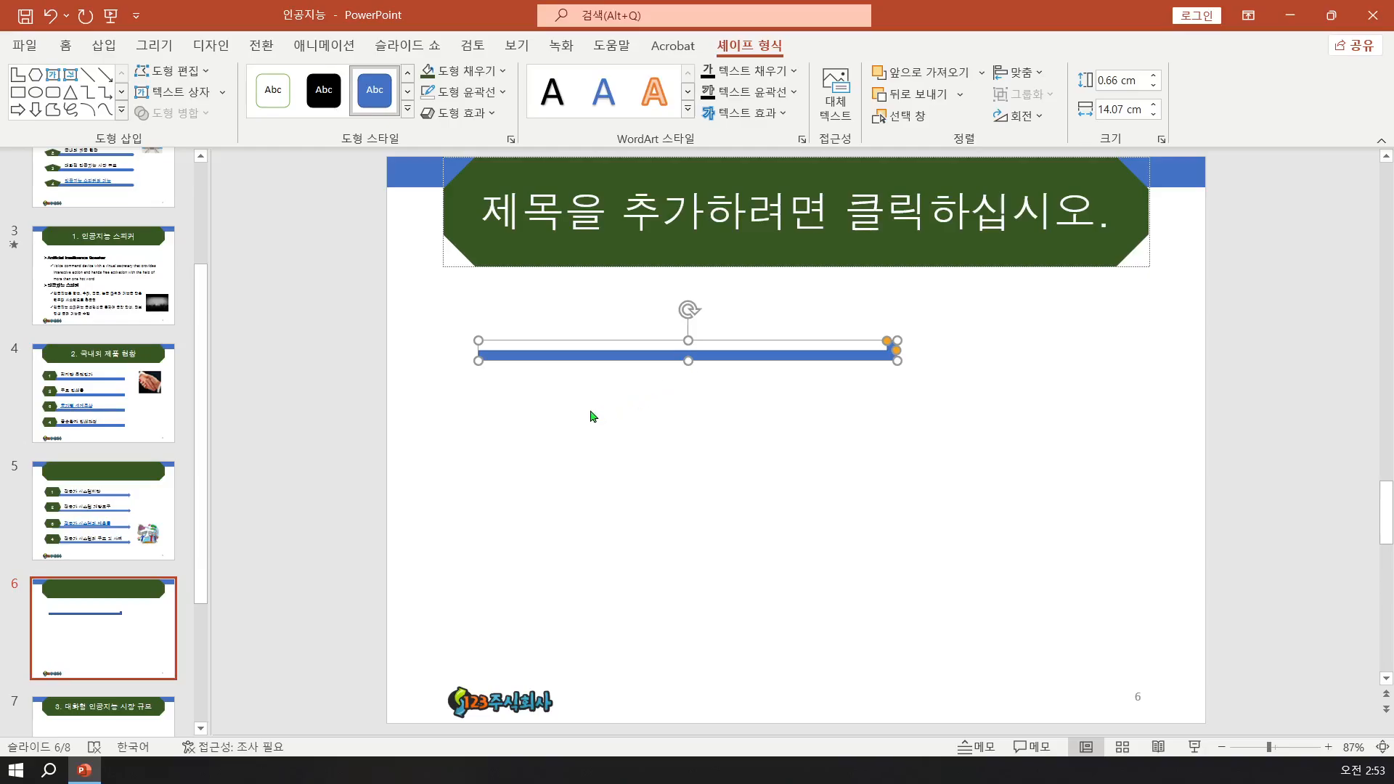
- Draw a flowchart stored-data shape about 2.78 cm wide and 1.86 cm high over the L-shape's left end and enter "1" in it
click(105, 48)
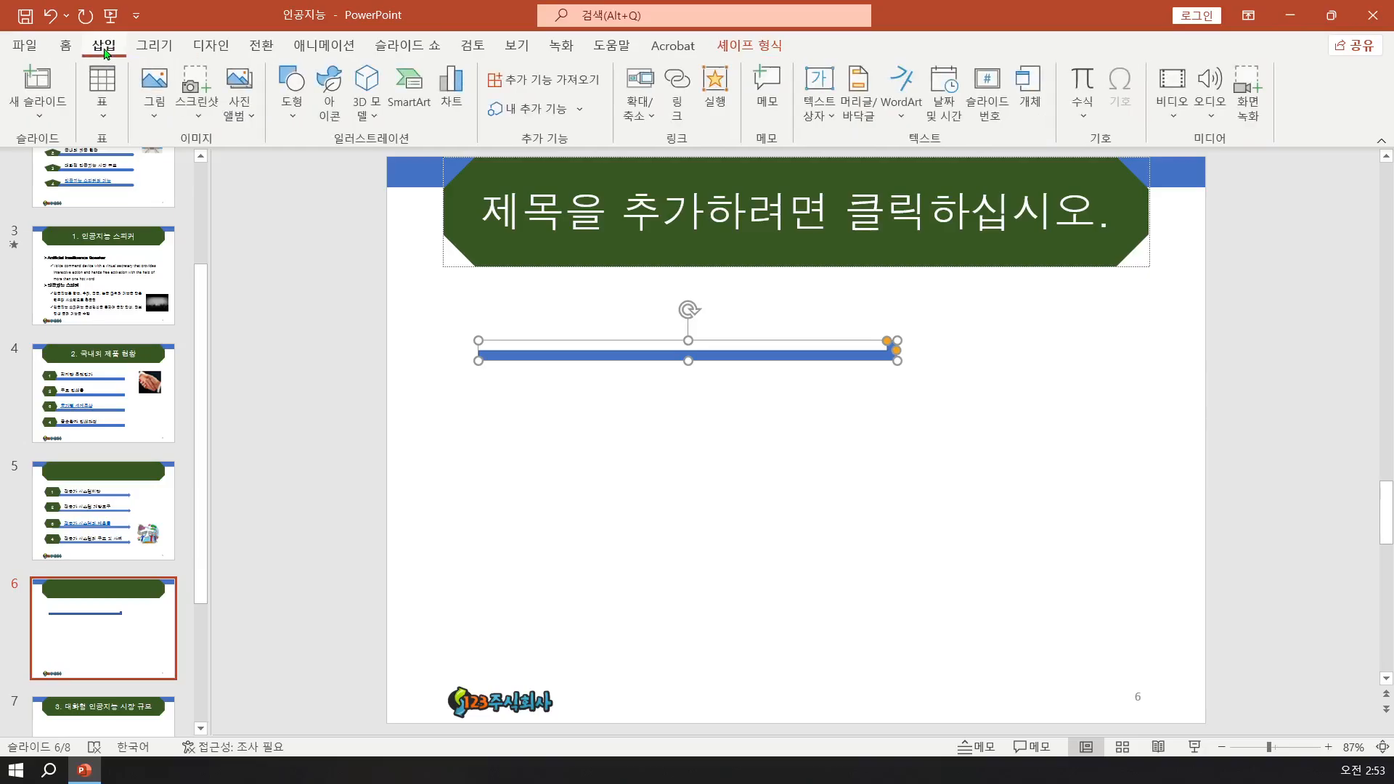
click(294, 122)
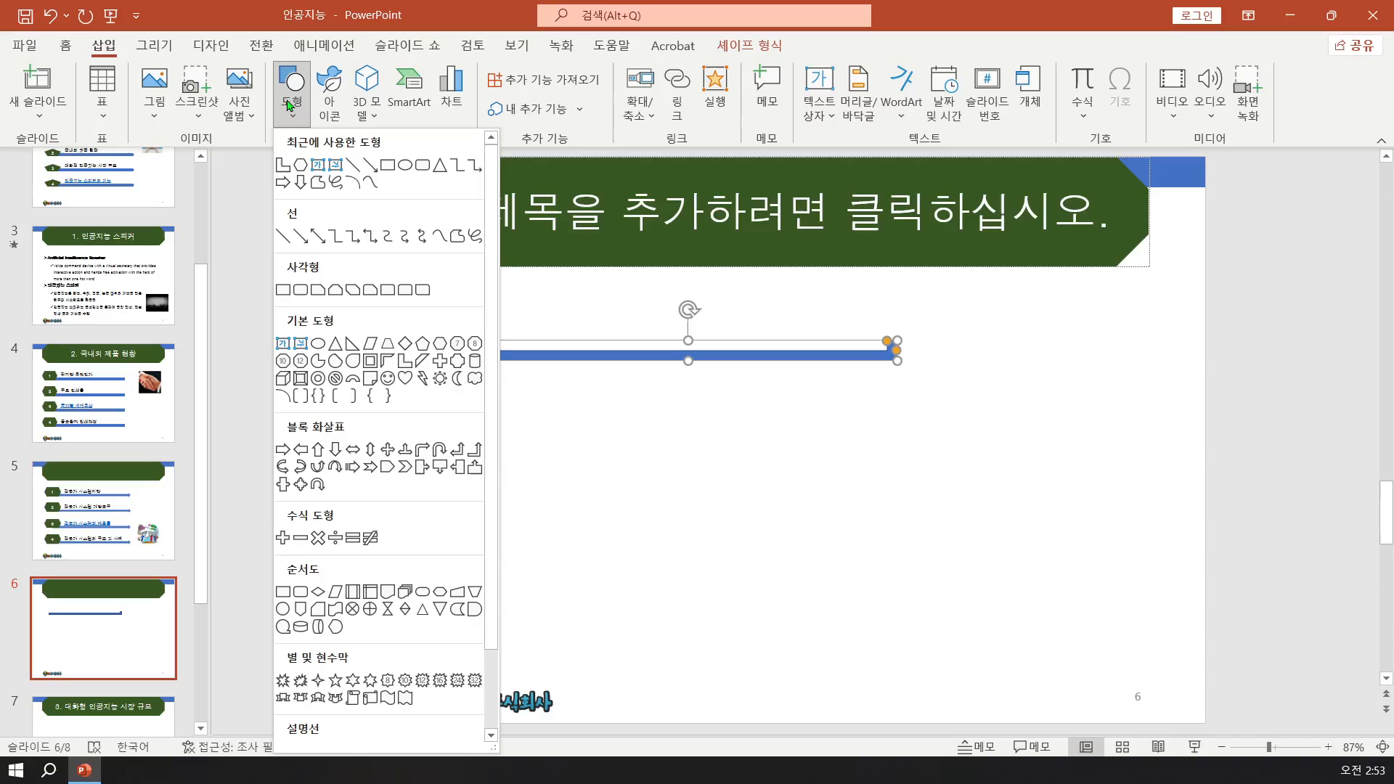
scroll(335, 577, down, 1)
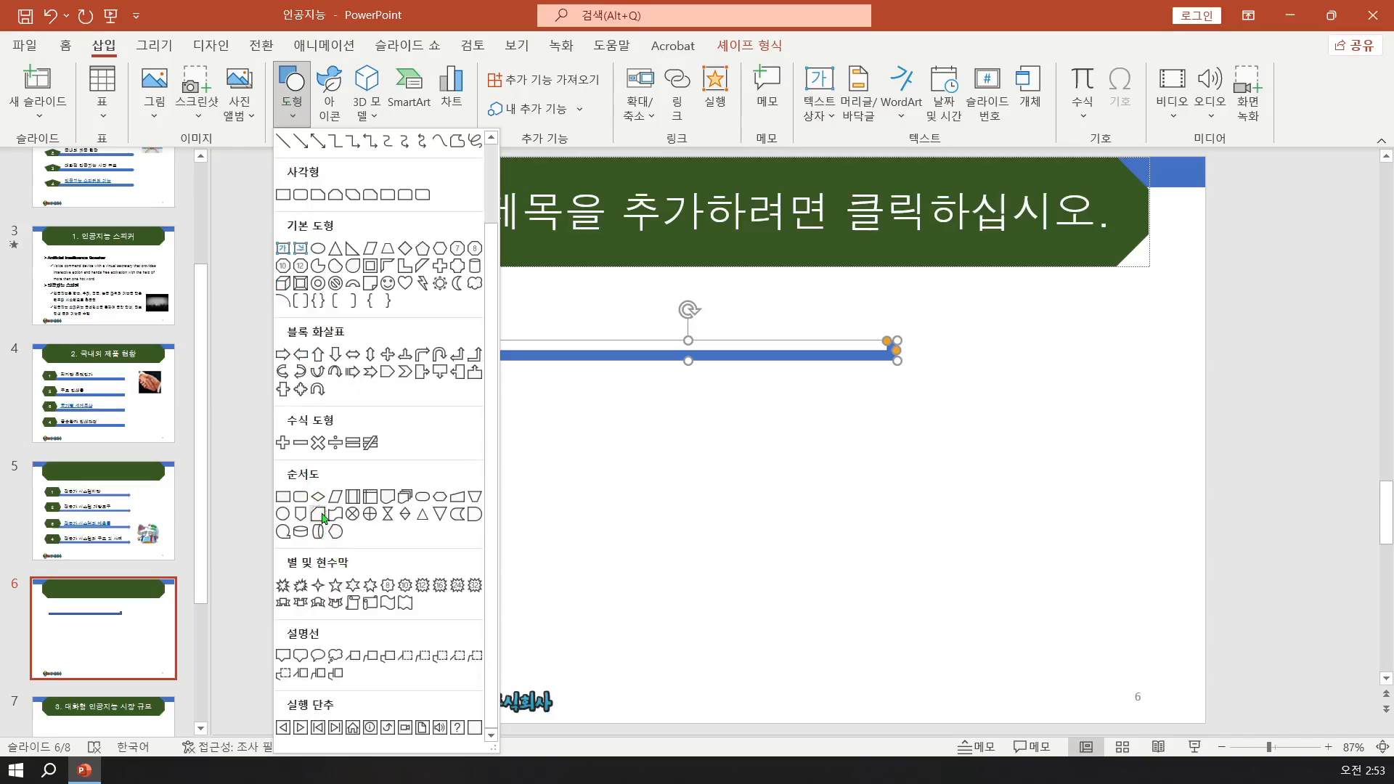
click(459, 516)
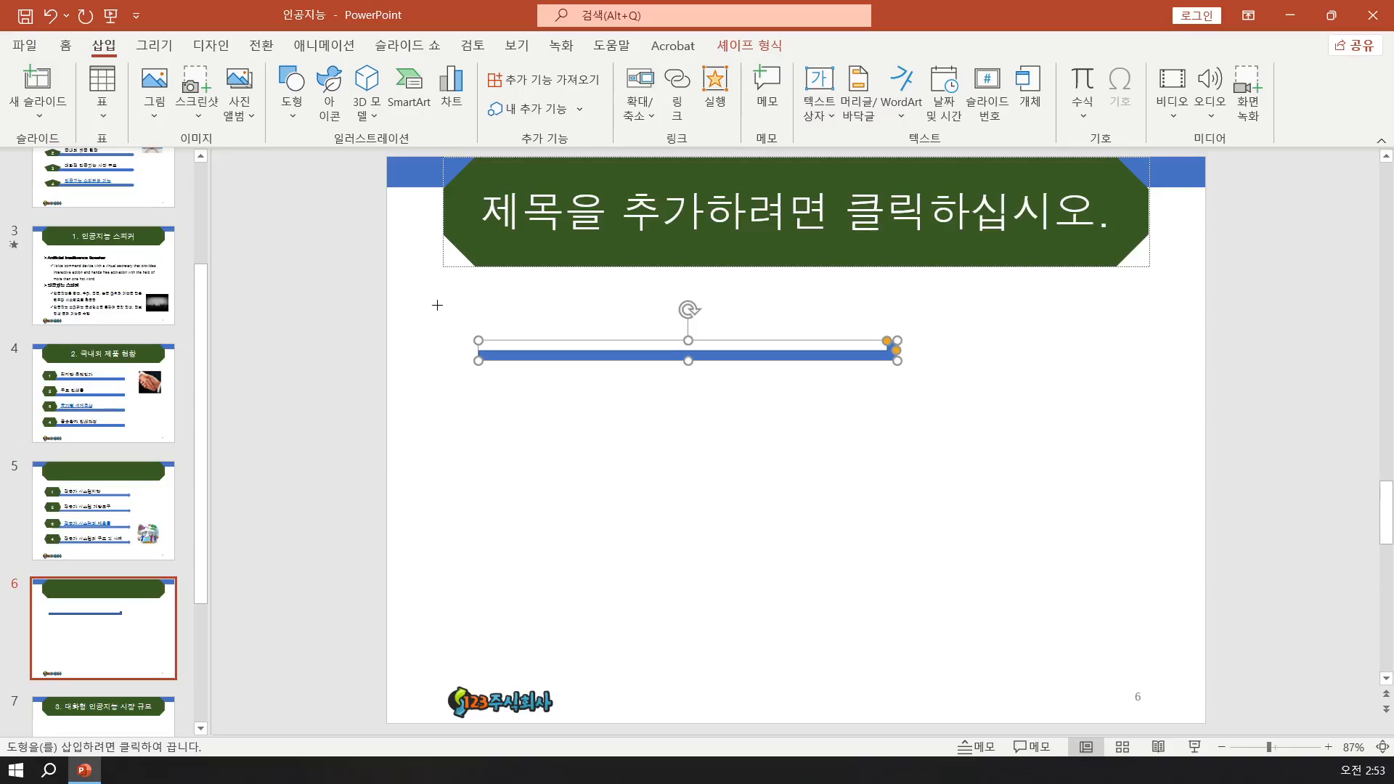
drag(437, 305, 519, 359)
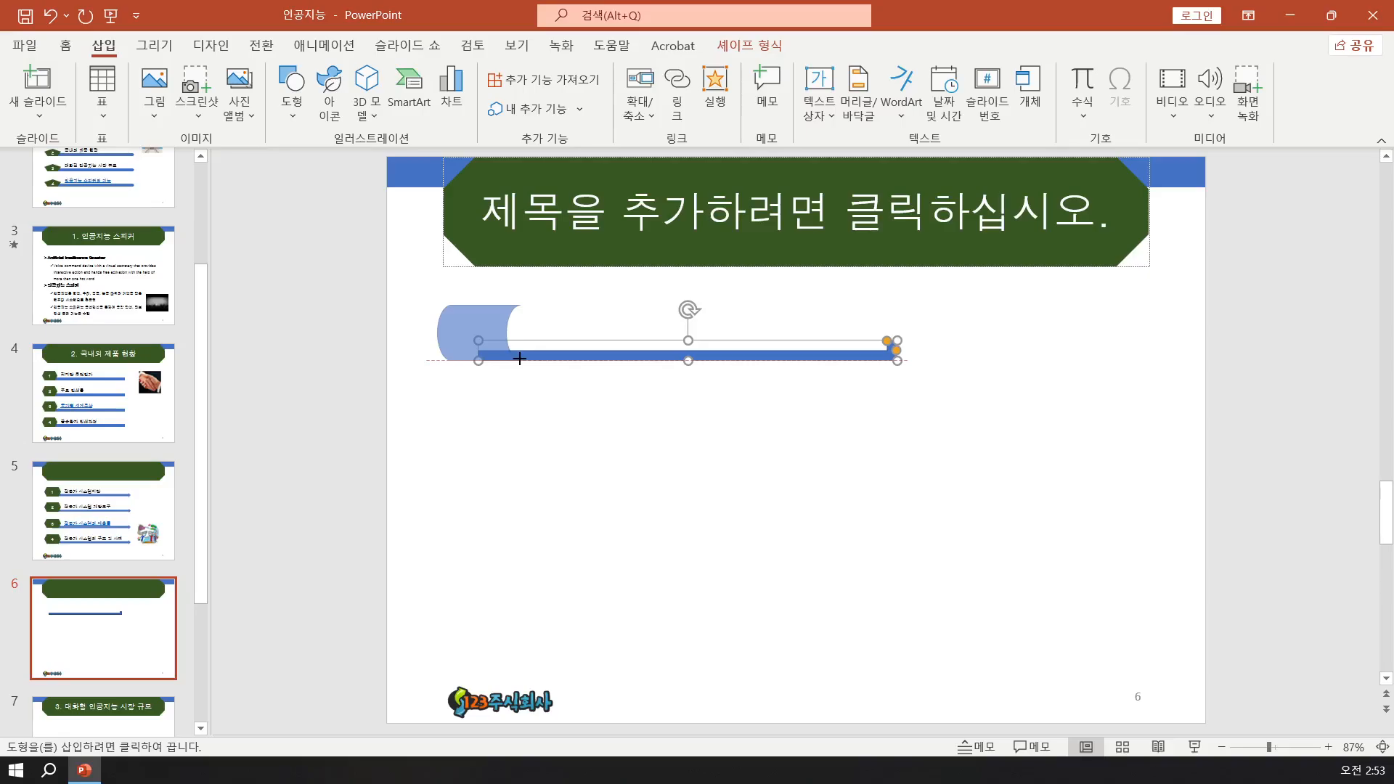
drag(519, 359, 520, 358)
text(1)
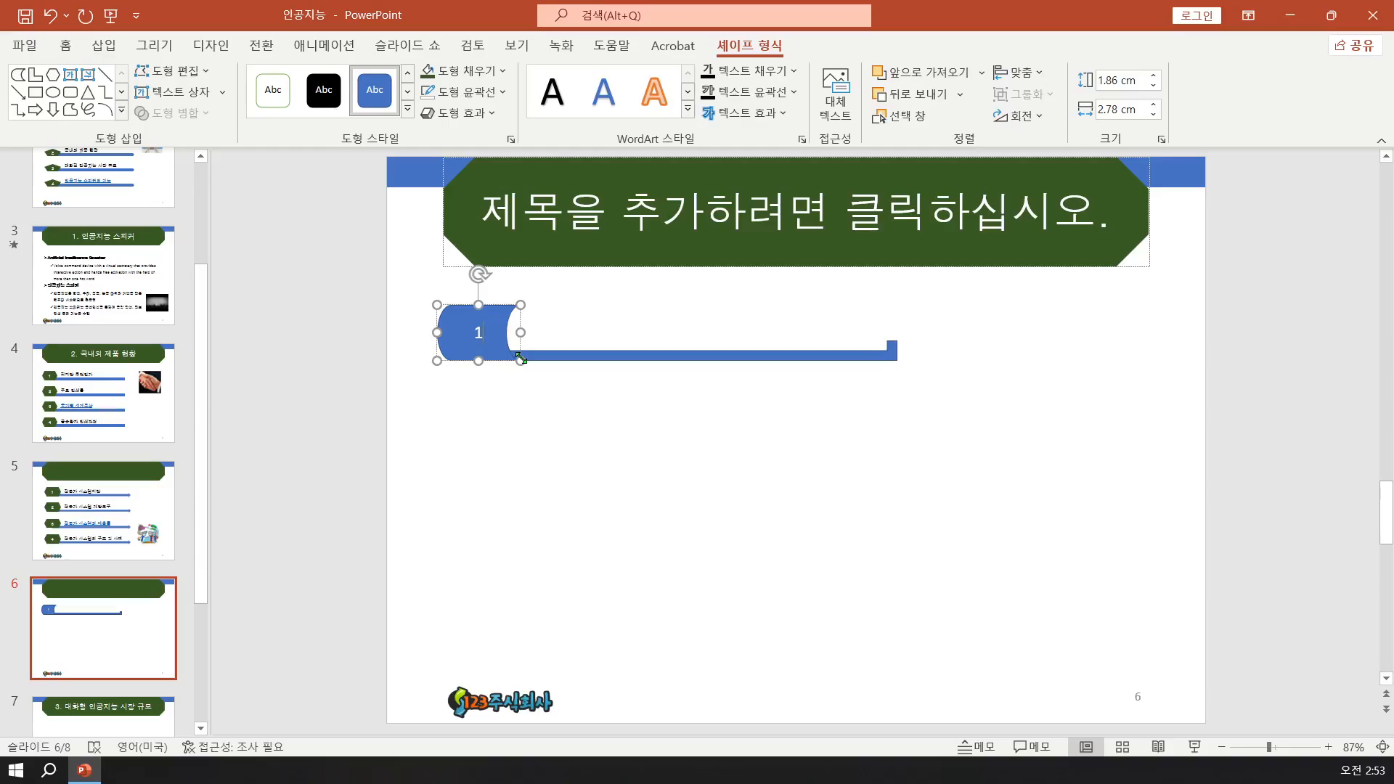
- Fill the numbered shape with standard purple and remove the outlines from it and the L-shaped bar
click(479, 76)
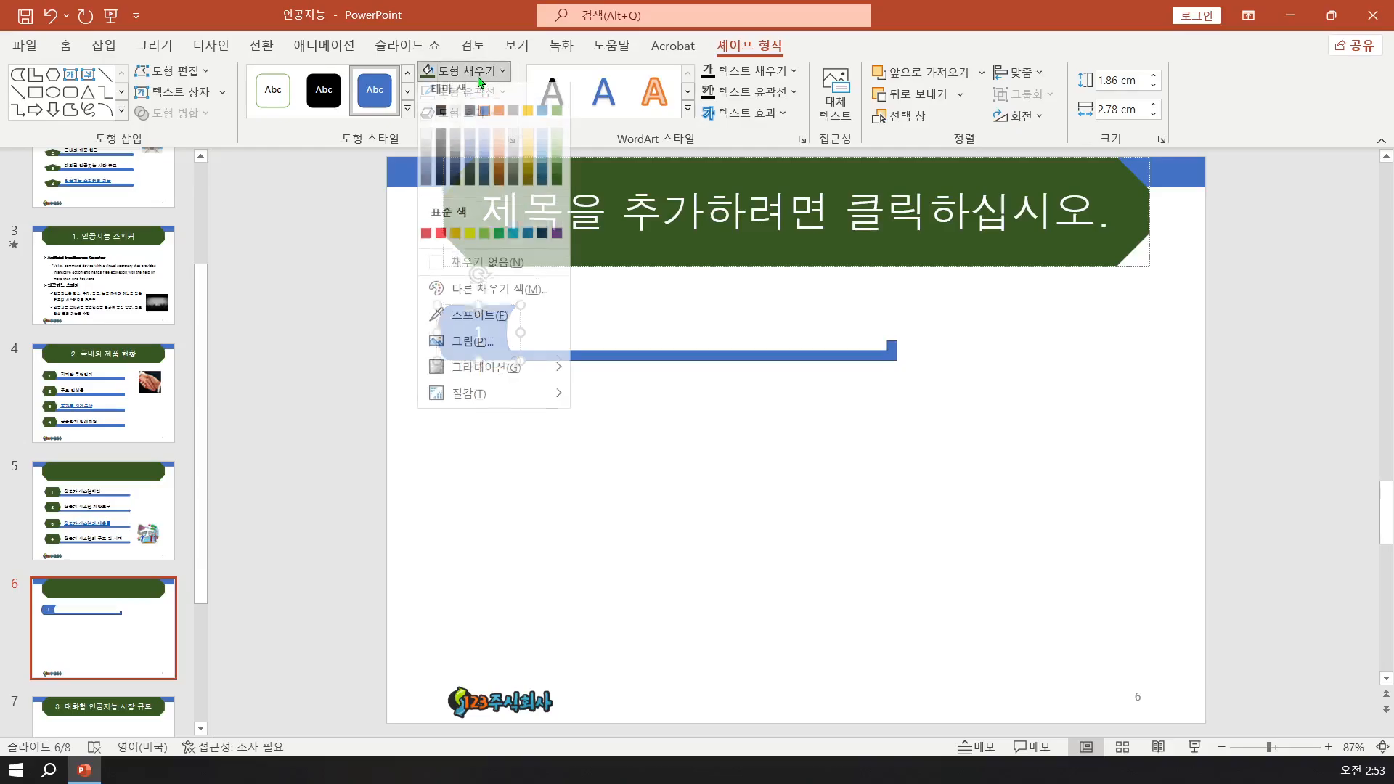
click(557, 241)
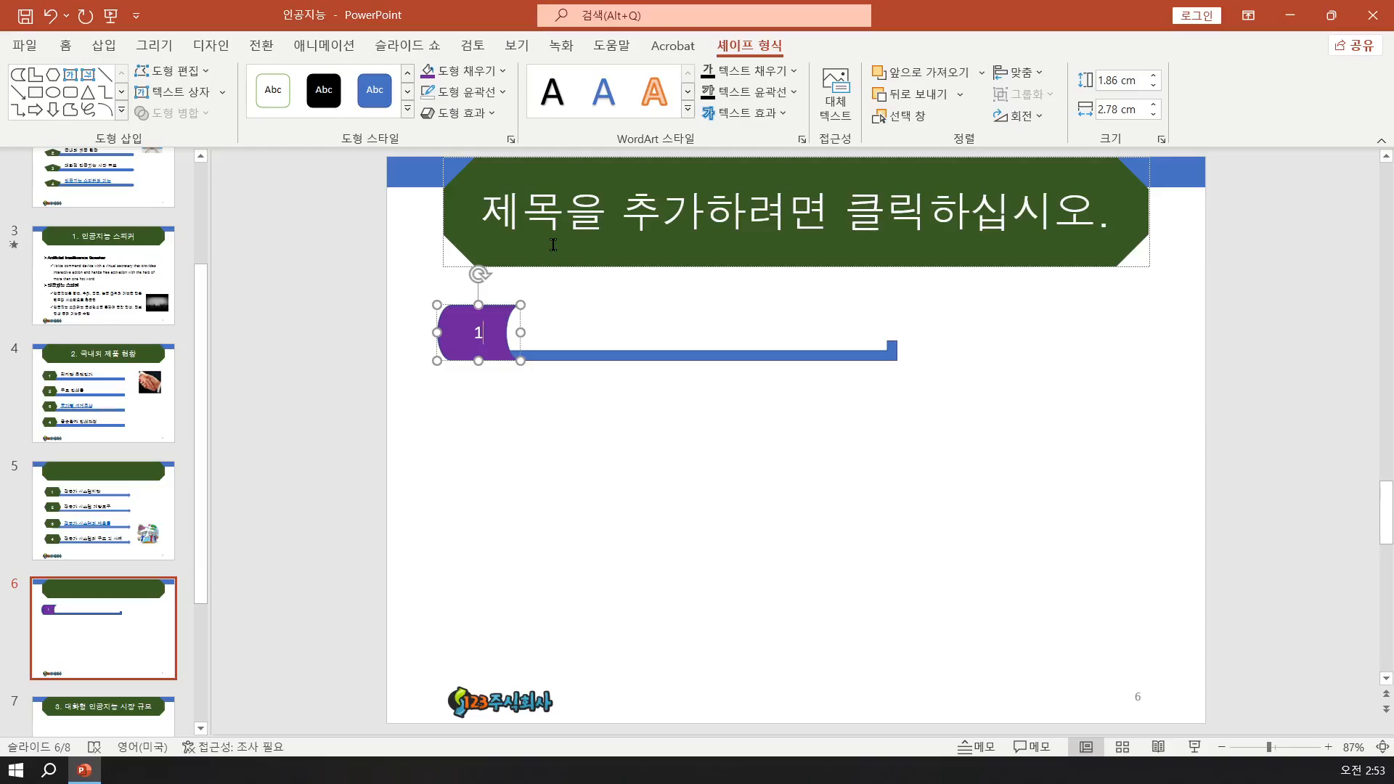
shift+click(597, 357)
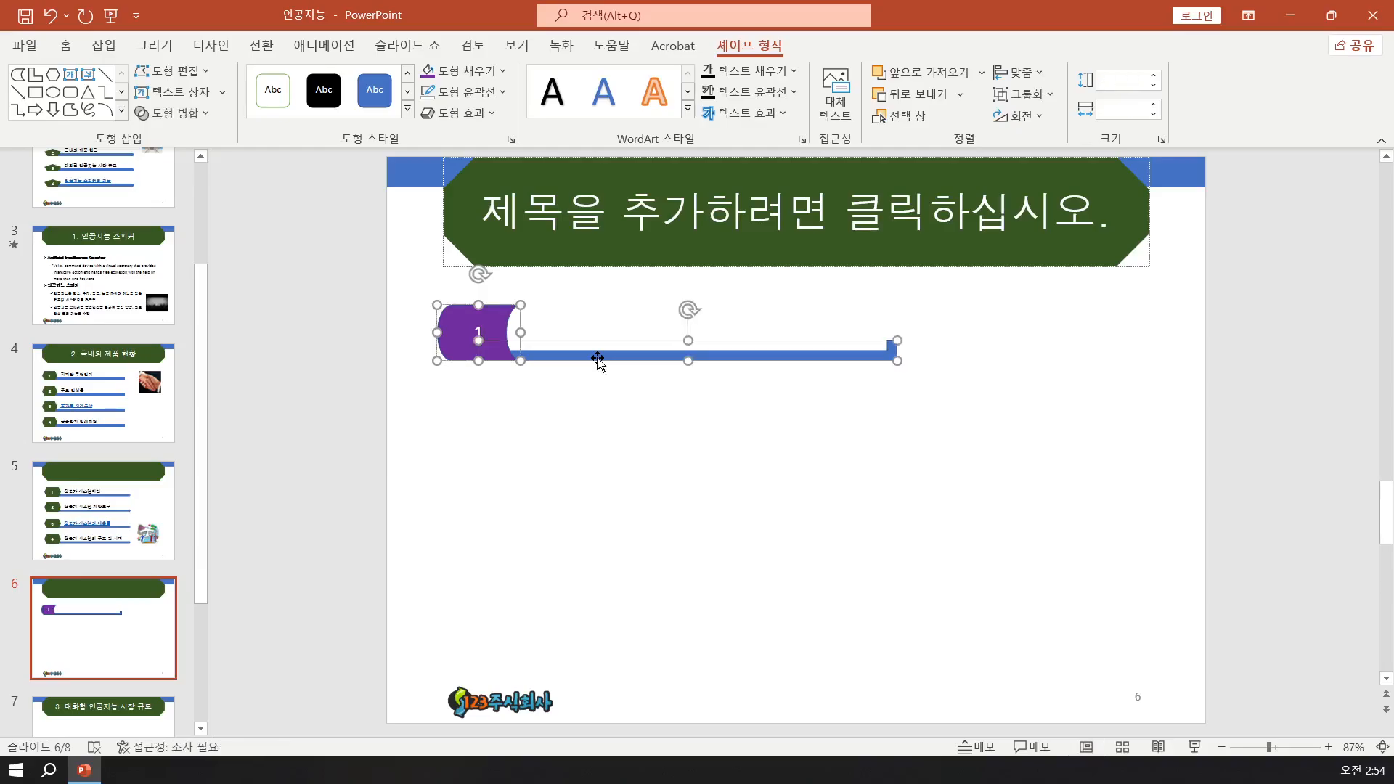
click(485, 95)
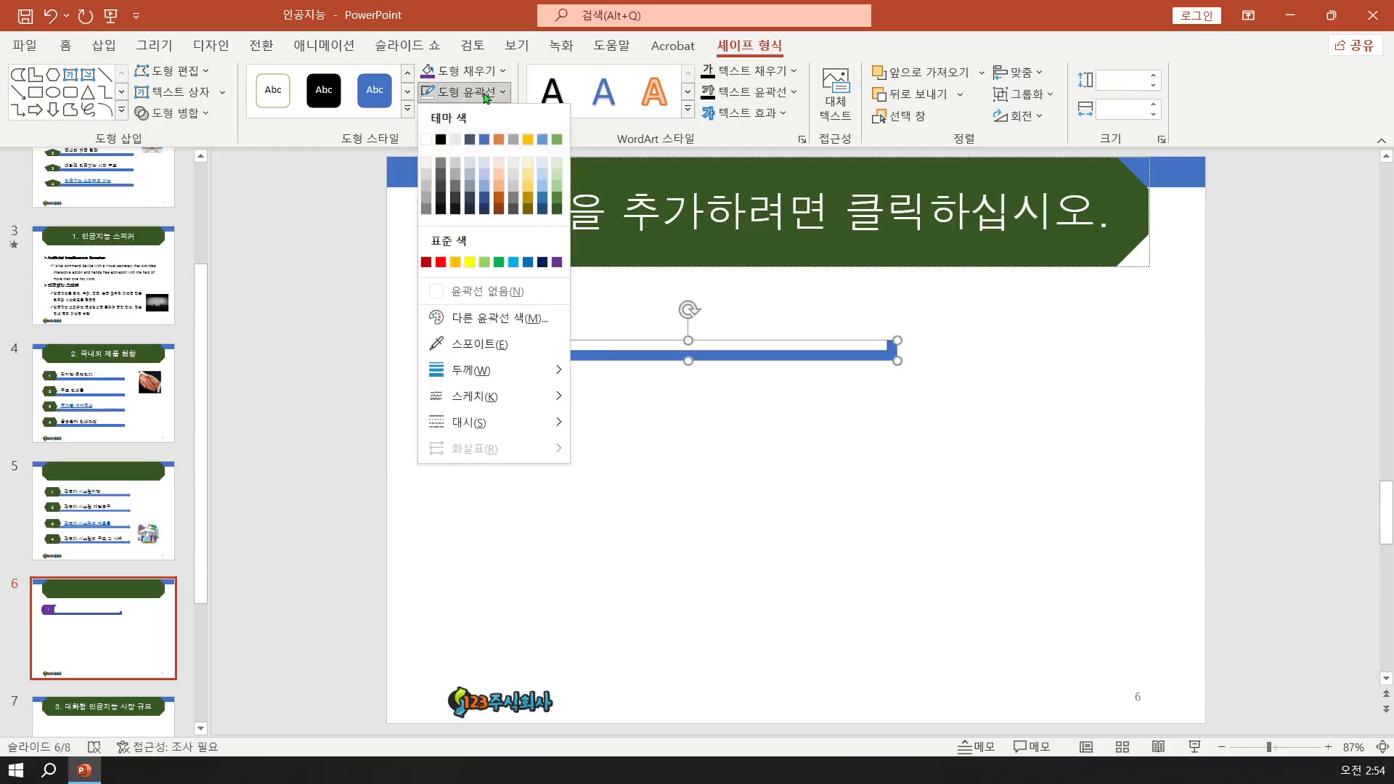
click(489, 295)
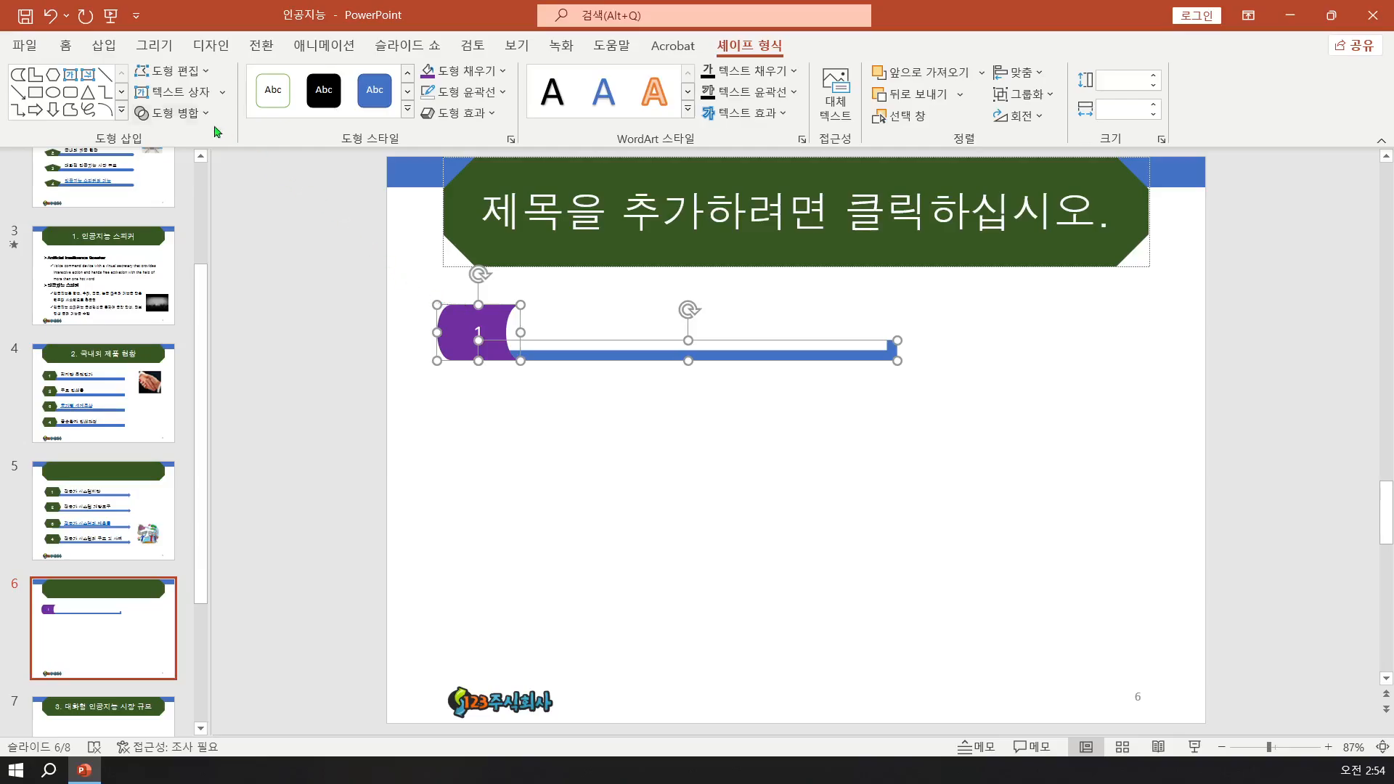
- Add a text box beside the purple "1" shape, above the bar, reading "탄소 배출량 측정 기준 범위"
click(106, 57)
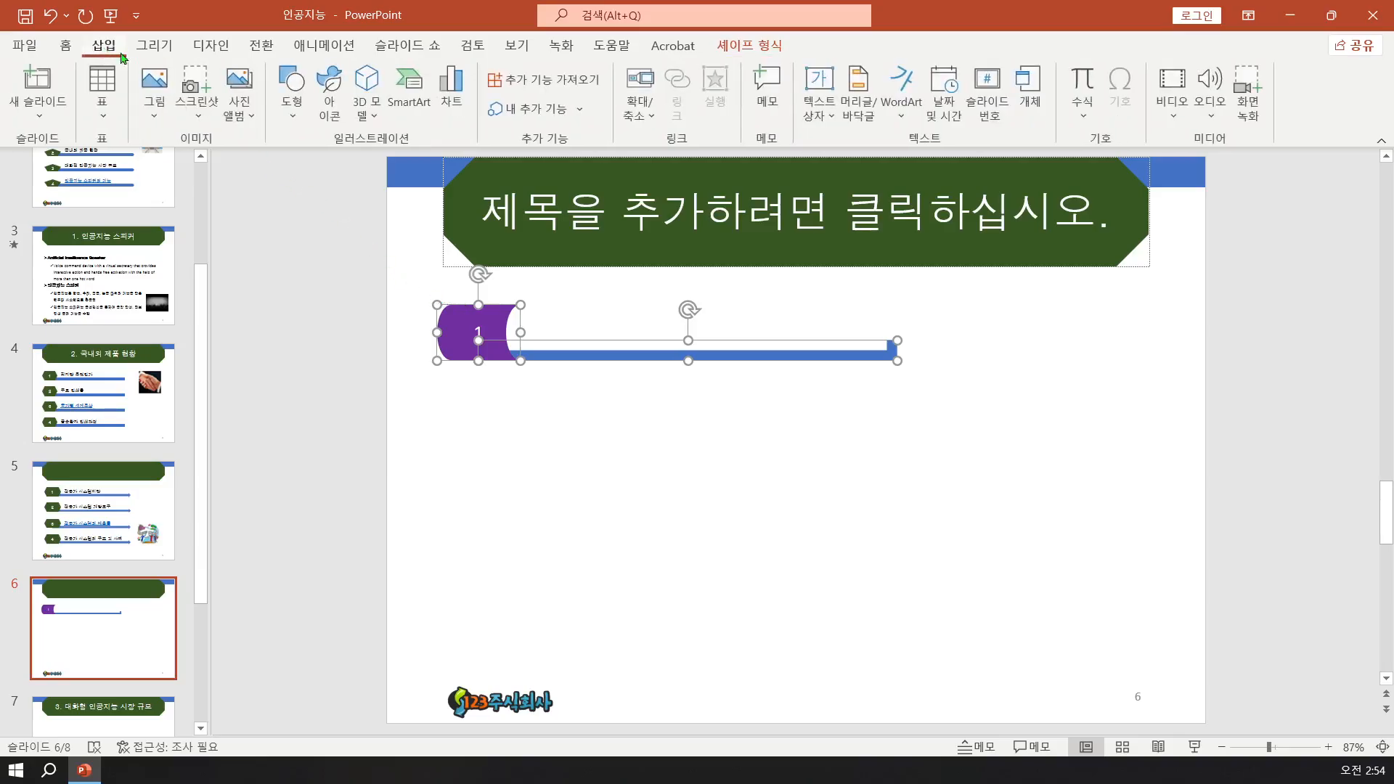
click(819, 90)
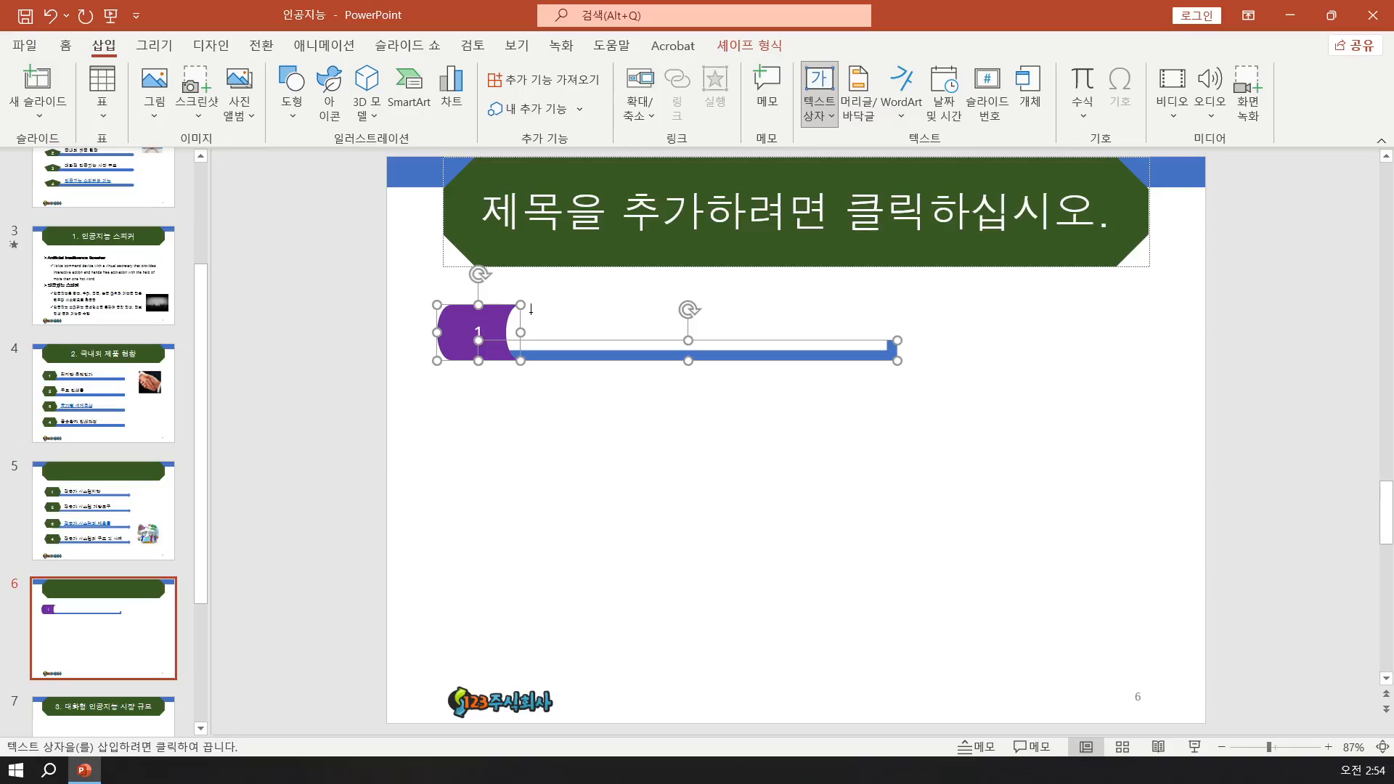
click(531, 310)
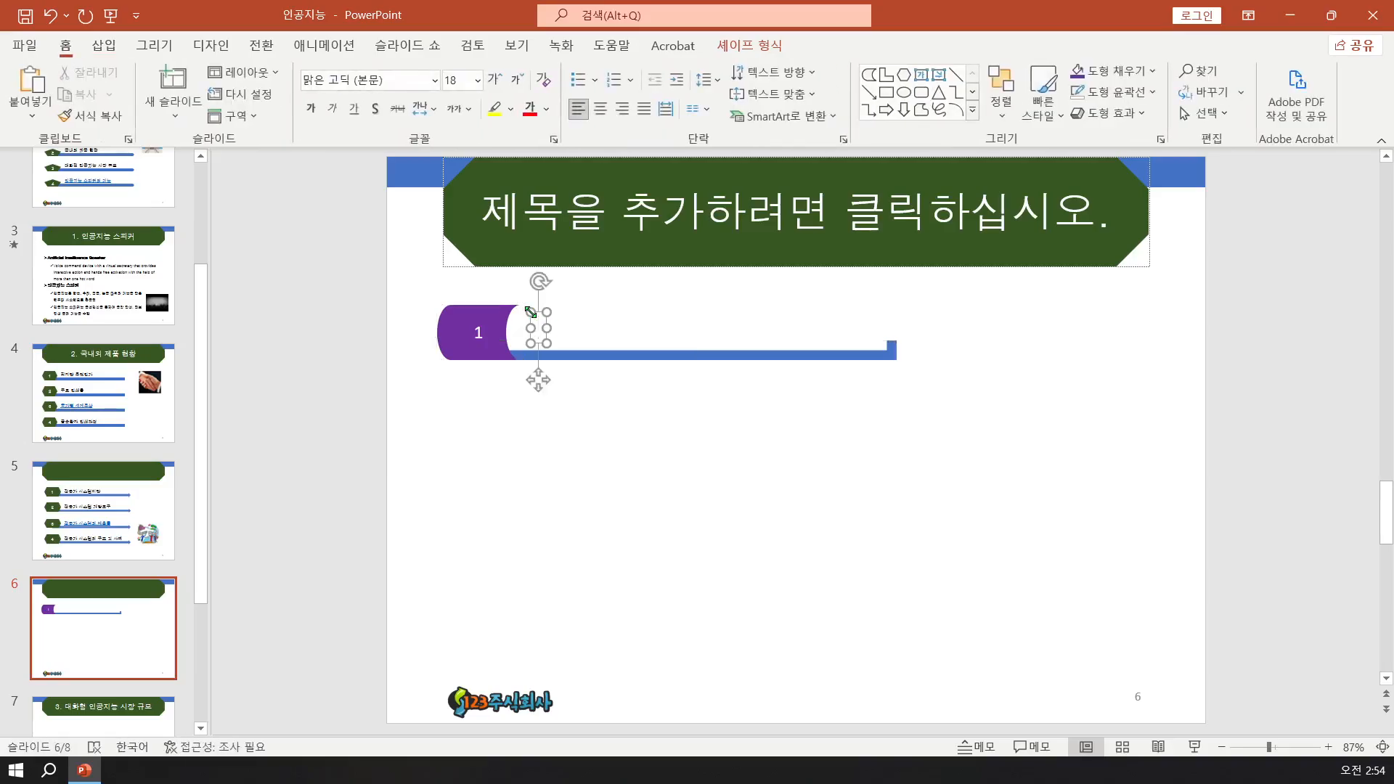
text(인공지능)
key(BackSpace)
key(BackSpace)
key(BackSpace)
key(BackSpace)
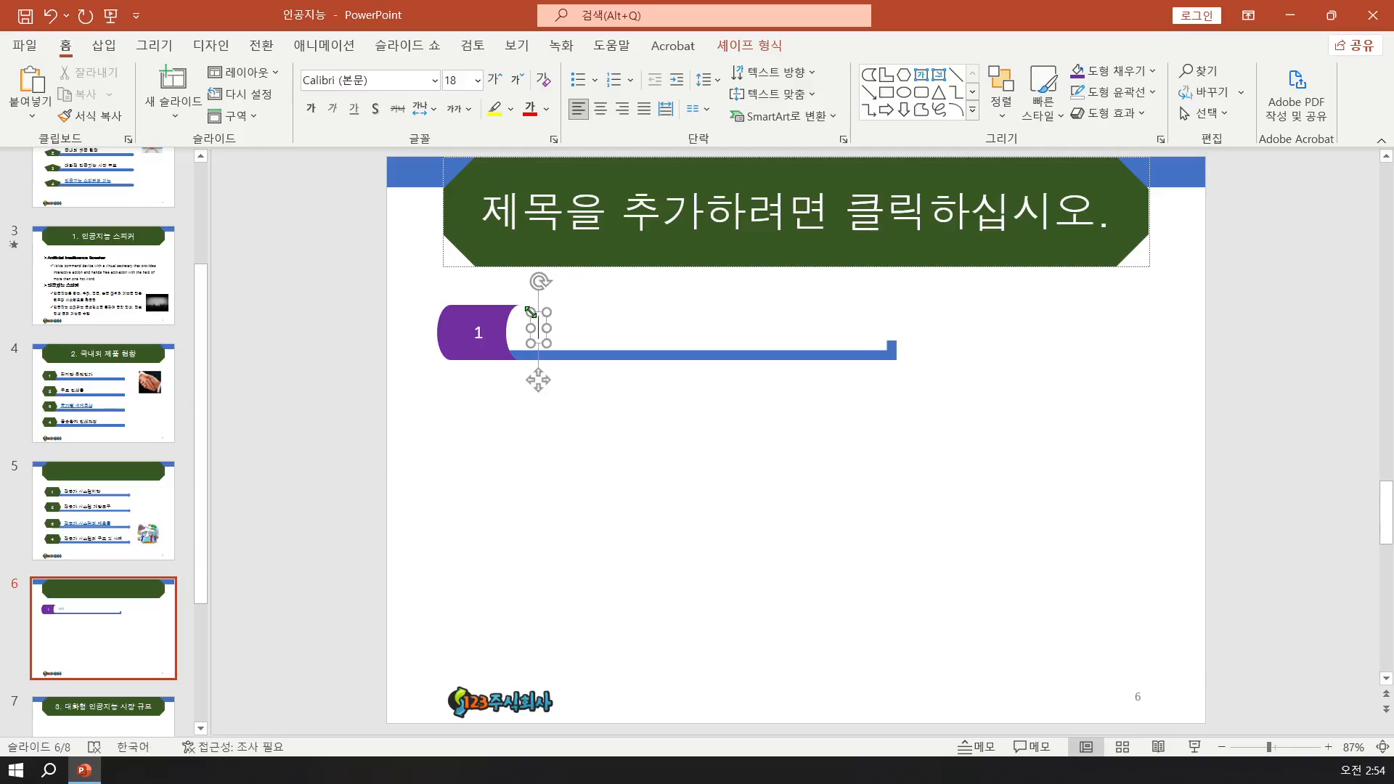
text(탄소 배)
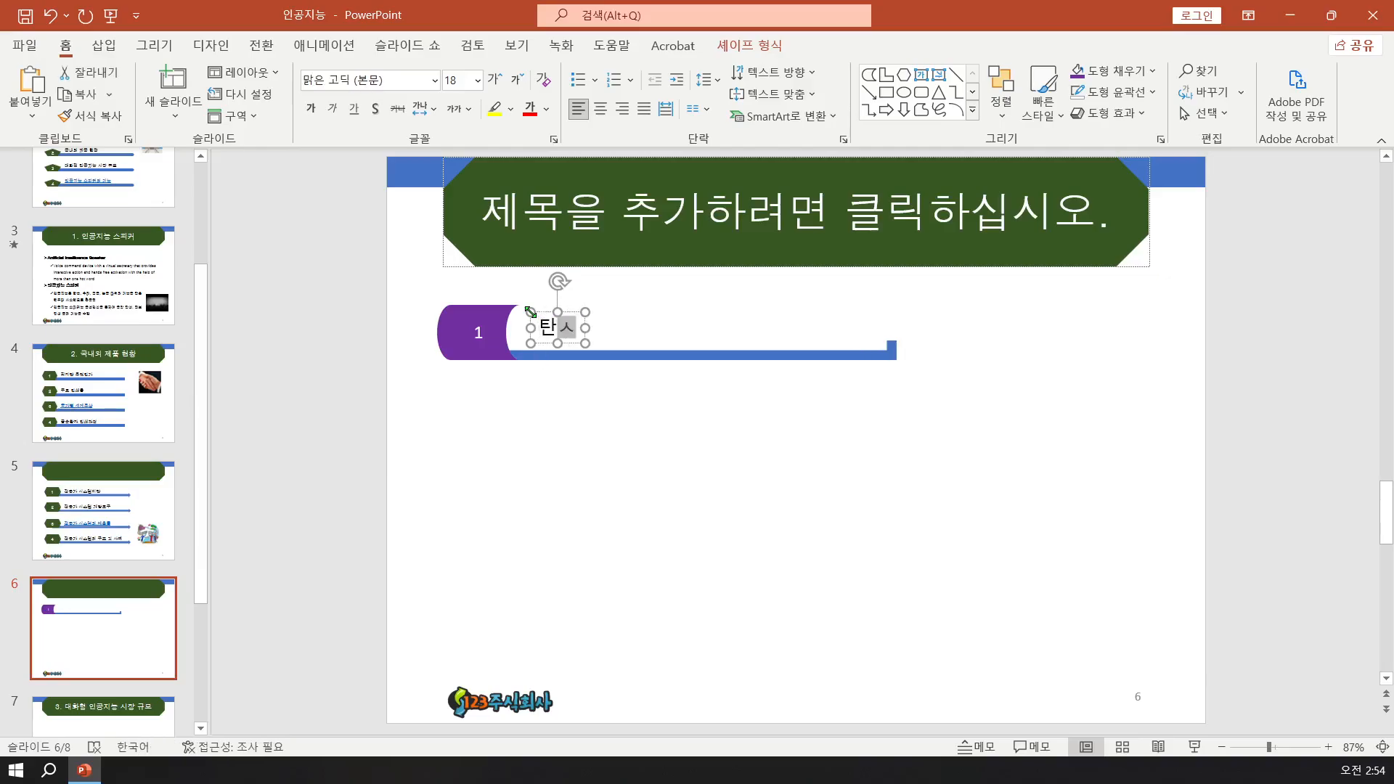
text(출)
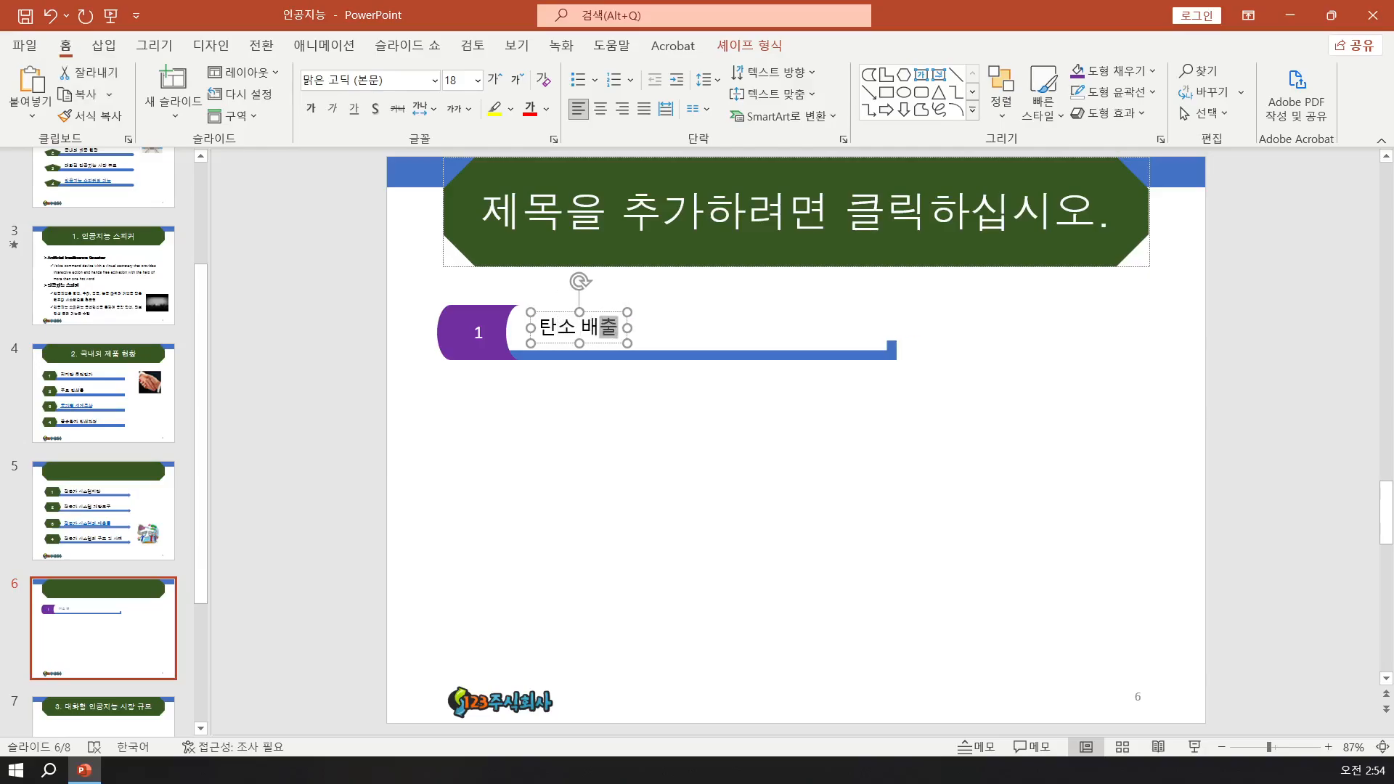
text(량 측정 기준)
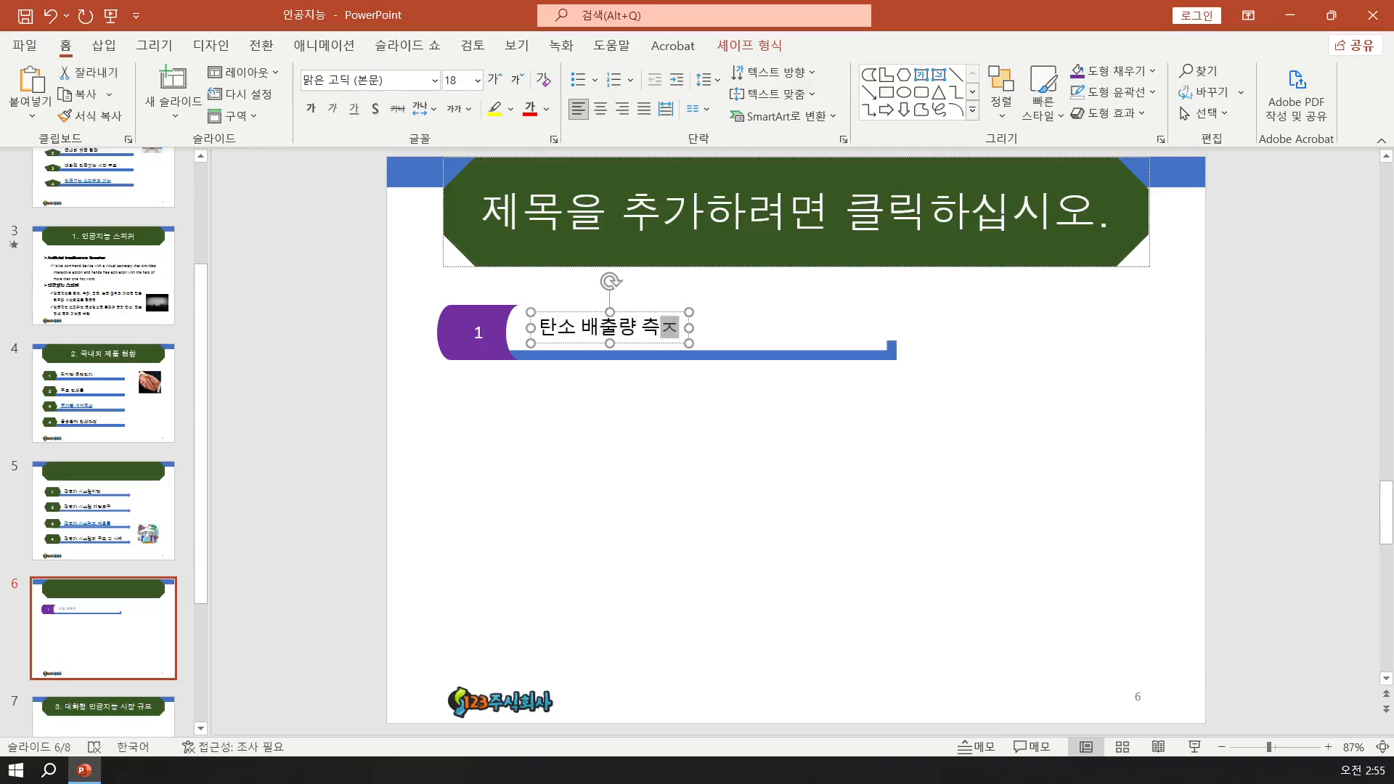
text( 범위)
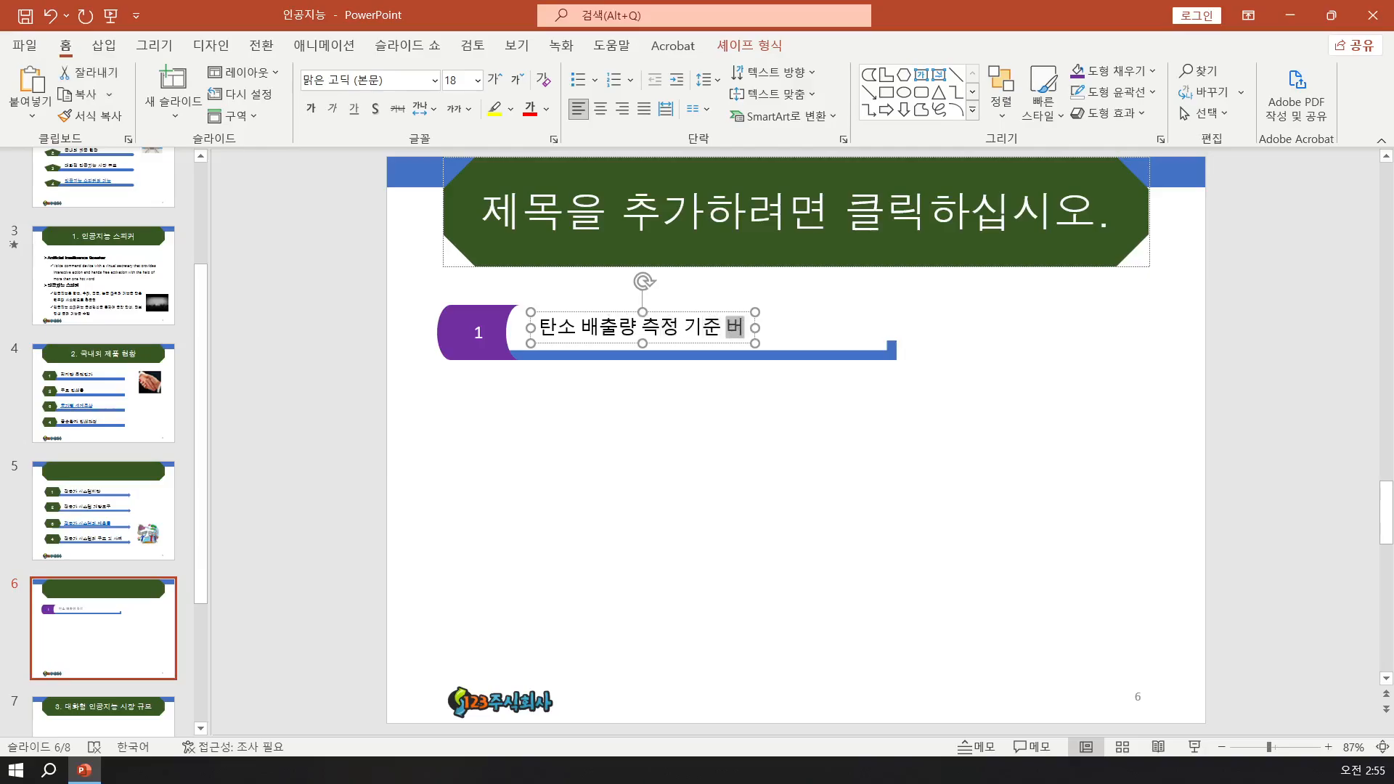
- Set the whole first row, including its number and text, to the 굴림 font at size 24
click(421, 393)
drag(515, 399, 943, 295)
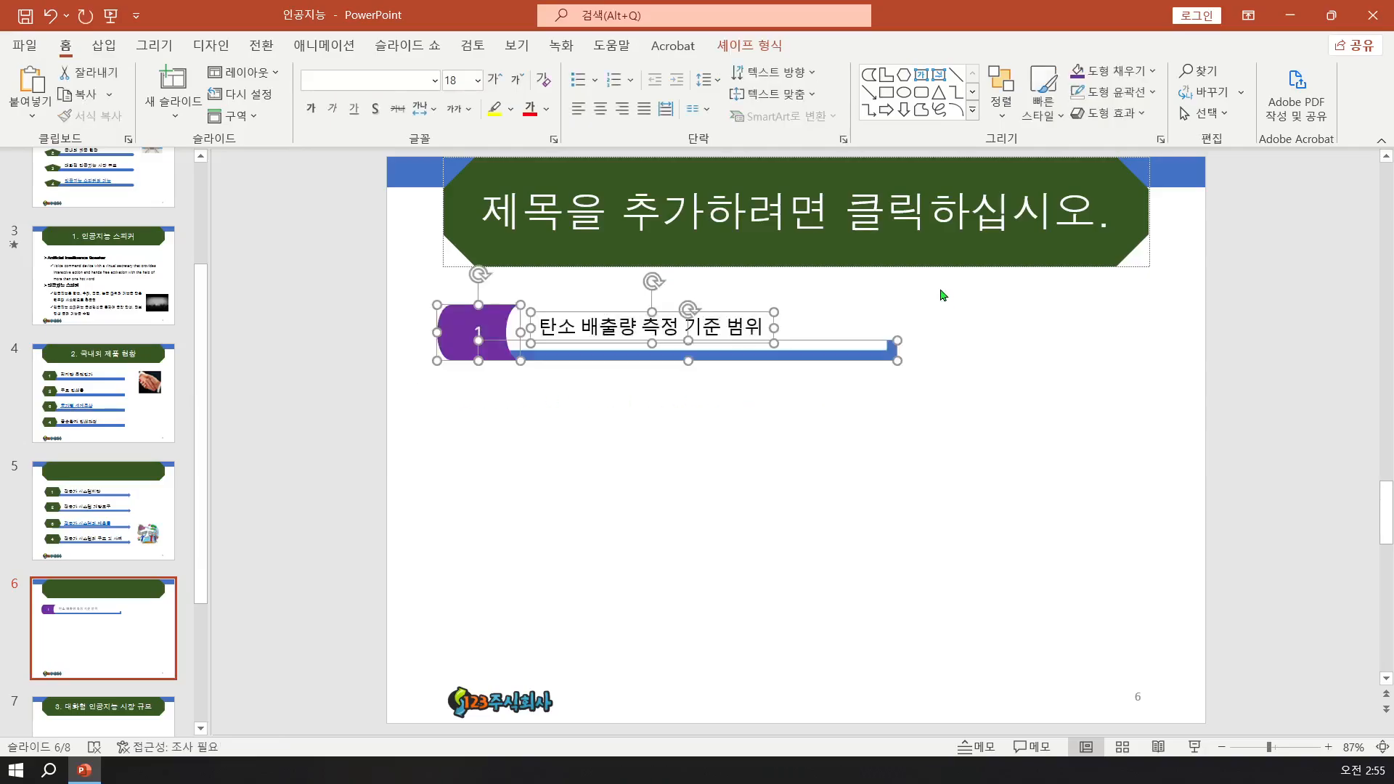
click(367, 78)
text(굴림)
key(Return)
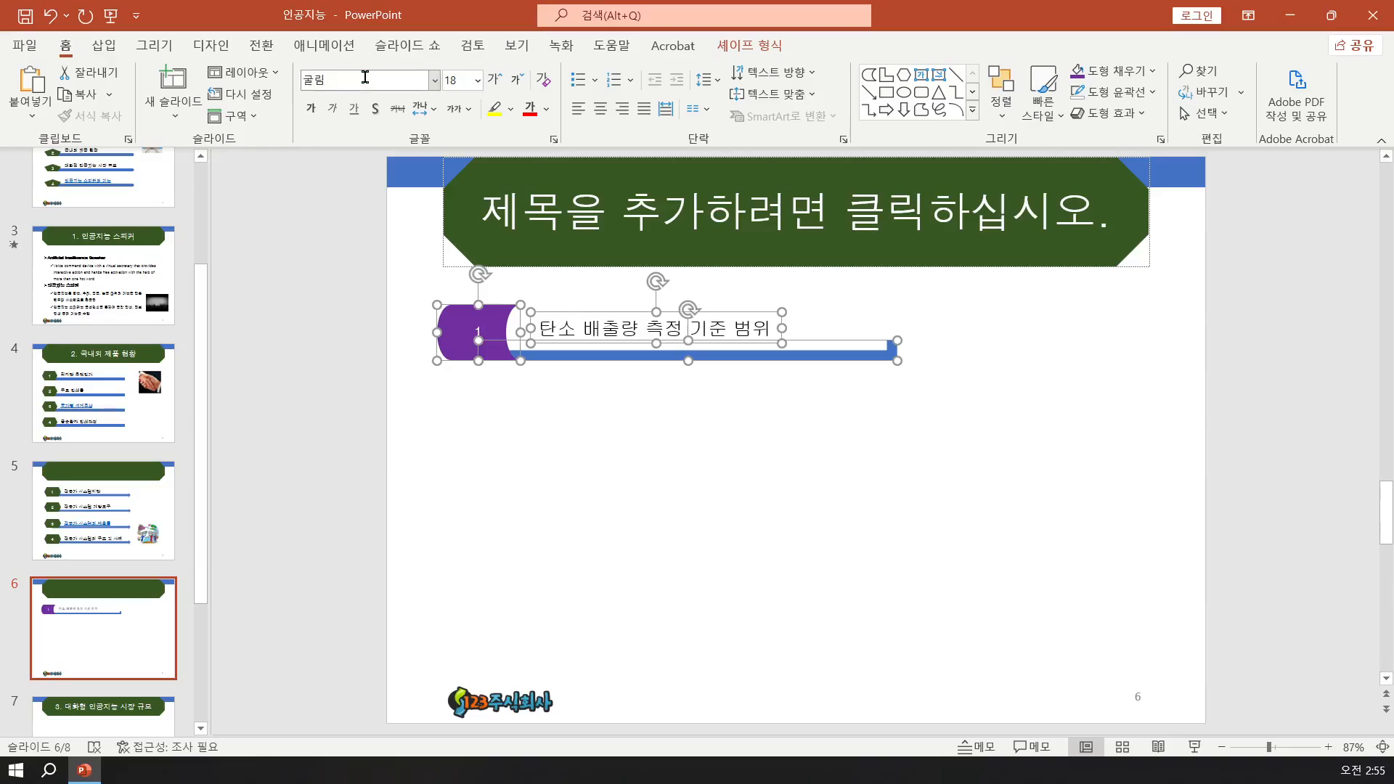
click(447, 80)
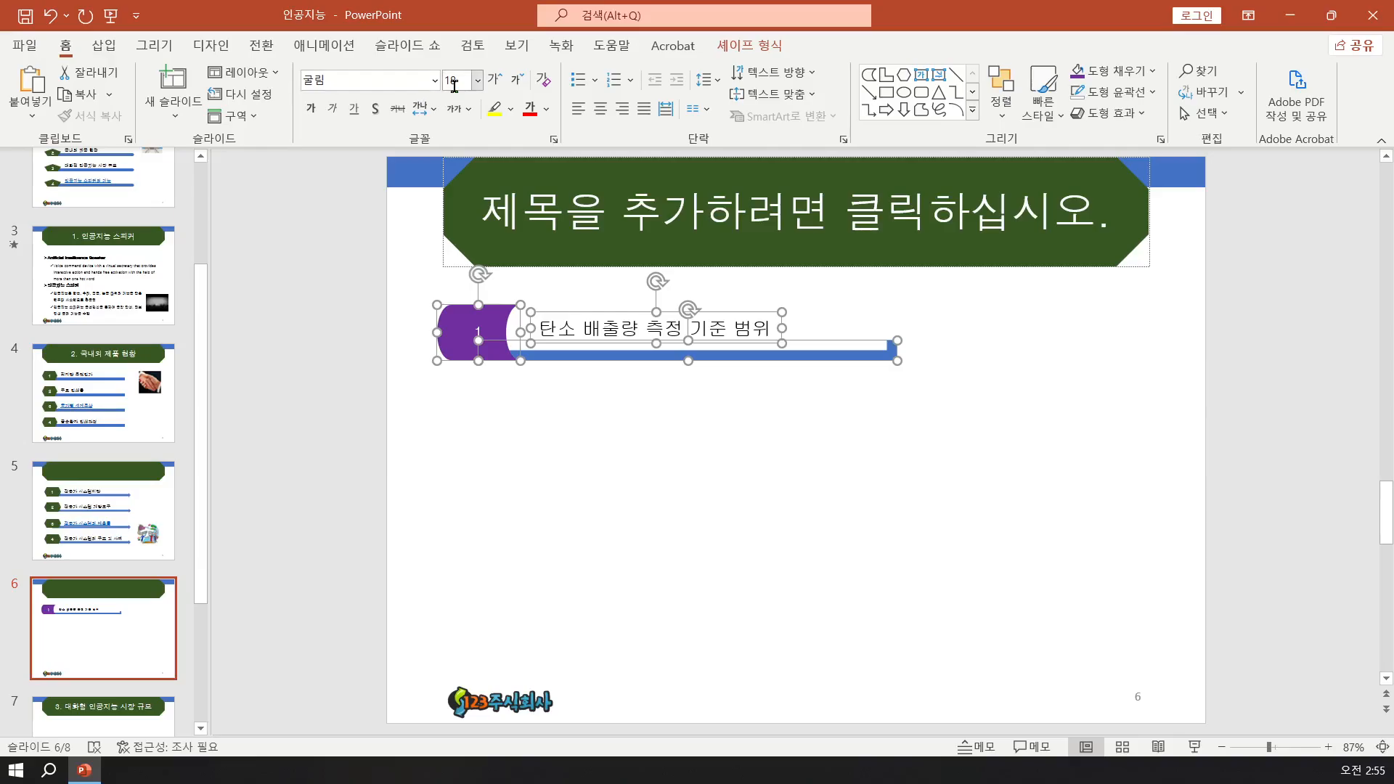
text(24)
key(Return)
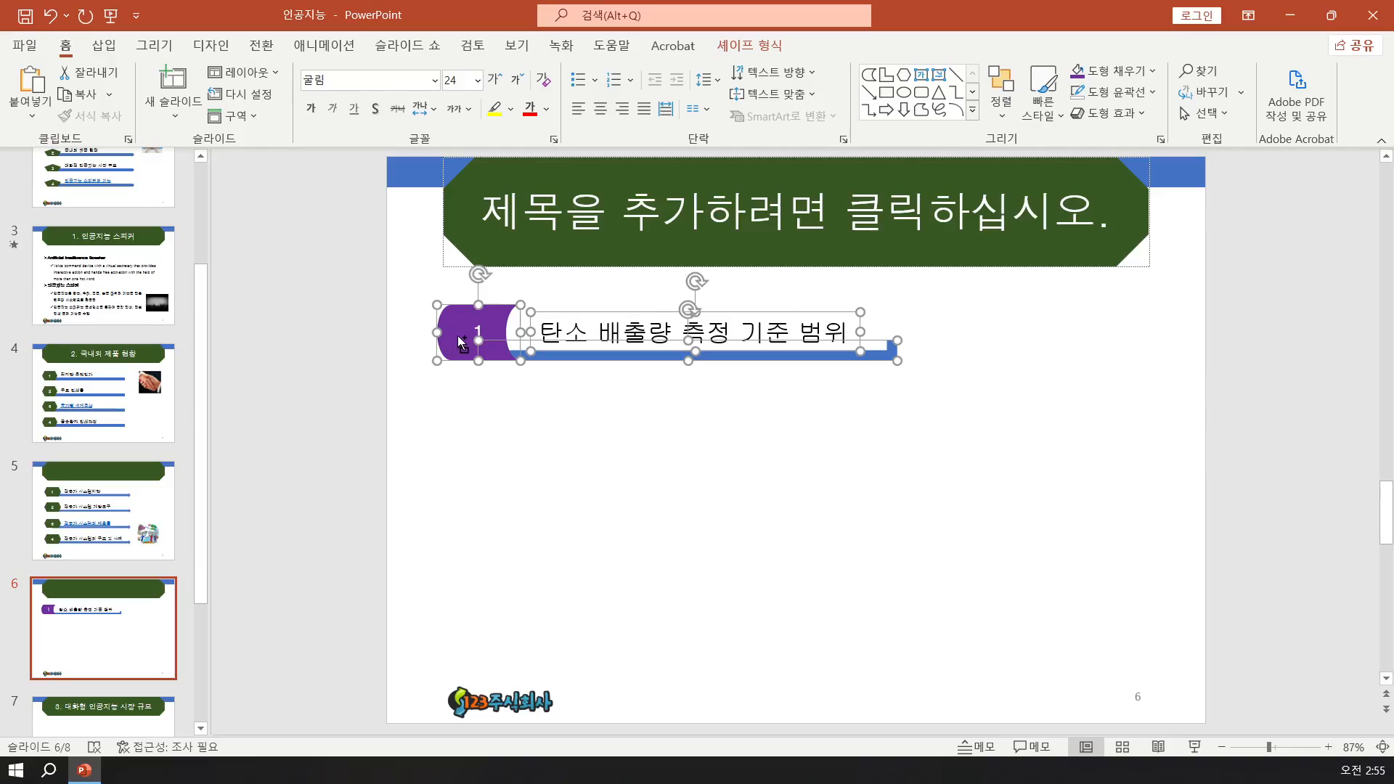
- Duplicate the first row three times straight down the slide at even spacing and number the copies 2, 3 and 4
drag(460, 336, 468, 438)
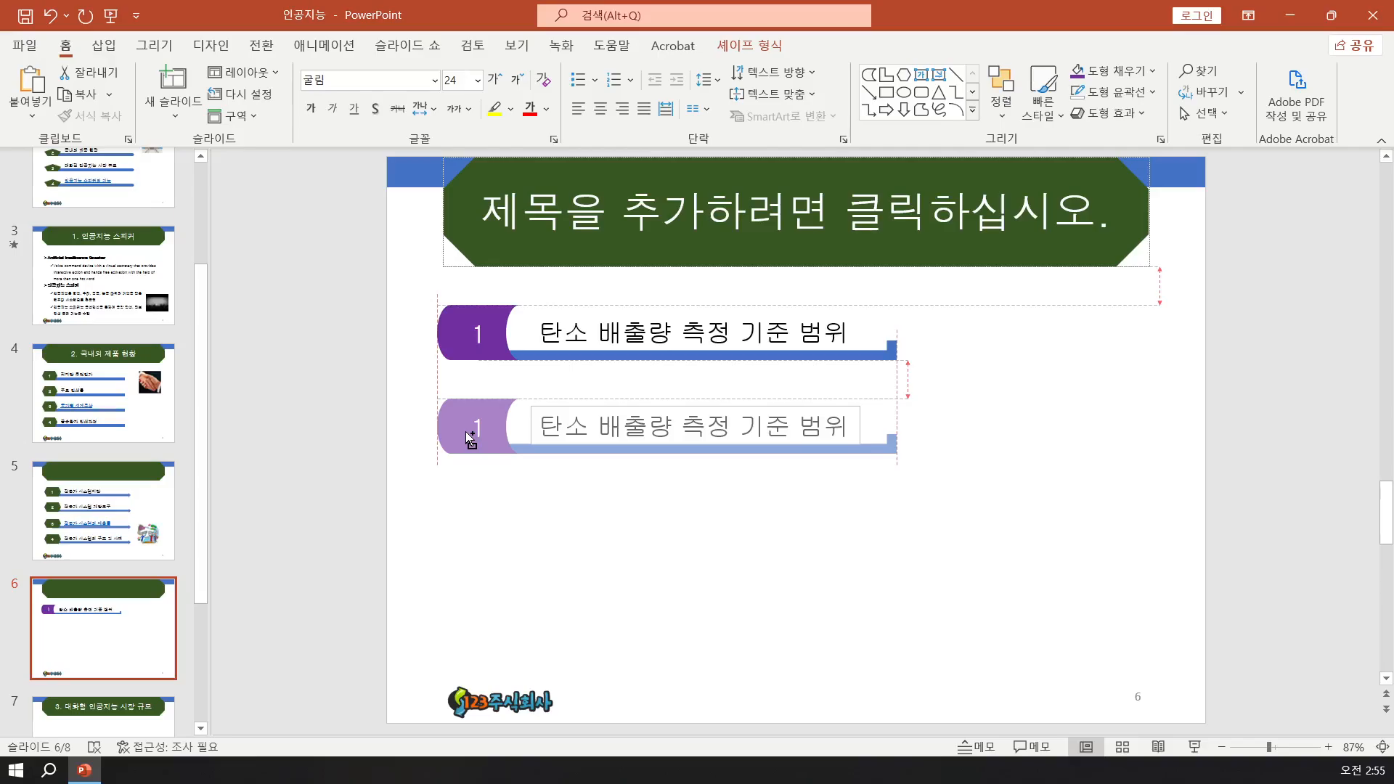
drag(471, 439, 467, 622)
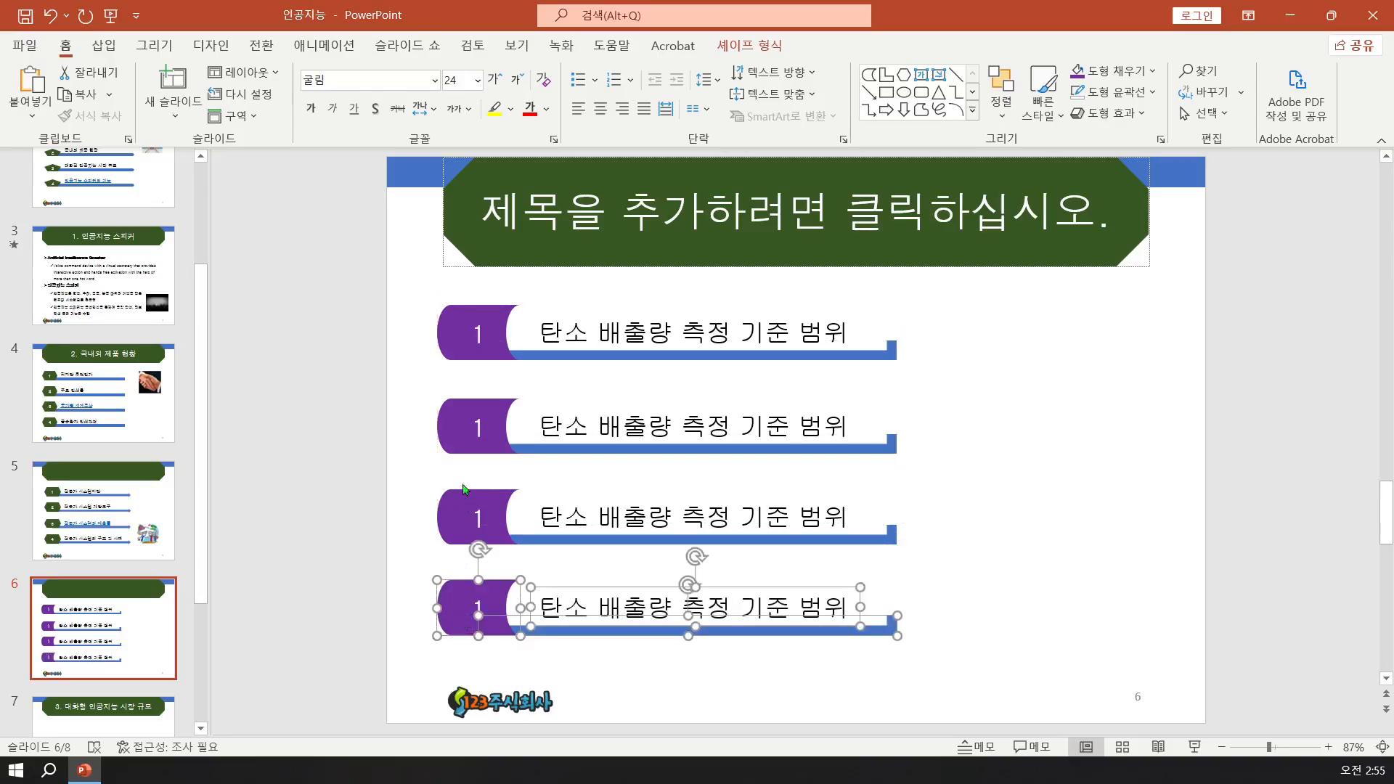
double_click(477, 429)
text(2)
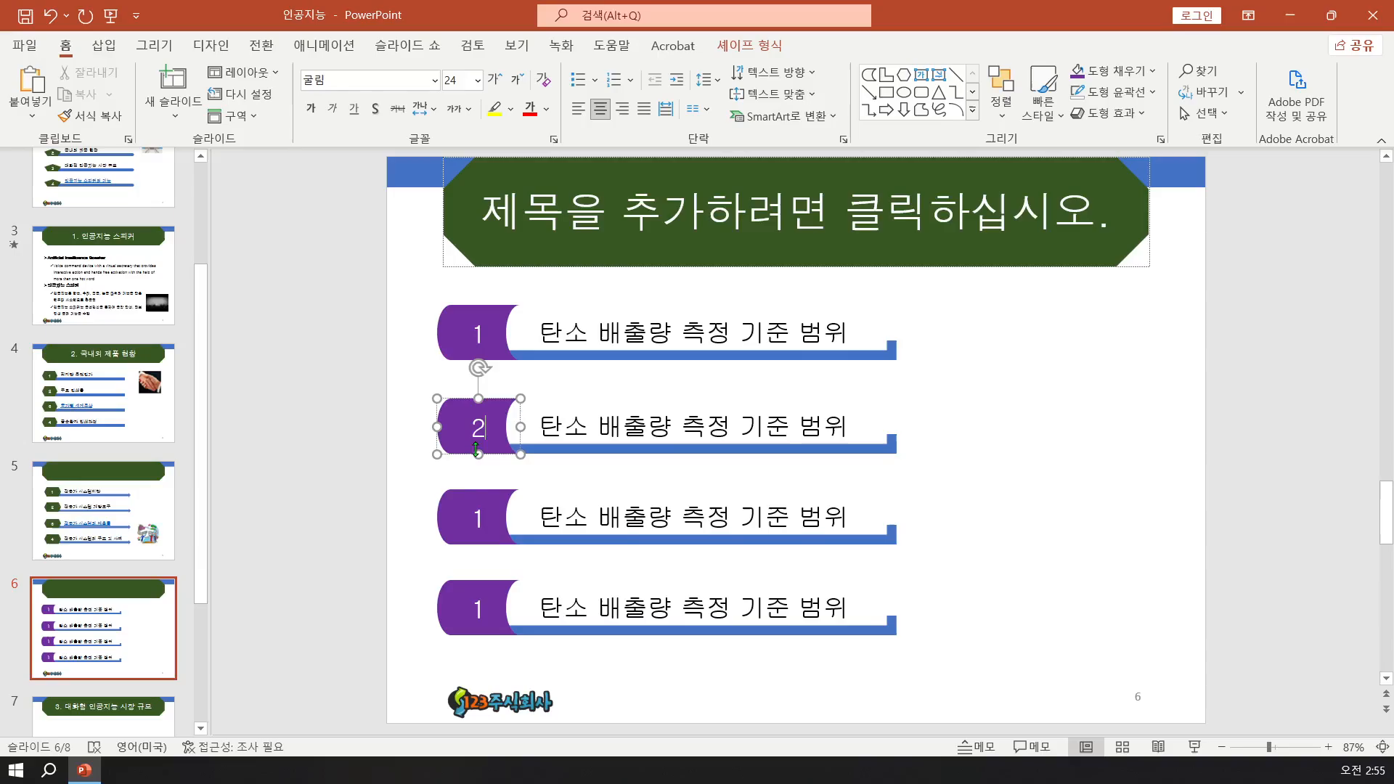
double_click(478, 517)
text(3)
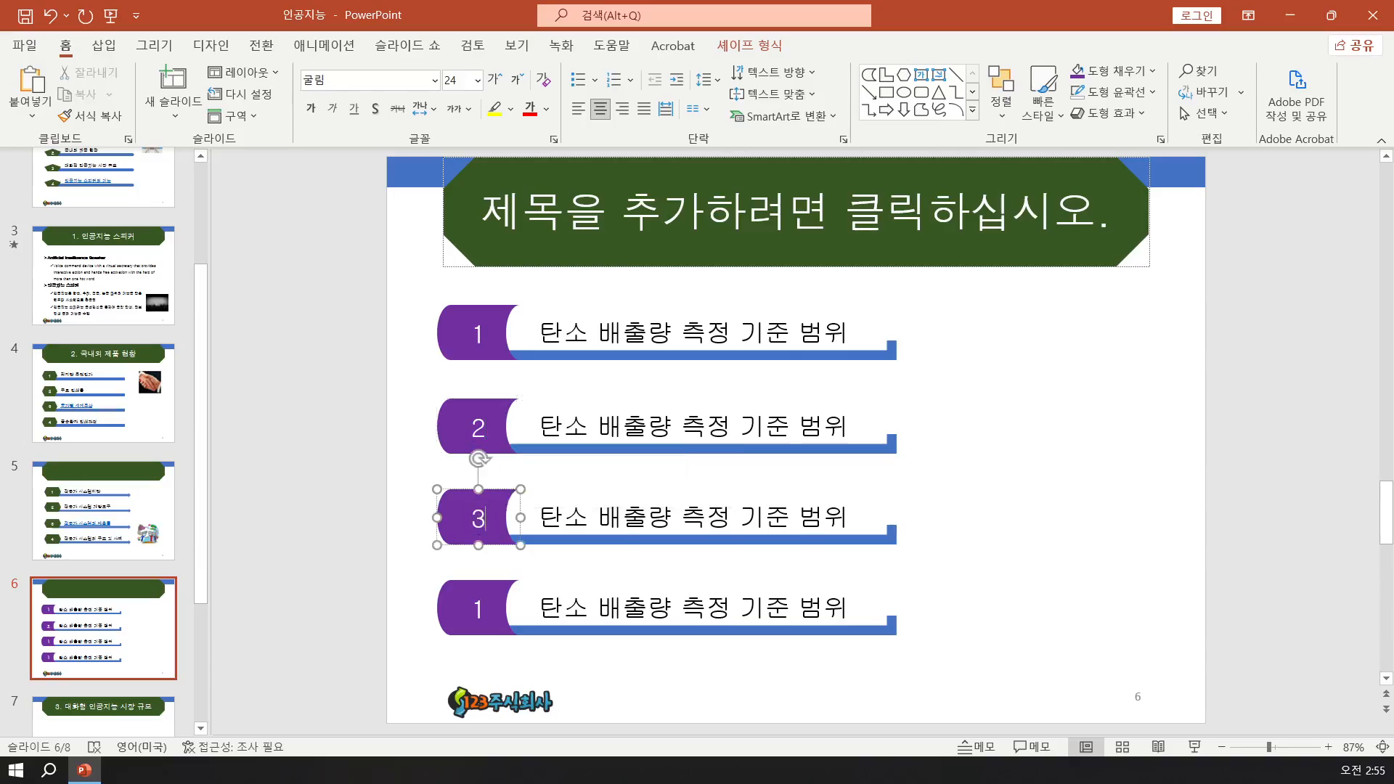
double_click(473, 610)
text(4)
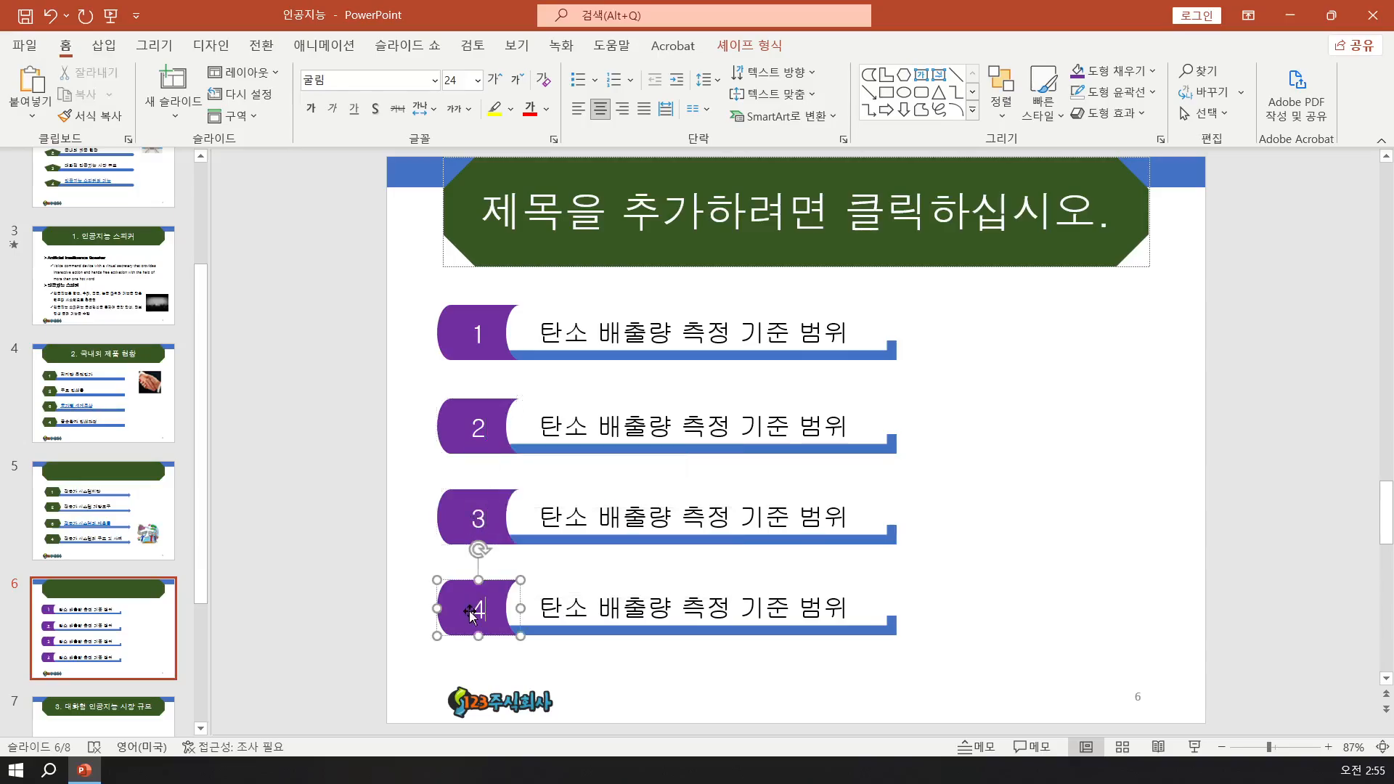
- Replace the second row's text with "온실가스 배출량 분류"
triple_click(562, 435)
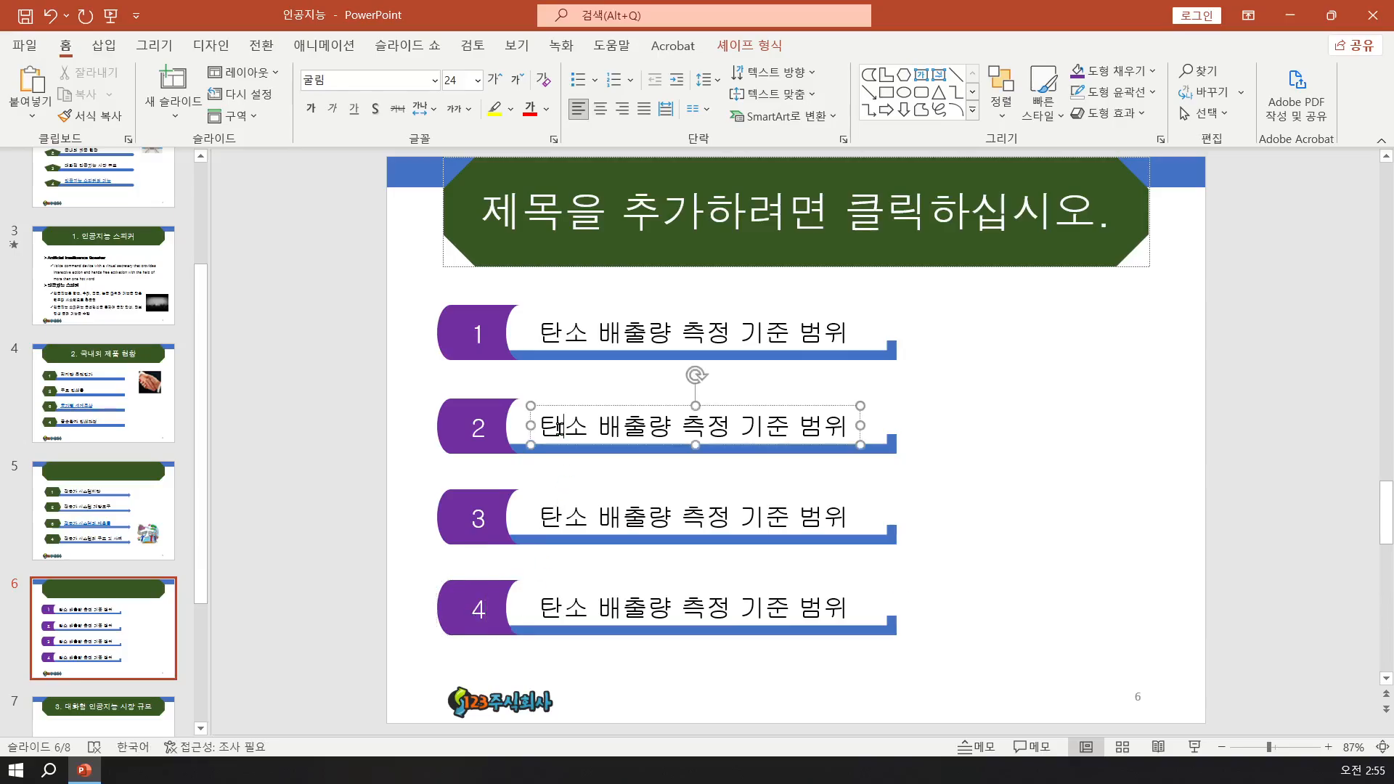
text(온)
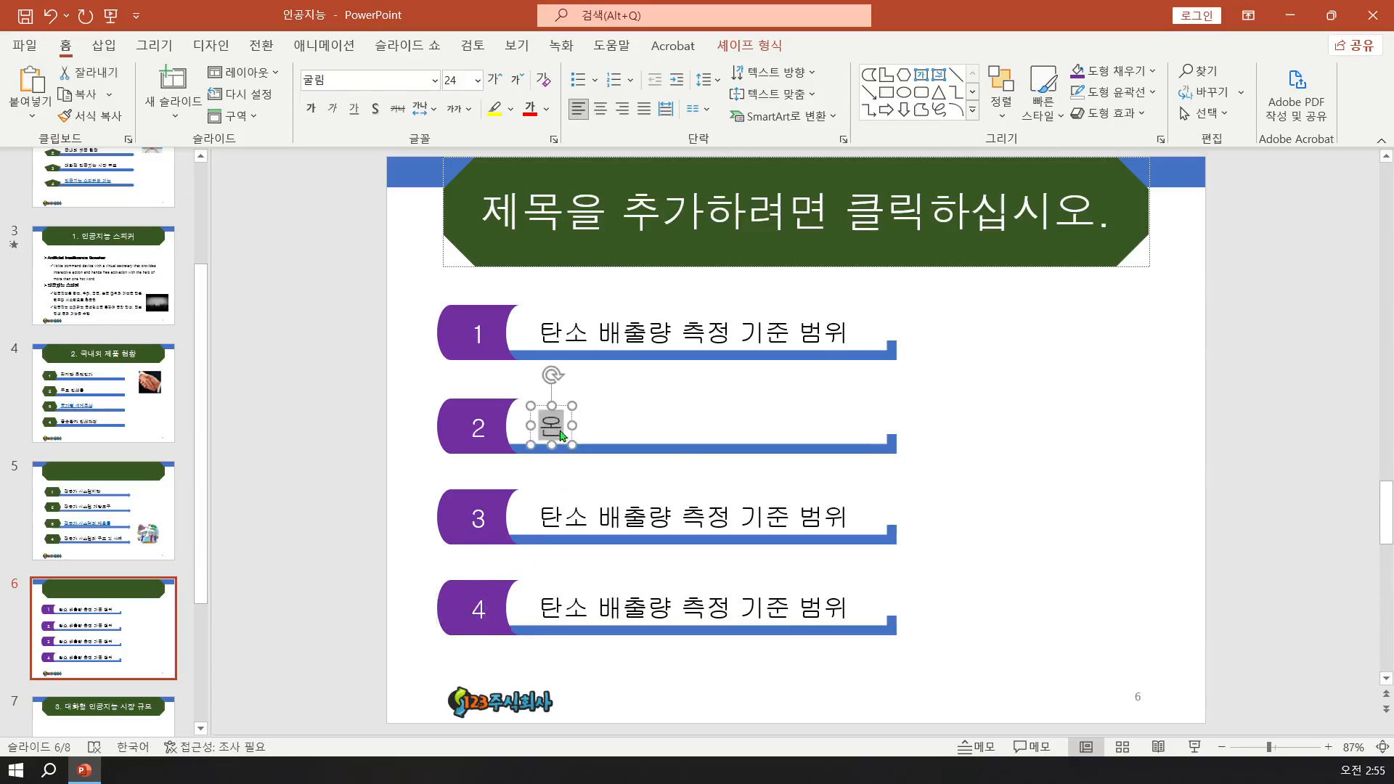
text(실가스 배출량 부)
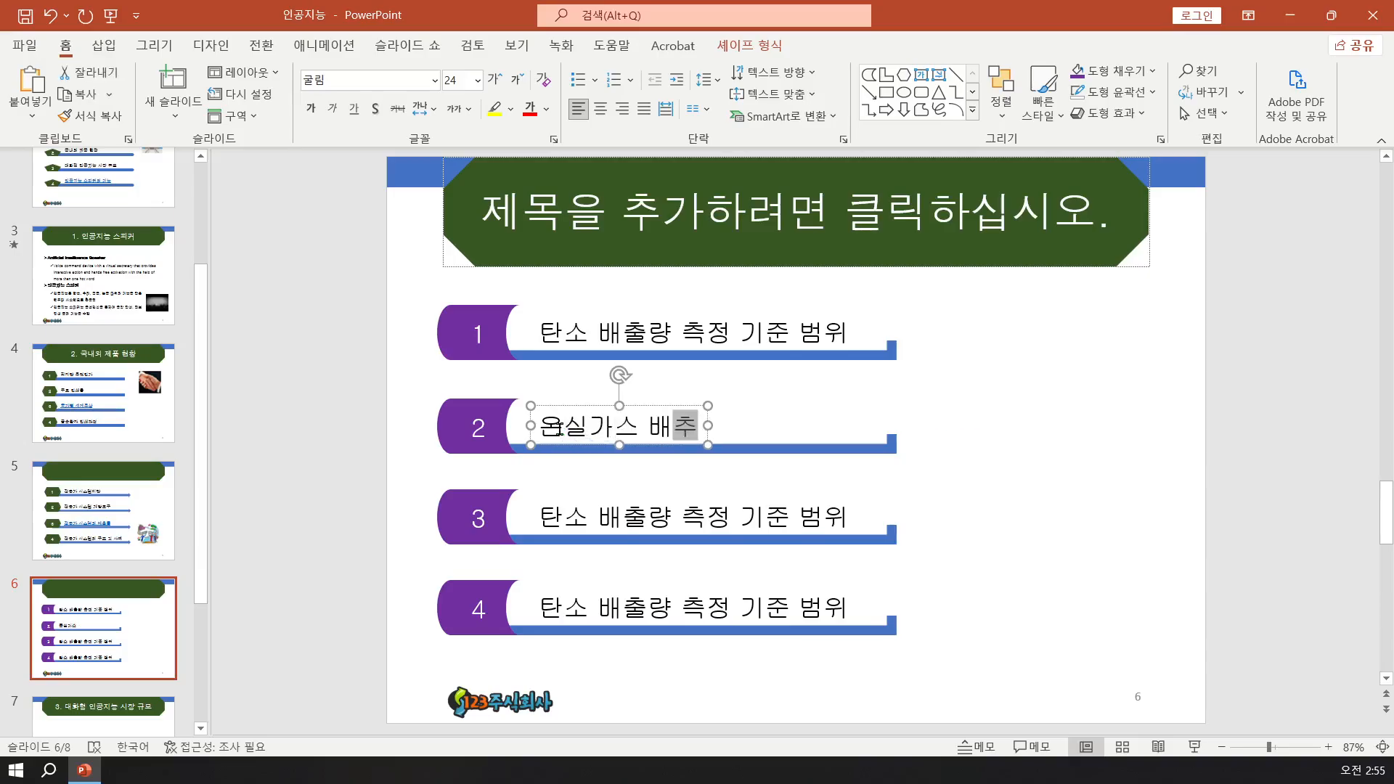
text(분류)
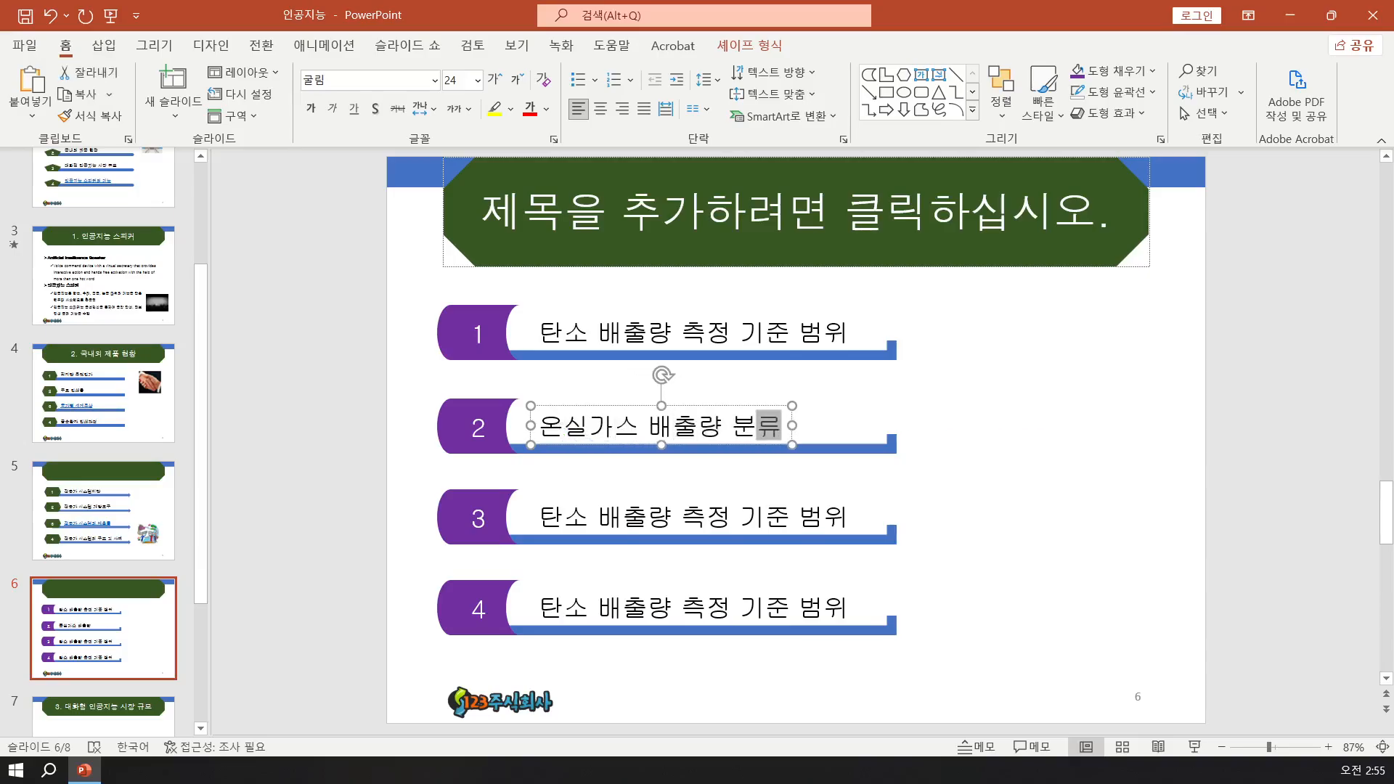
- Replace the third row's text with "차종별 이산화탄소 배출량"
triple_click(543, 528)
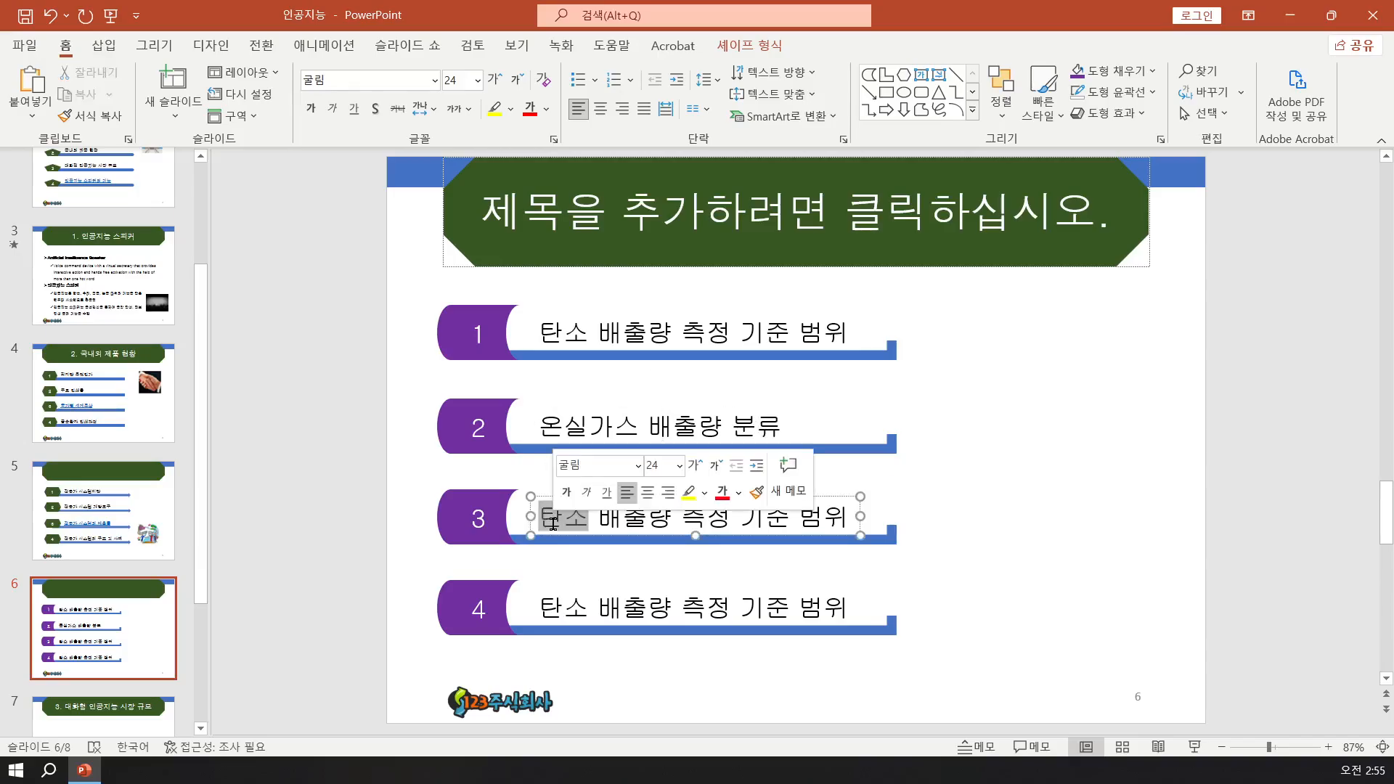
text(차종)
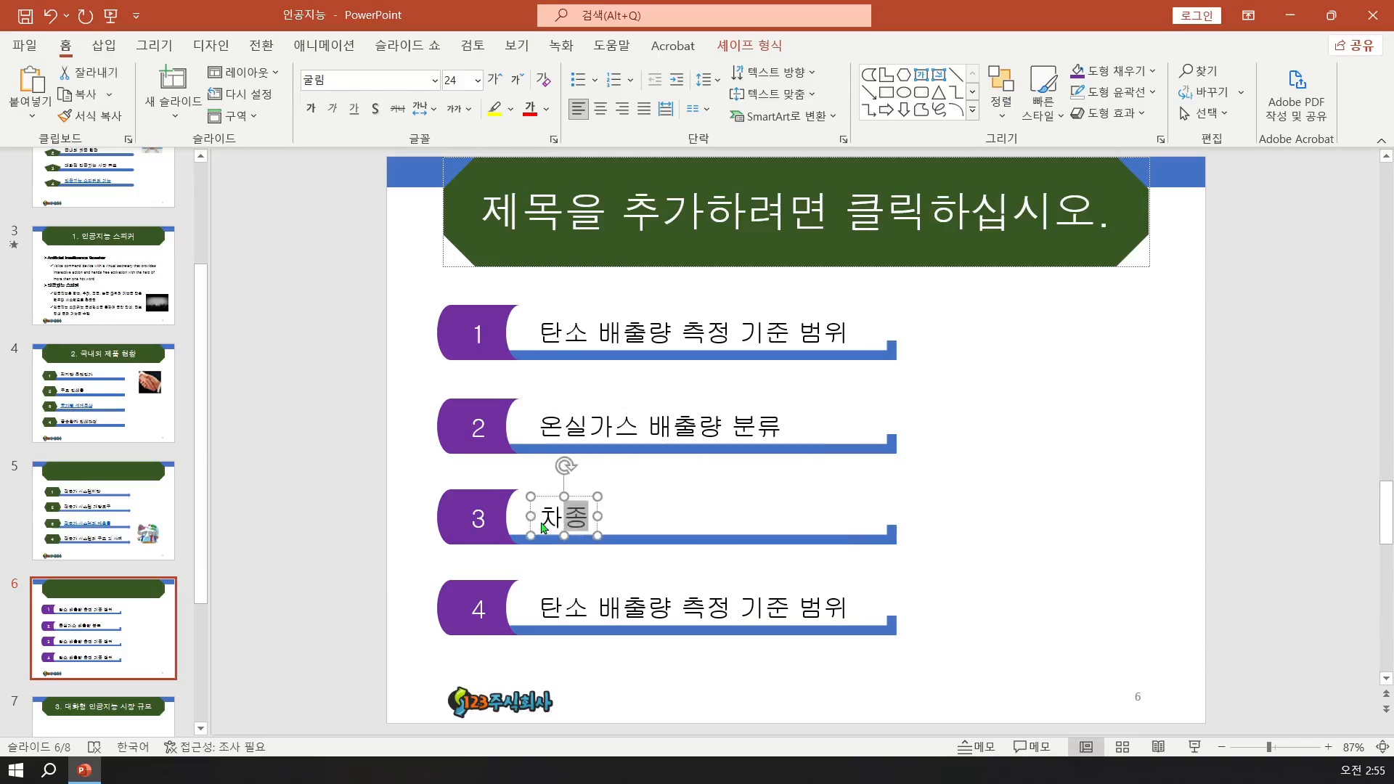
text(별 이산)
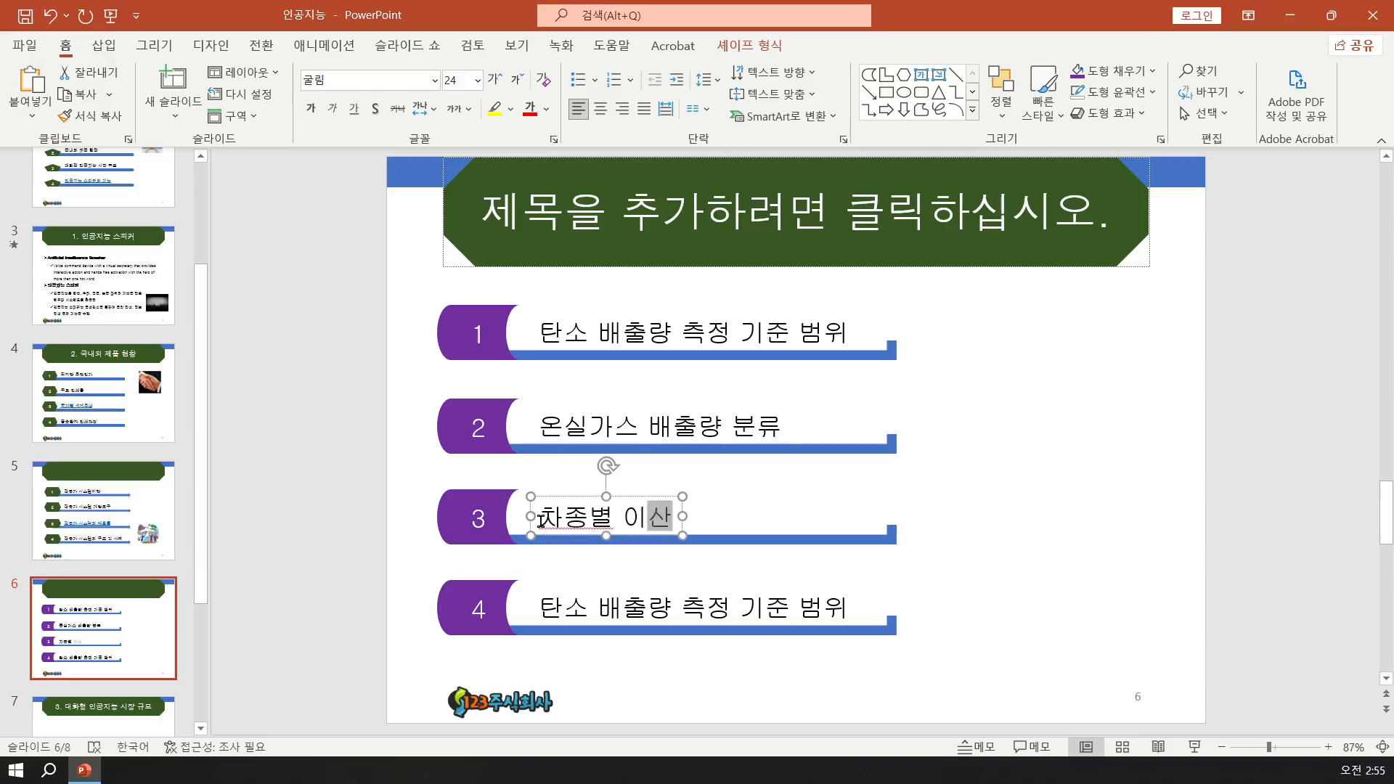
text(화탄ㅅㅗ 배출랴)
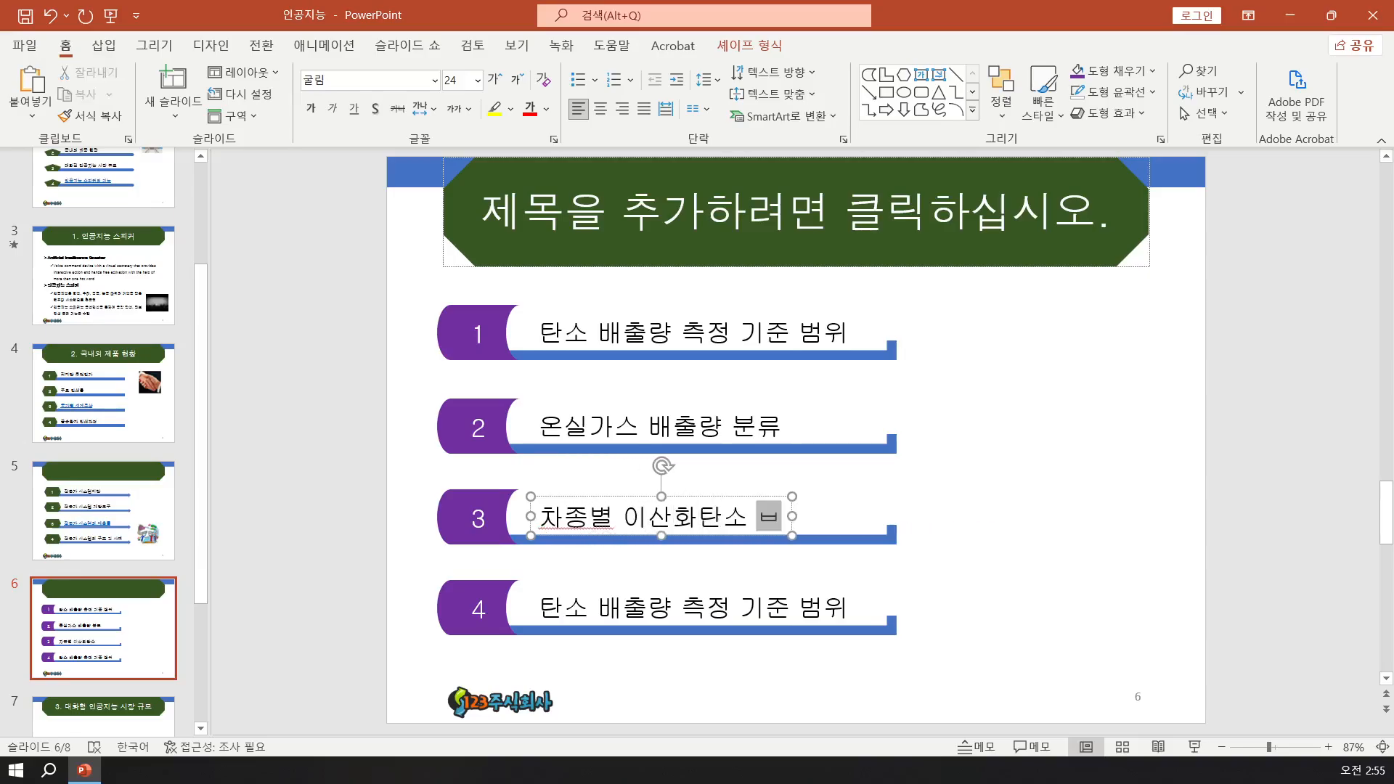
text(ㅇ)
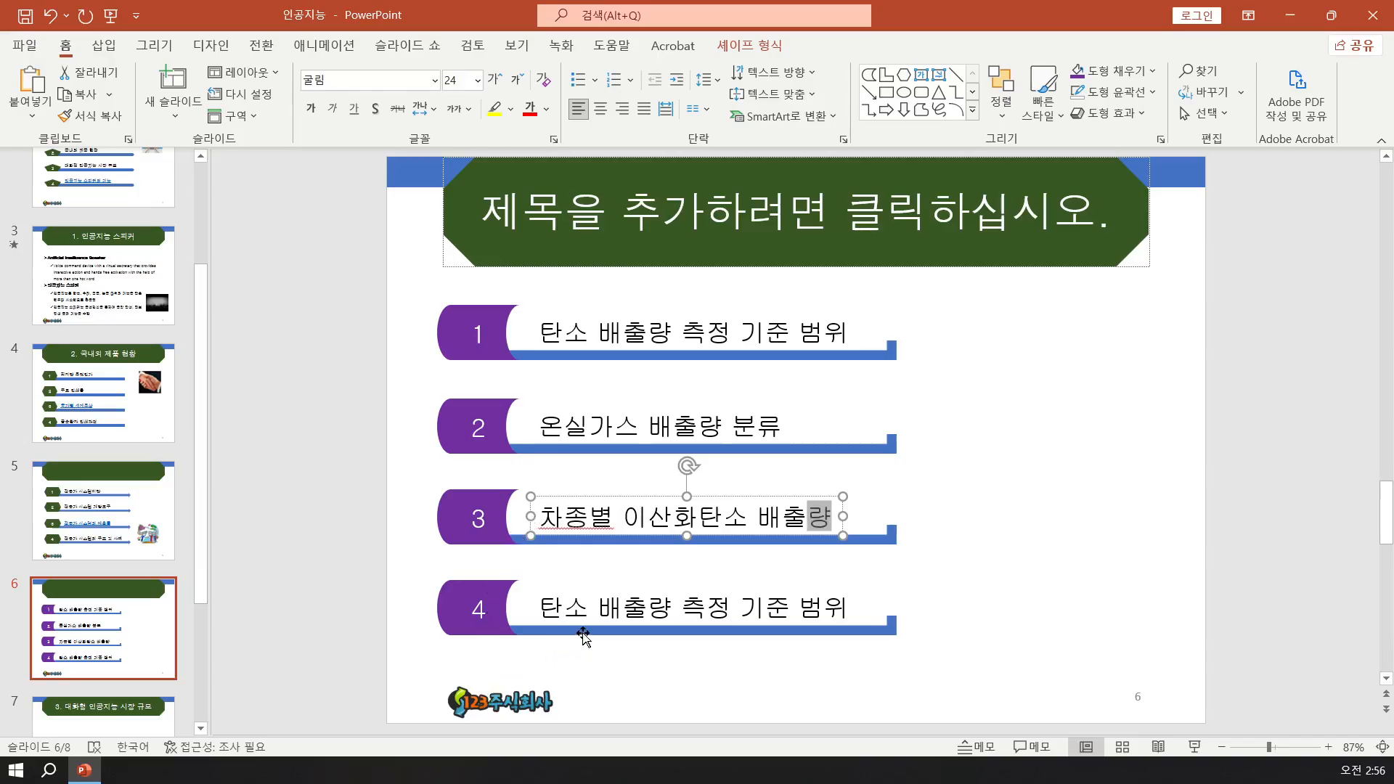
- Change the fourth row's text to "탄소 배출 산업 개요" and deselect the text box
click(648, 609)
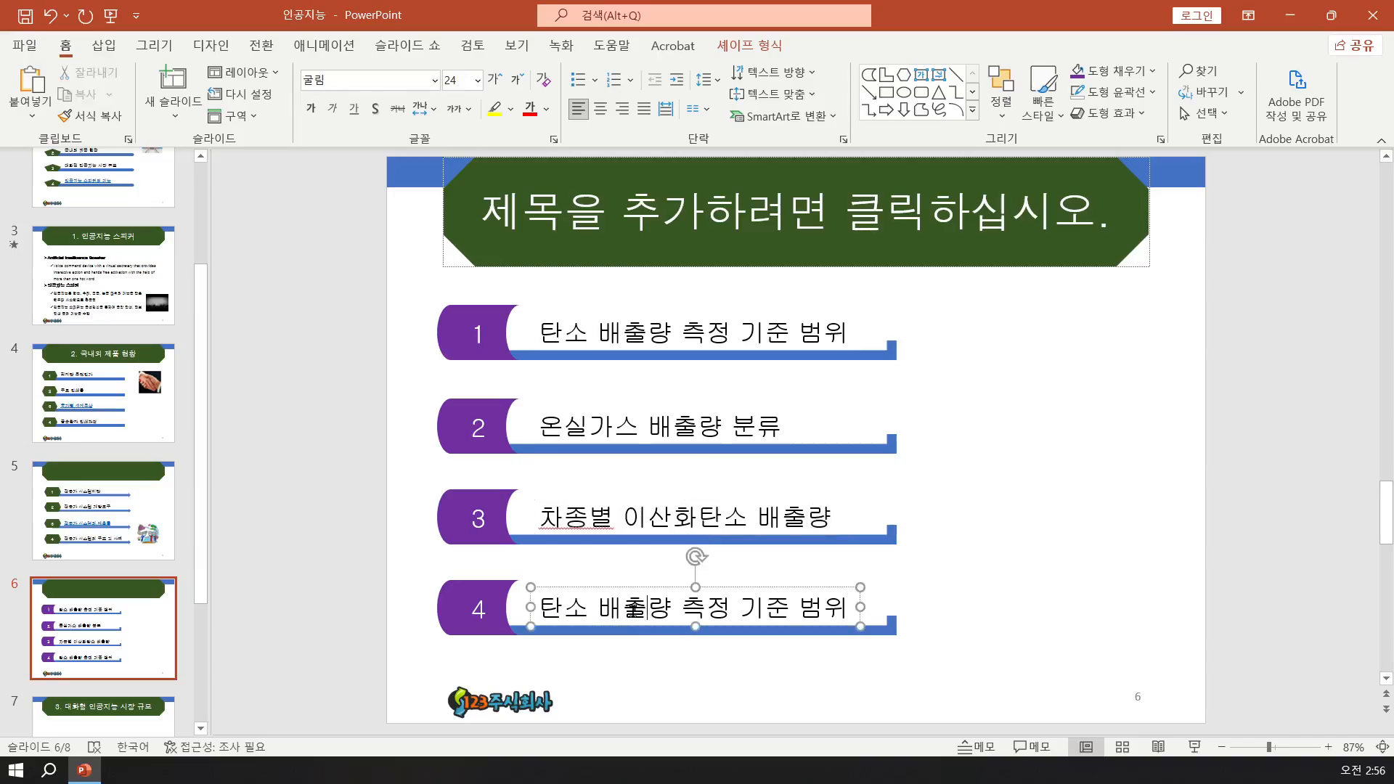
key(Delete)
key(Delete)
key(Delete)
key(Delete)
key(Delete)
key(Delete)
key(Delete)
key(Delete)
key(Delete)
key(Delete)
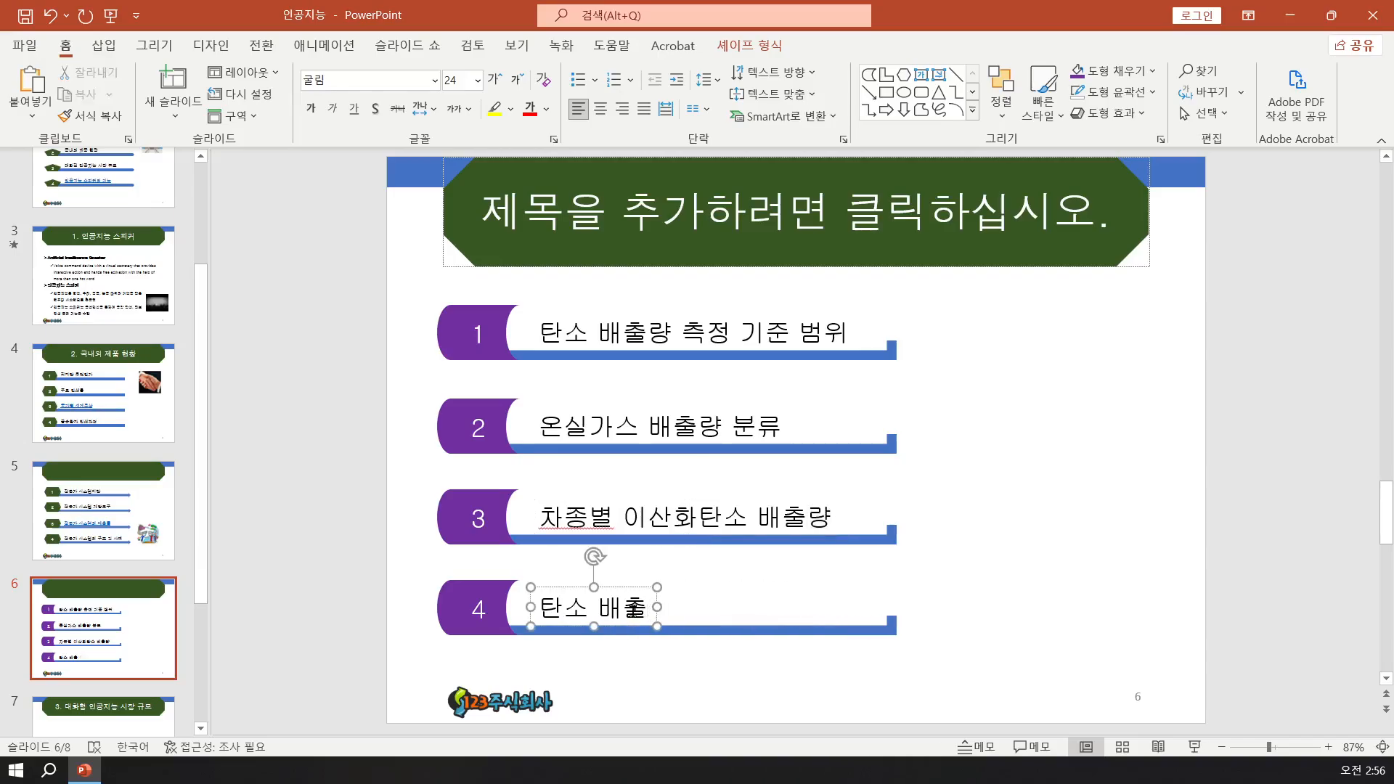
text(산업 ㄱ)
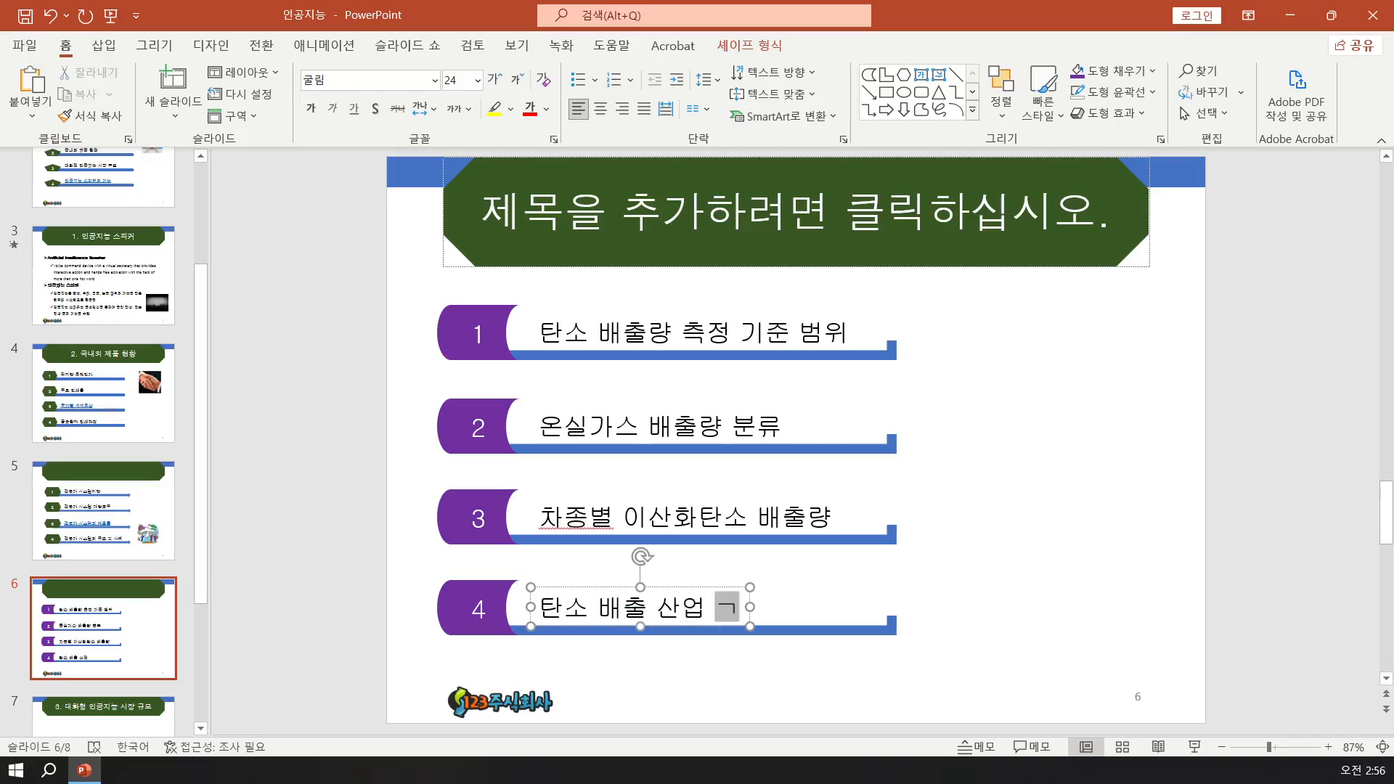
text(개요)
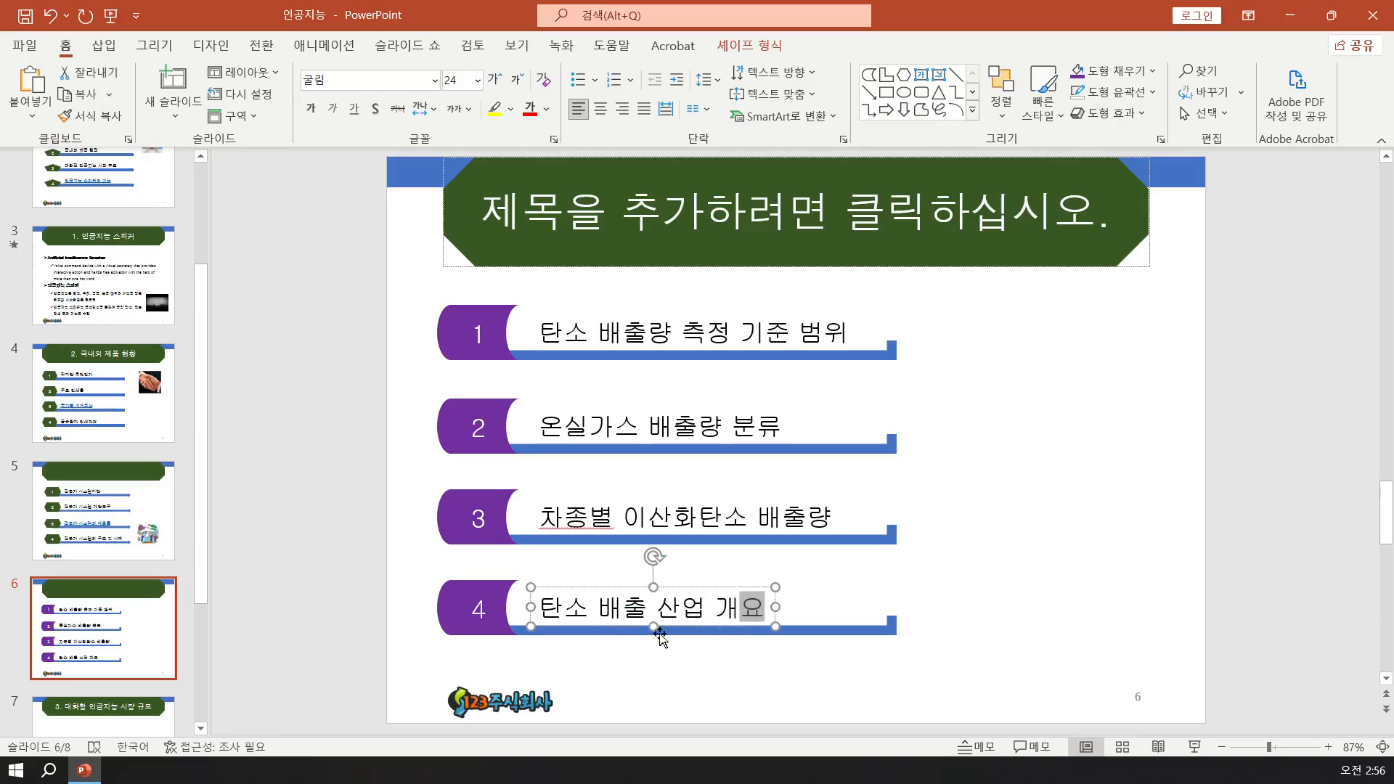
click(652, 673)
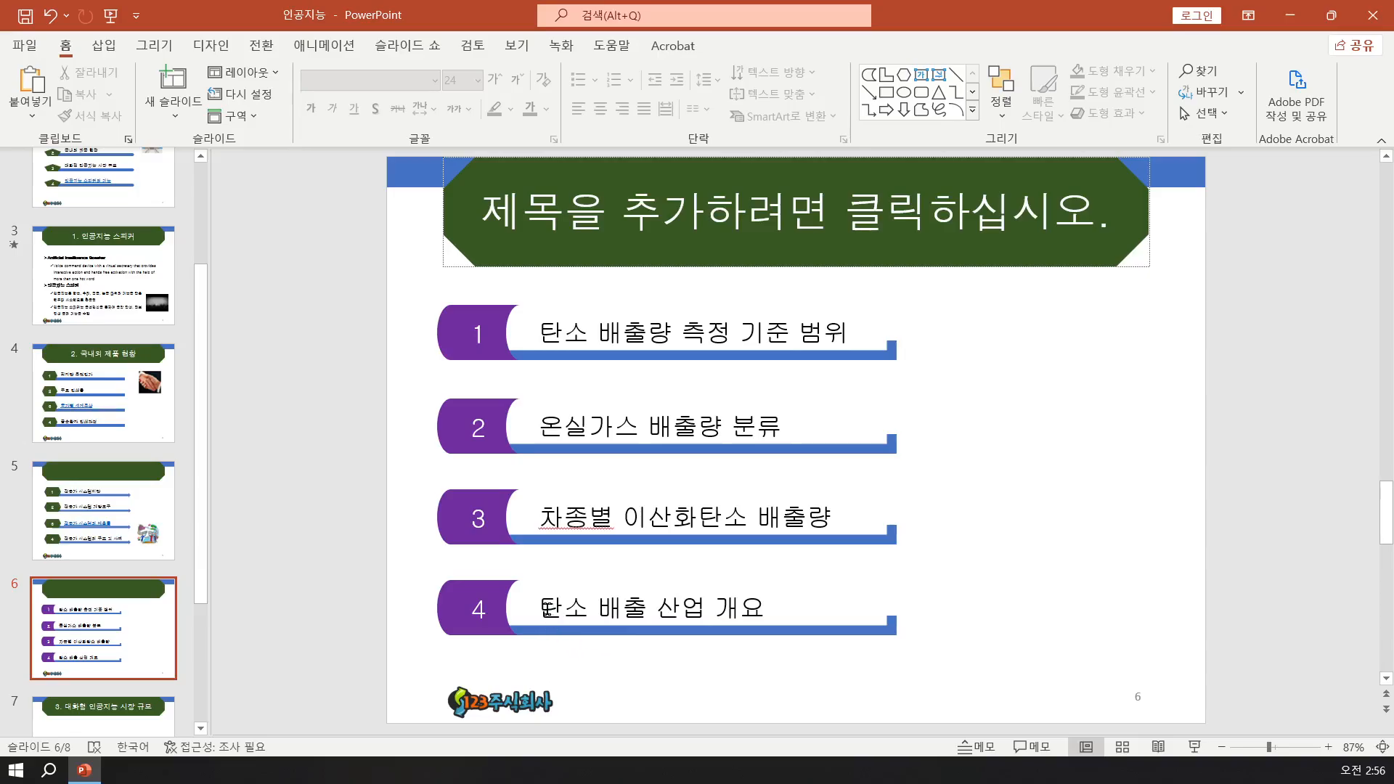
- Hyperlink the fourth row's text "탄소 배출 산업 개요" to slide 6 of the current document
drag(541, 609, 758, 610)
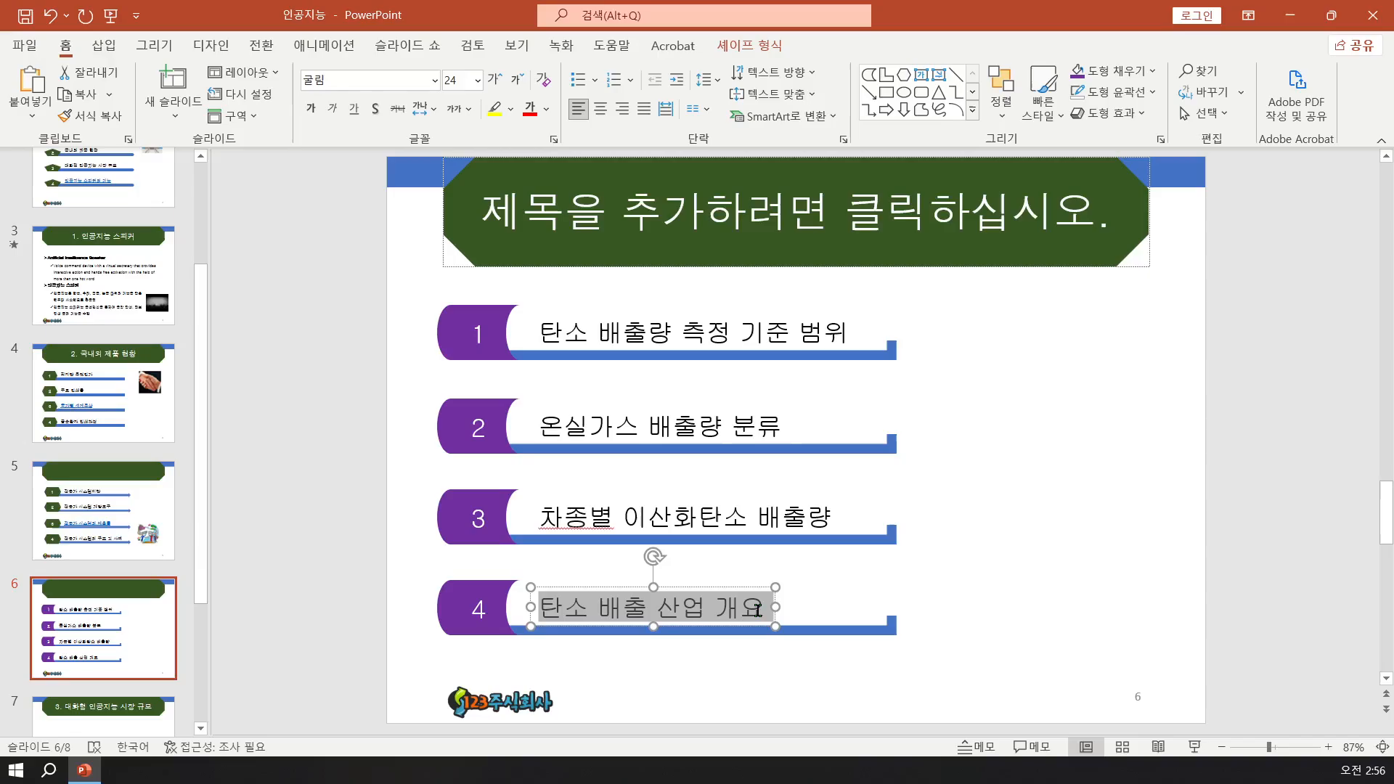
right_click(697, 618)
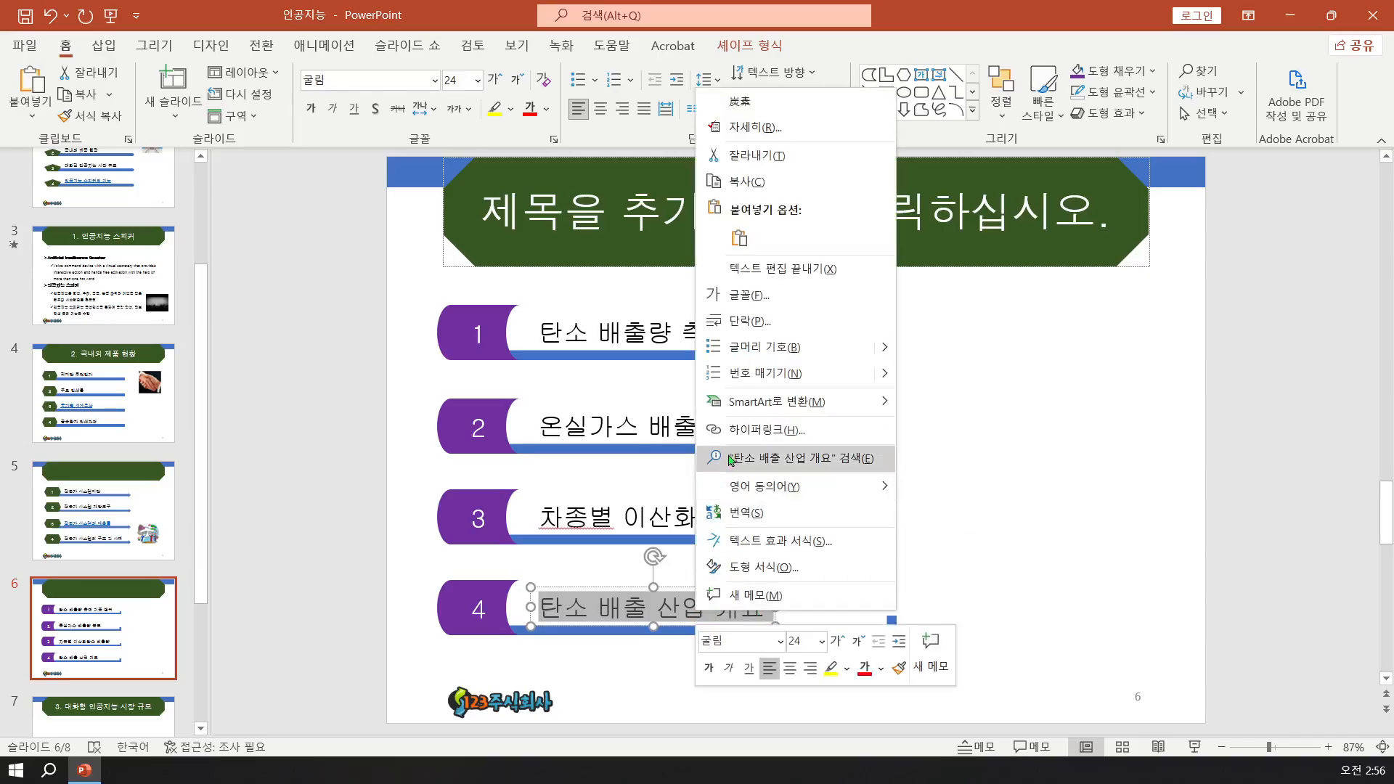
click(736, 434)
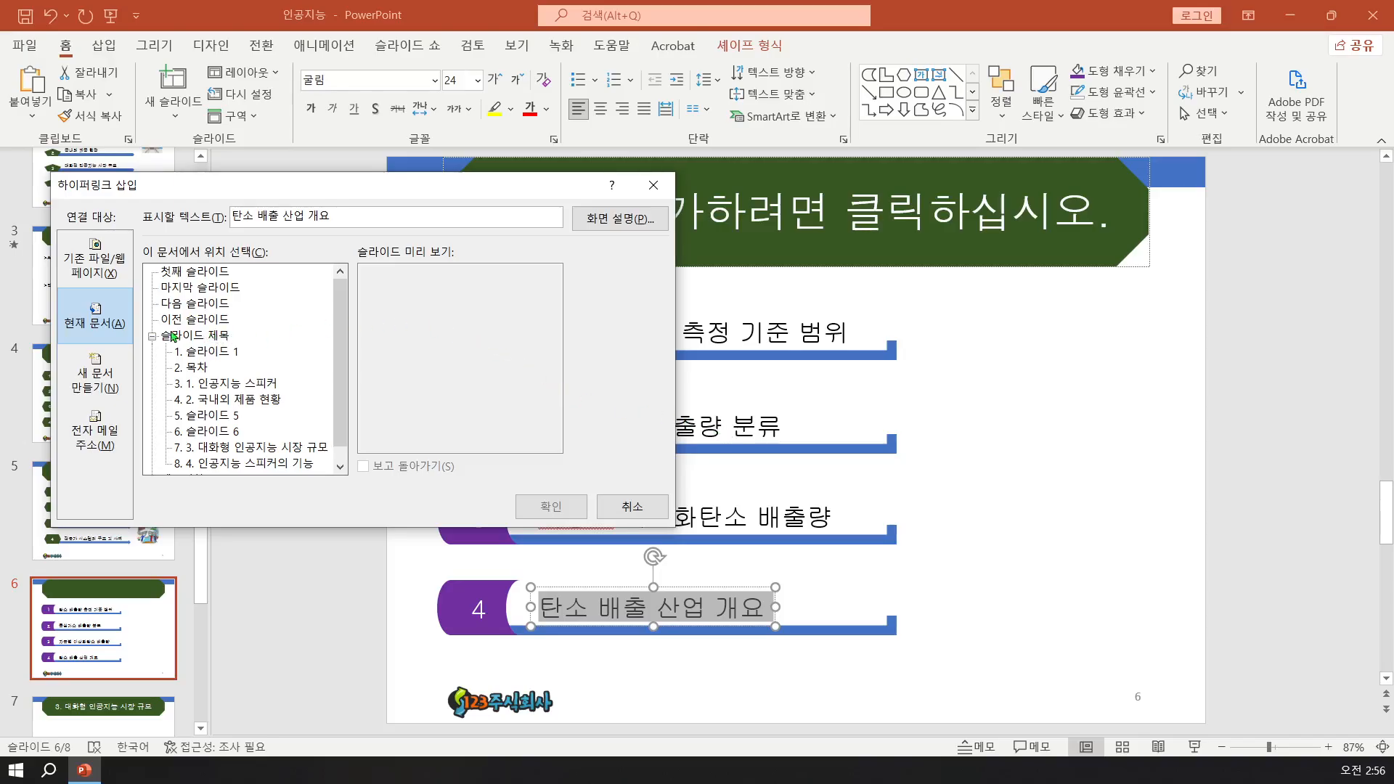
click(98, 443)
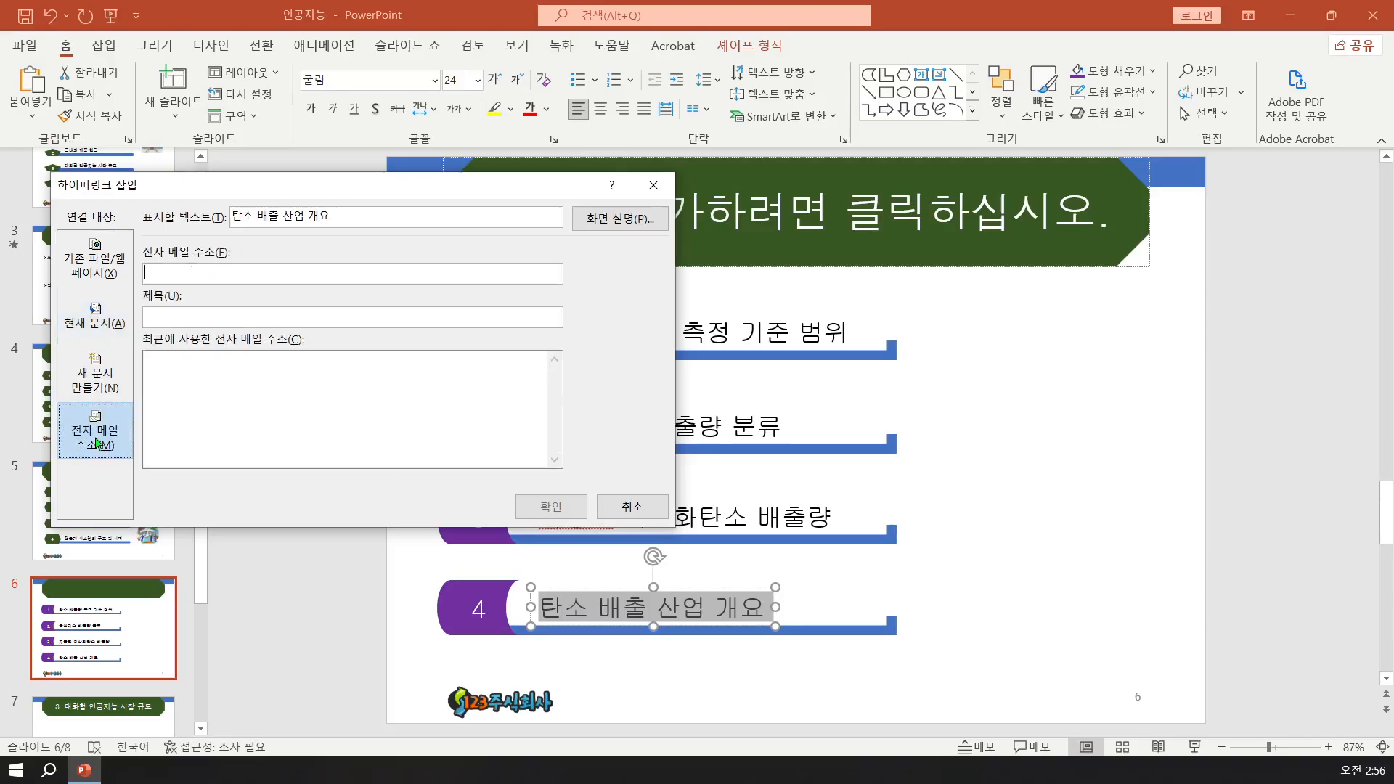
click(95, 320)
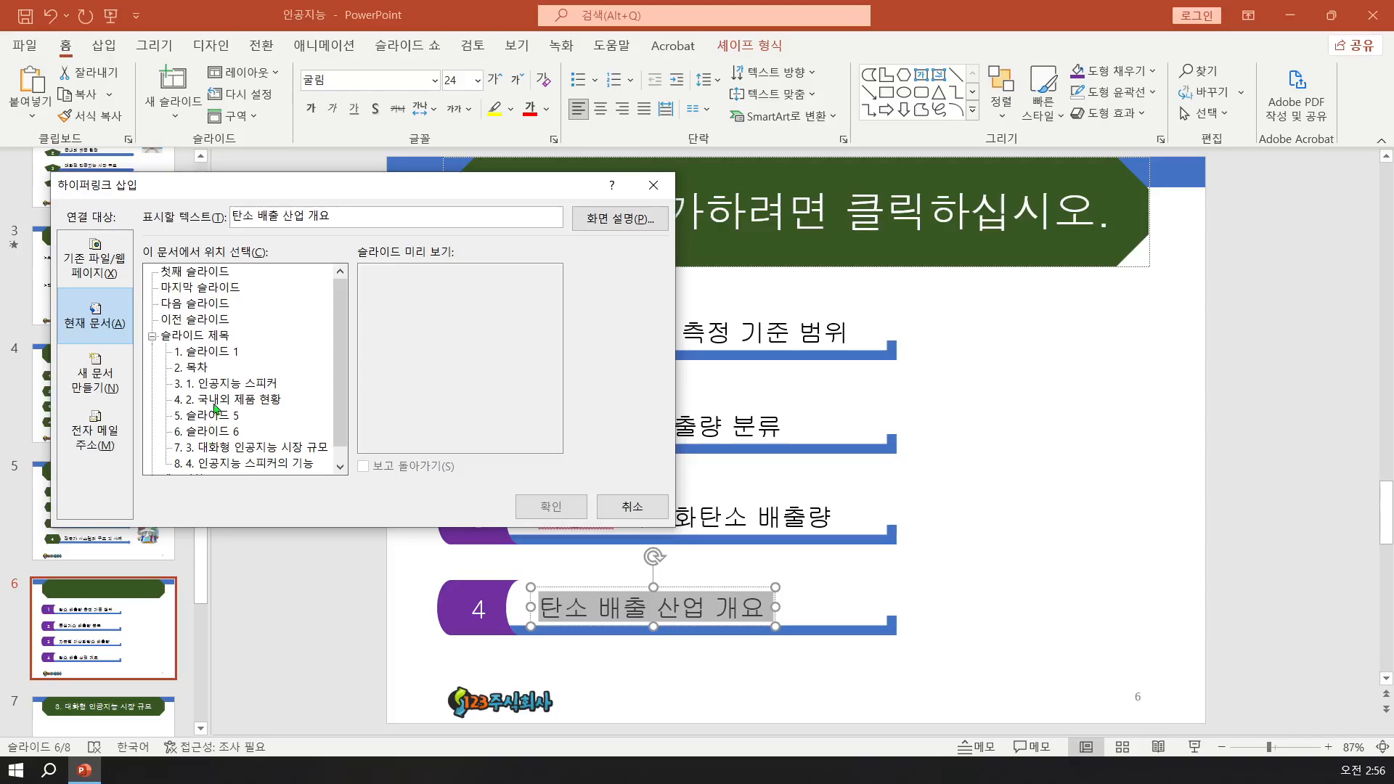
click(218, 436)
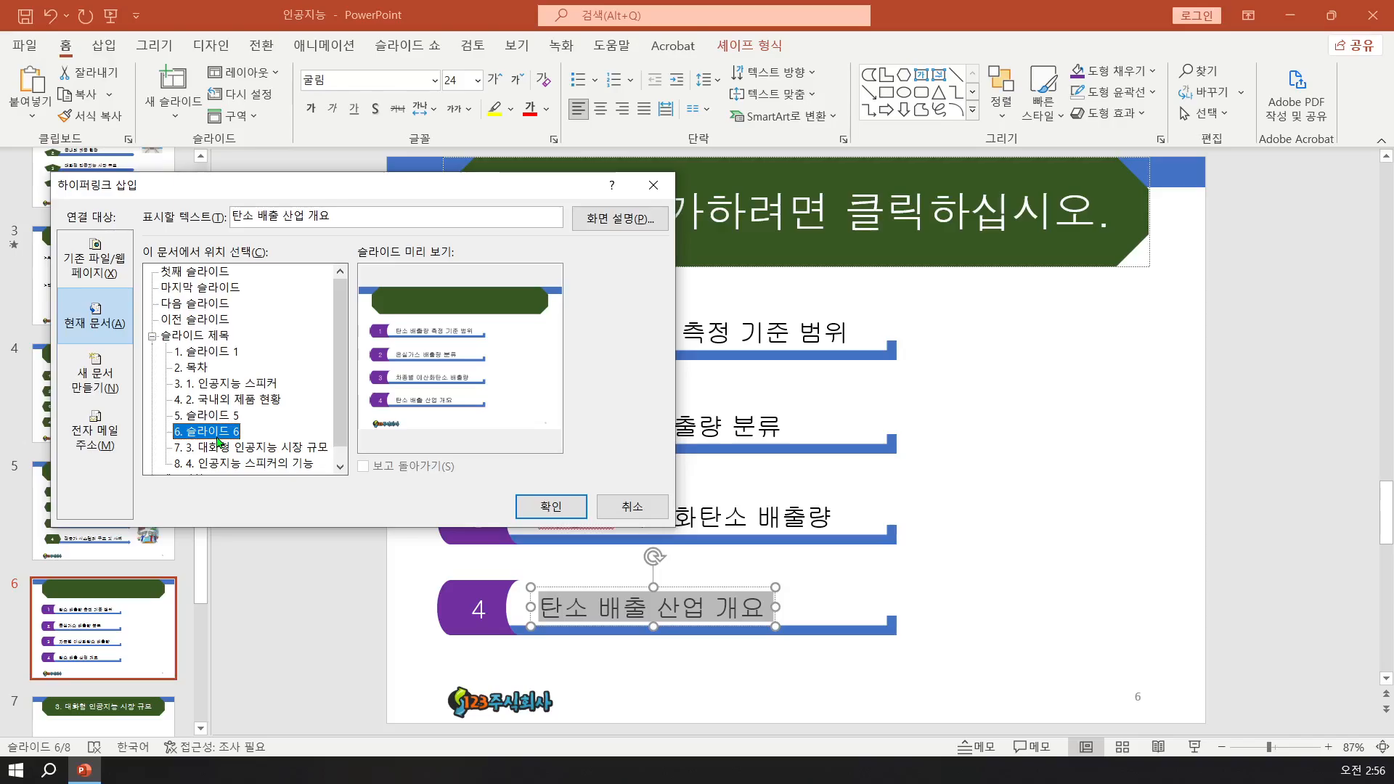
click(543, 508)
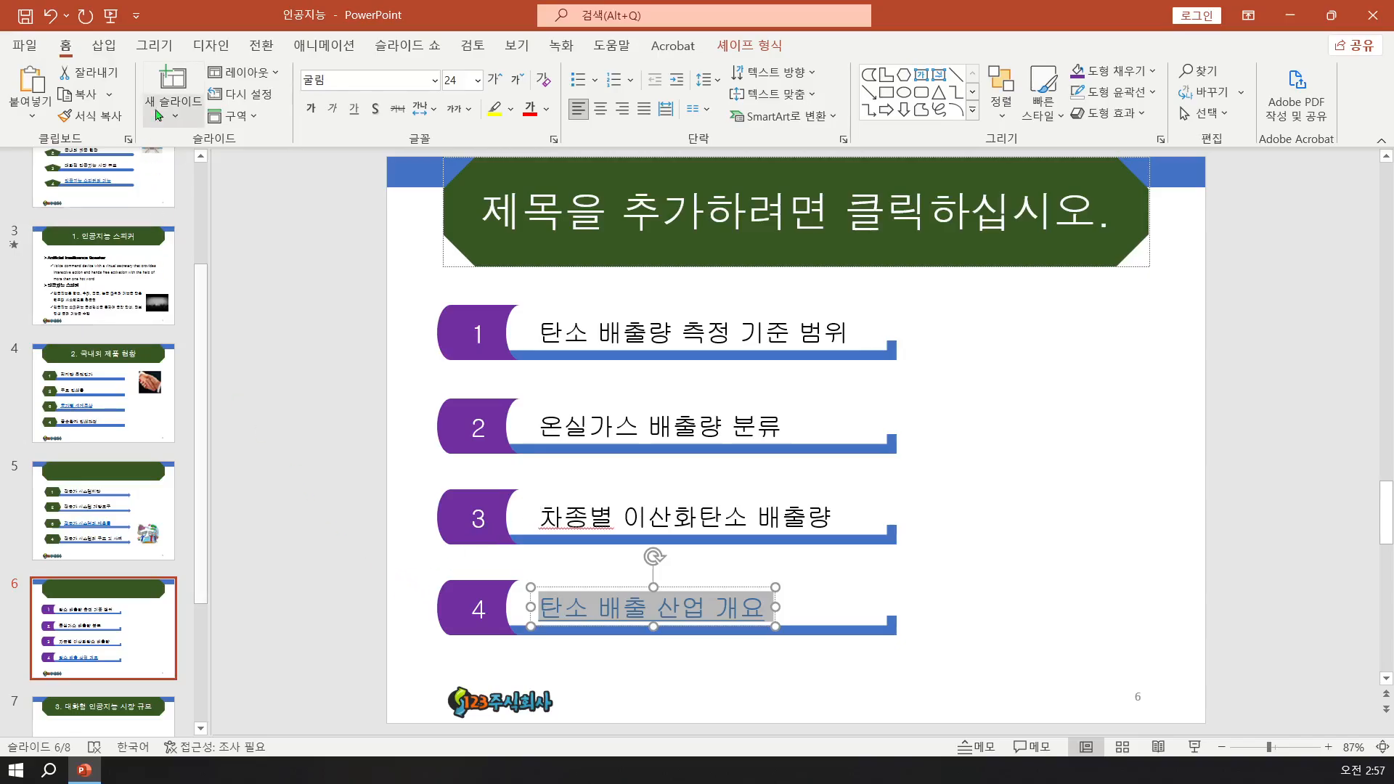
- Insert the picture 그림4 from the Documents folder itq\Picture onto slide 6 and start cropping it
click(104, 47)
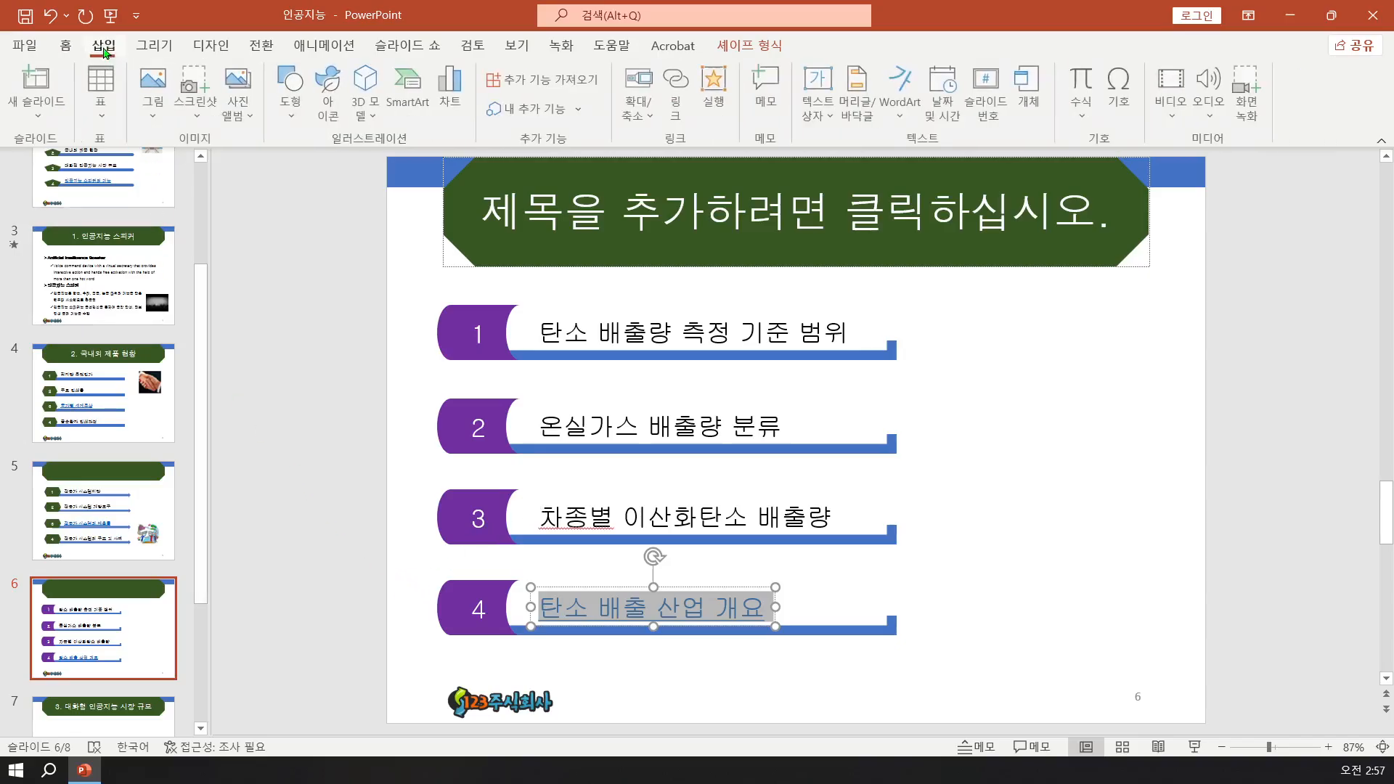
click(151, 88)
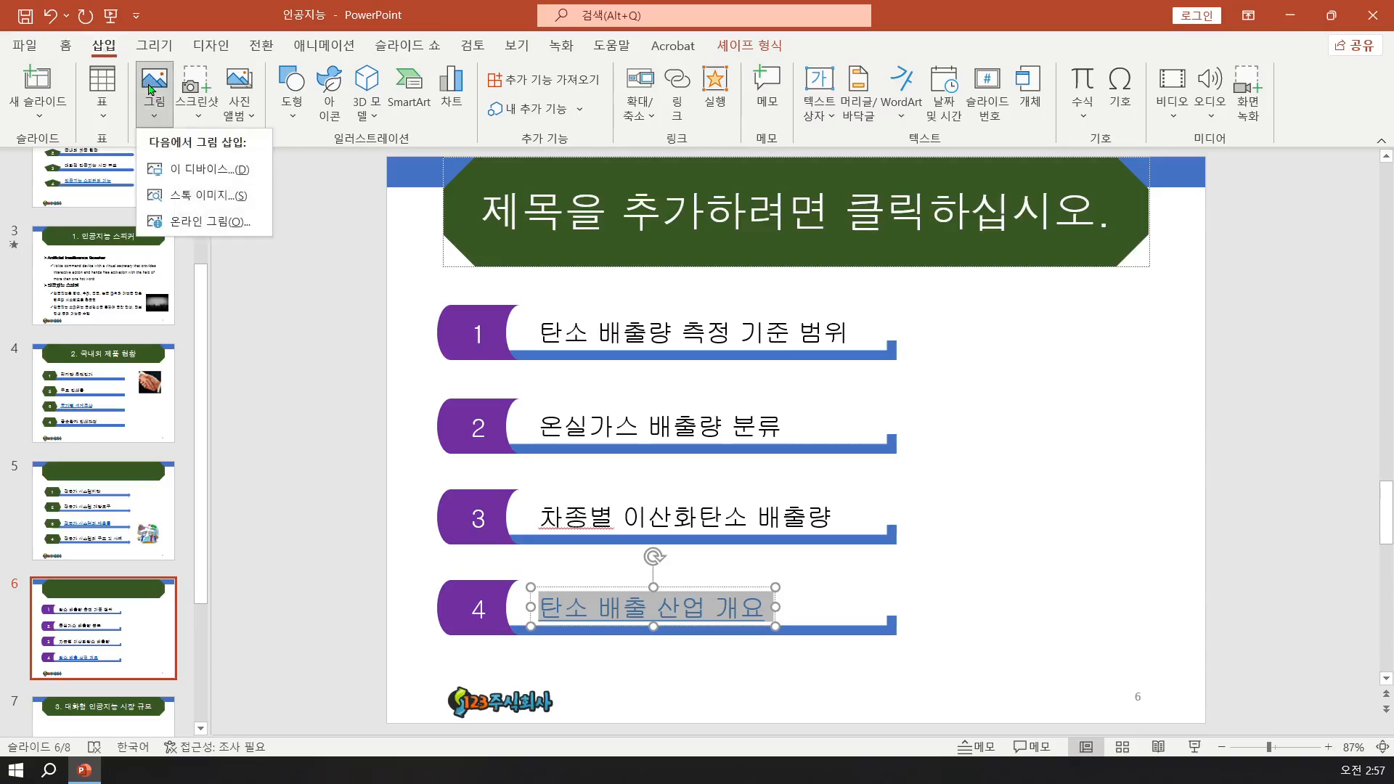
click(192, 179)
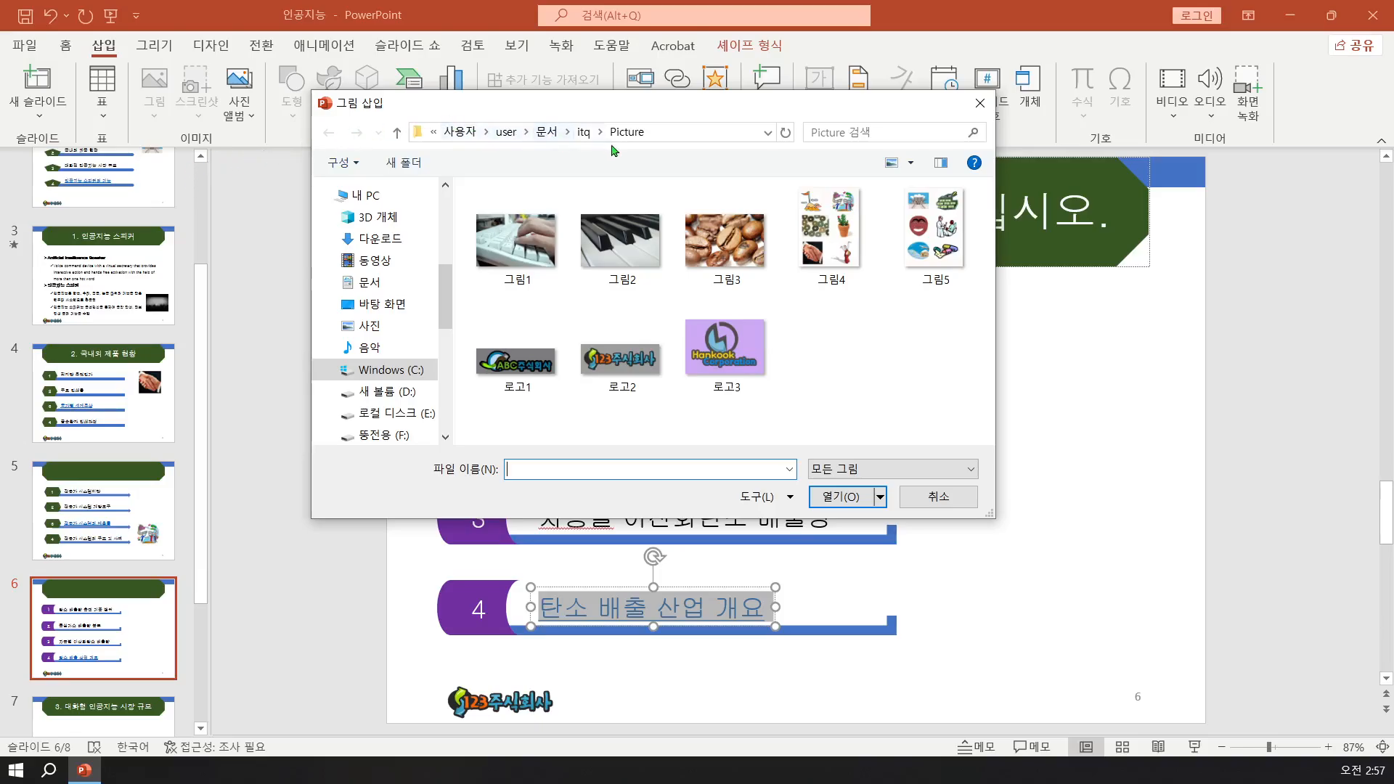
click(372, 290)
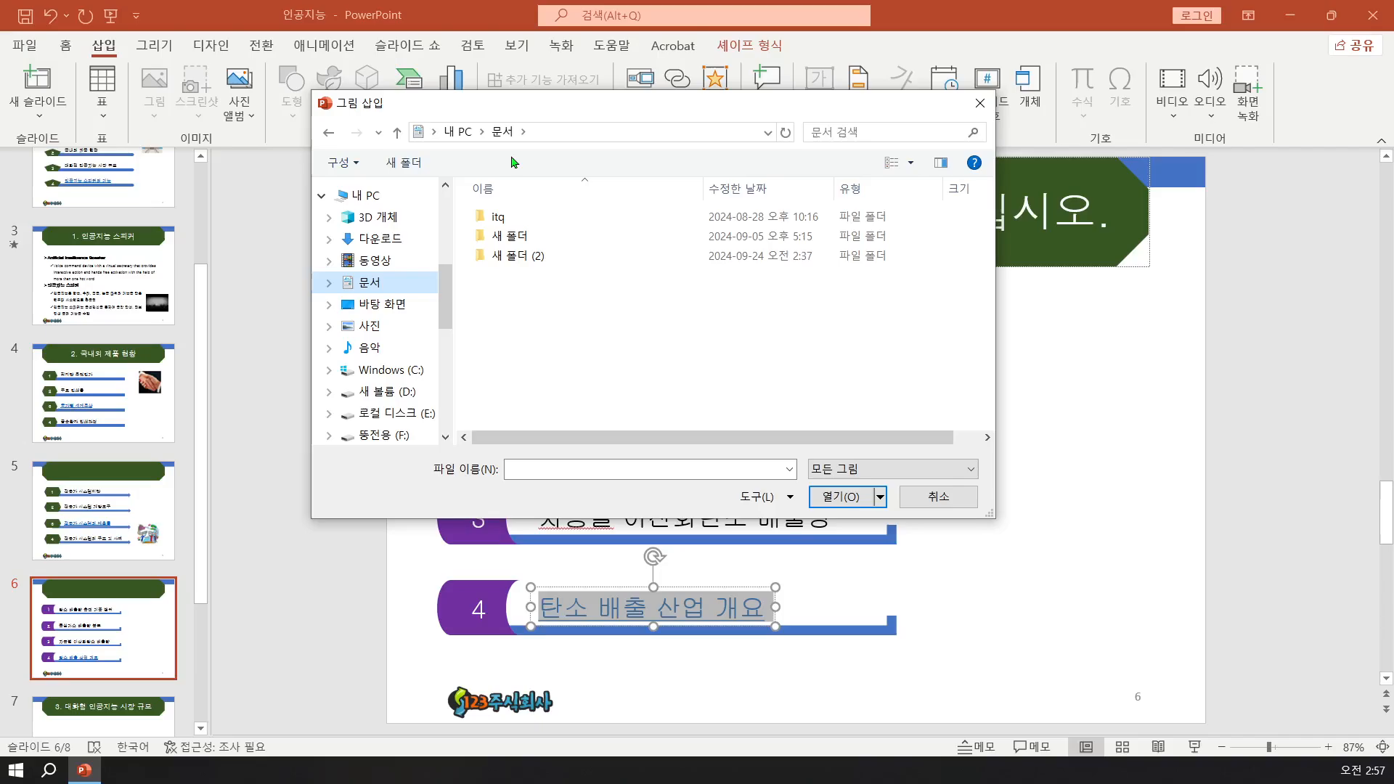
click(494, 224)
double_click(494, 222)
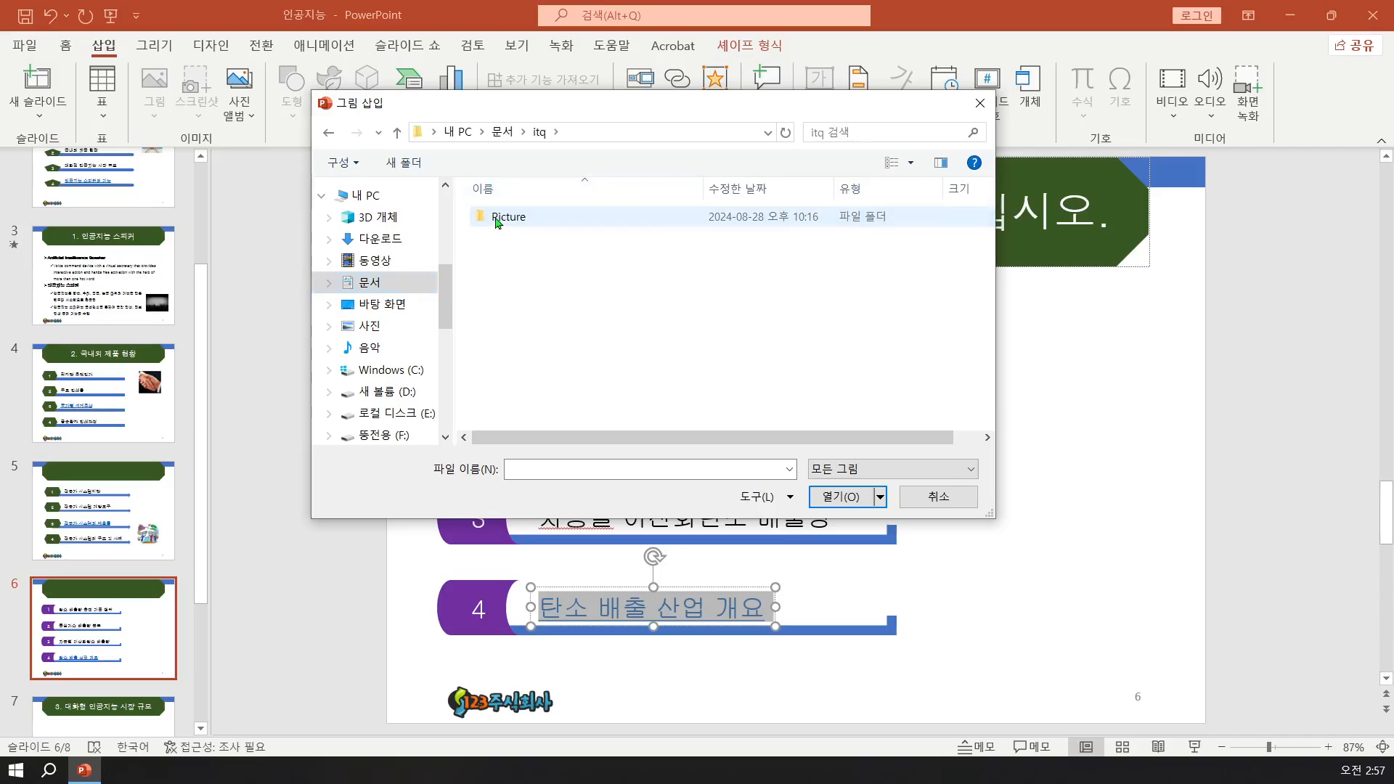
double_click(494, 222)
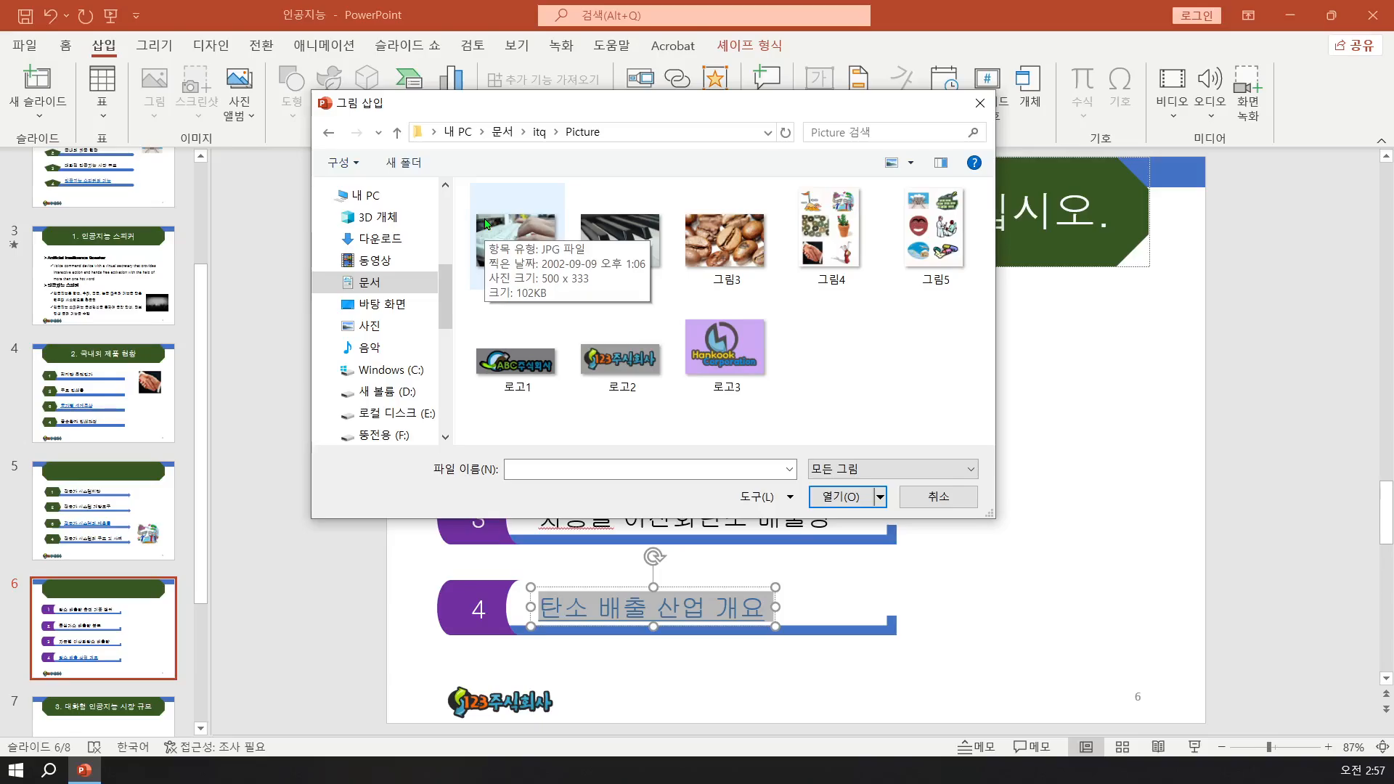
click(815, 249)
double_click(831, 253)
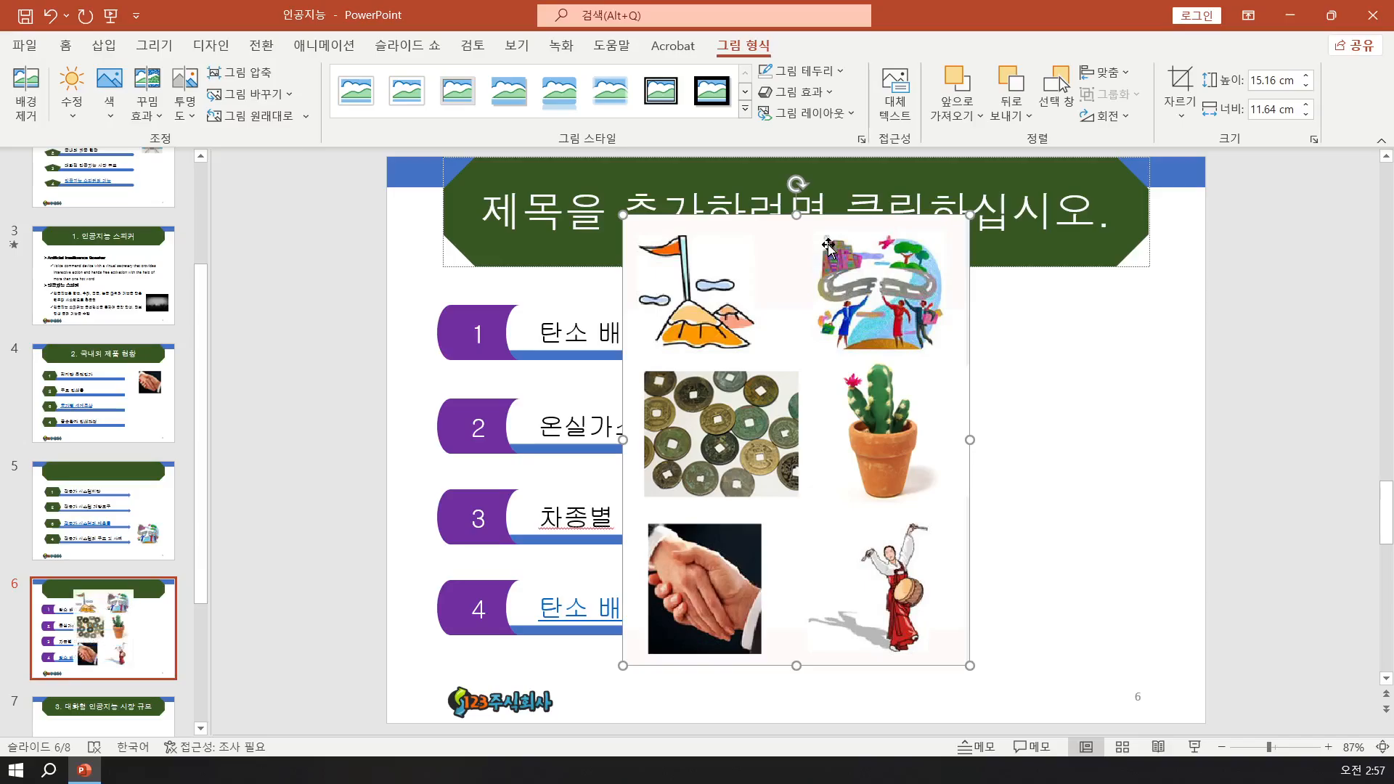
click(1171, 88)
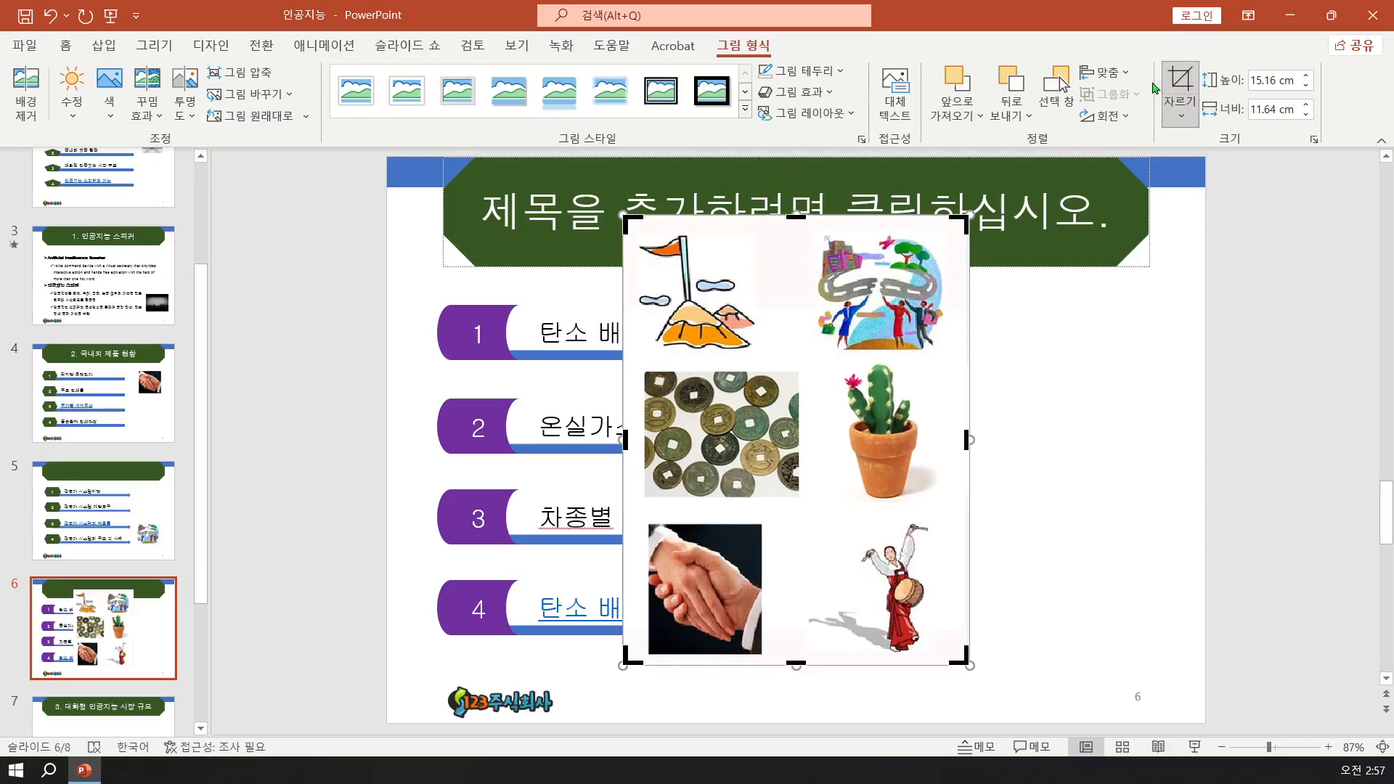
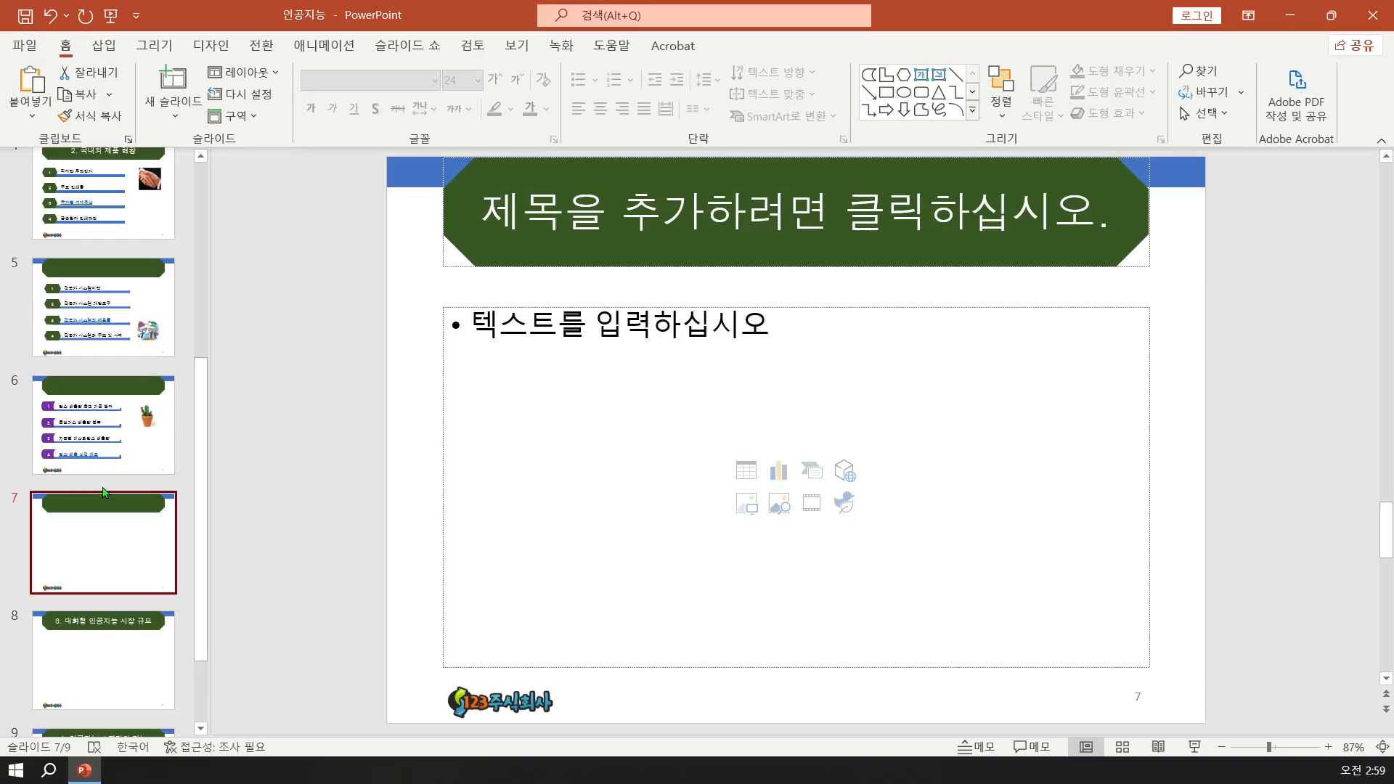
- Delete the empty content placeholder below the title on slide 7
click(101, 48)
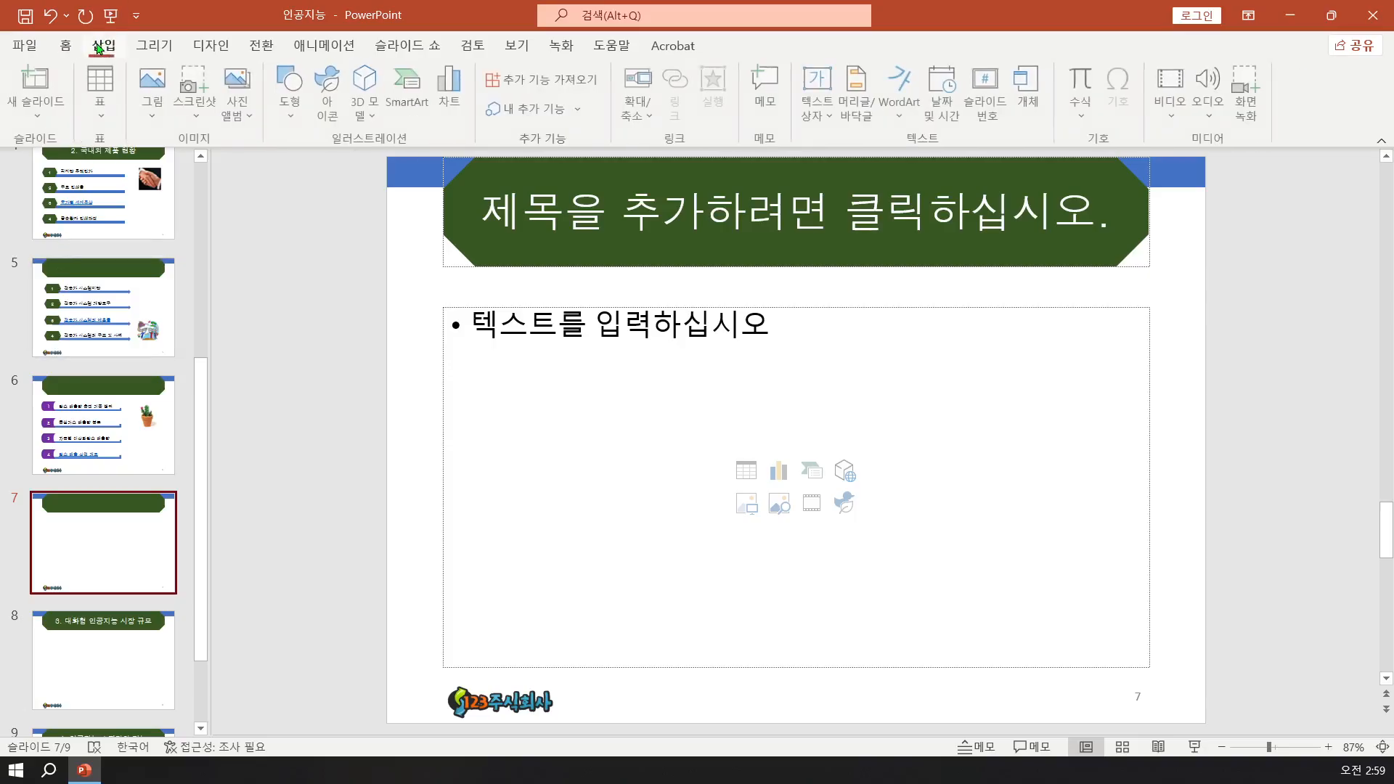
click(291, 94)
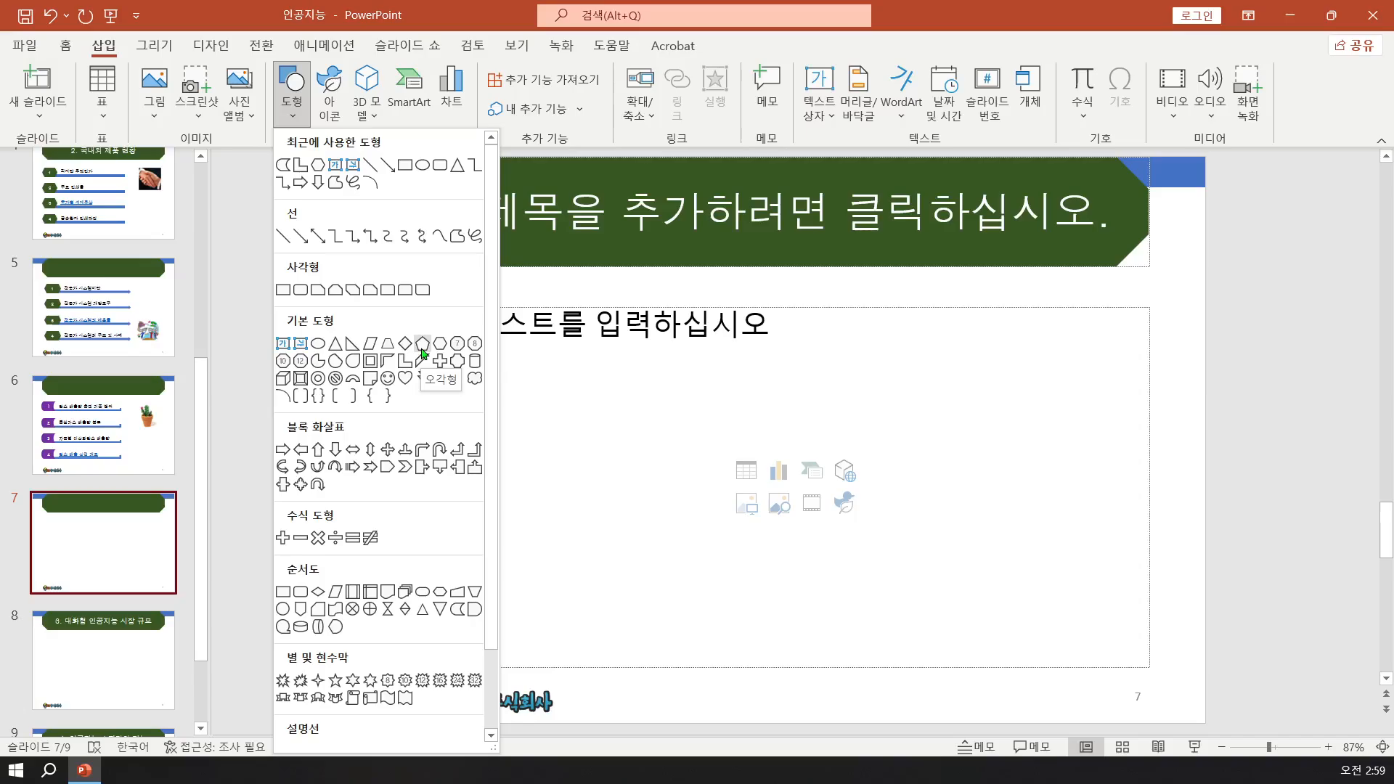
click(815, 310)
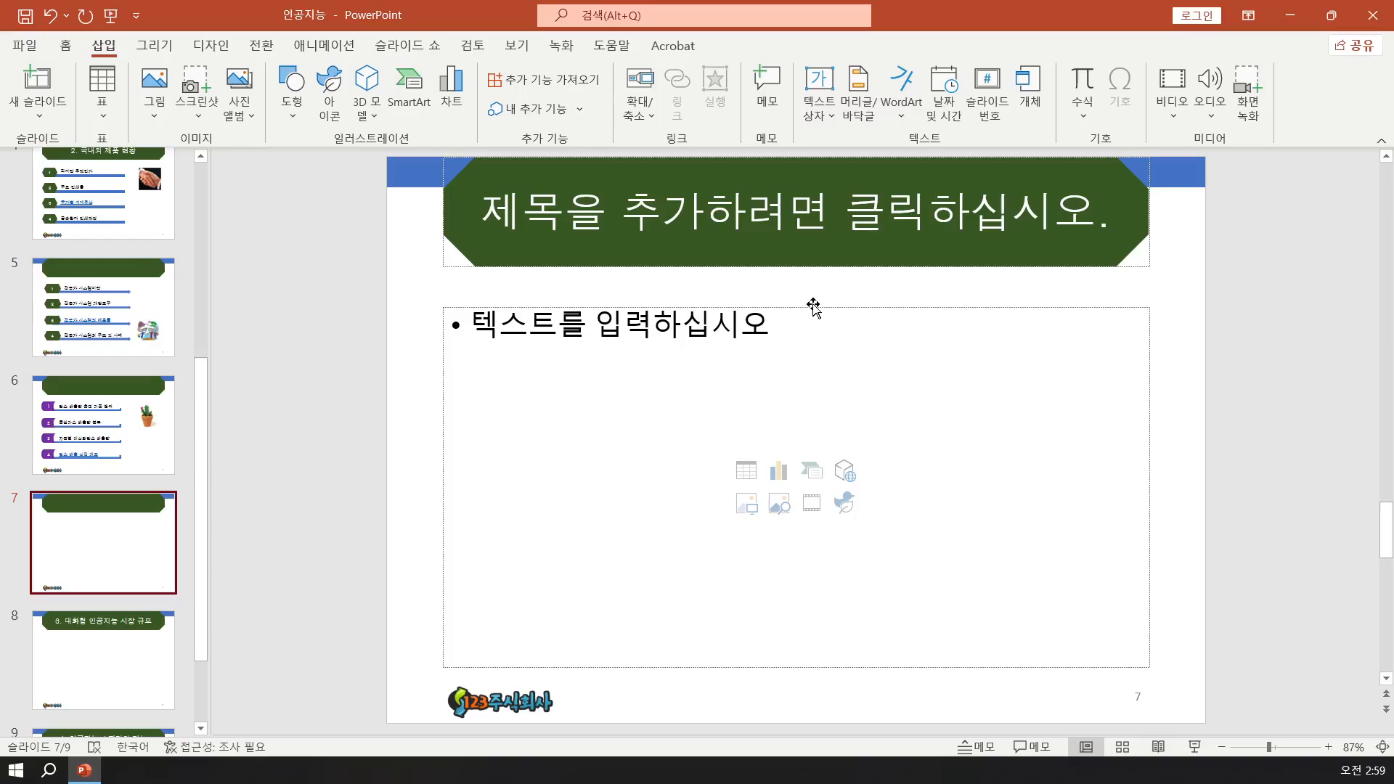
click(814, 308)
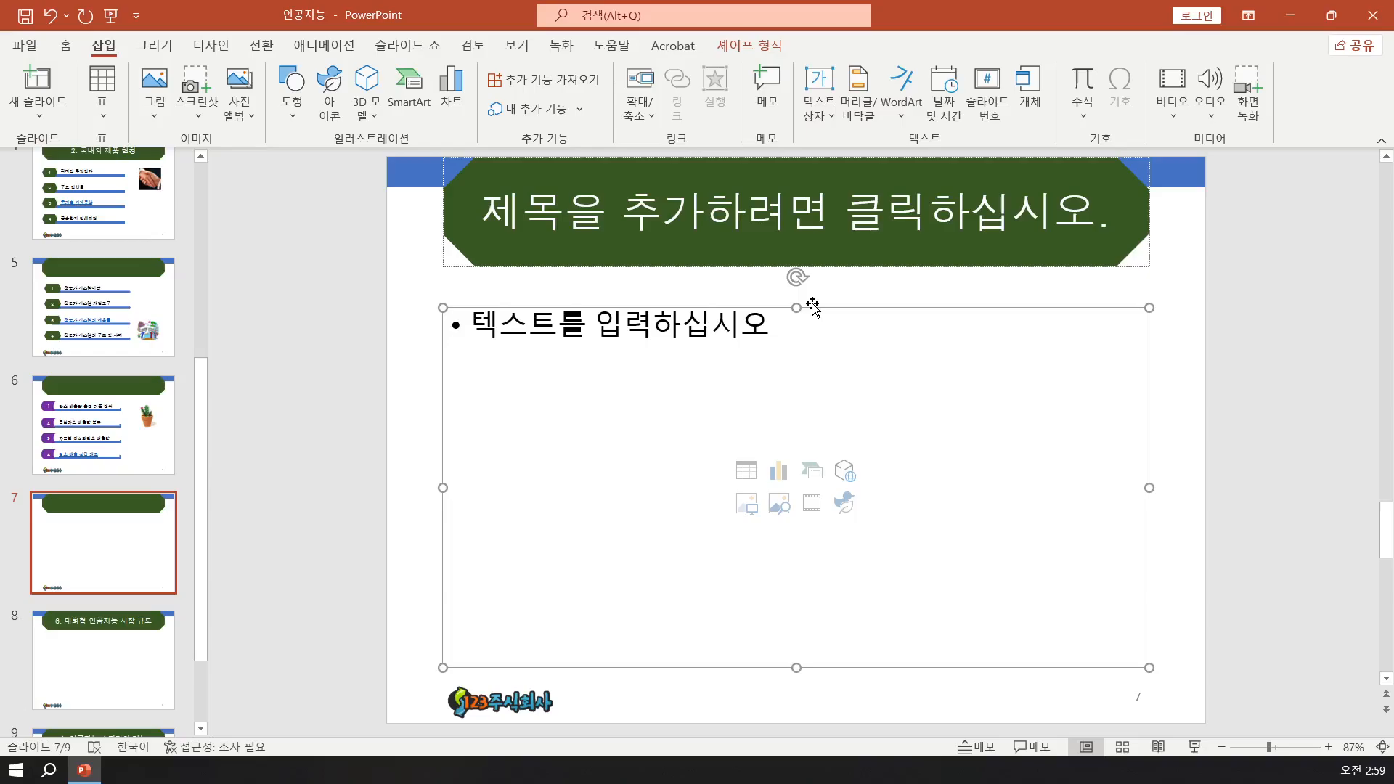
key(Delete)
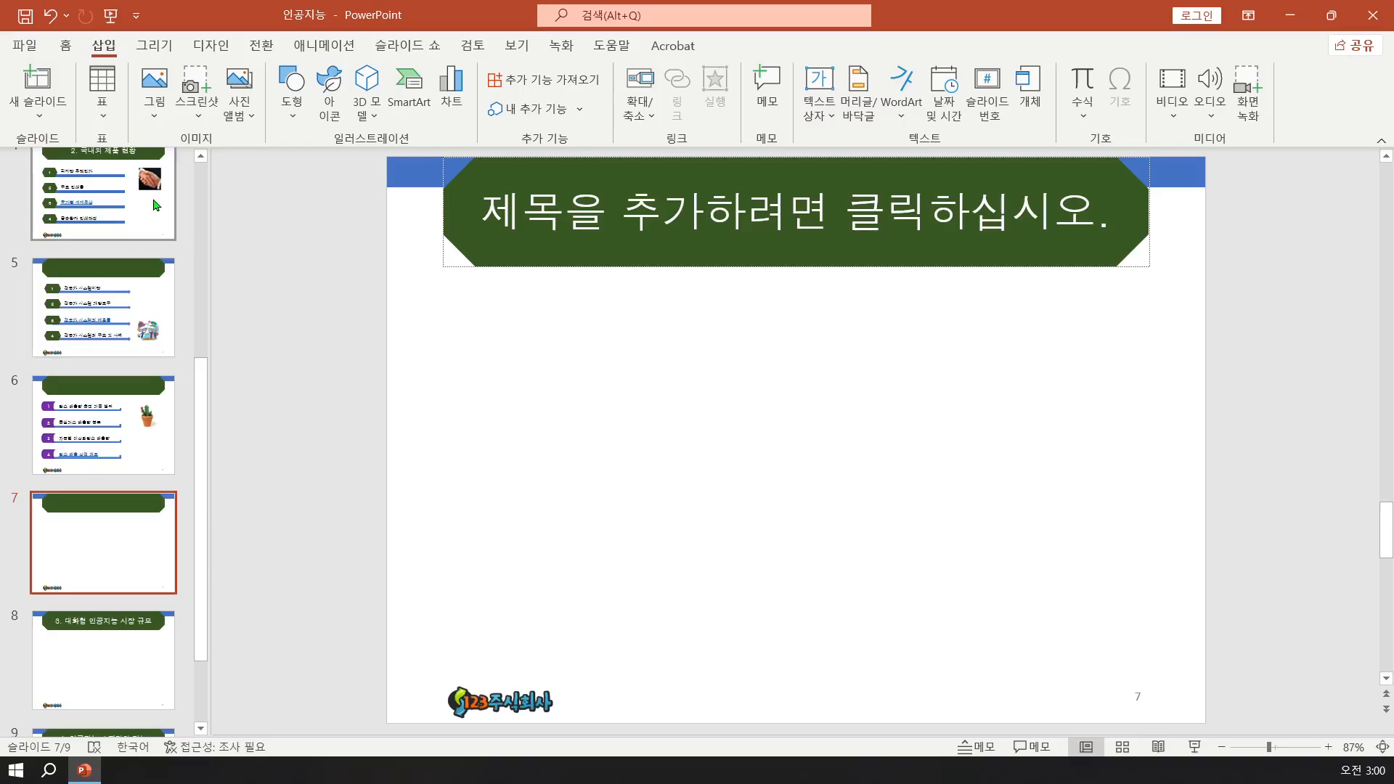
- Draw a thin L-shape about 16.12 cm wide and 0.78 cm high below slide 7's title and flip it horizontally
click(291, 93)
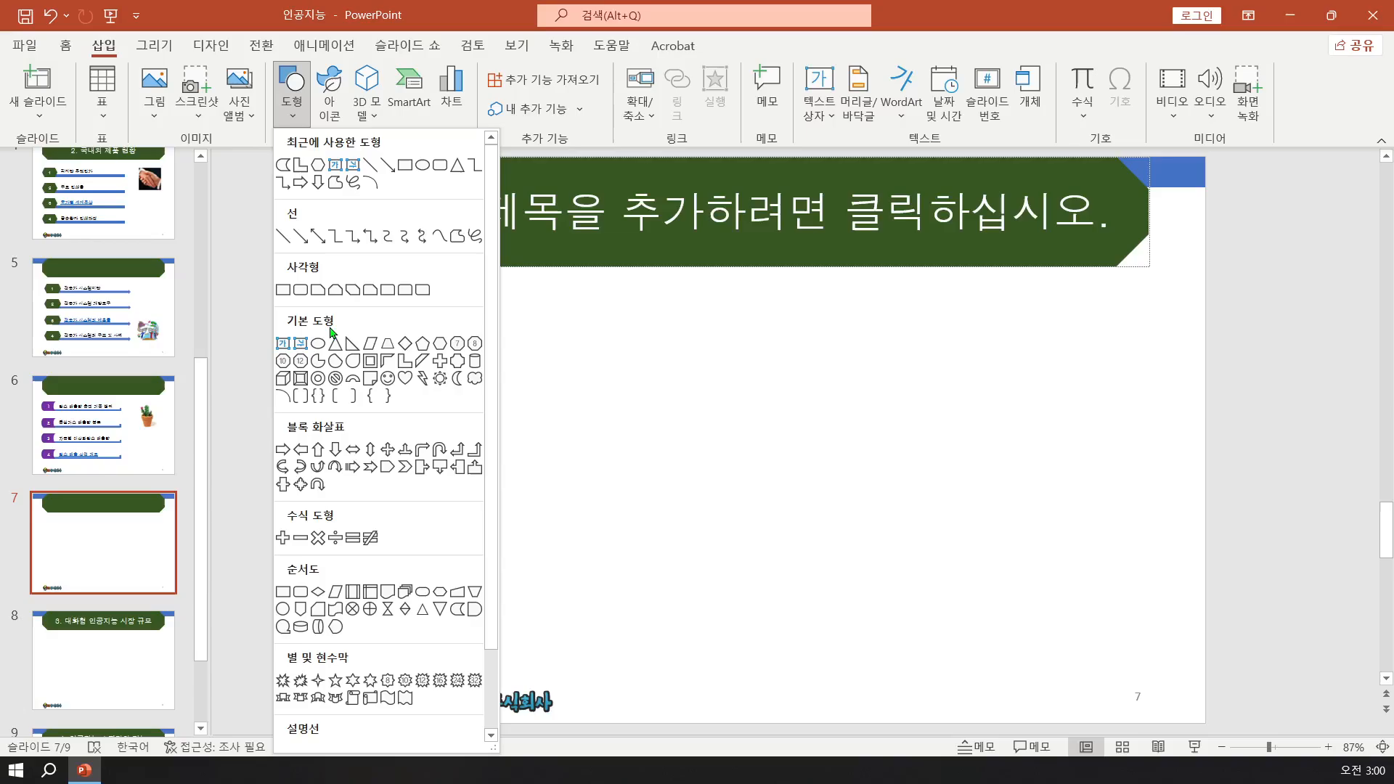
click(406, 366)
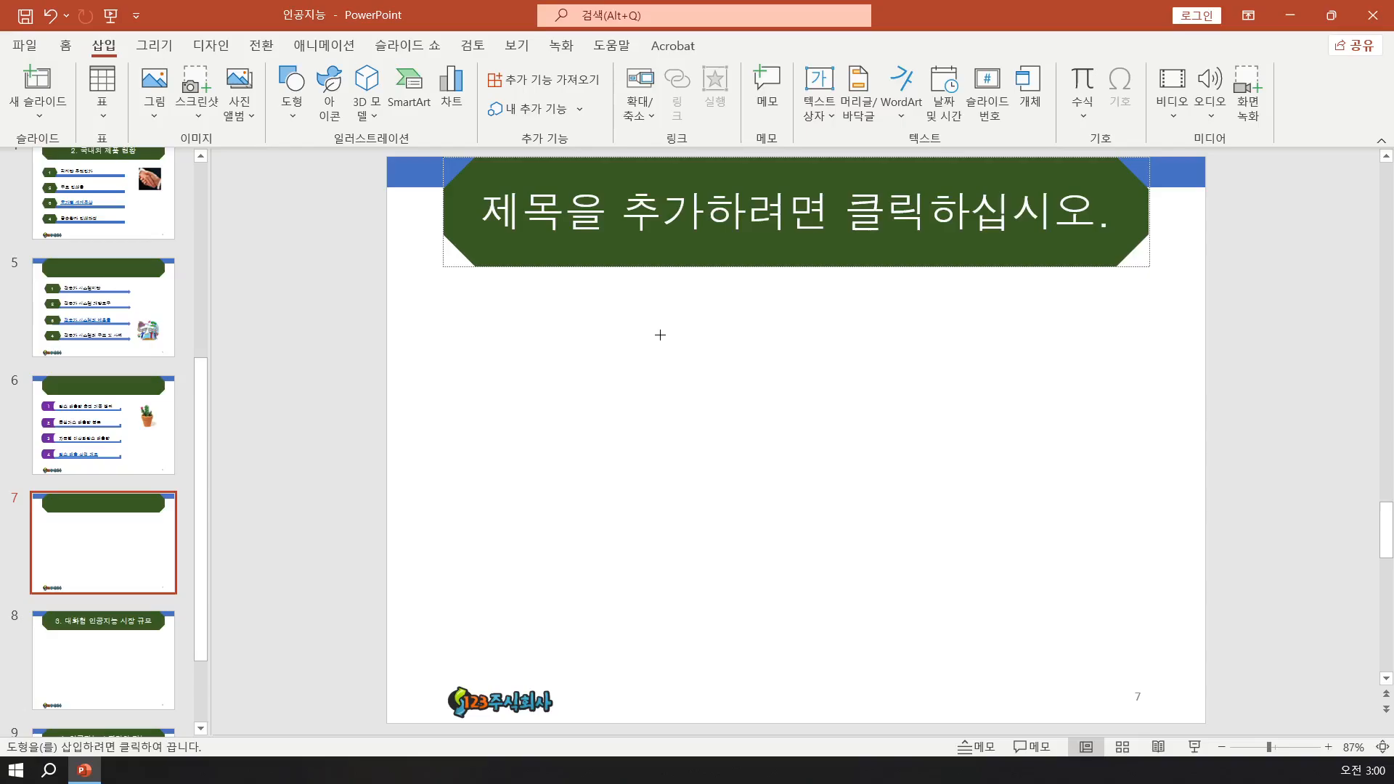
drag(662, 335, 1142, 359)
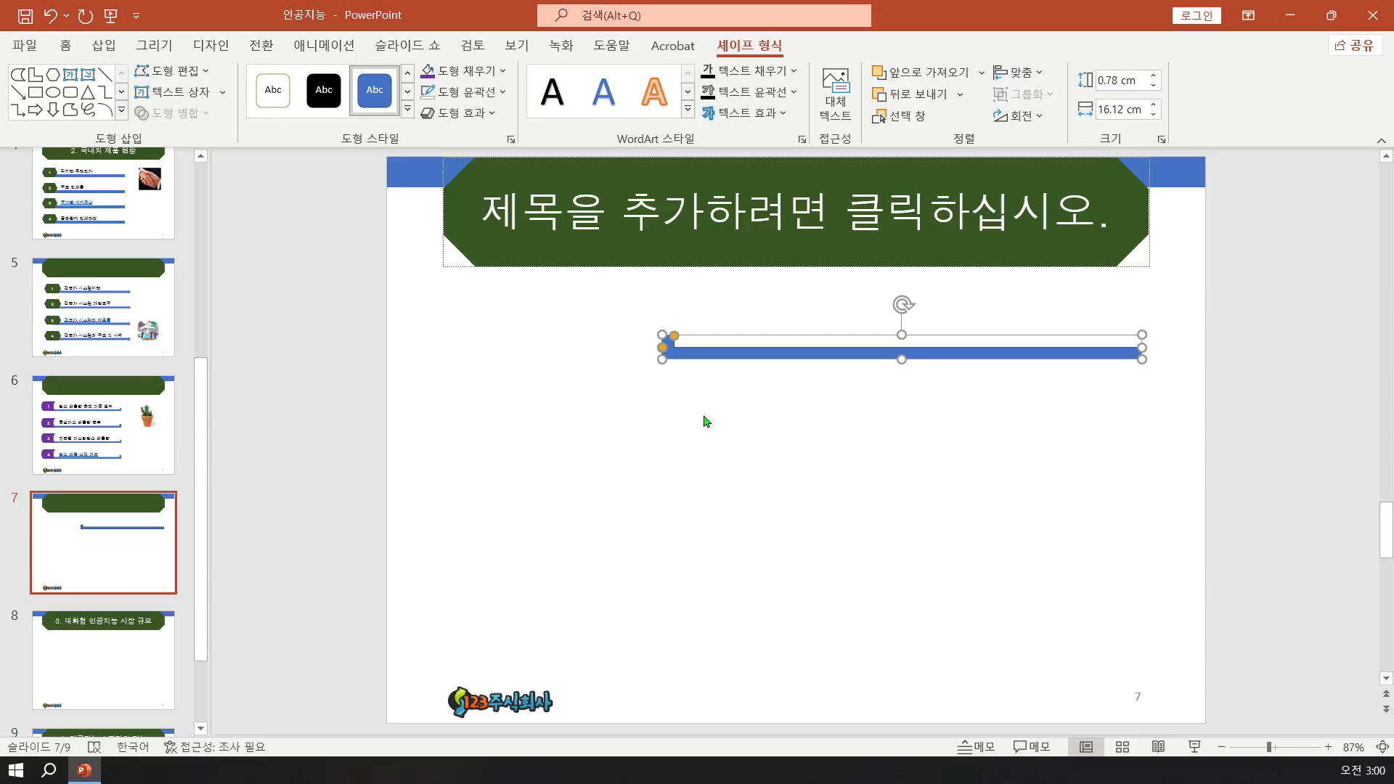
click(1005, 118)
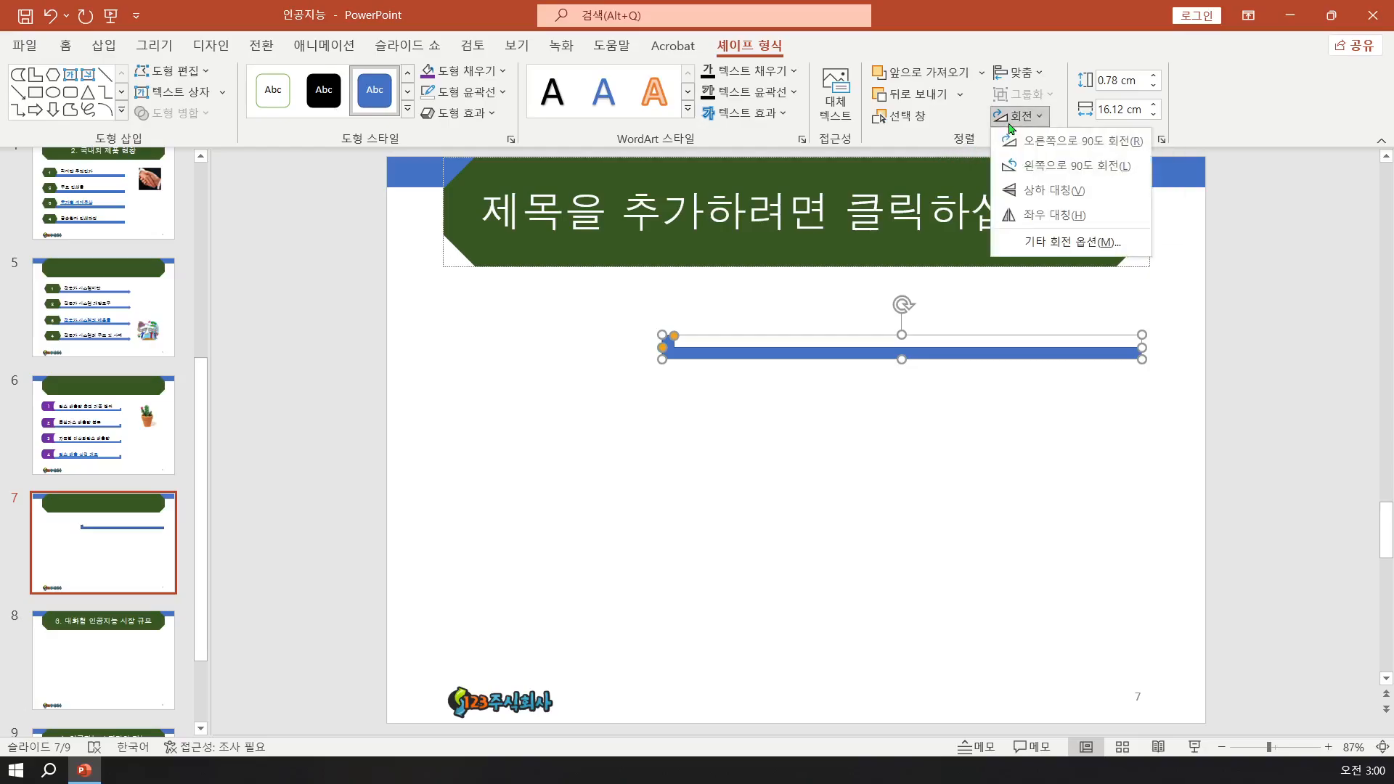
click(1020, 215)
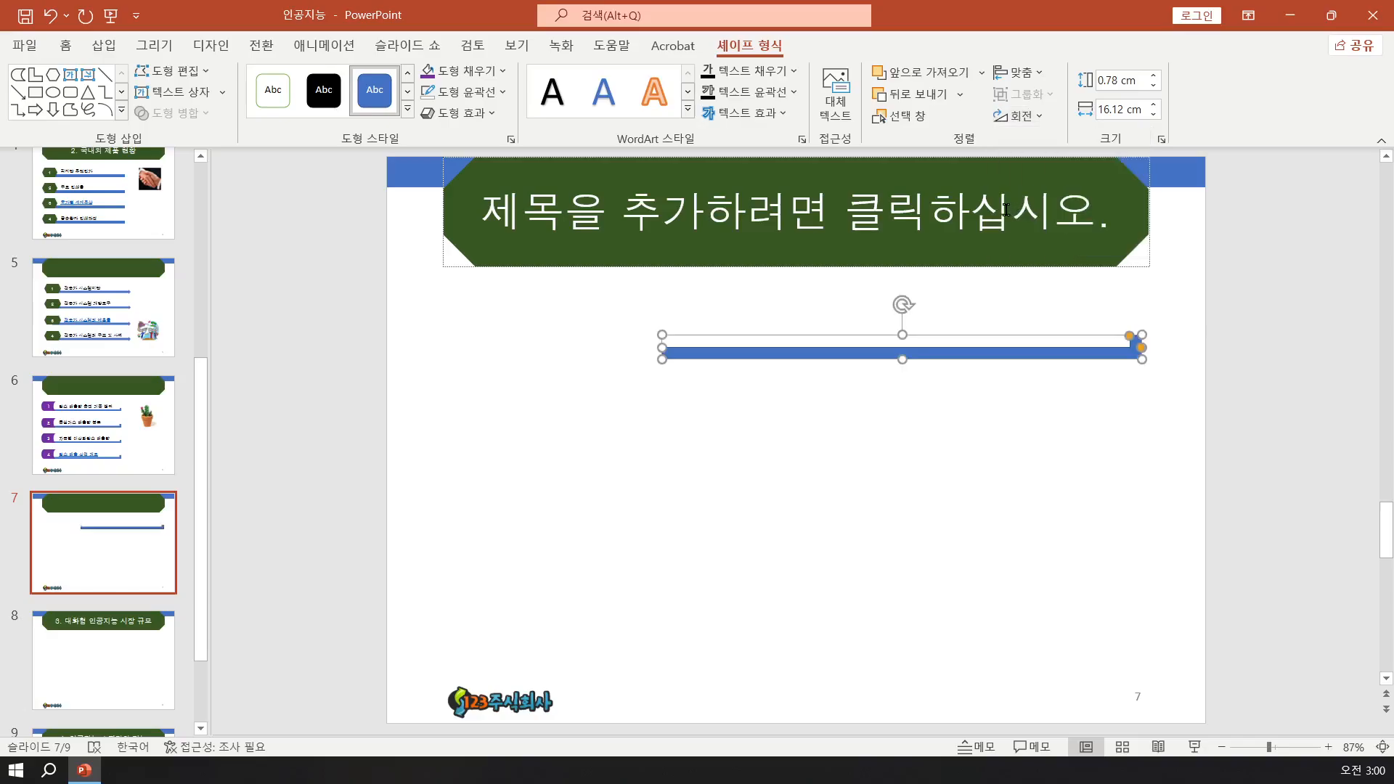
- Draw a pentagon about 2.91 × 1.91 cm over the bar's left end, label it 1 and fill it purple
click(114, 48)
click(285, 104)
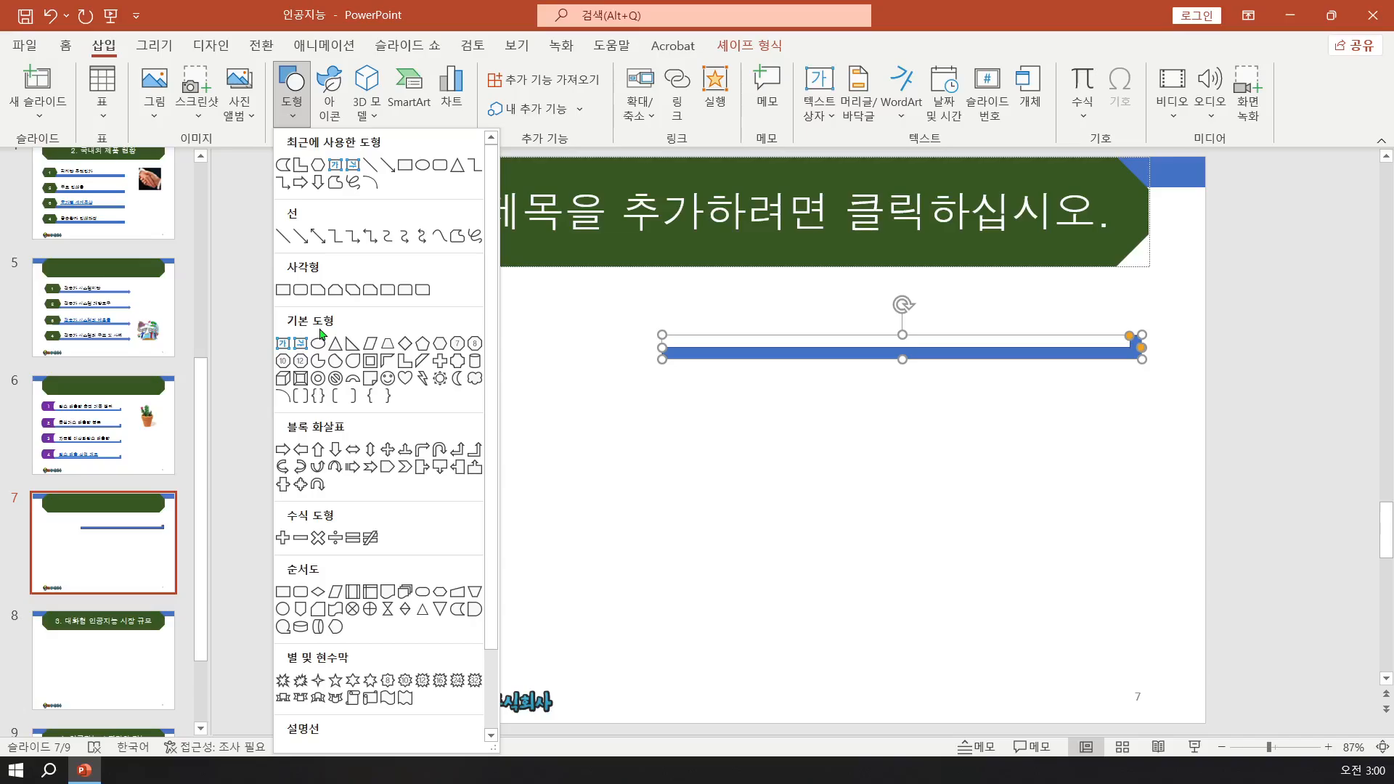
click(420, 348)
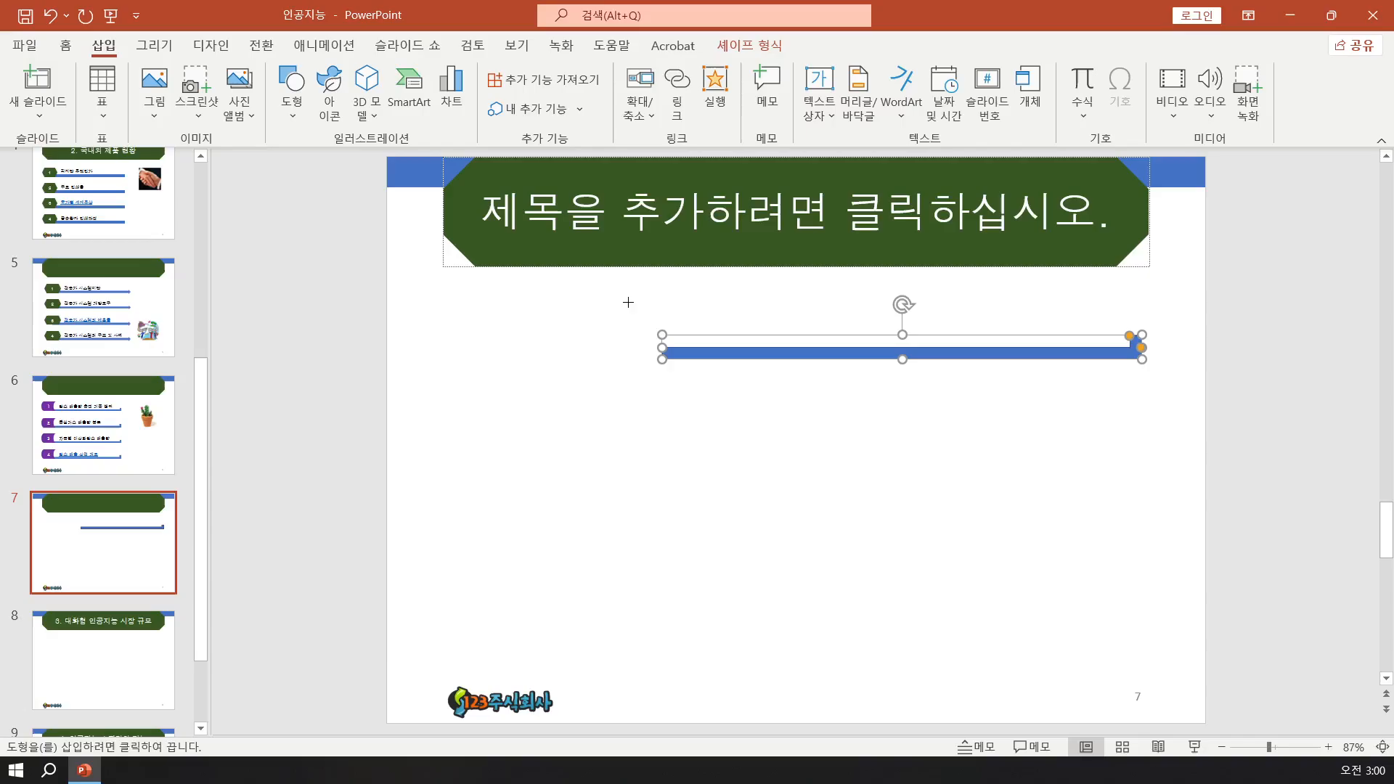
drag(628, 302, 715, 359)
text(1)
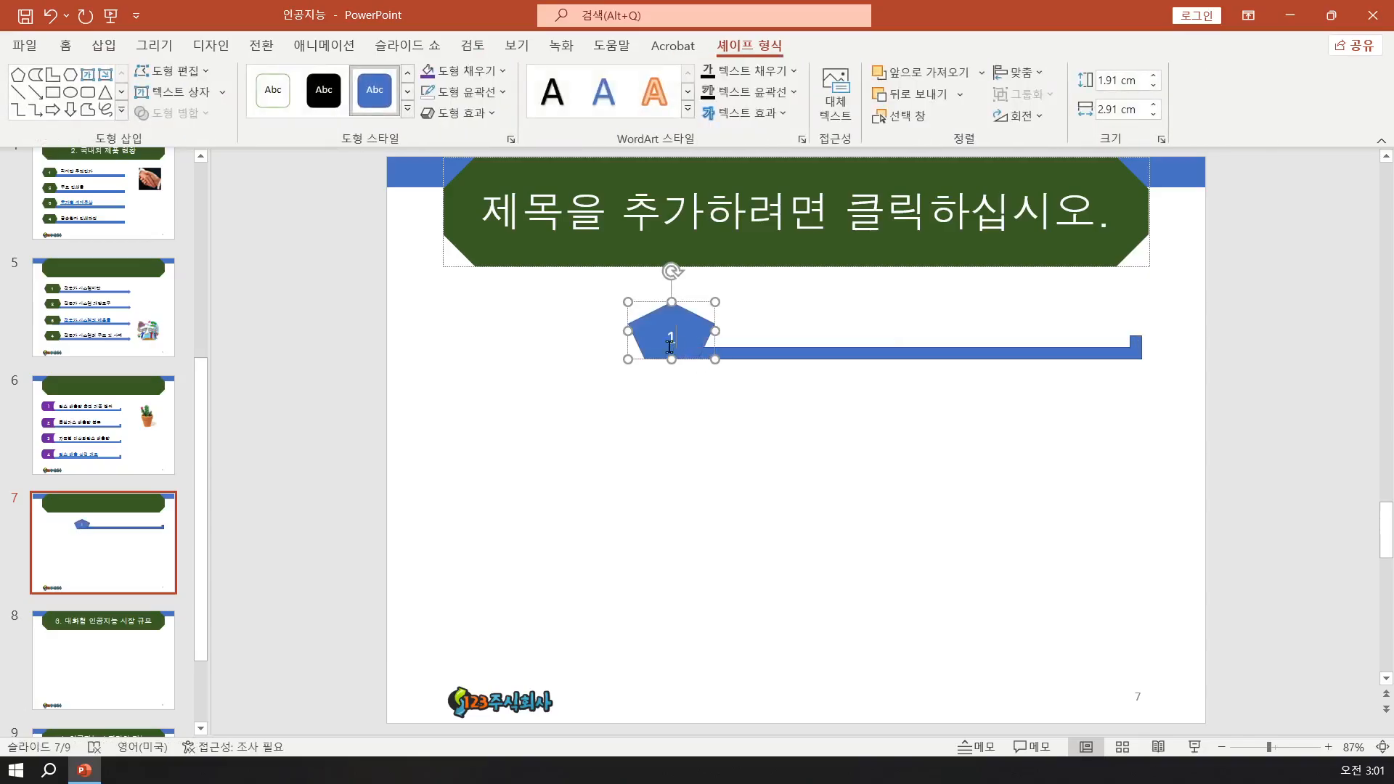
click(429, 79)
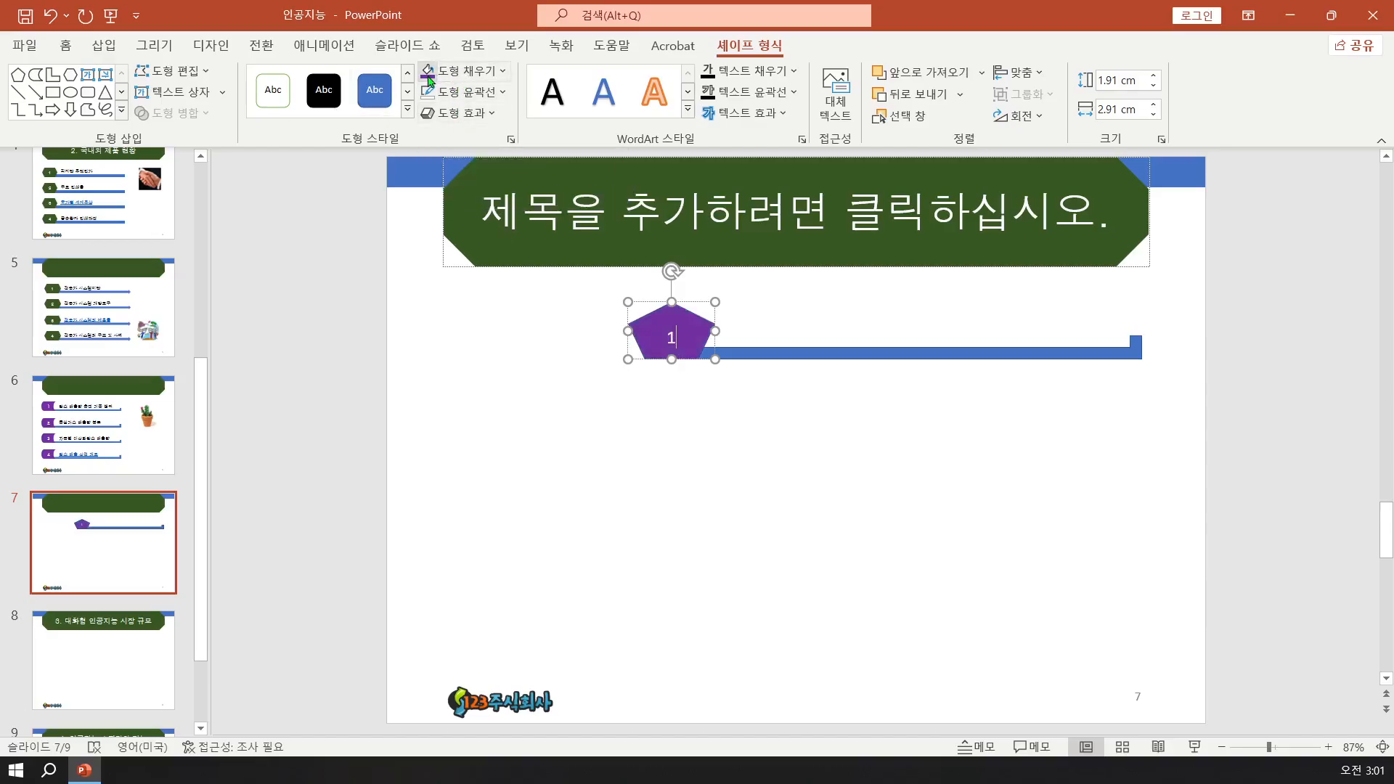
click(104, 45)
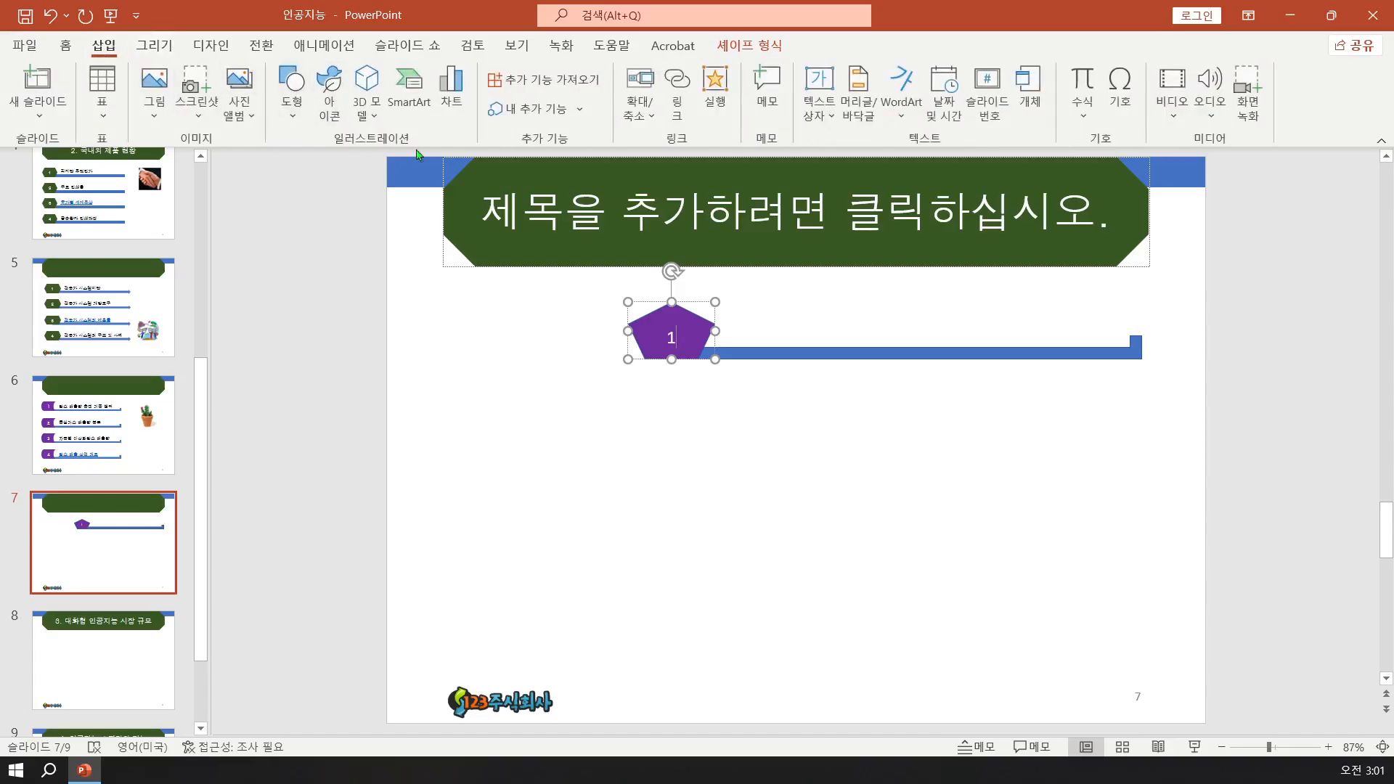
click(819, 81)
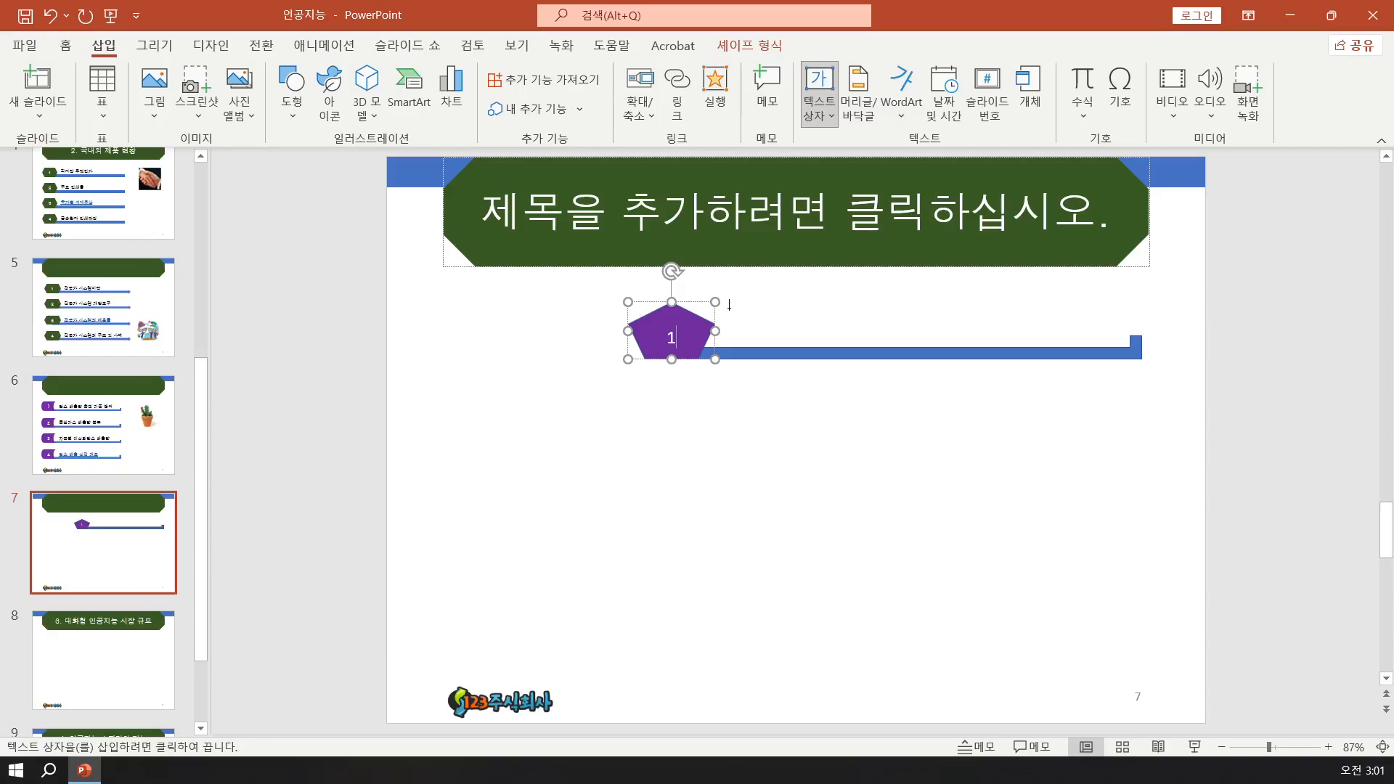
click(729, 305)
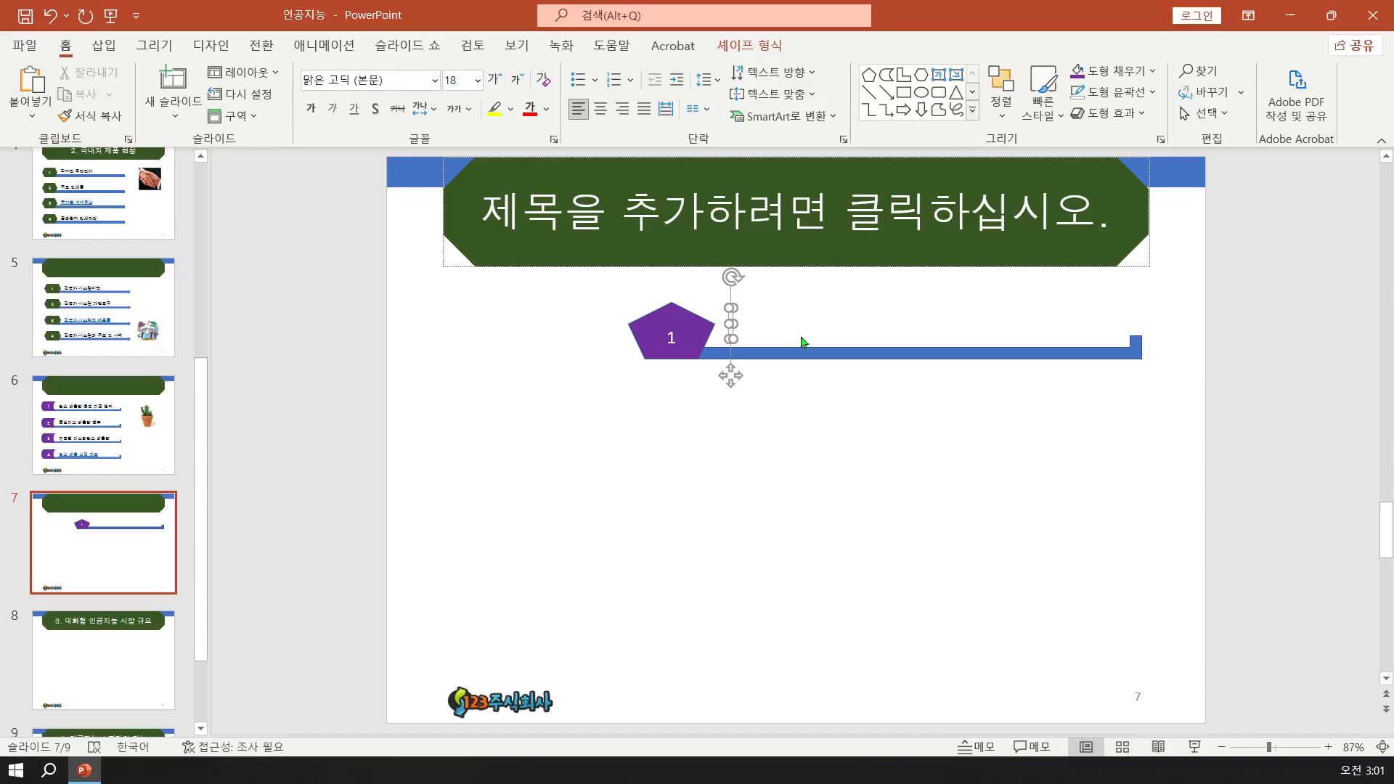
text(ㅇㅇㅇㅇㅇㅎㅇ)
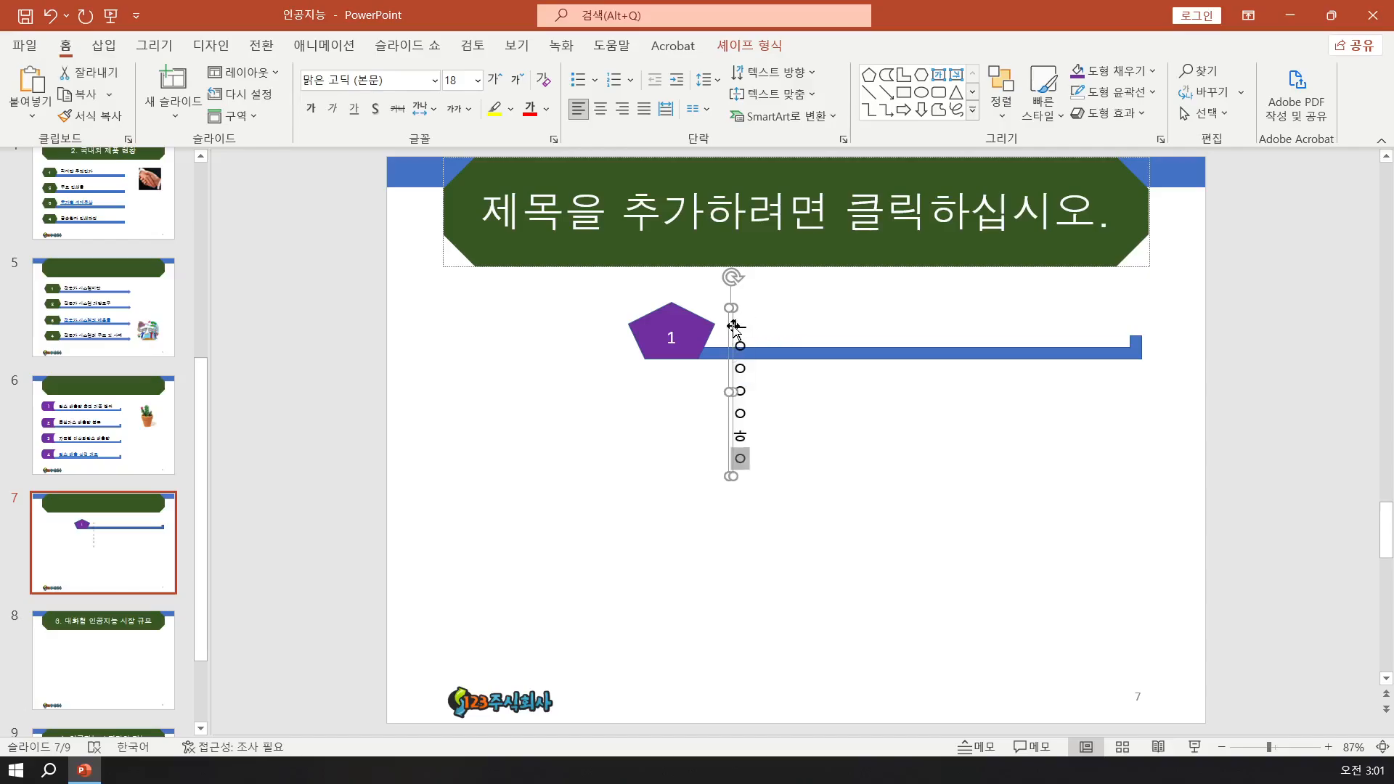
click(731, 308)
key(Delete)
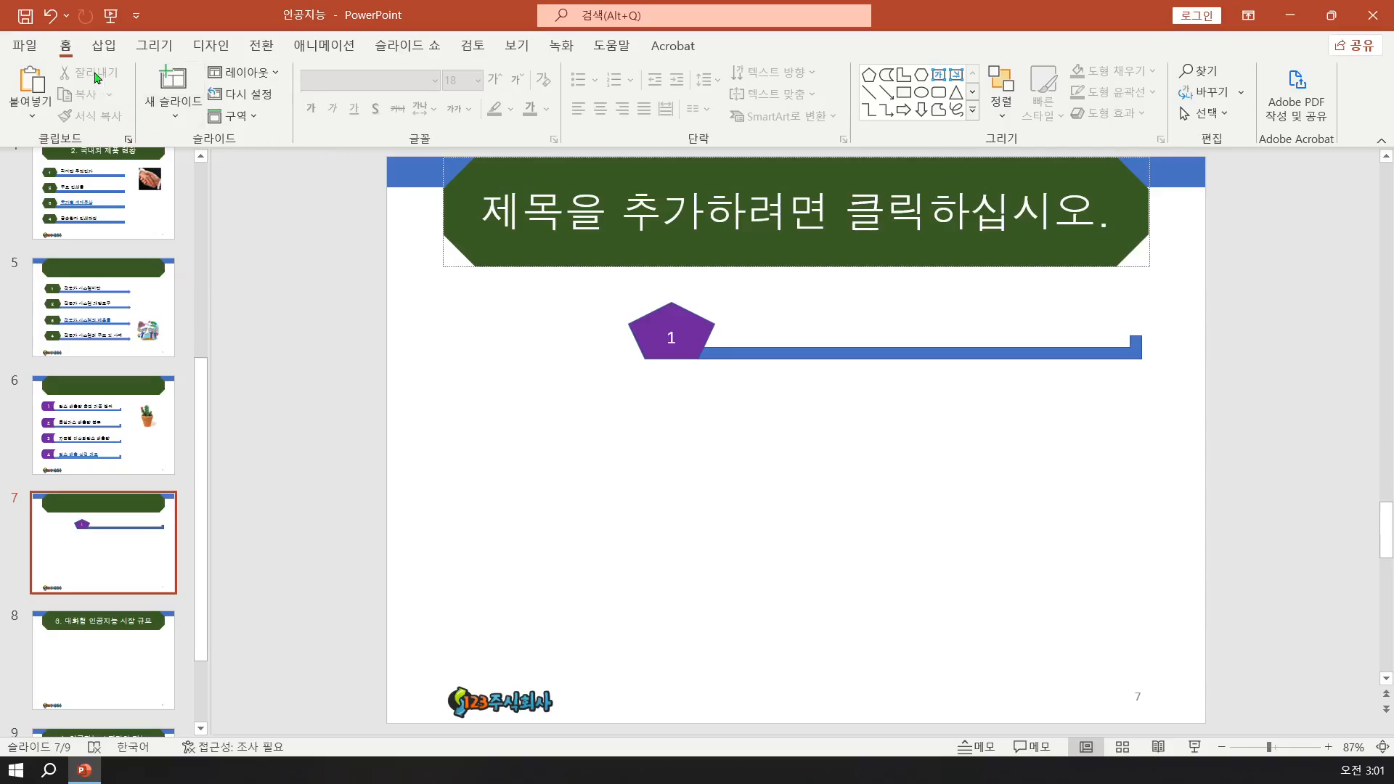
- Add a text box beside pentagon 1, above the bar, reading 화학요법과 항암제
click(101, 46)
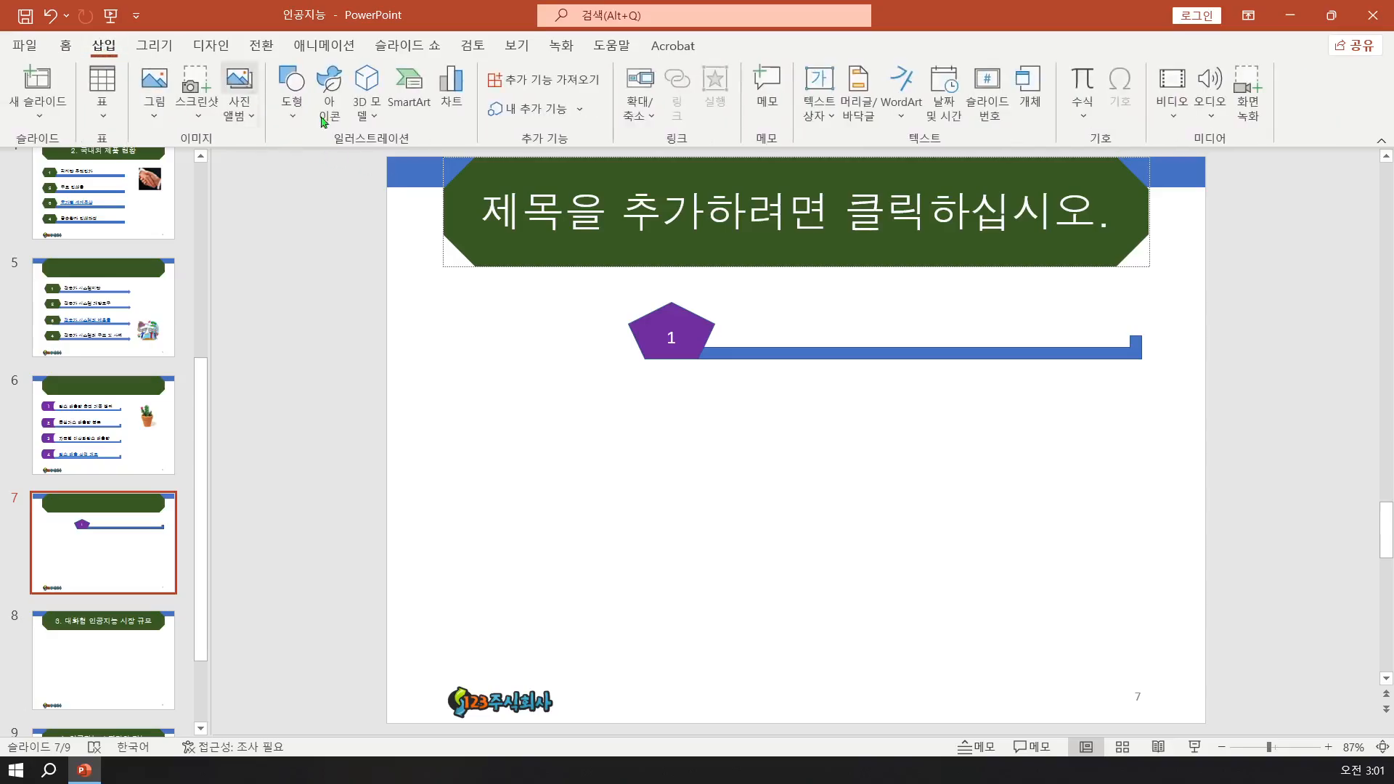
click(819, 80)
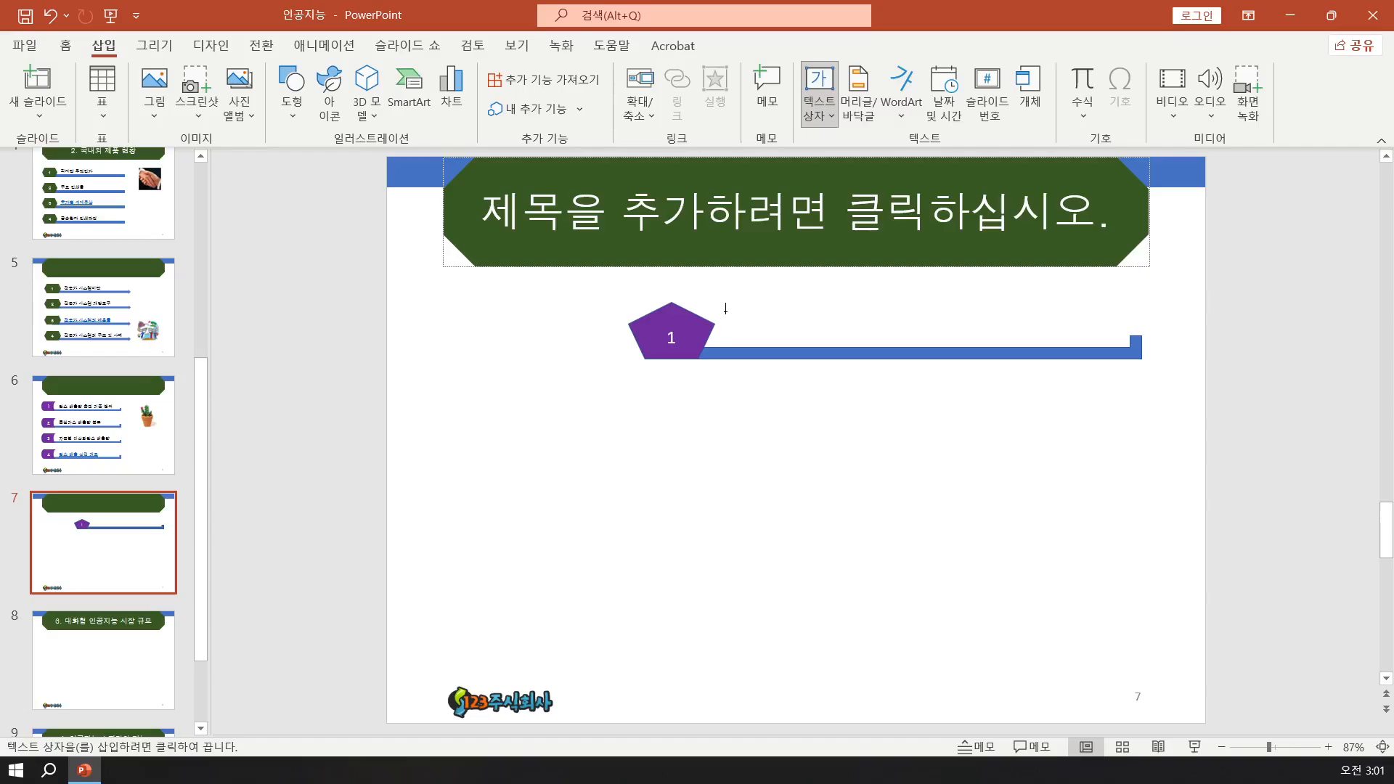
click(725, 308)
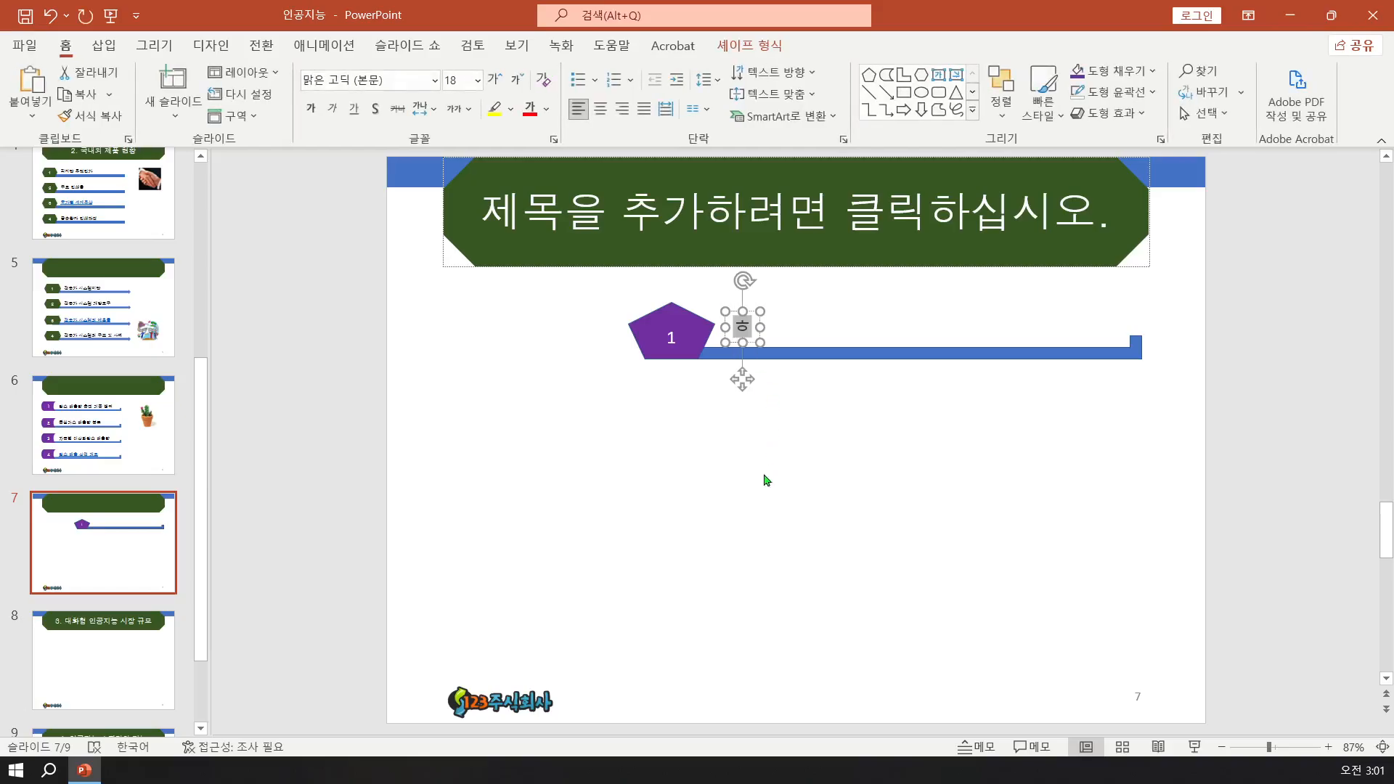
text(화학ㅇ요법)
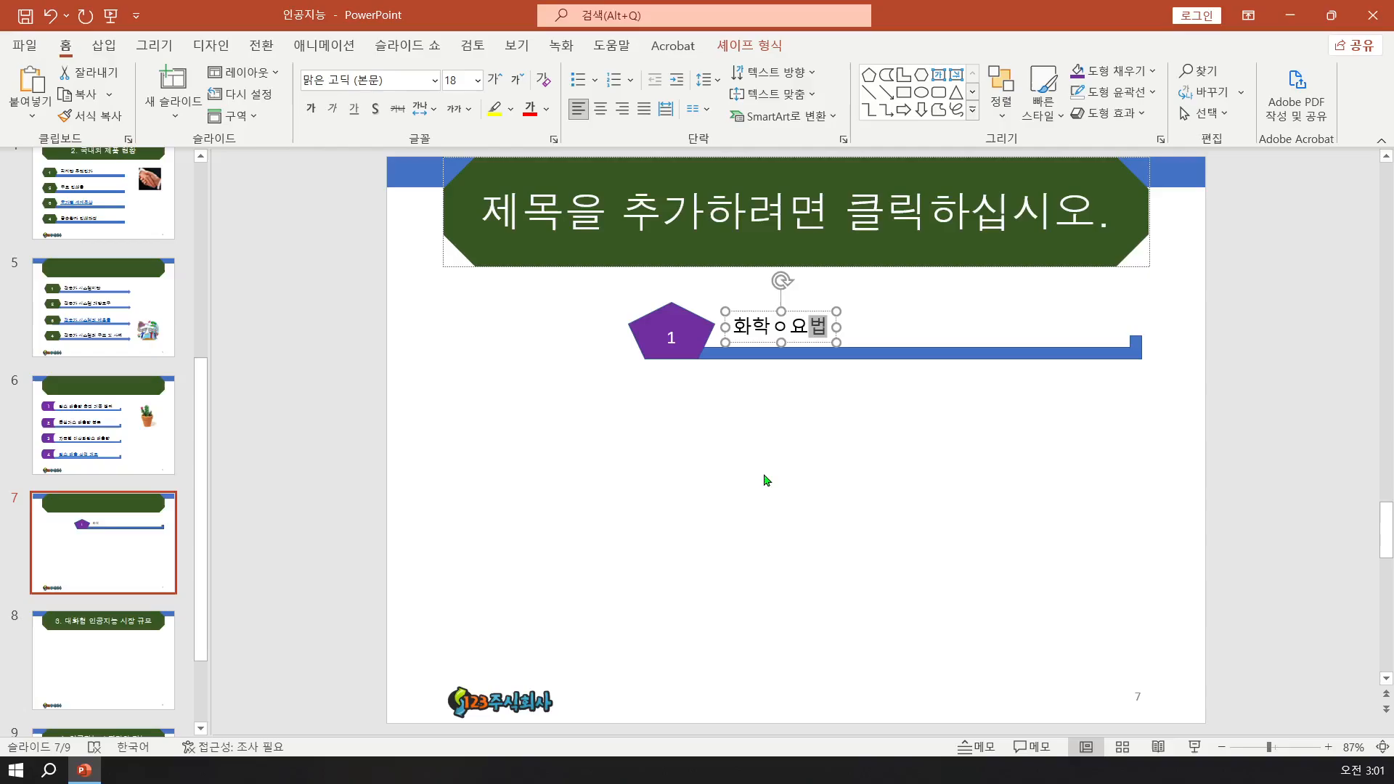
key(BackSpace)
key(BackSpace)
key(BackSpace)
text(요법과 )
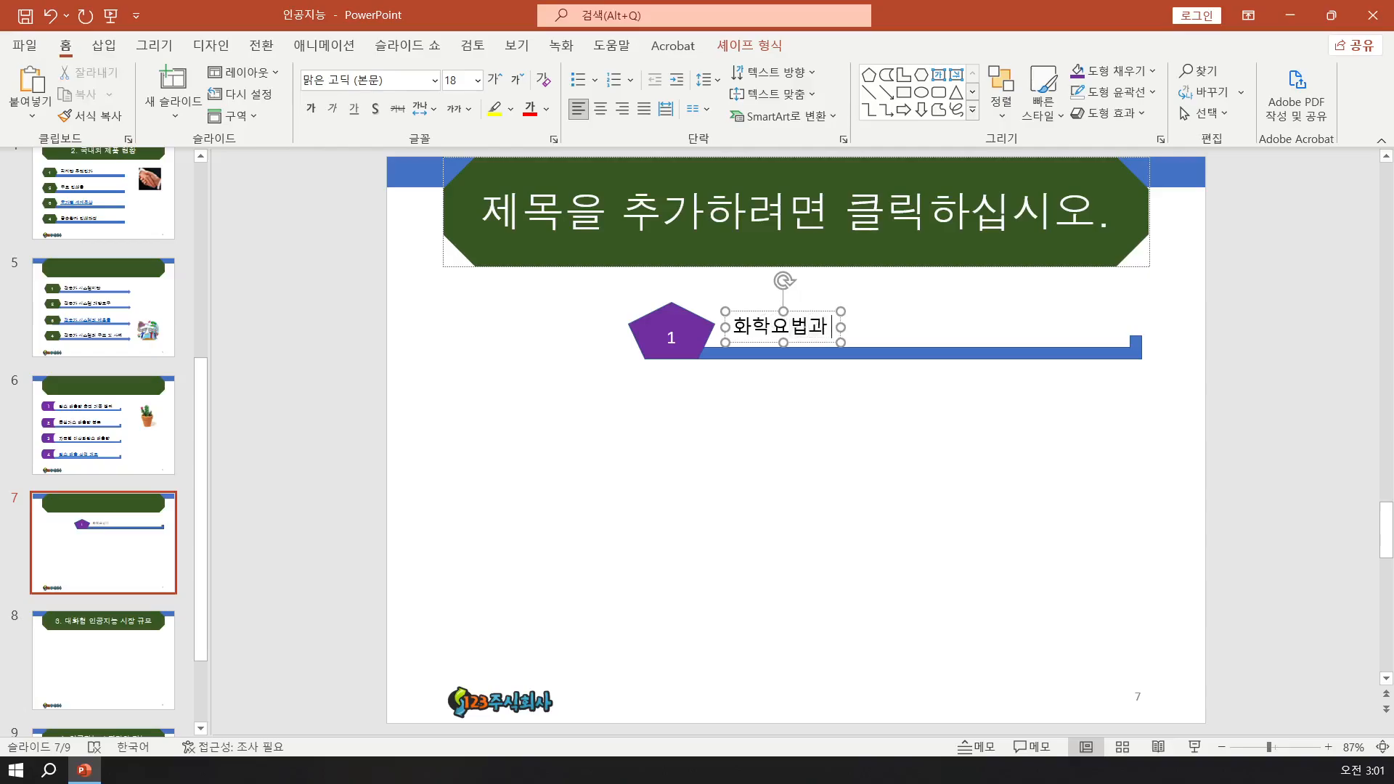
text(항암제)
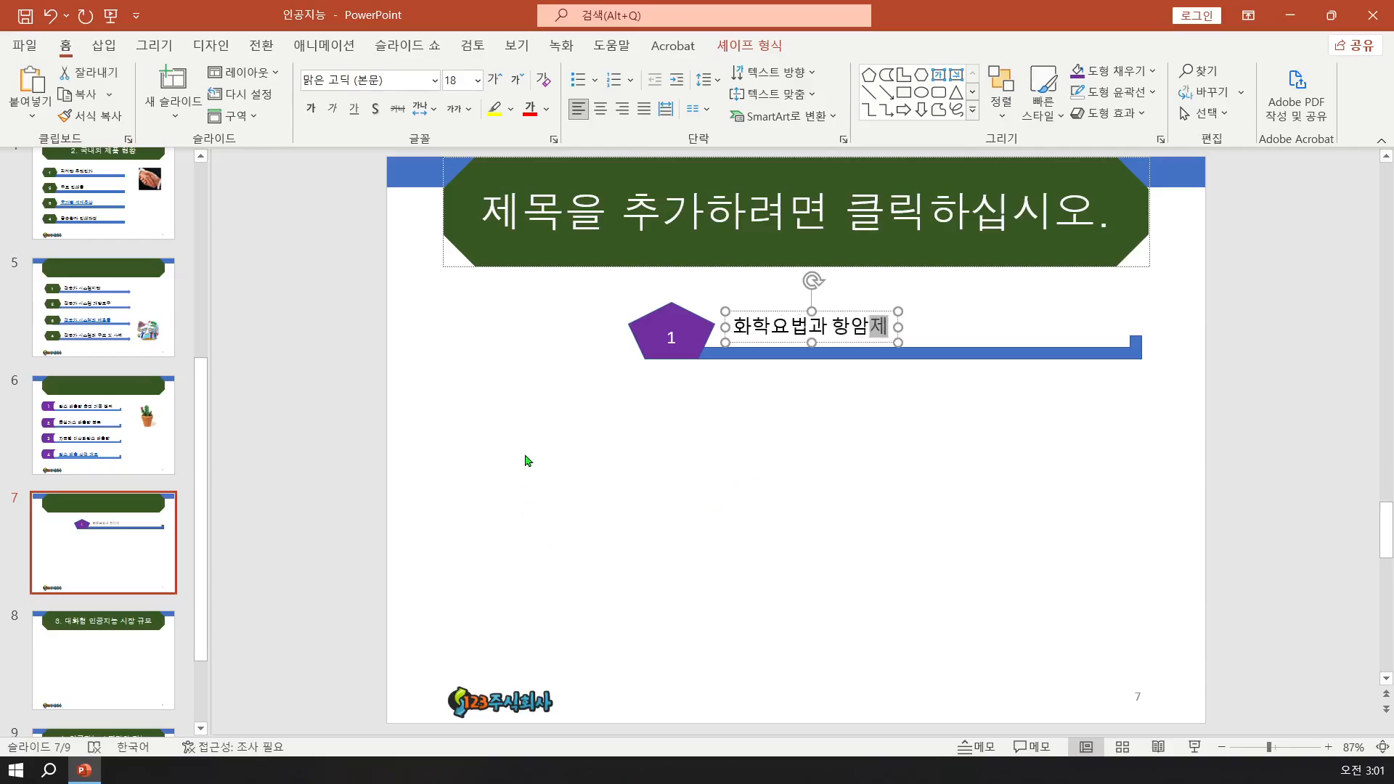
- Select the whole first row, try to apply the 굴림 font and set the font size to 24
click(658, 397)
drag(659, 397, 1150, 299)
click(388, 82)
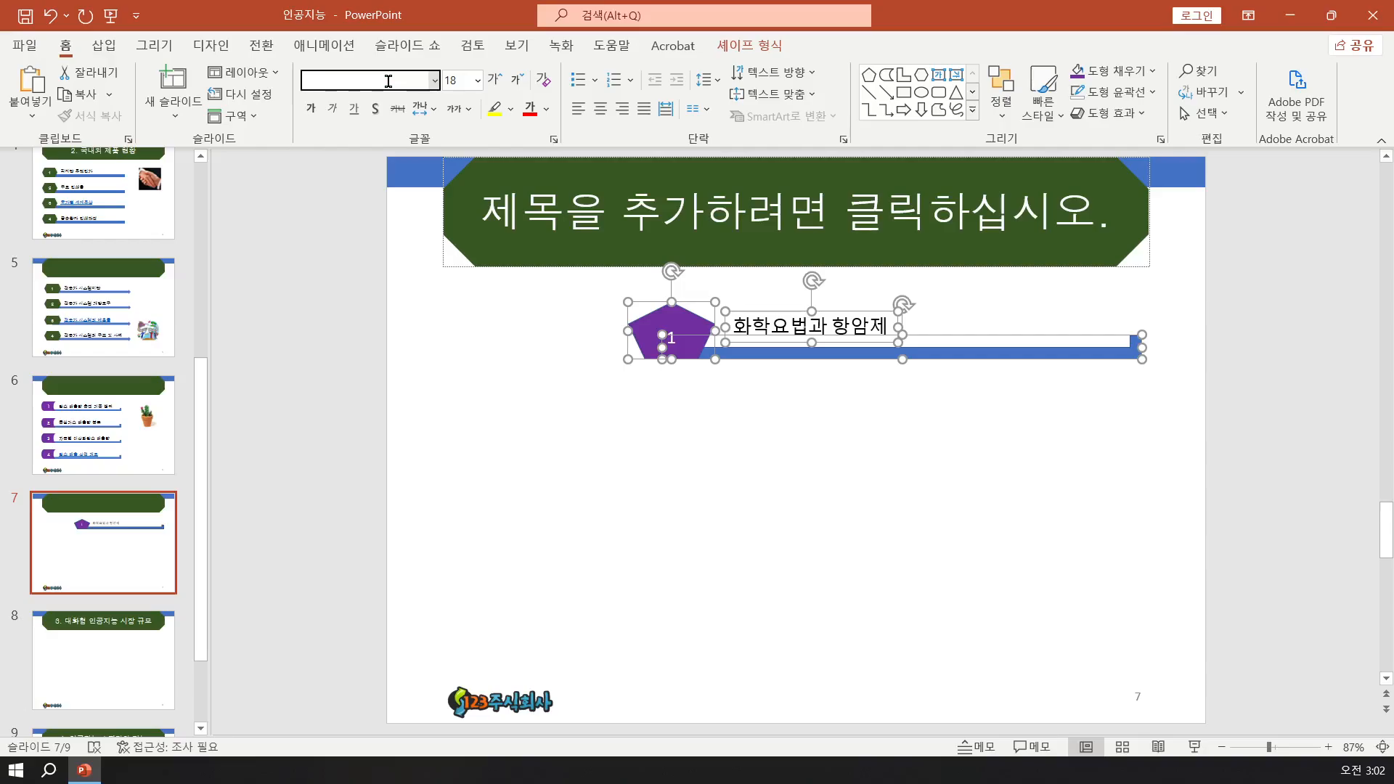
text(굴림)
key(Return)
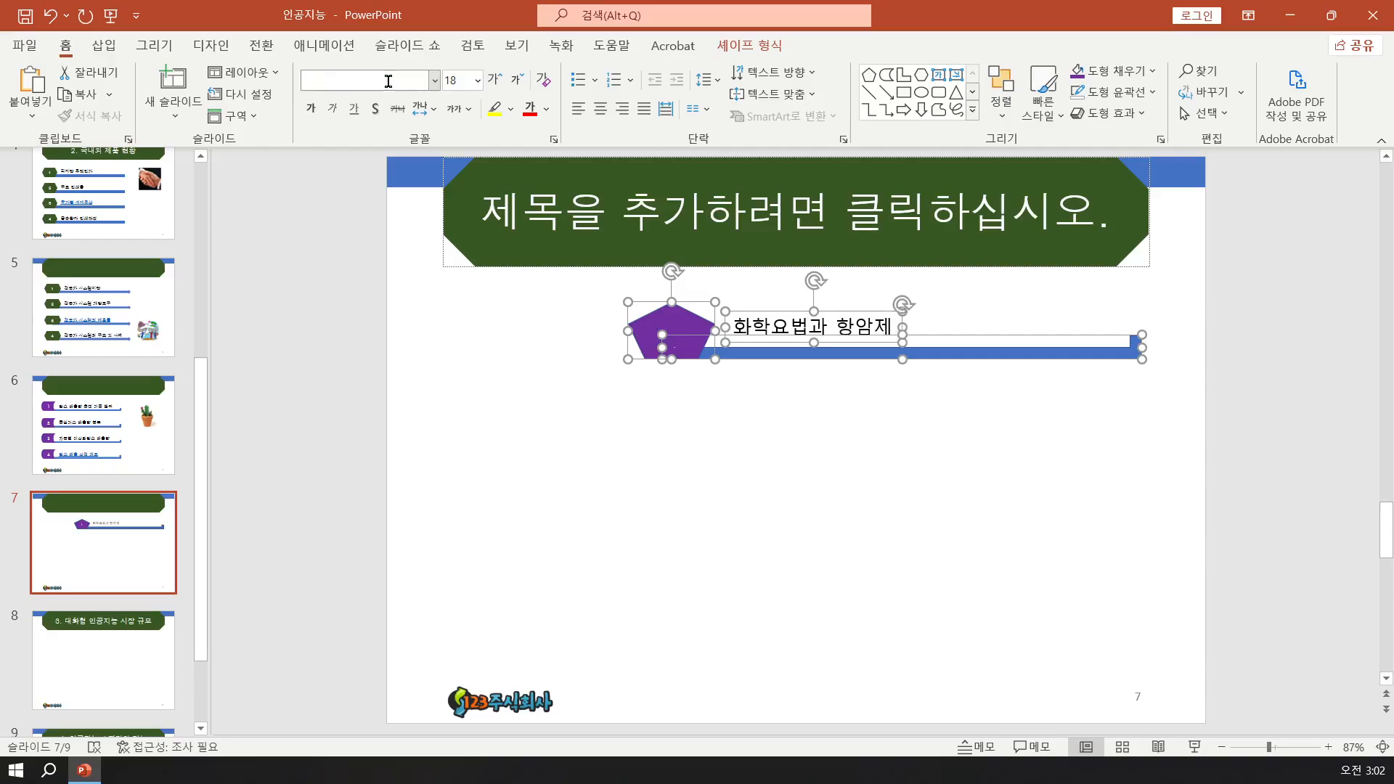
click(461, 81)
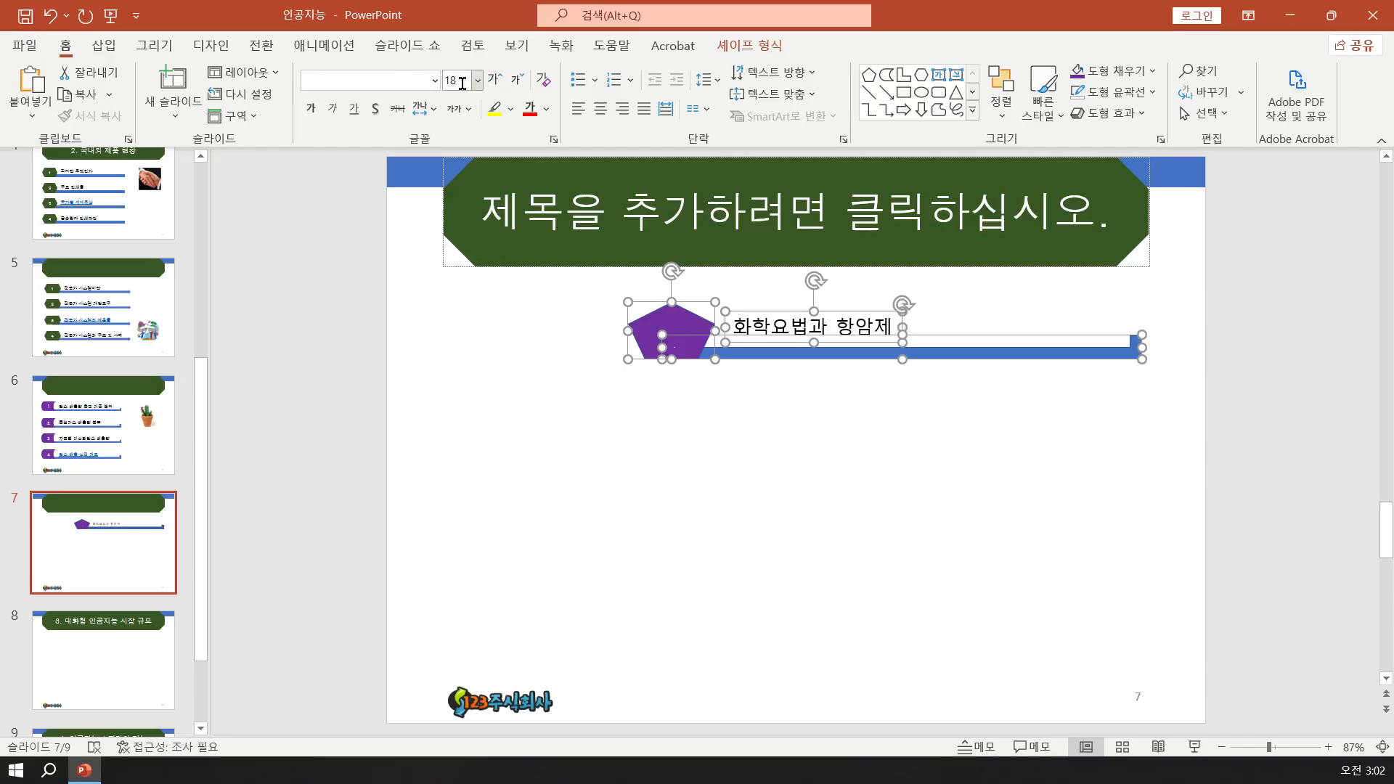
text(24)
key(Return)
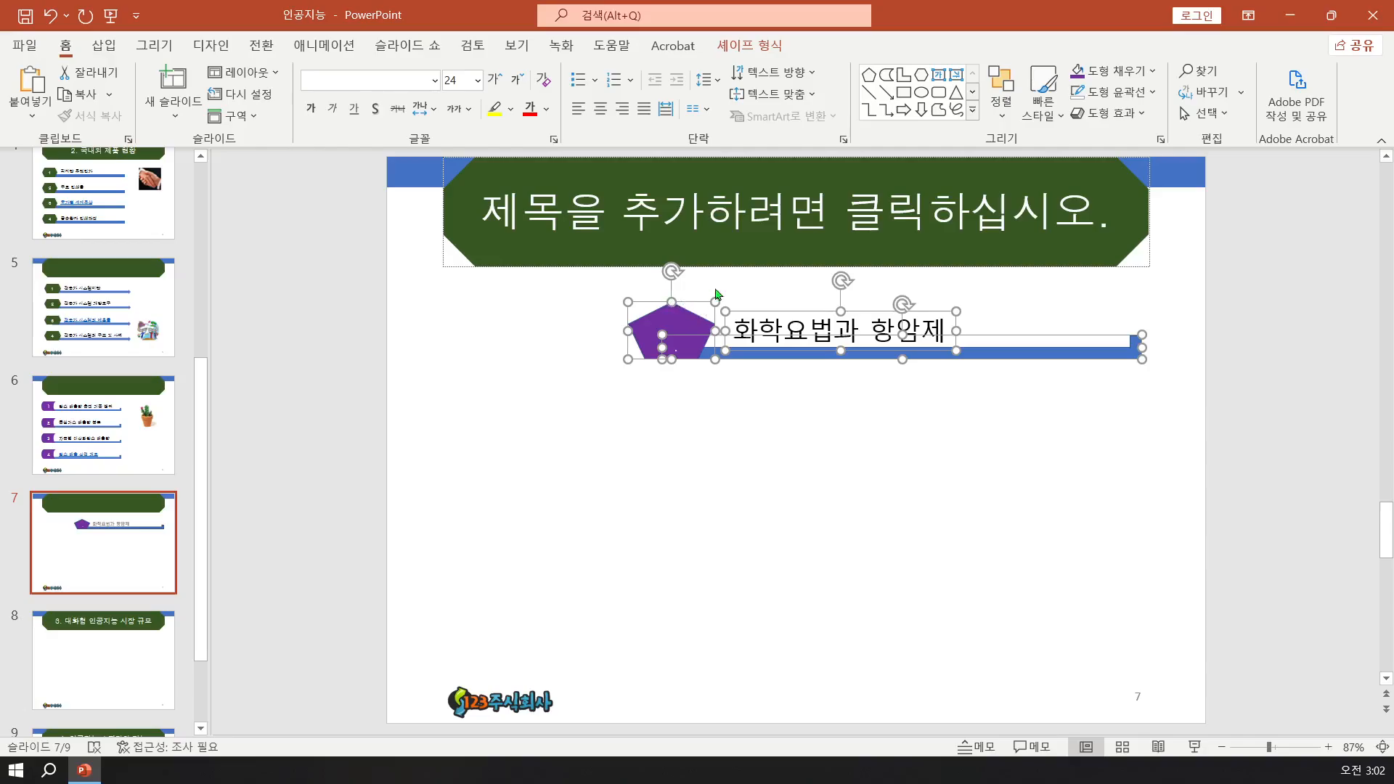
- Remove the outline from all first-row objects and set their font to 굴림
click(1118, 102)
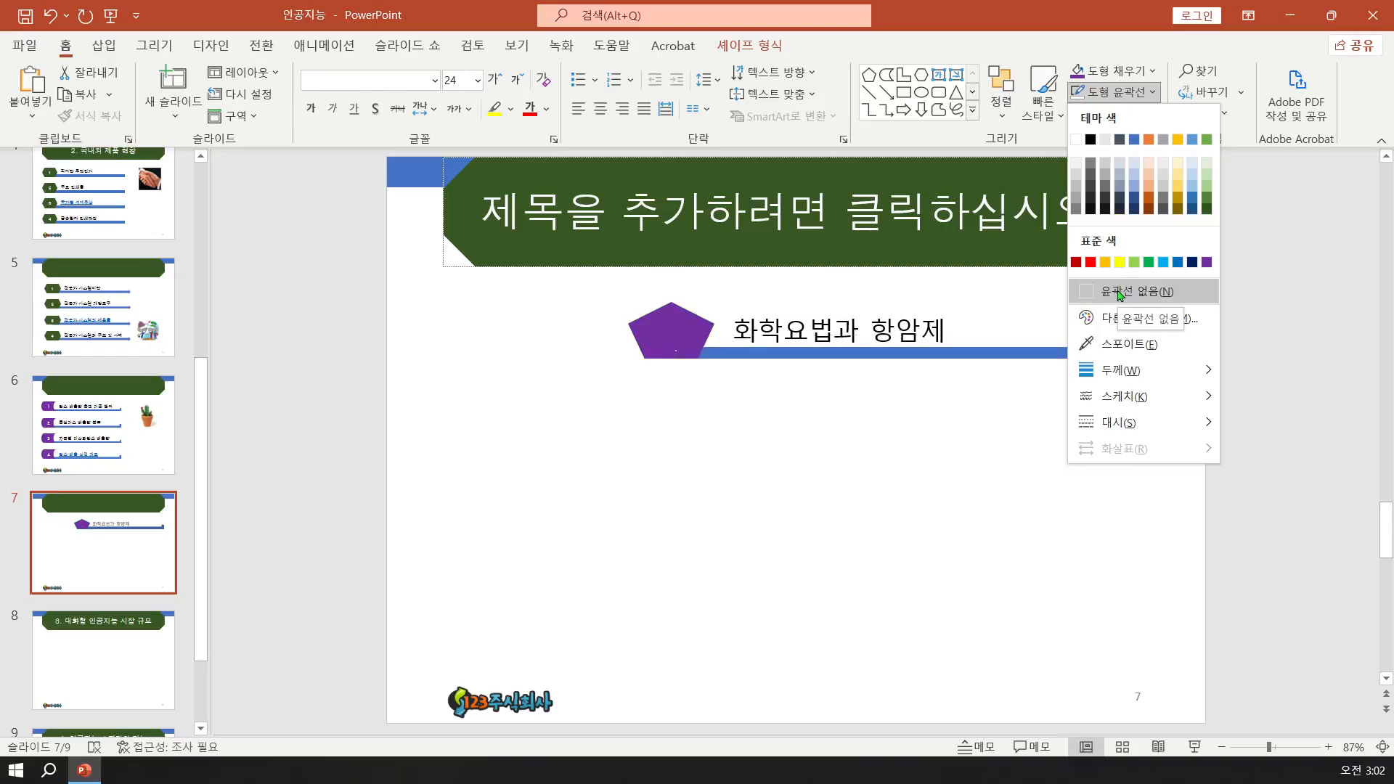
click(1119, 293)
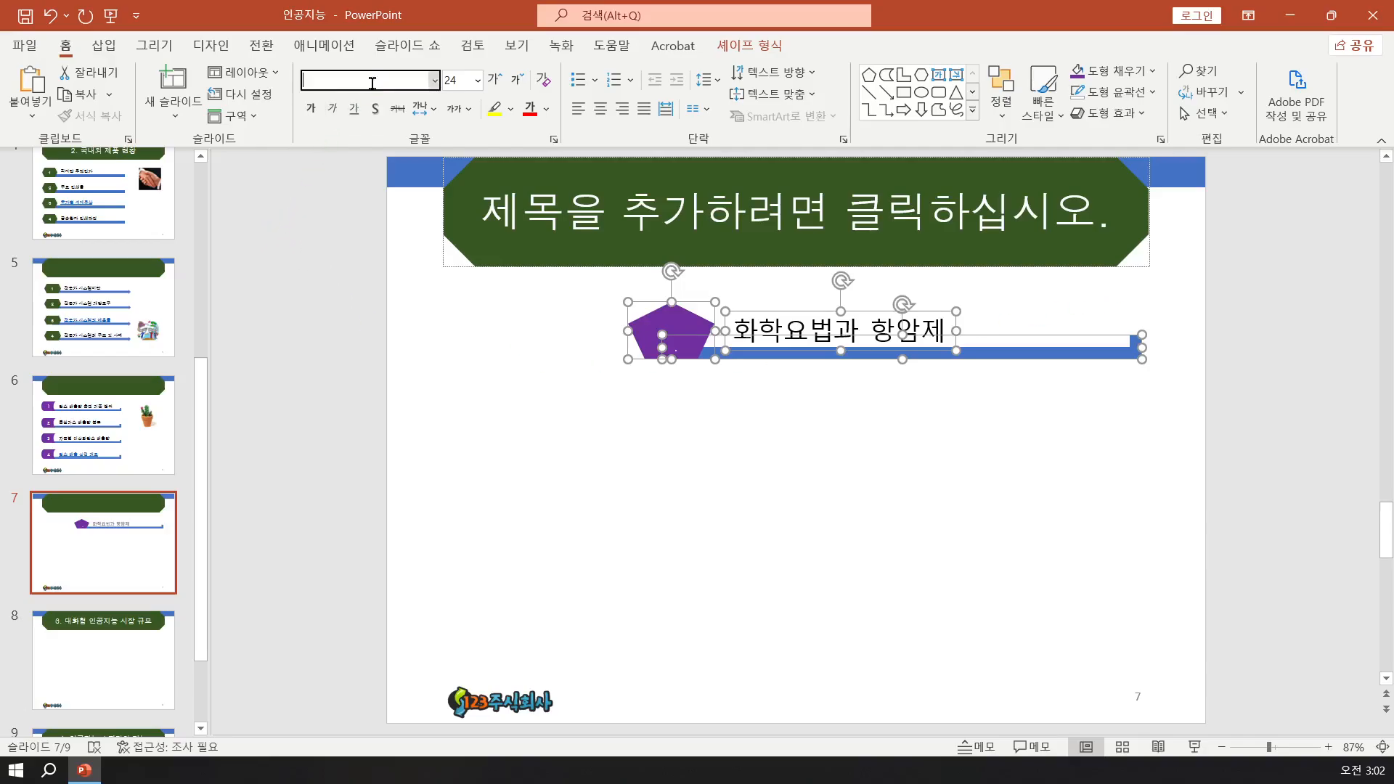
text(굴림)
key(Return)
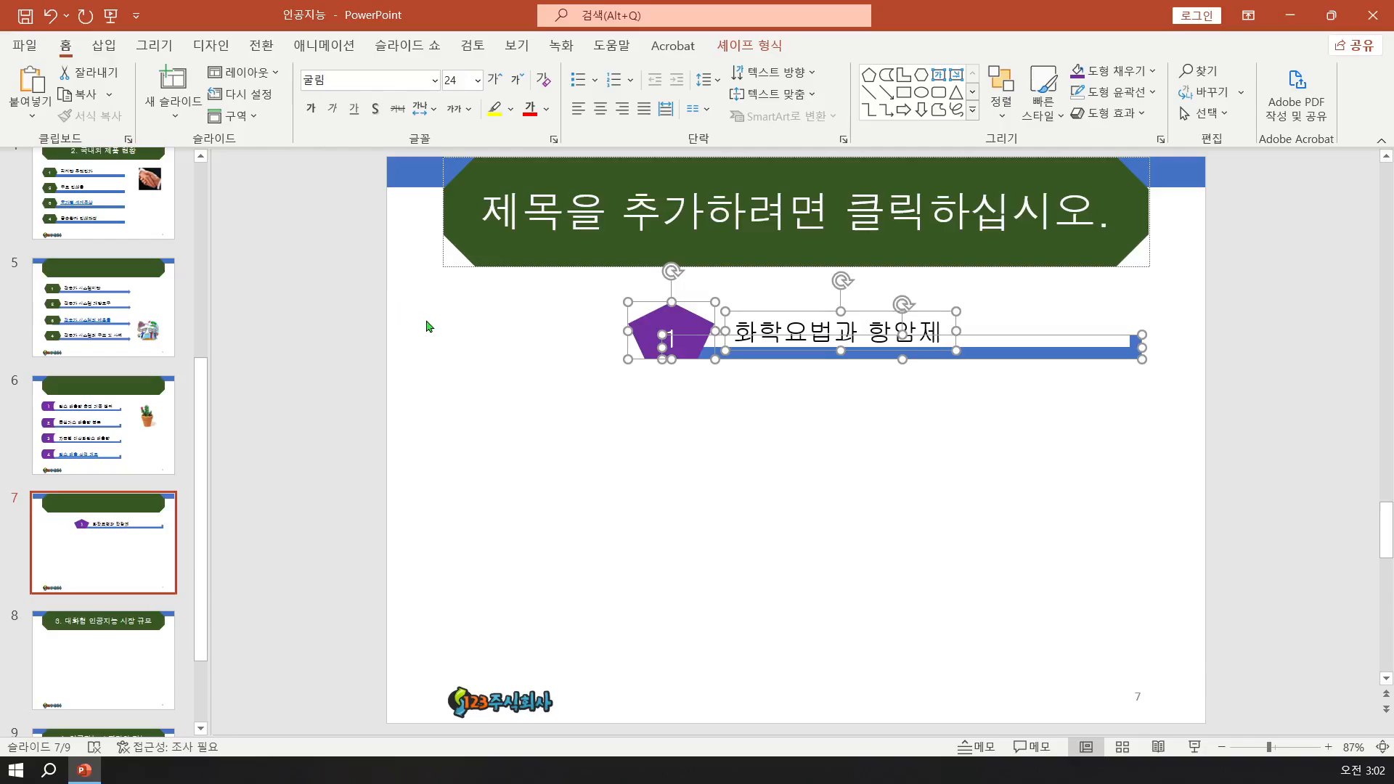
click(790, 331)
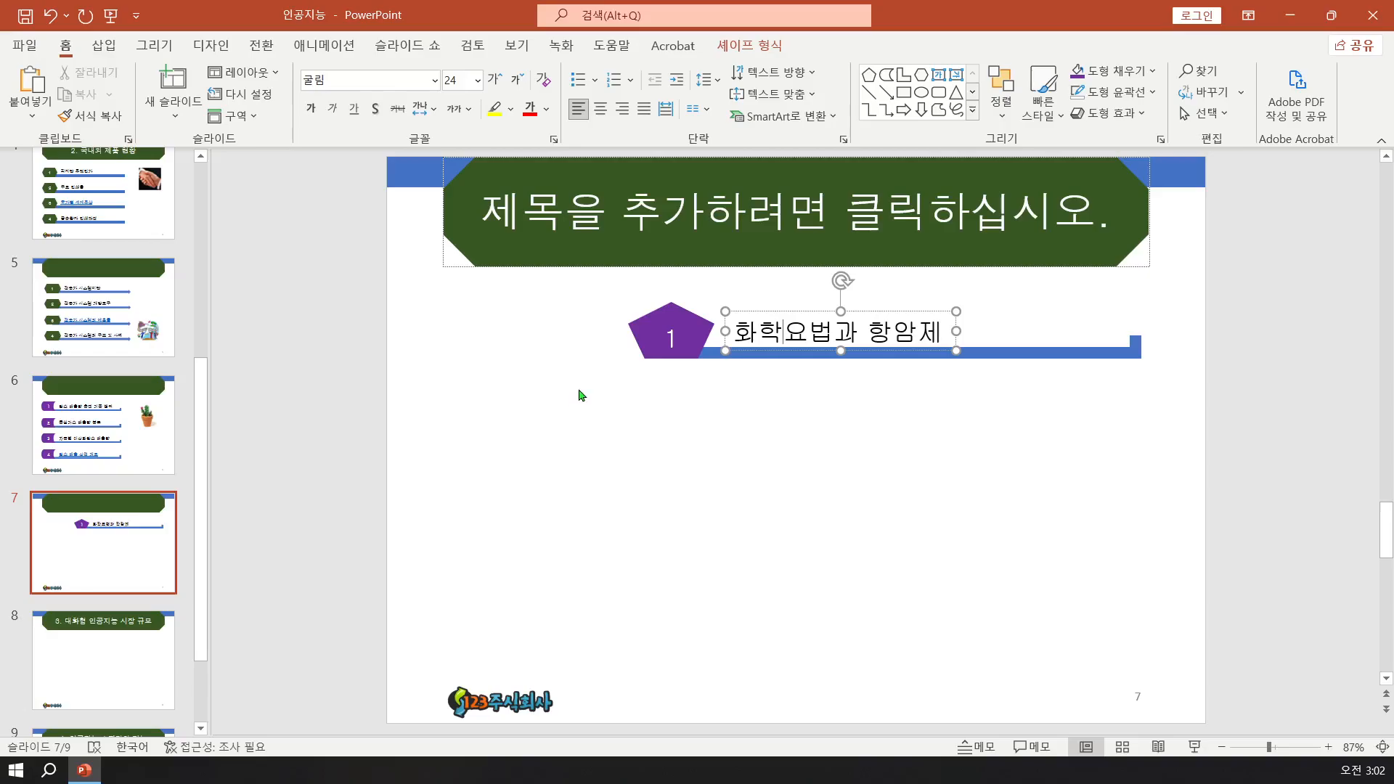
- Copy the complete first row three times straight below itself with even spacing
drag(578, 387, 1168, 295)
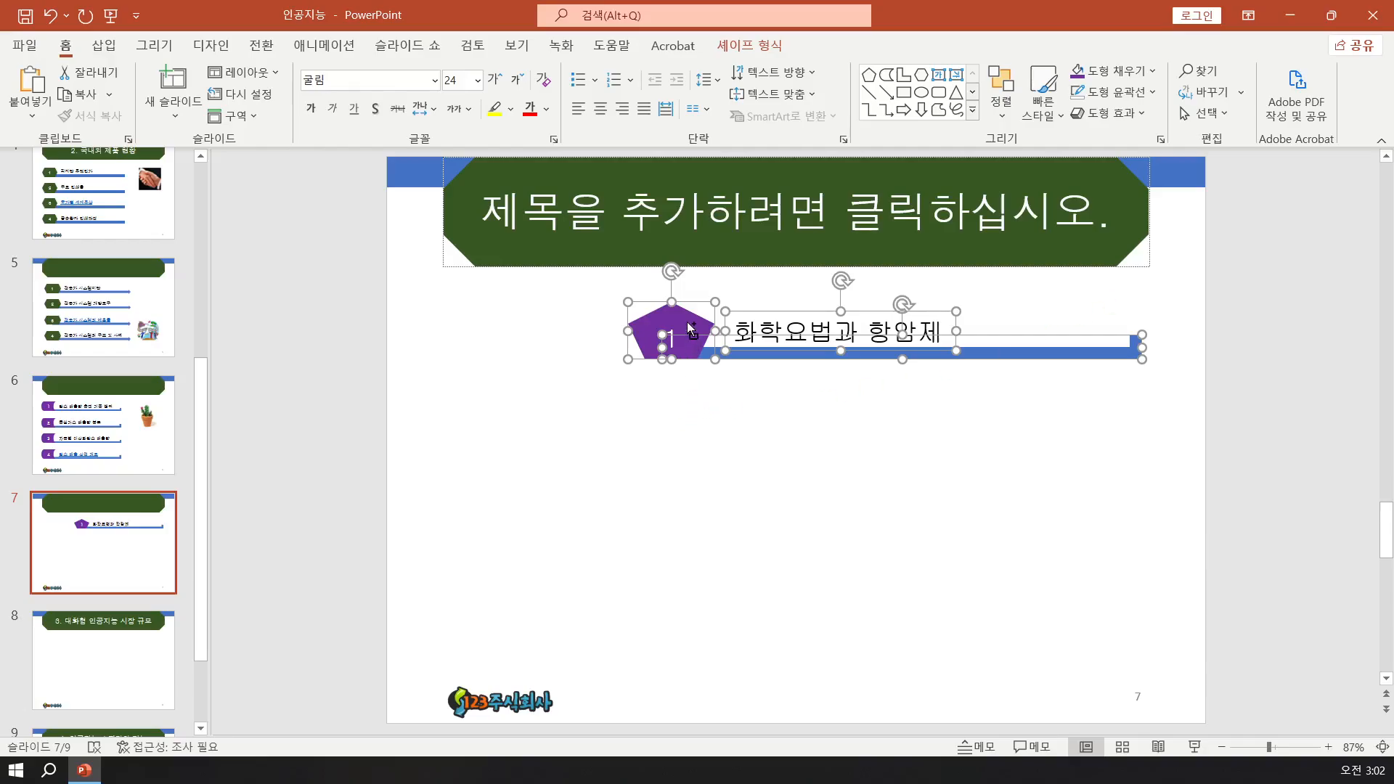
drag(691, 330, 692, 603)
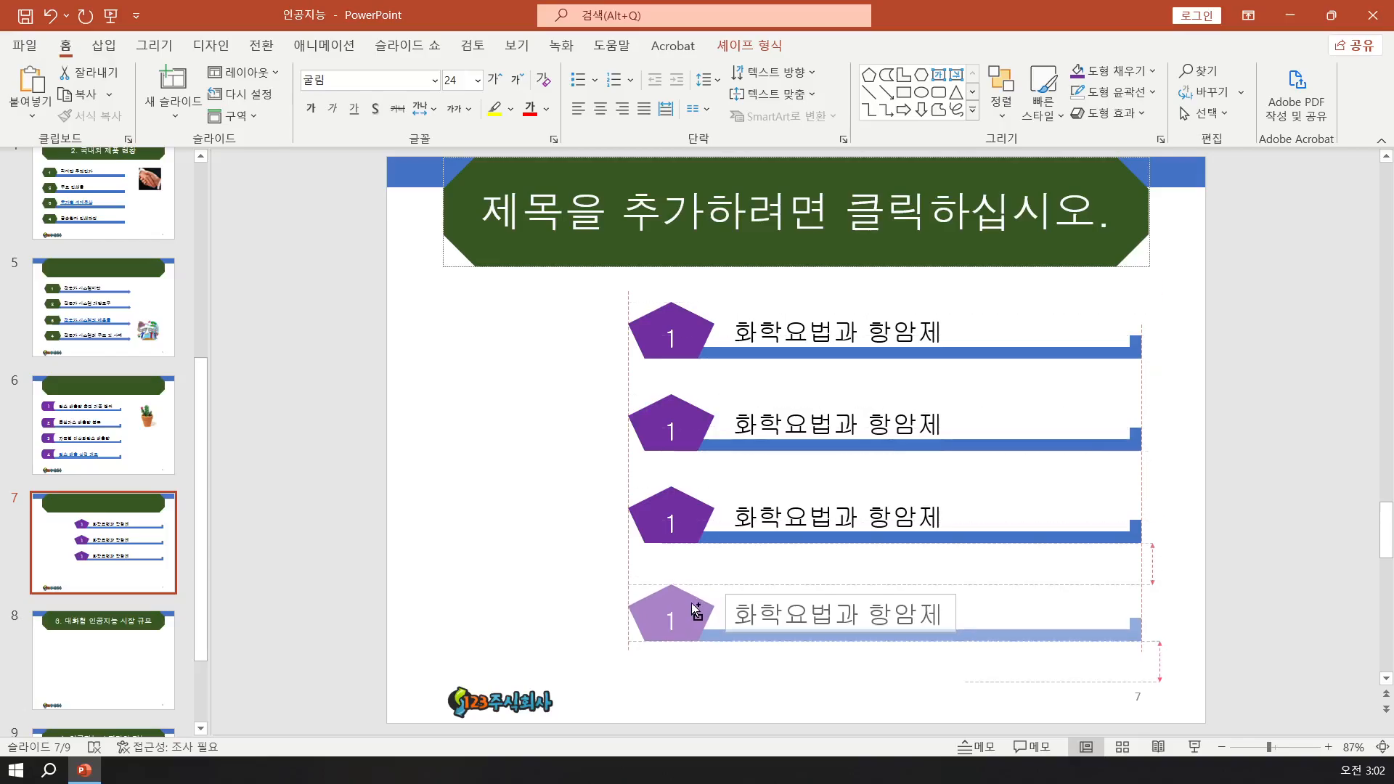
drag(693, 602, 695, 604)
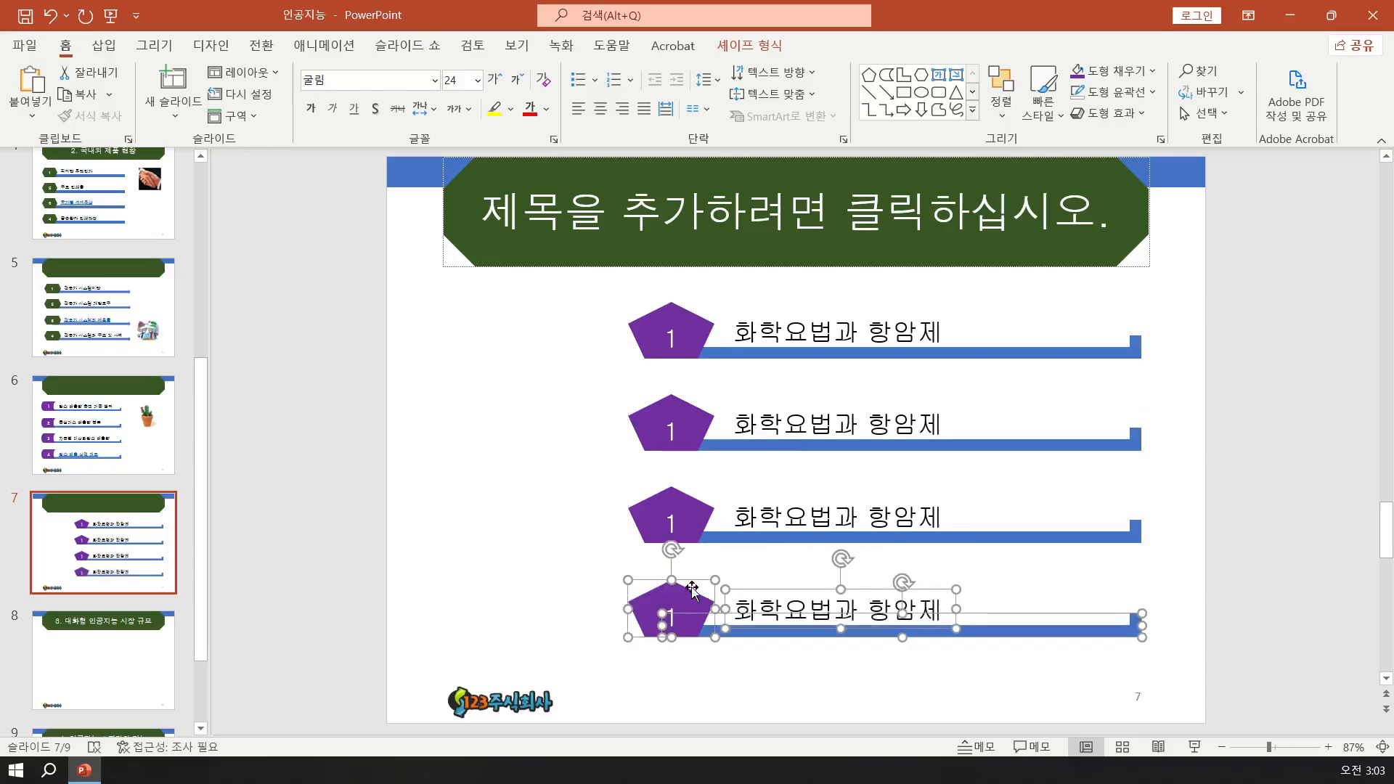
- Renumber the pentagons in the three copied rows as 2, 3 and 4
click(670, 433)
double_click(669, 433)
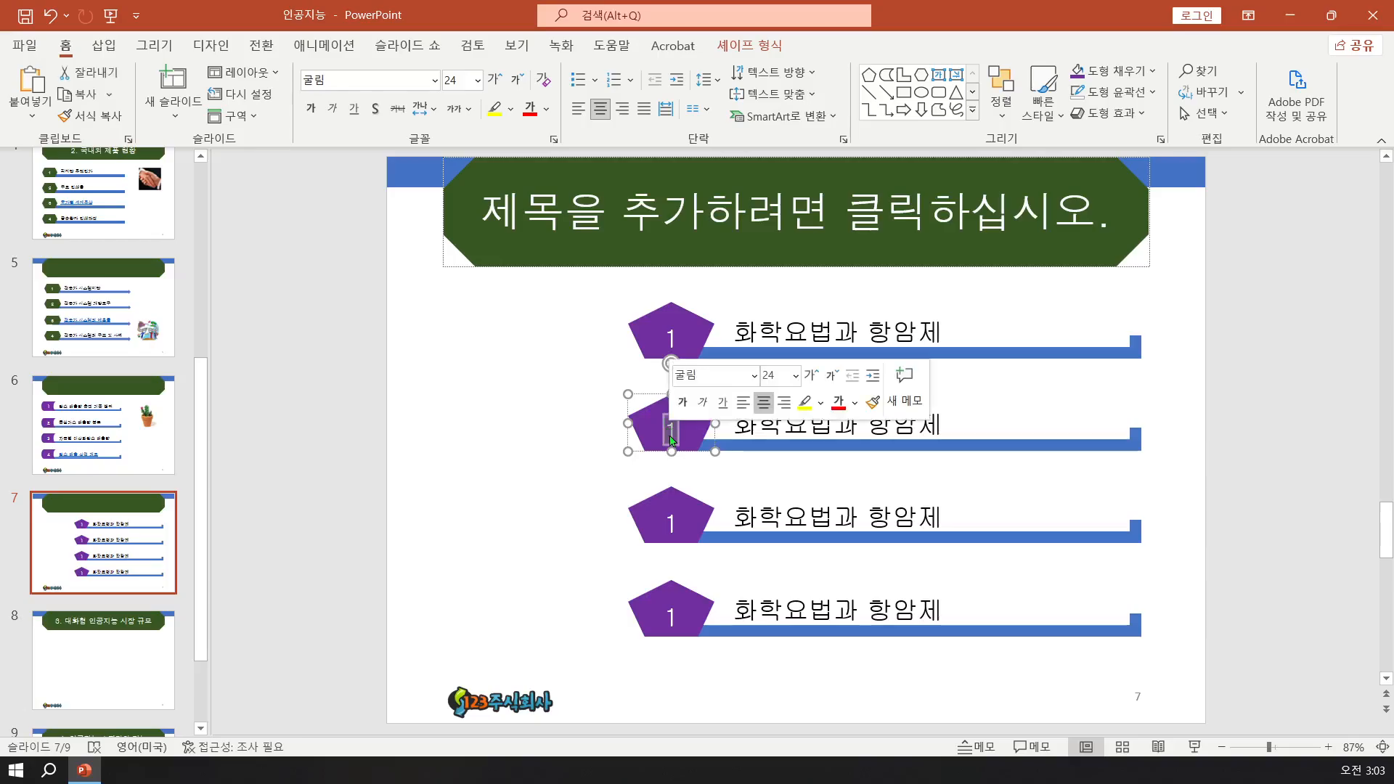
text(2)
double_click(668, 526)
text(3)
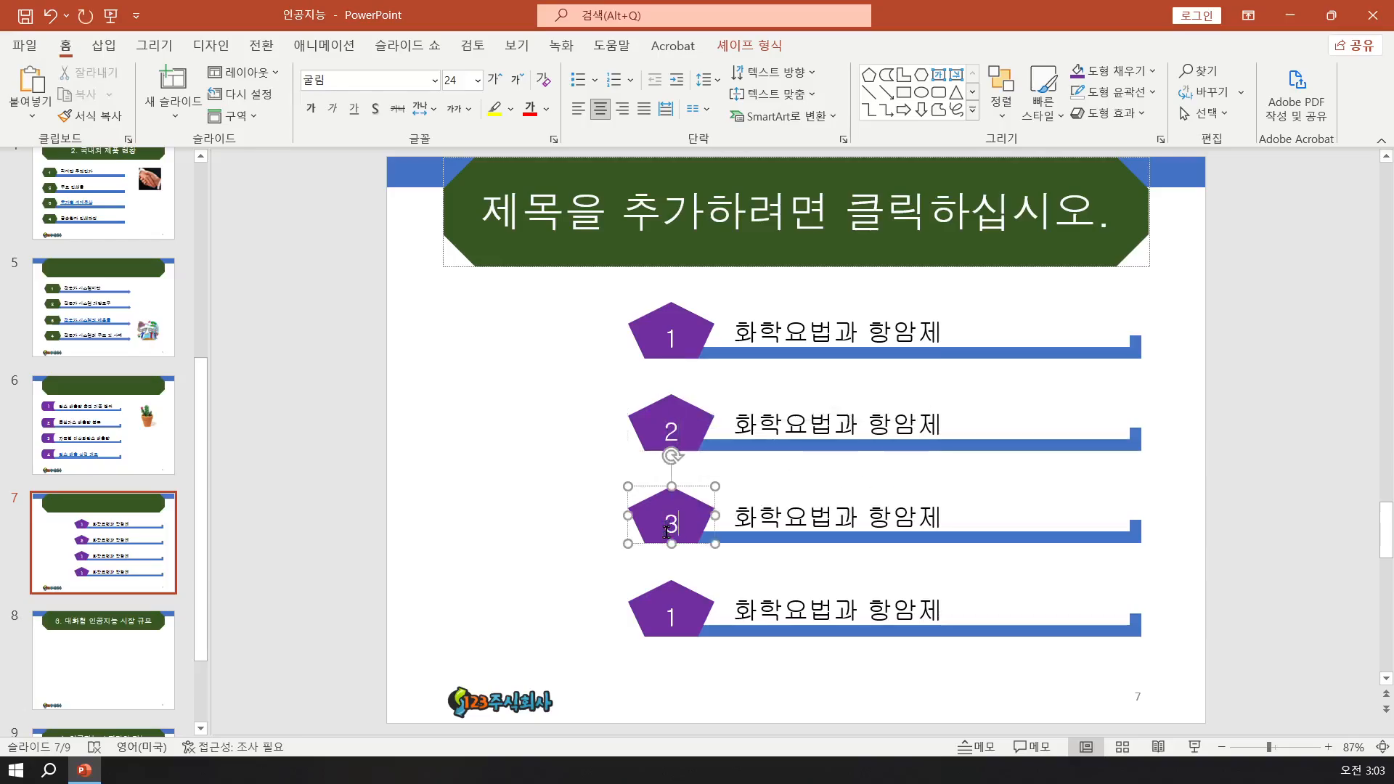
double_click(669, 616)
text(4)
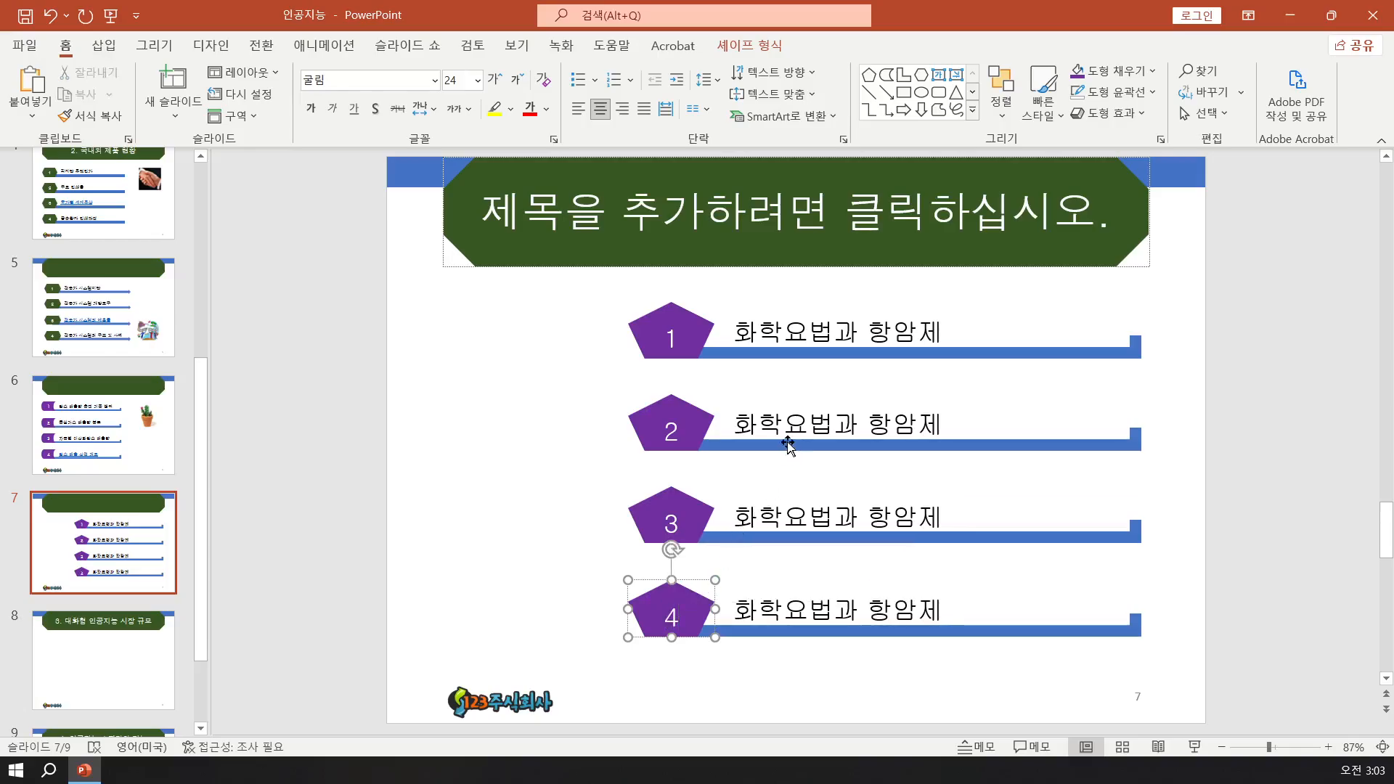
- Change the second row's label to 항암화학요법
click(737, 425)
drag(737, 425, 871, 431)
key(Delete)
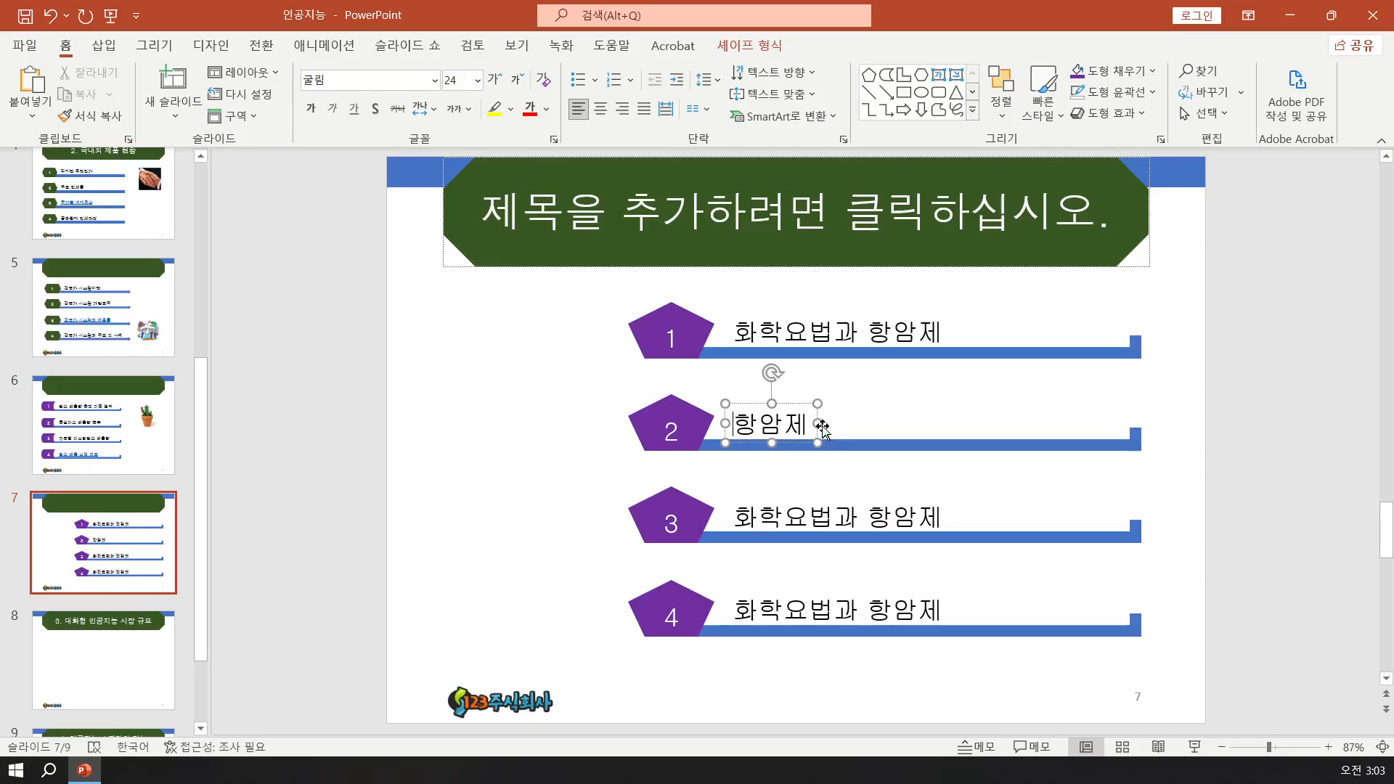
click(780, 425)
key(Delete)
text(화학ㅇ)
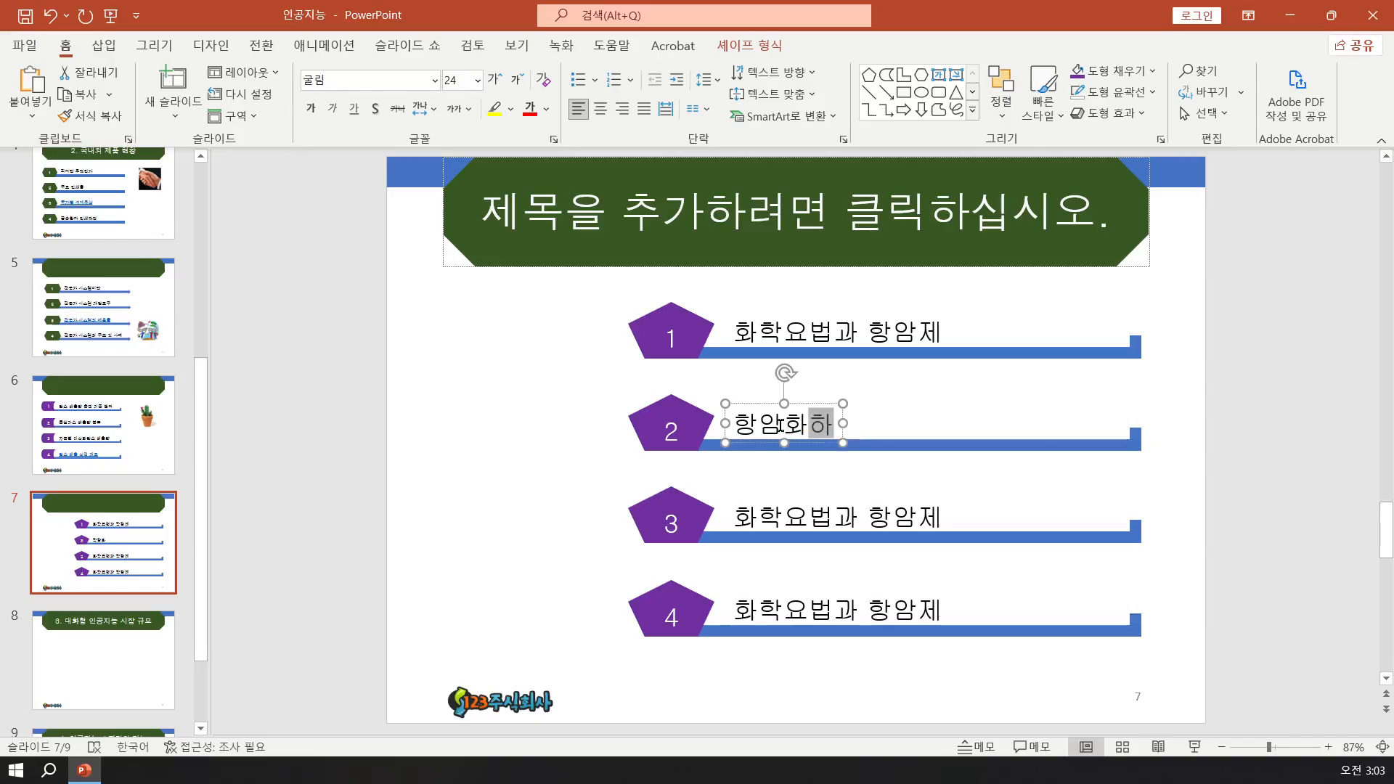
text(요법)
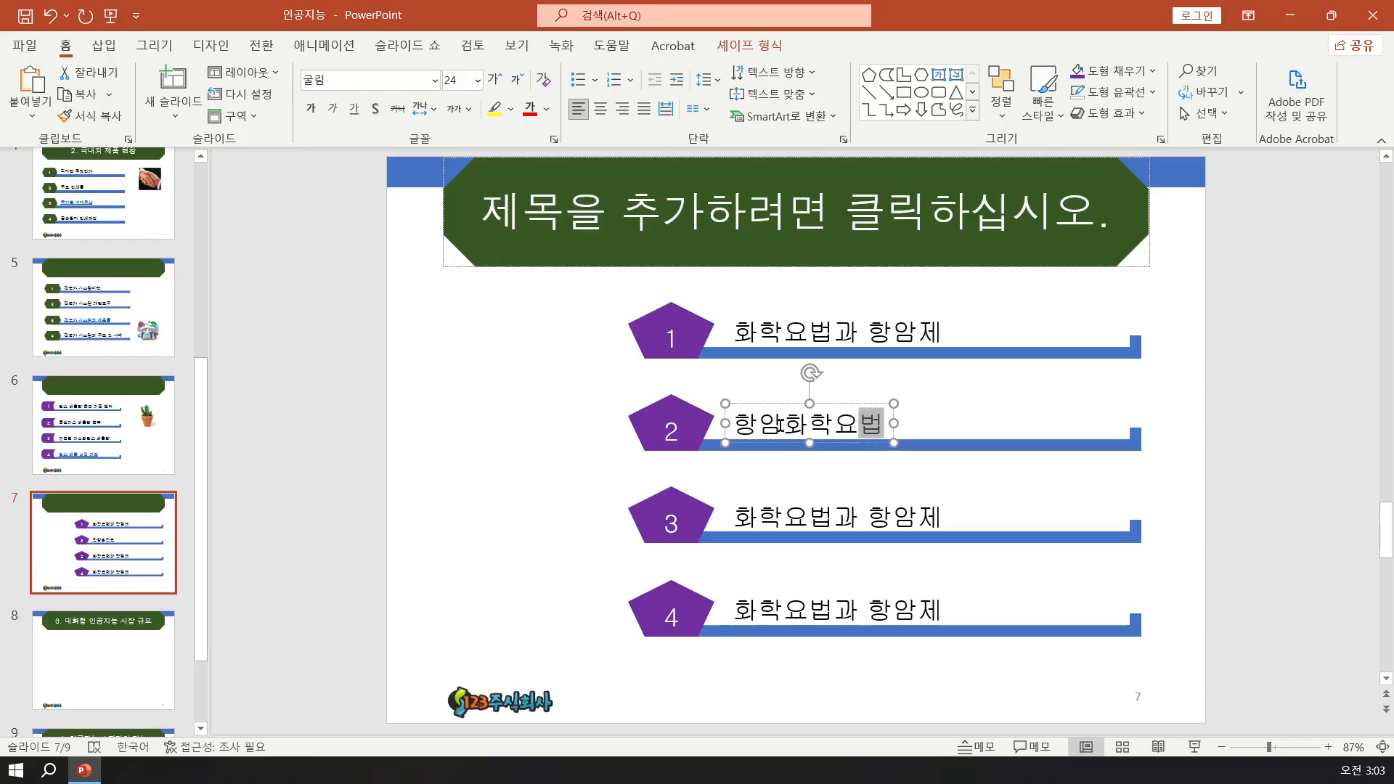
- Replace the third row's label with 암 발생 및 조발생률
double_click(759, 524)
triple_click(758, 525)
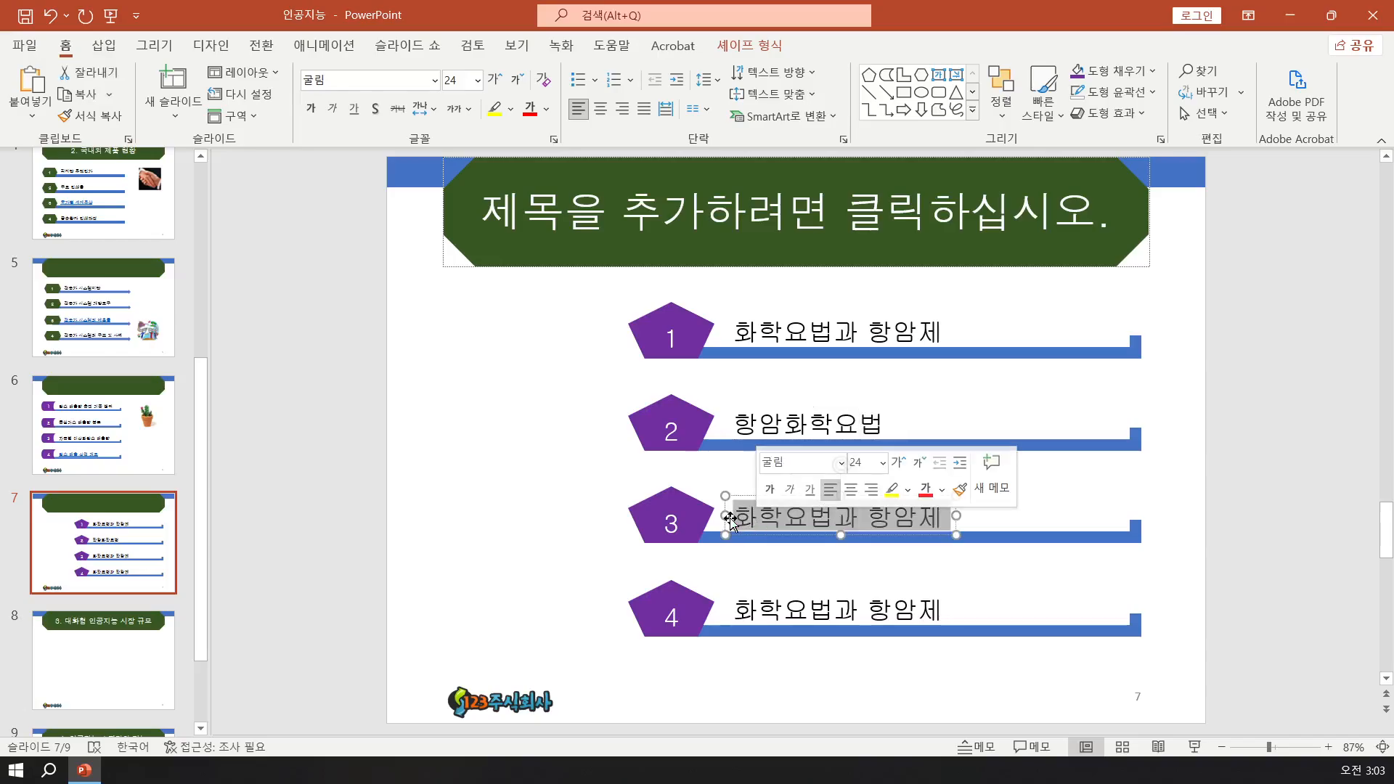
text(암 발생)
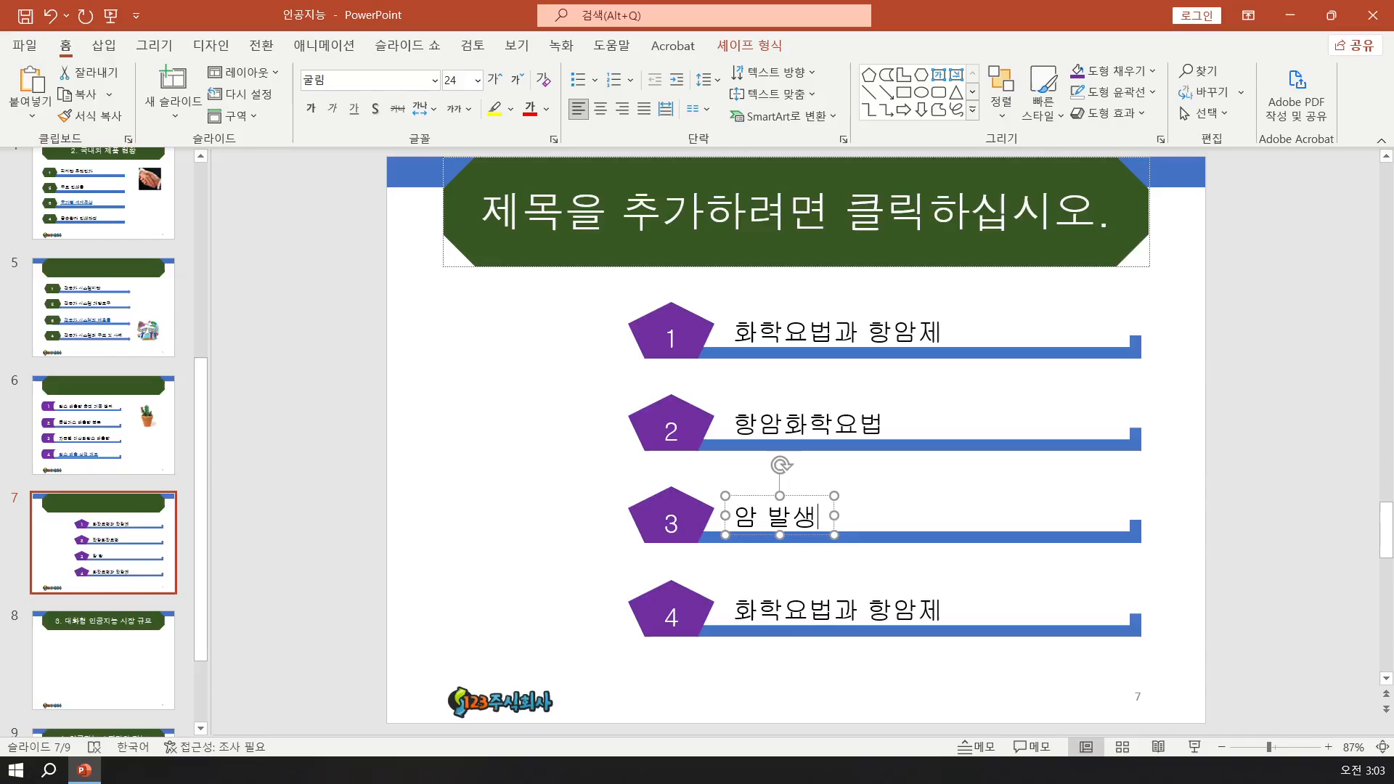
text( 및 조발생)
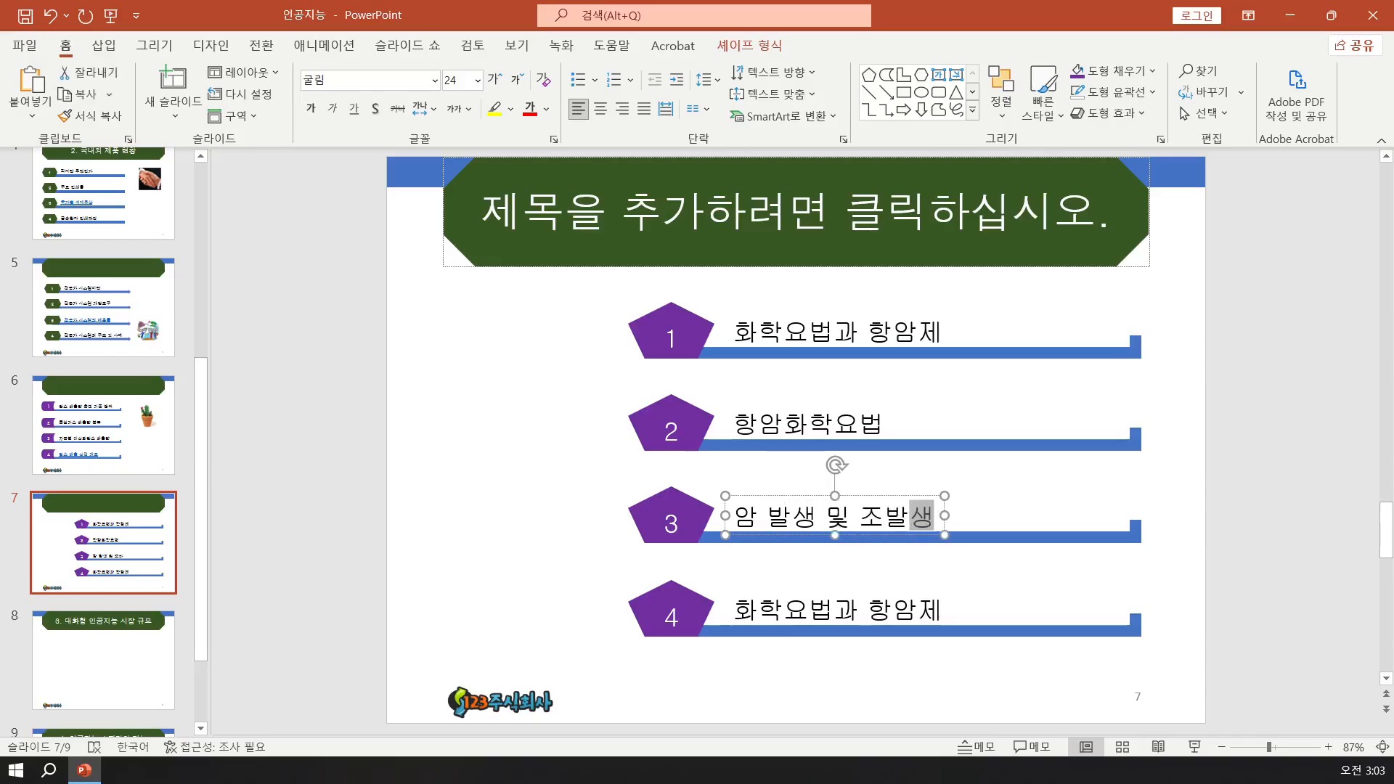
text(률)
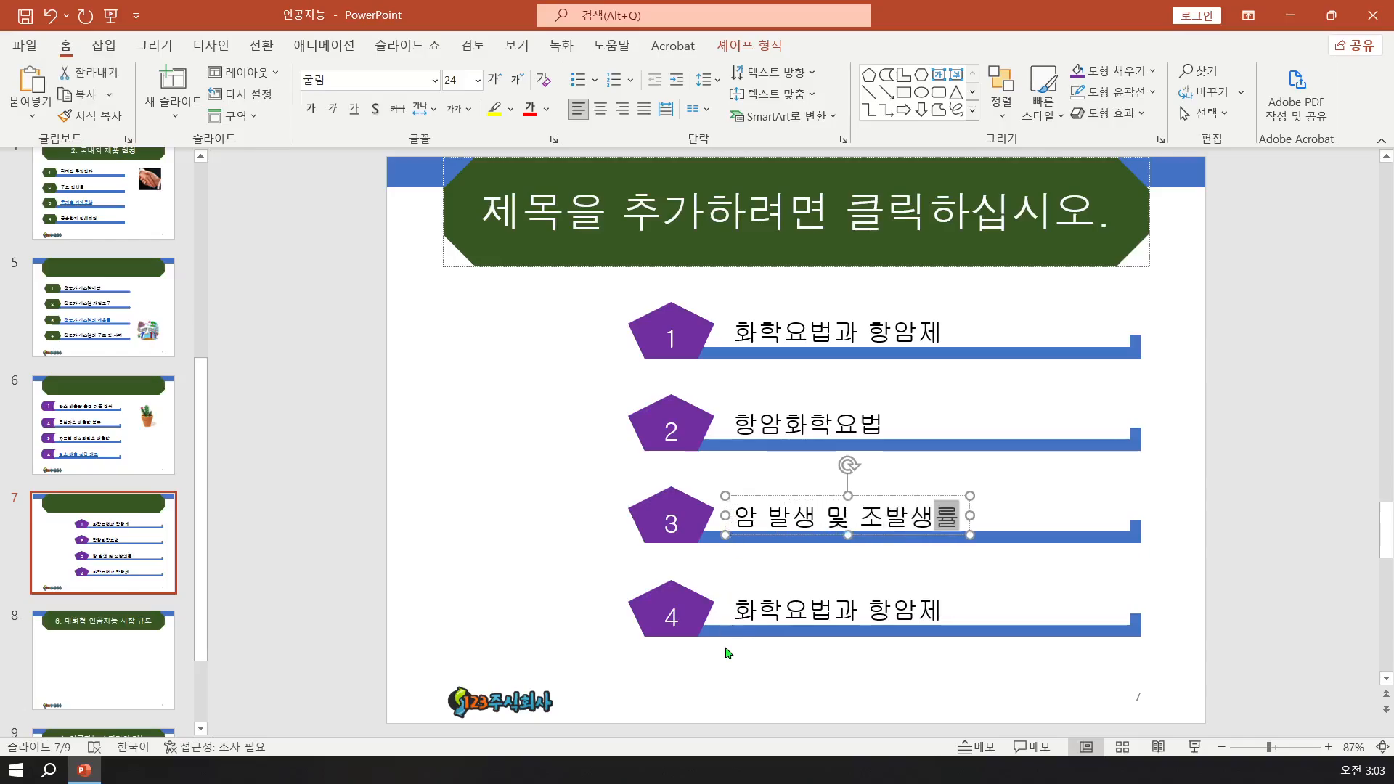
- Replace the fourth row's label with 암의 종류
click(737, 610)
triple_click(737, 610)
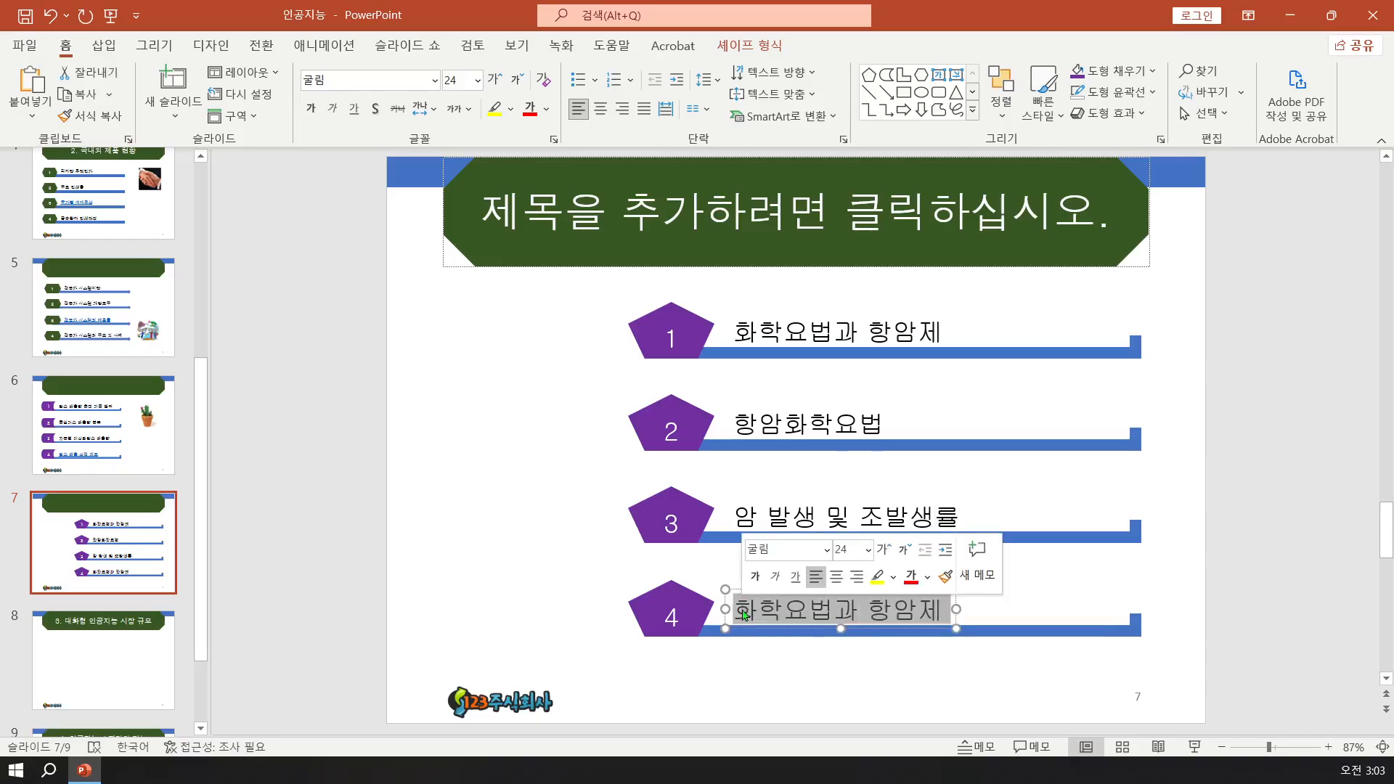
text(암의 종류)
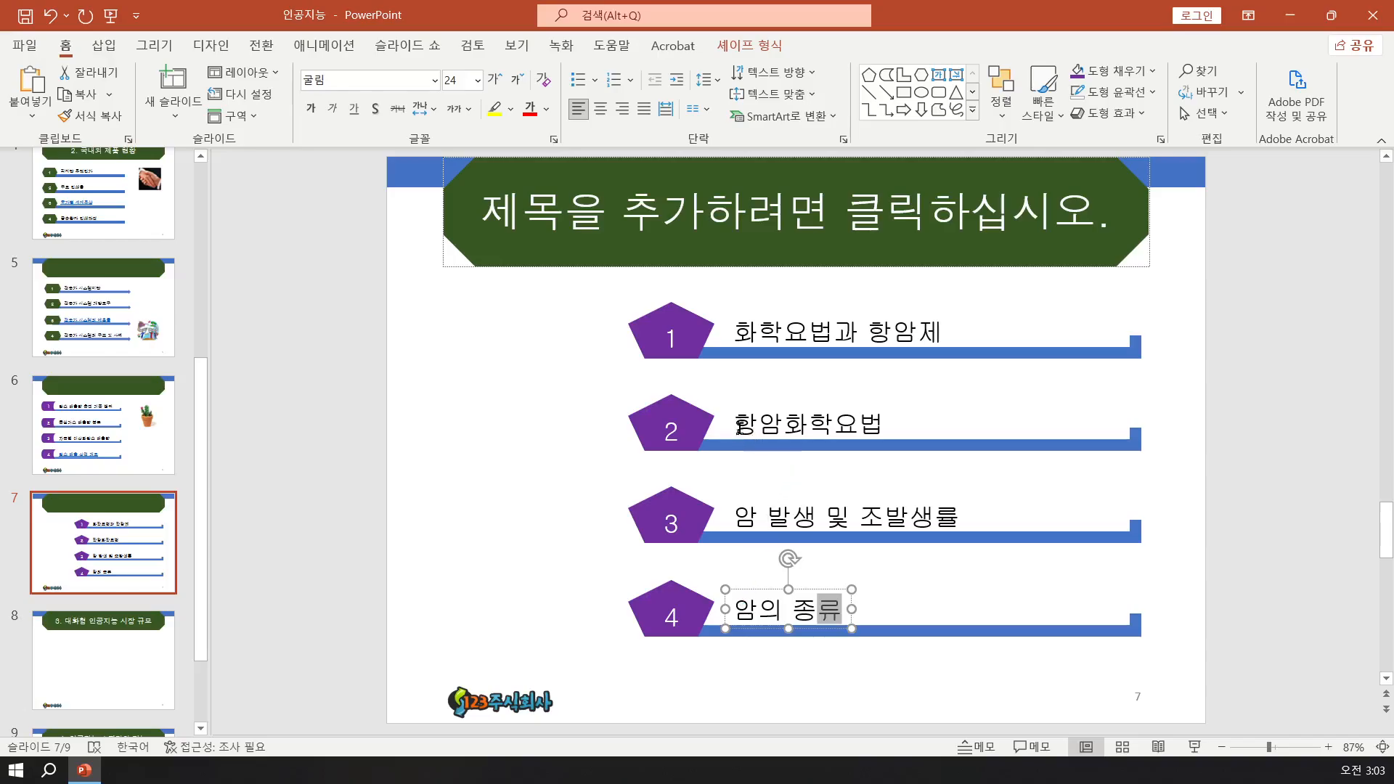
- Hyperlink the second row's label 항암화학요법 to slide 4, 2. 국내외 제품 현황, in this document
drag(736, 426, 878, 427)
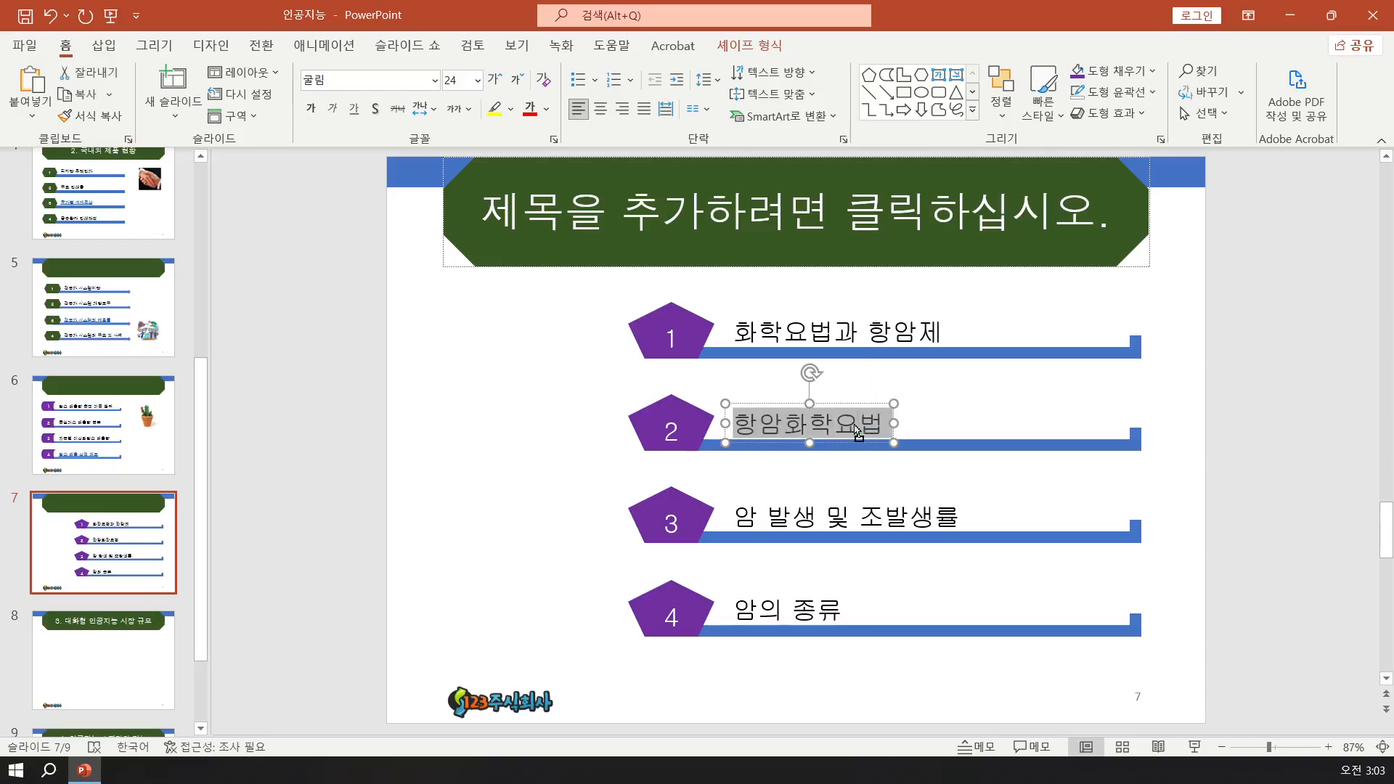
right_click(856, 431)
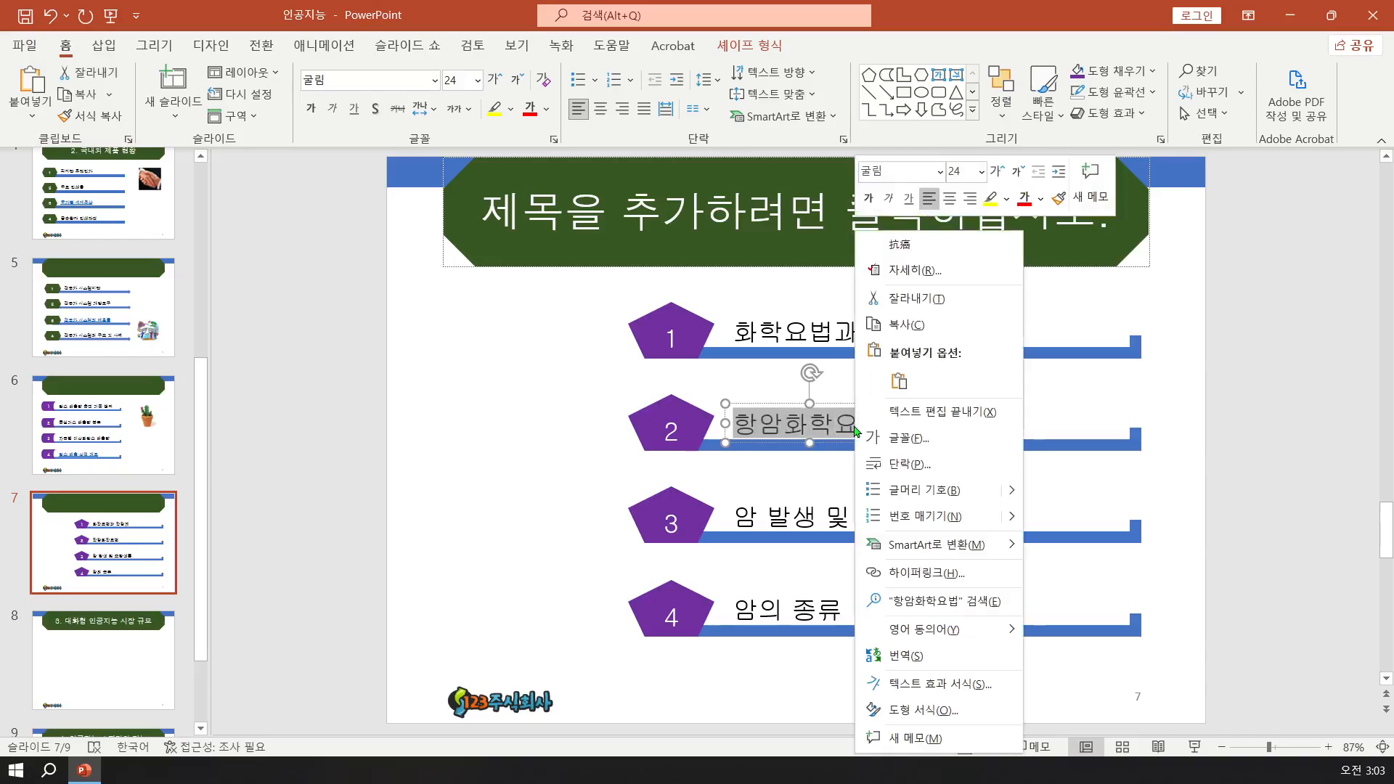
click(898, 576)
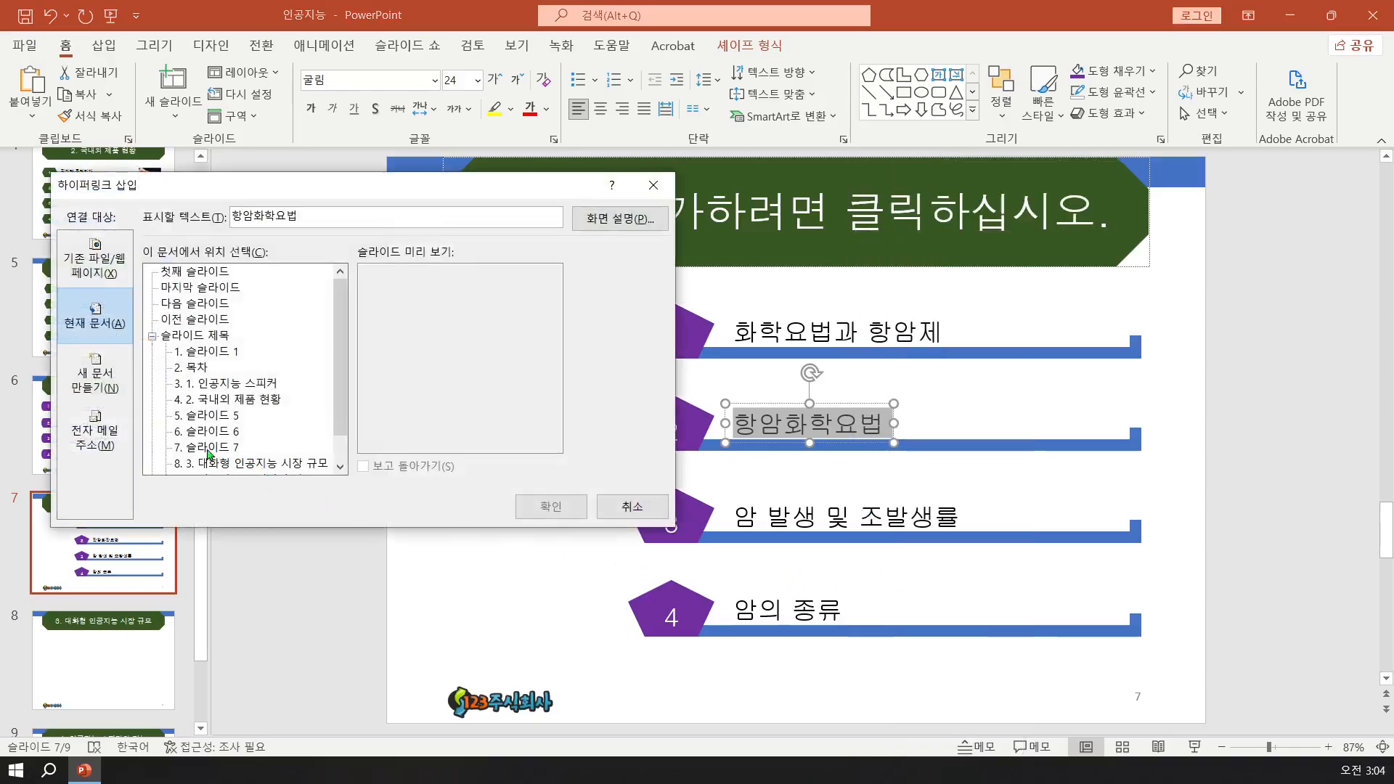
click(93, 399)
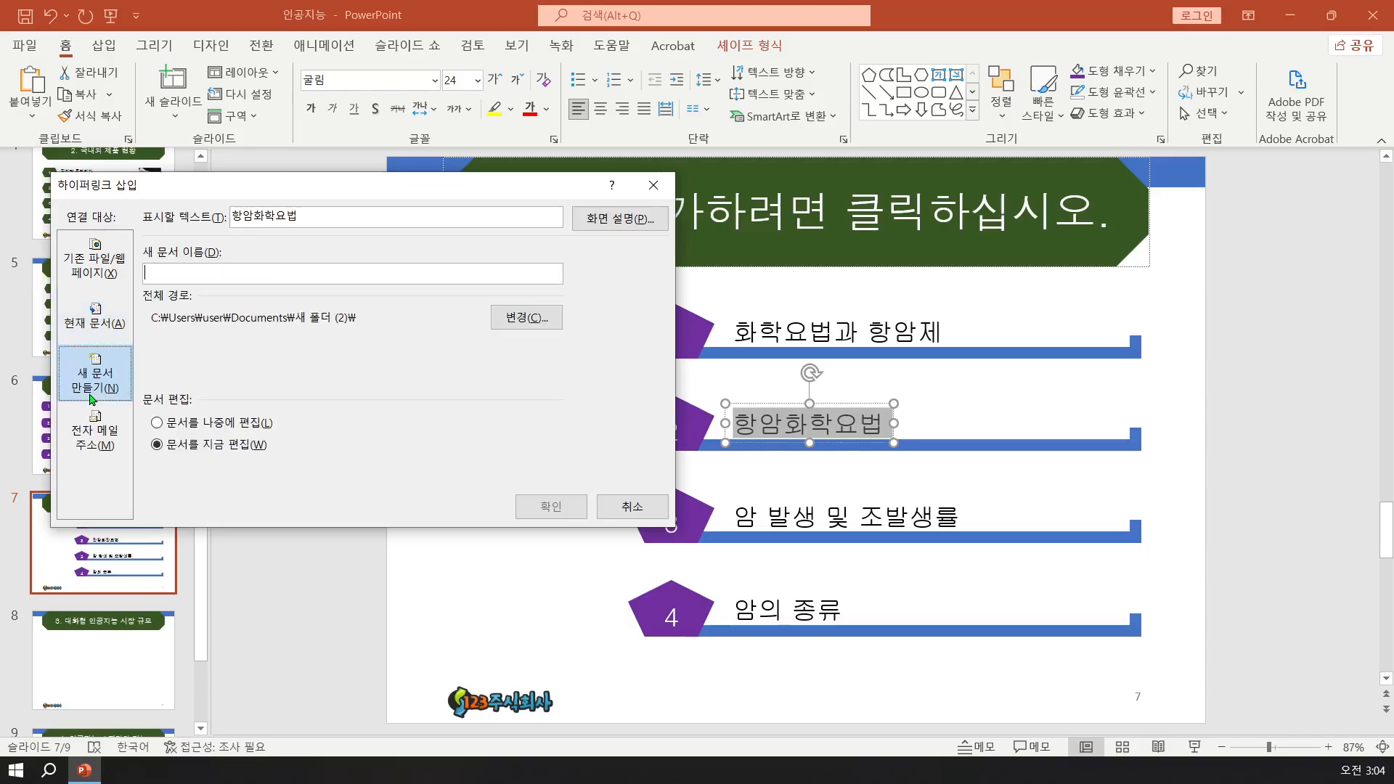
click(95, 324)
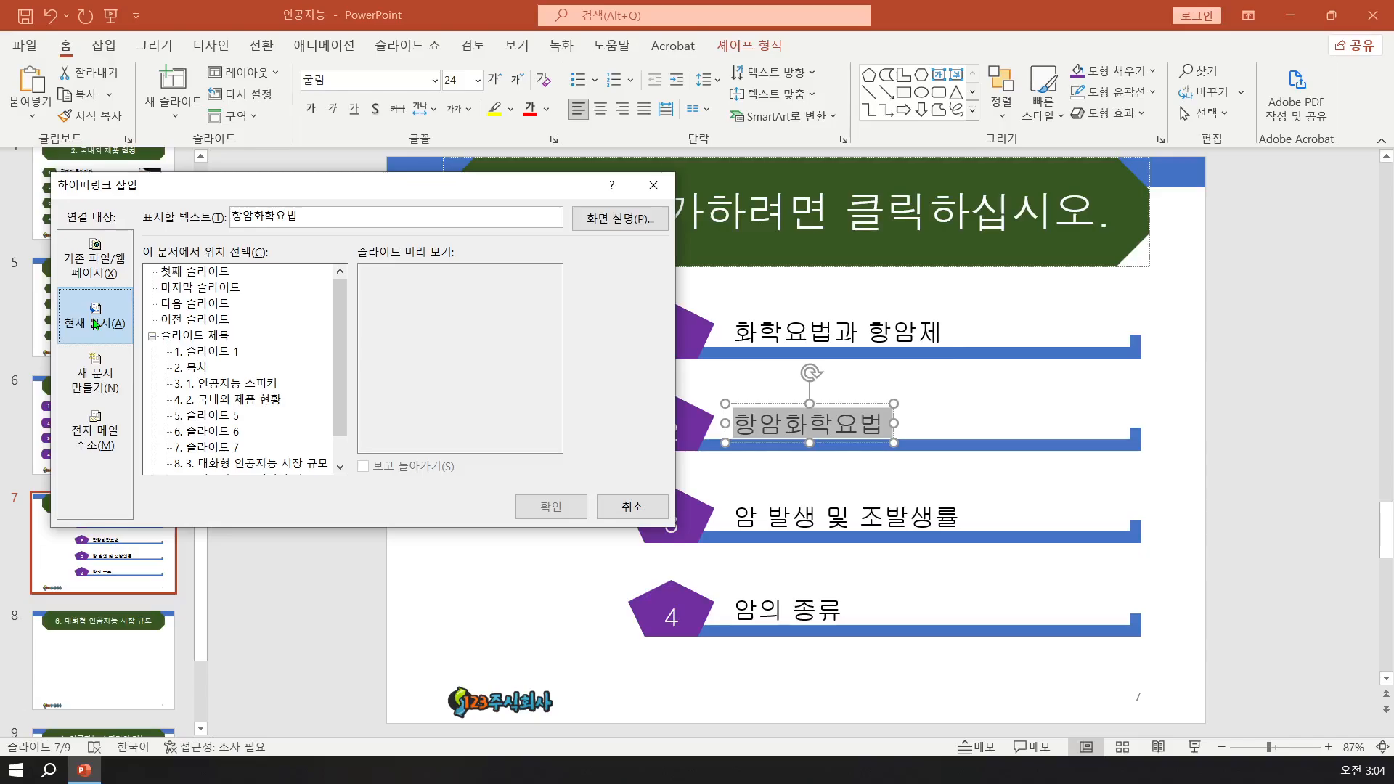
click(206, 405)
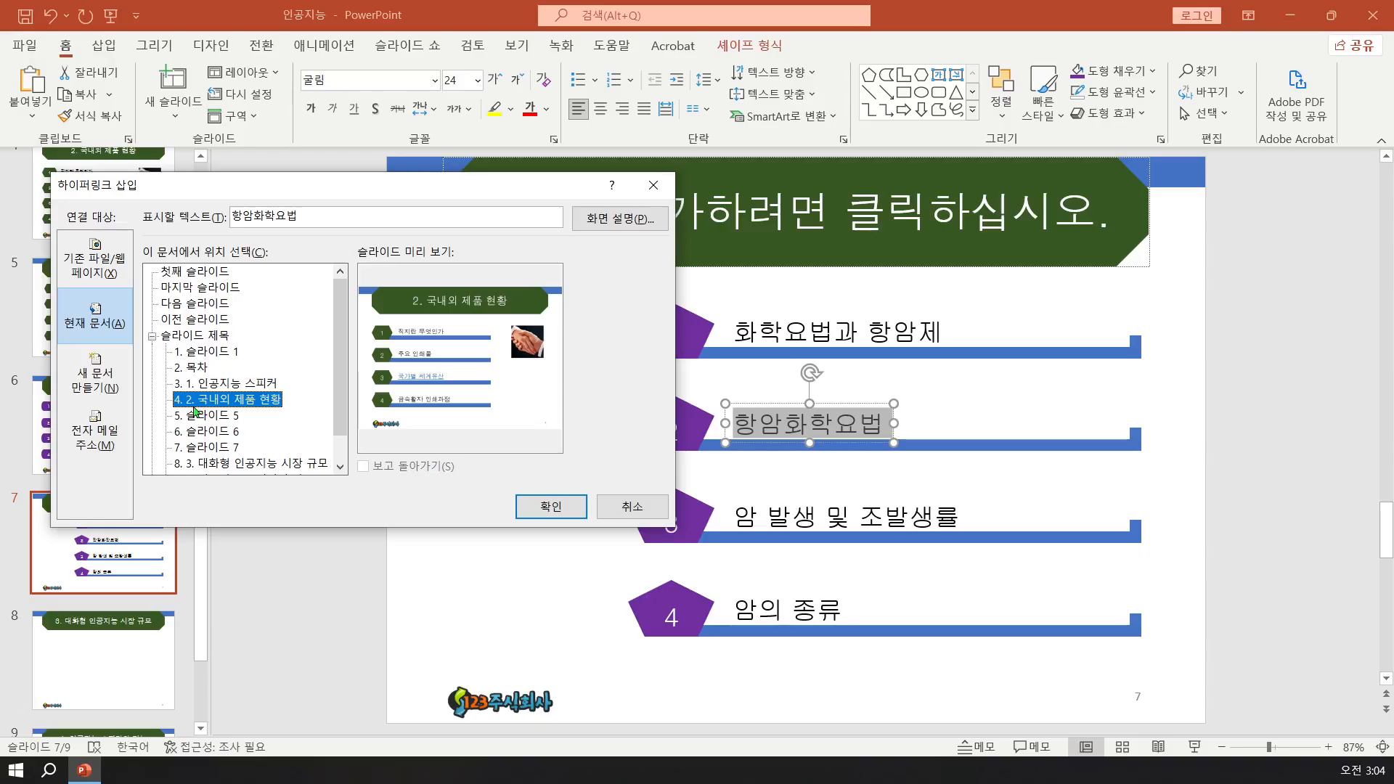
click(546, 509)
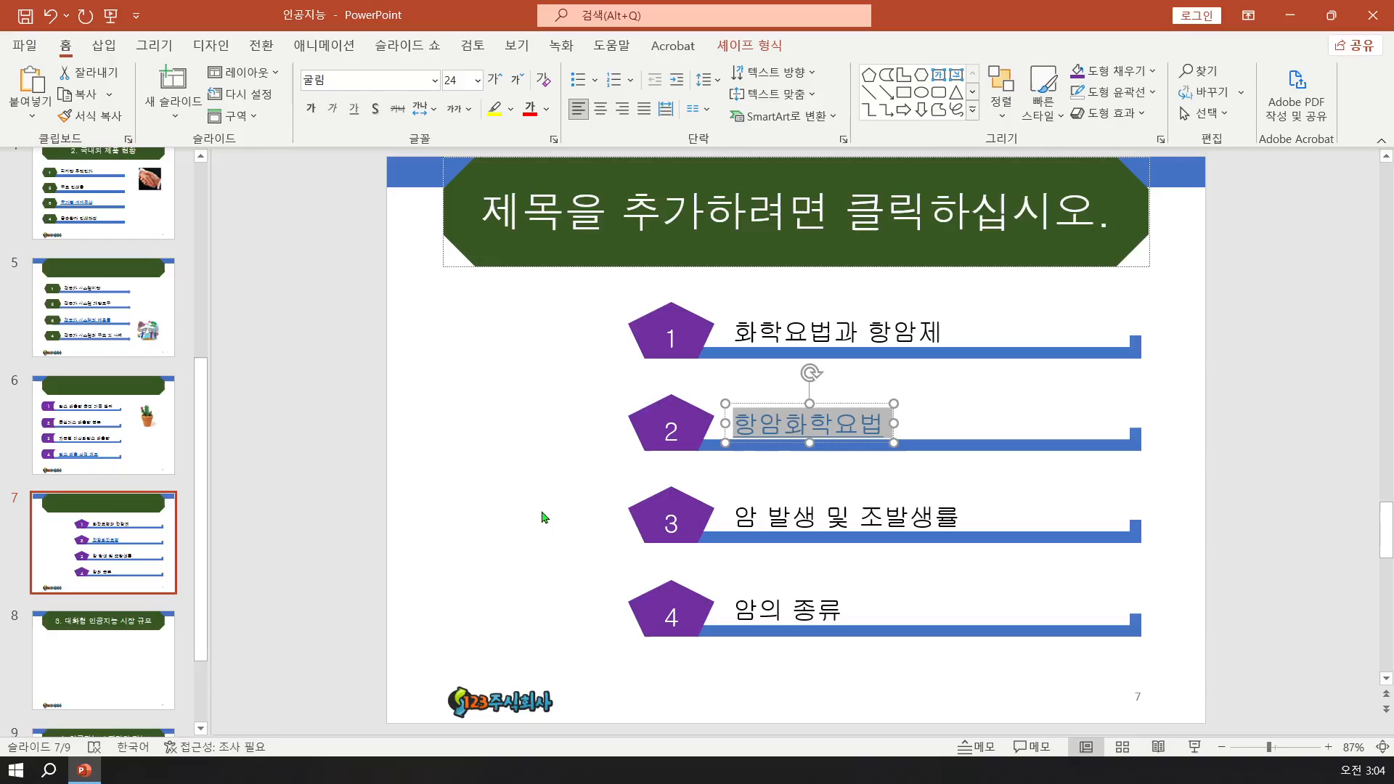
- Insert the picture 그림4 from the Picture folder inside the itq documents folder onto slide 7
click(104, 45)
click(154, 90)
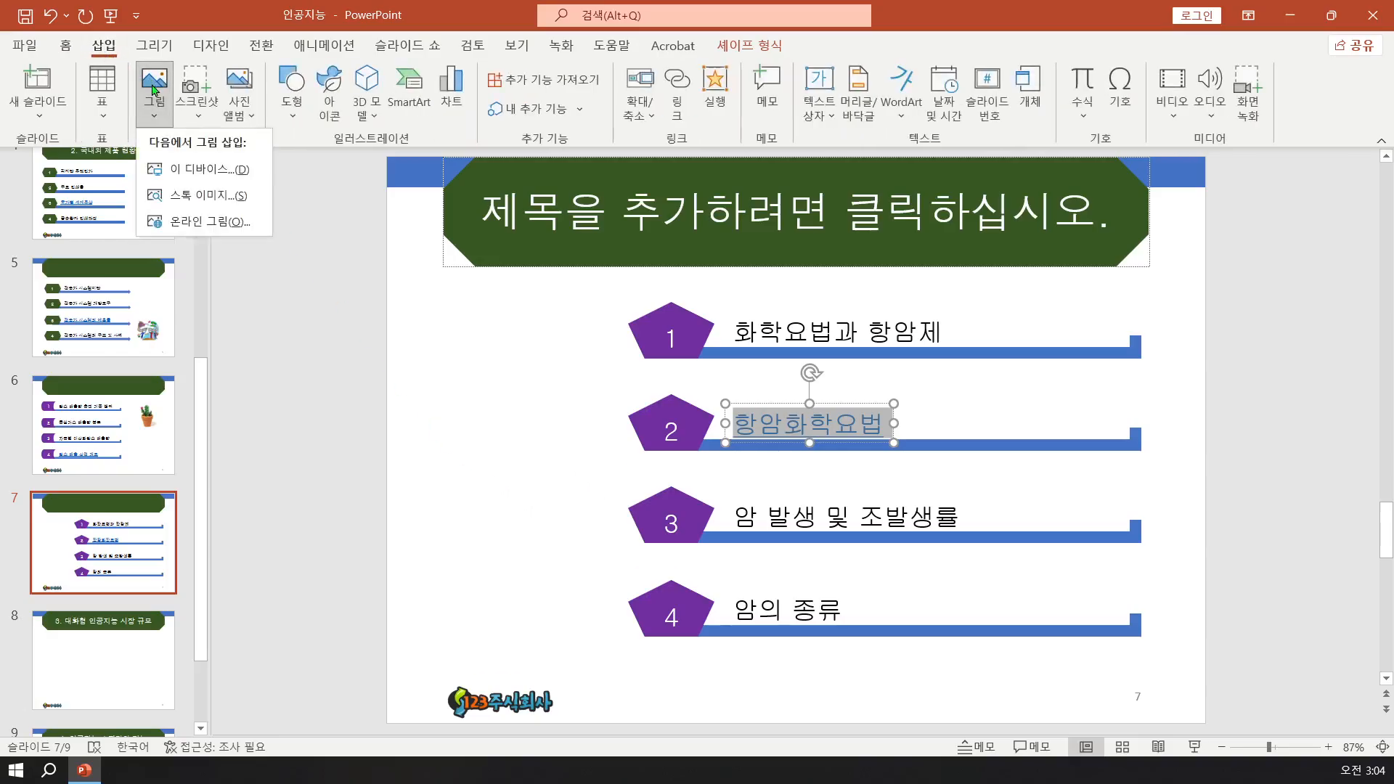
click(174, 169)
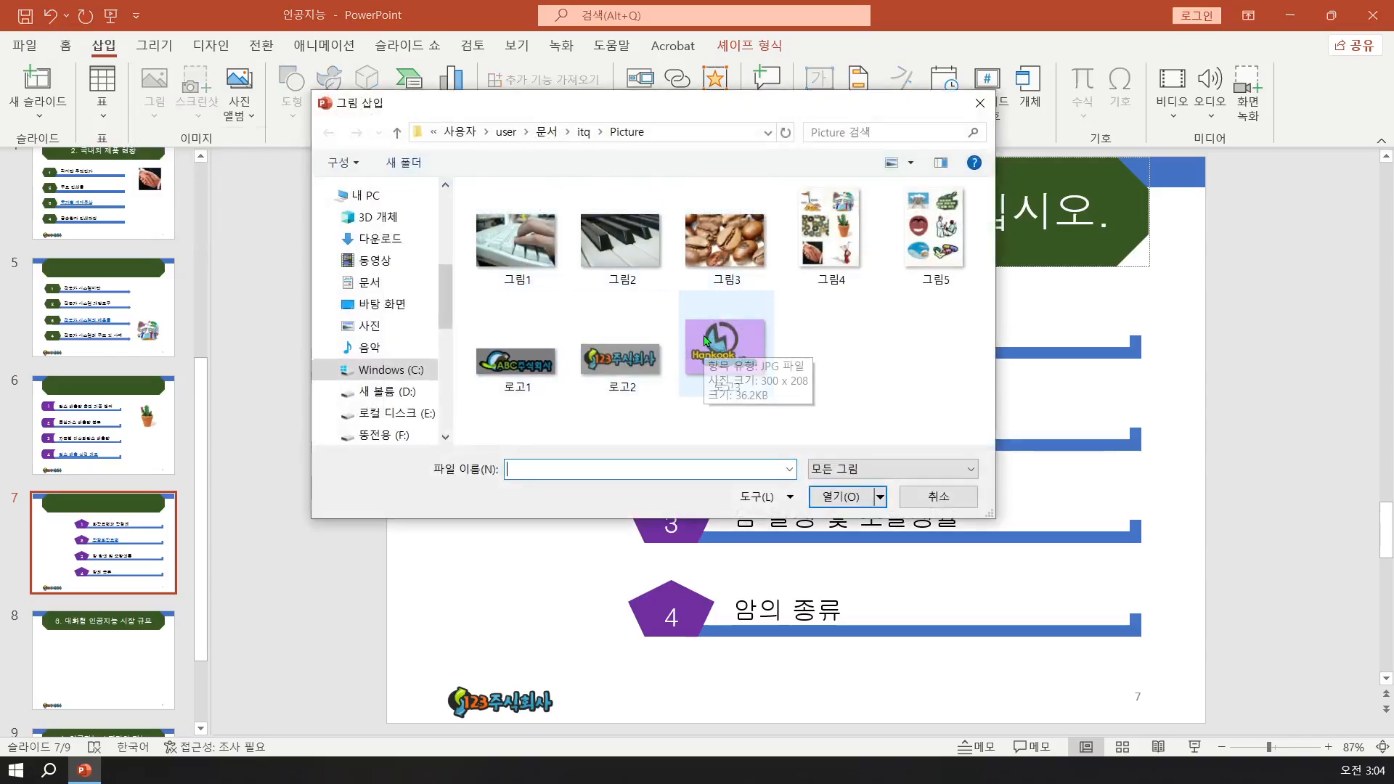
click(372, 284)
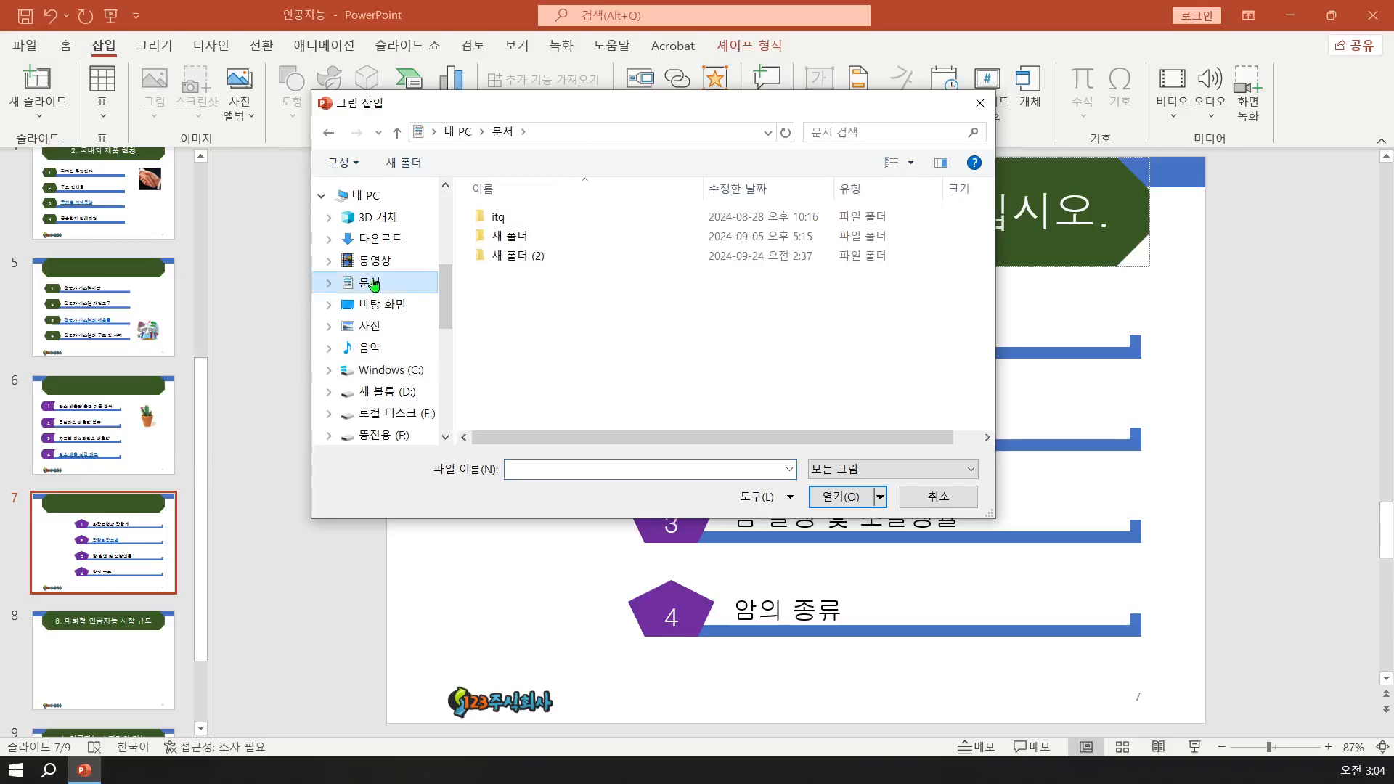
click(507, 220)
double_click(506, 220)
double_click(507, 220)
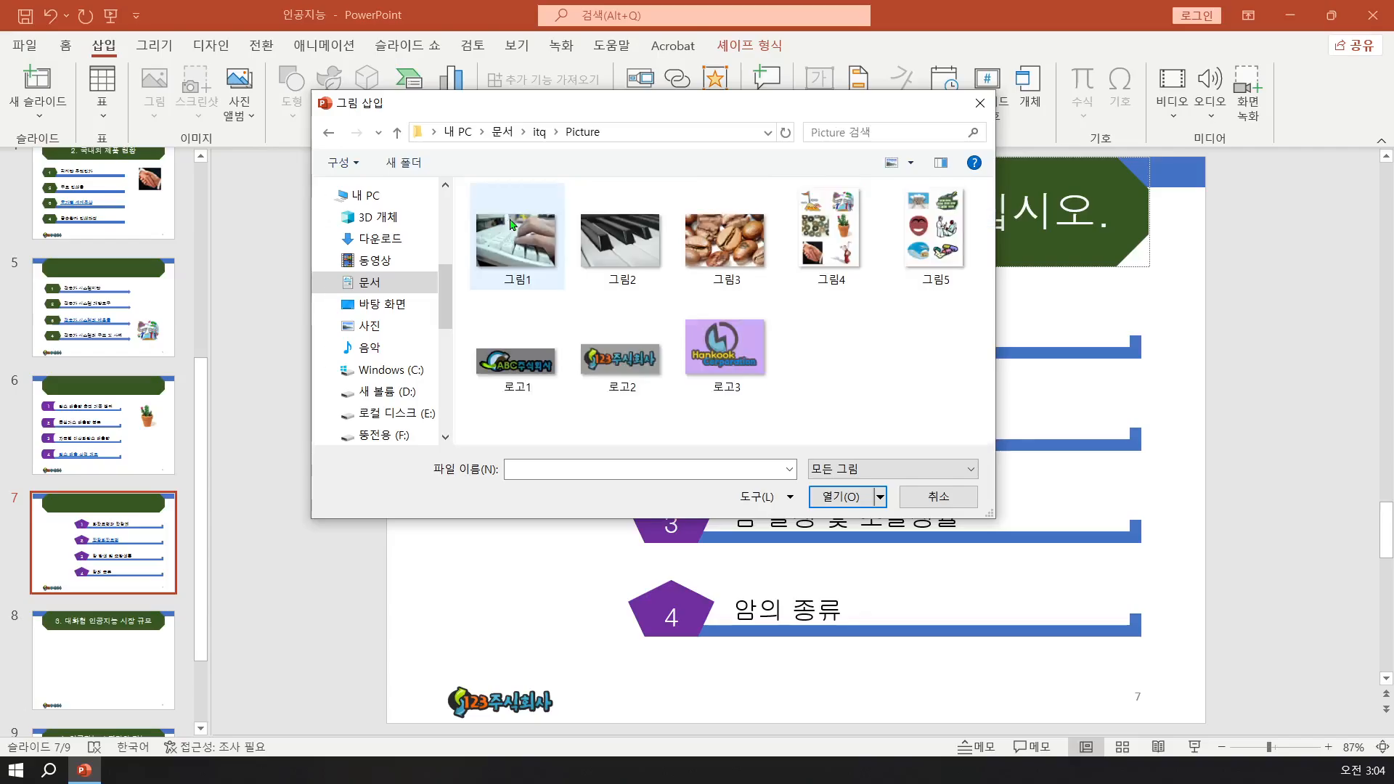
double_click(818, 231)
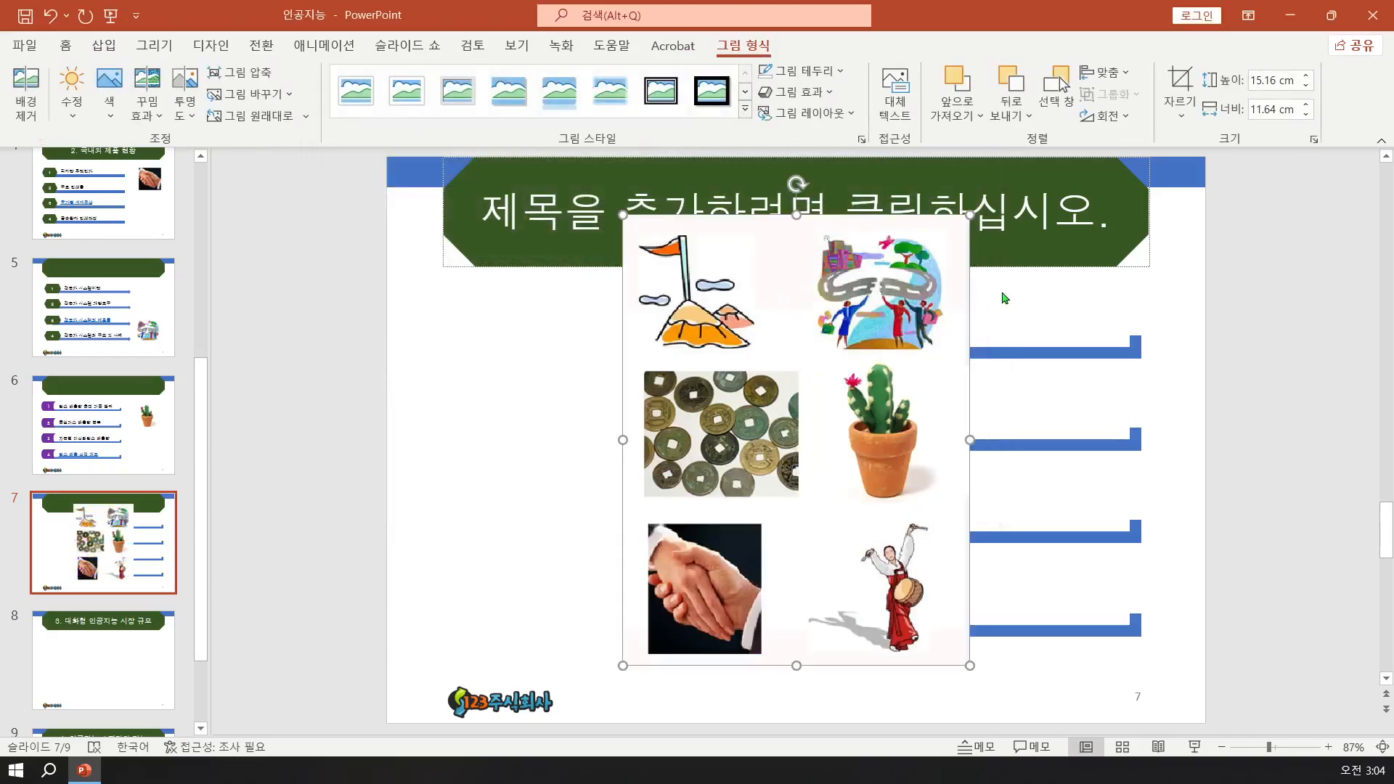
- Crop the picture to its upper-right illustration, about 4.36 cm high and 4.67 cm wide, and place it beside the list's first two rows
click(1168, 85)
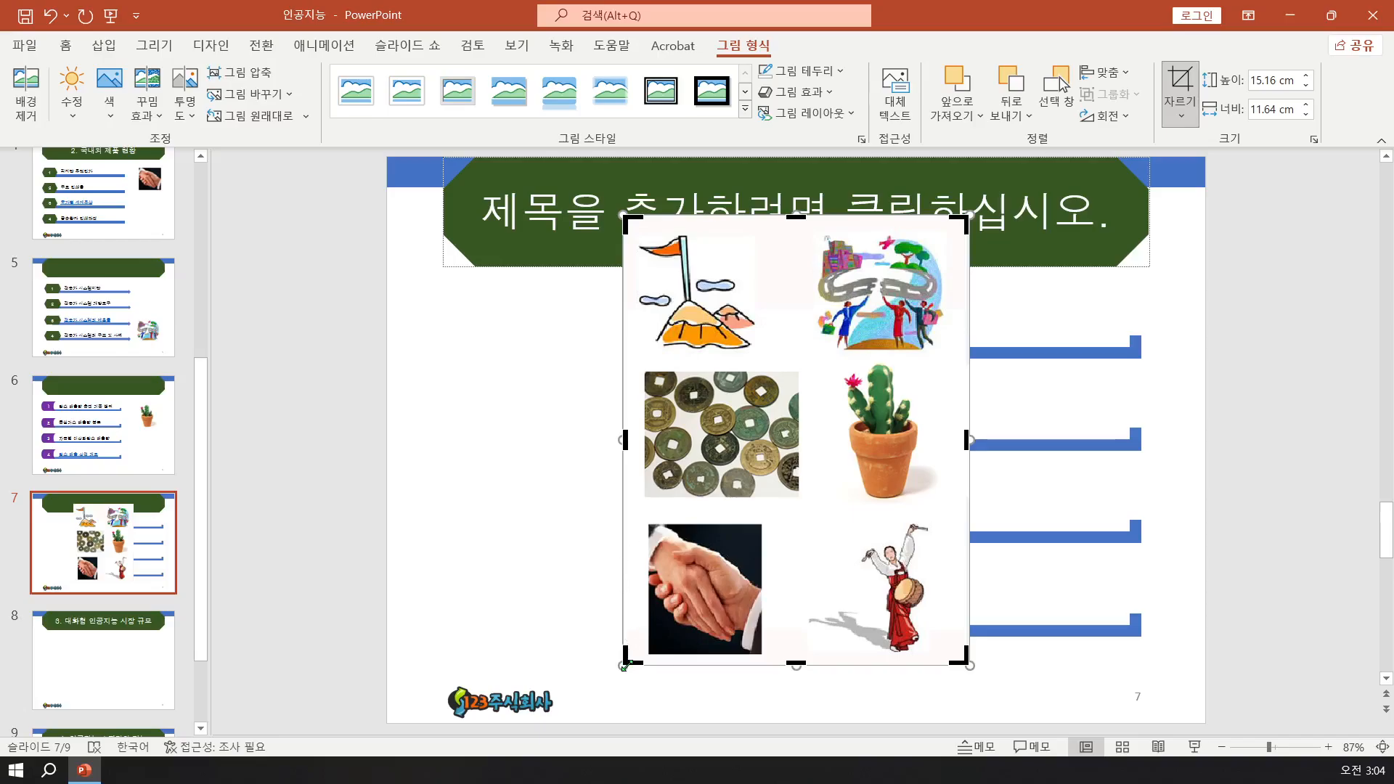
mouse_move(624, 662)
mouse_down()
mouse_move(734, 513)
mouse_move(803, 399)
mouse_move(810, 355)
mouse_up()
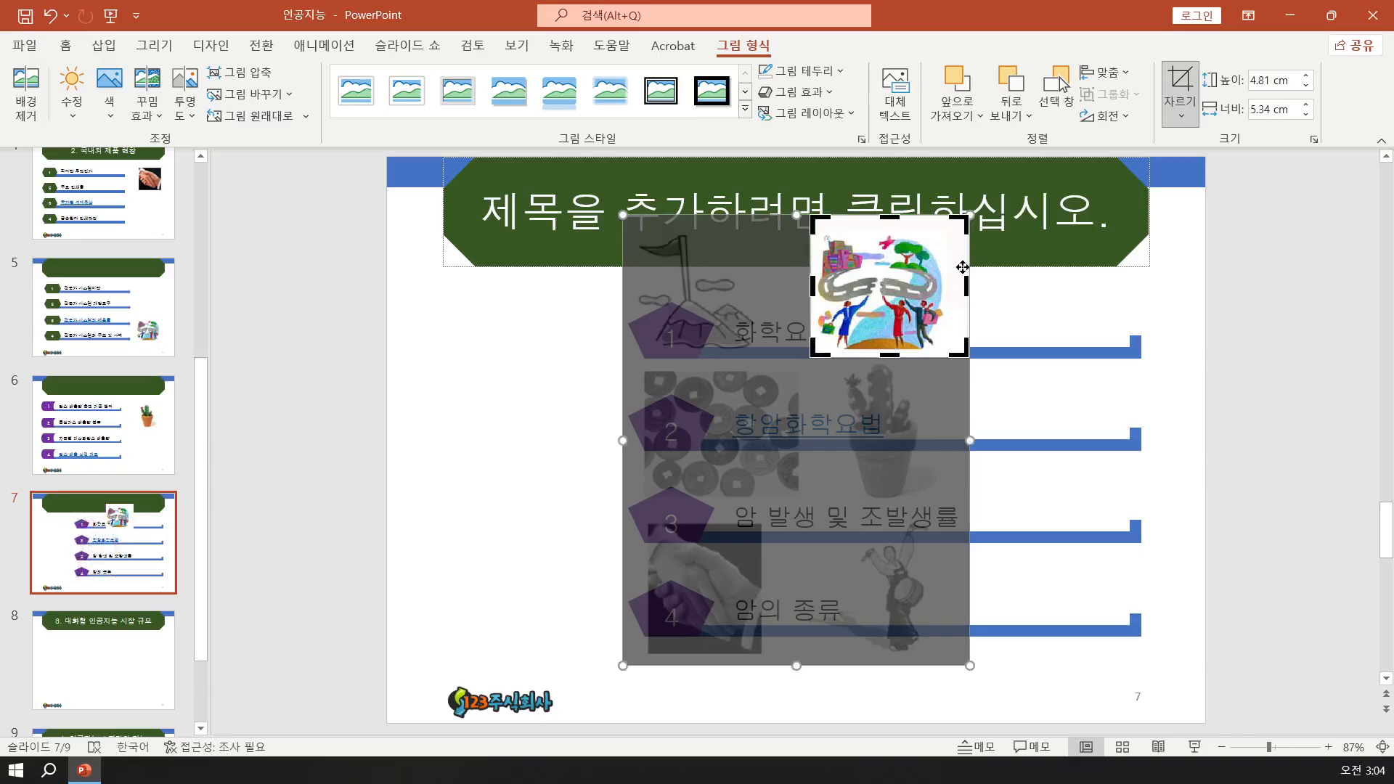
drag(963, 219, 949, 228)
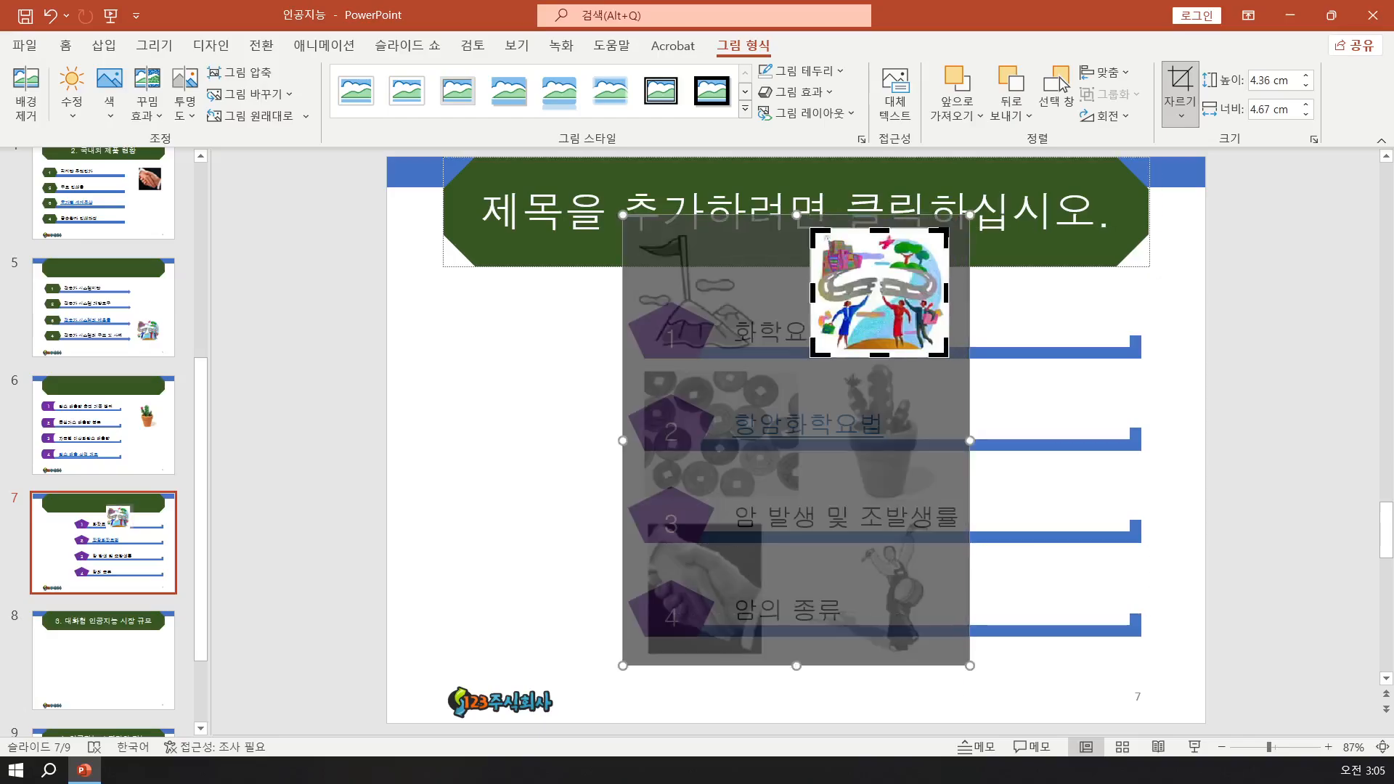
click(1005, 297)
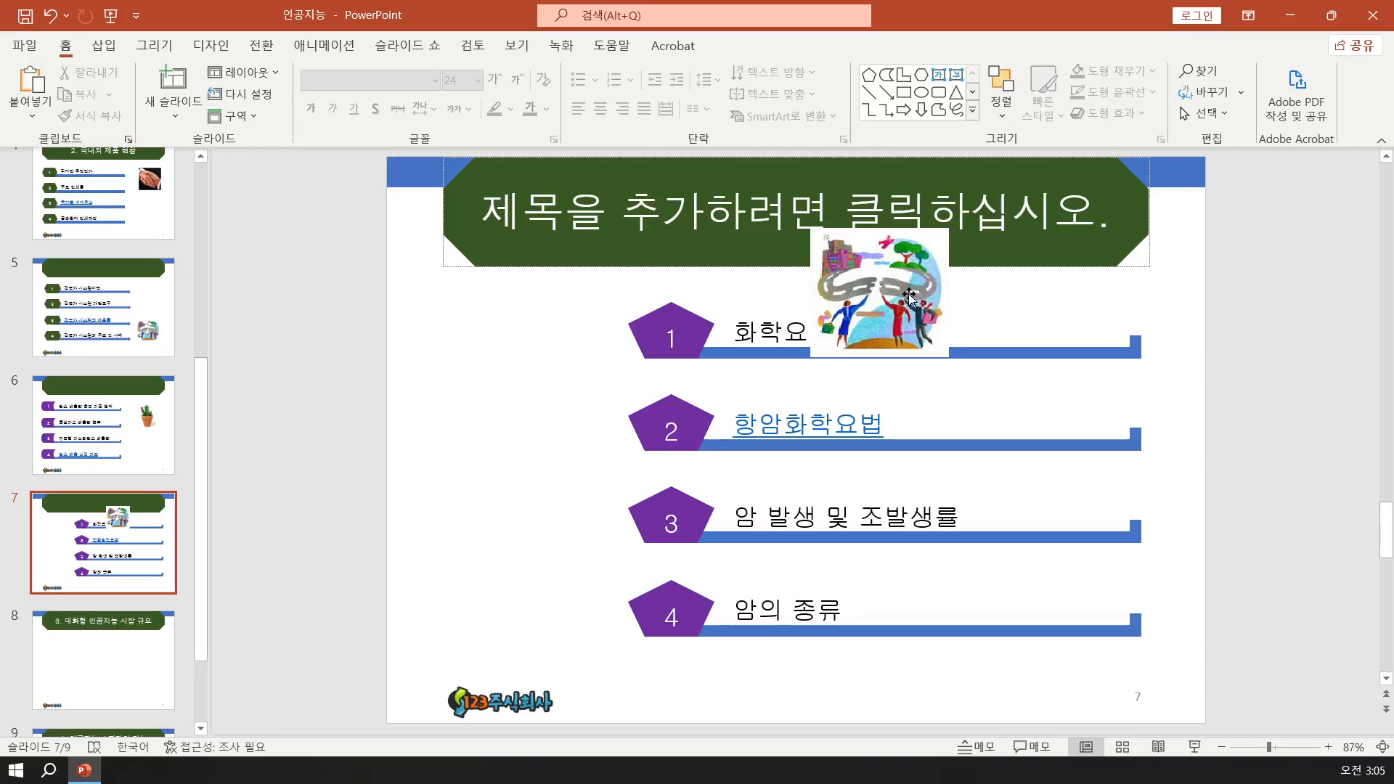
drag(890, 294, 520, 373)
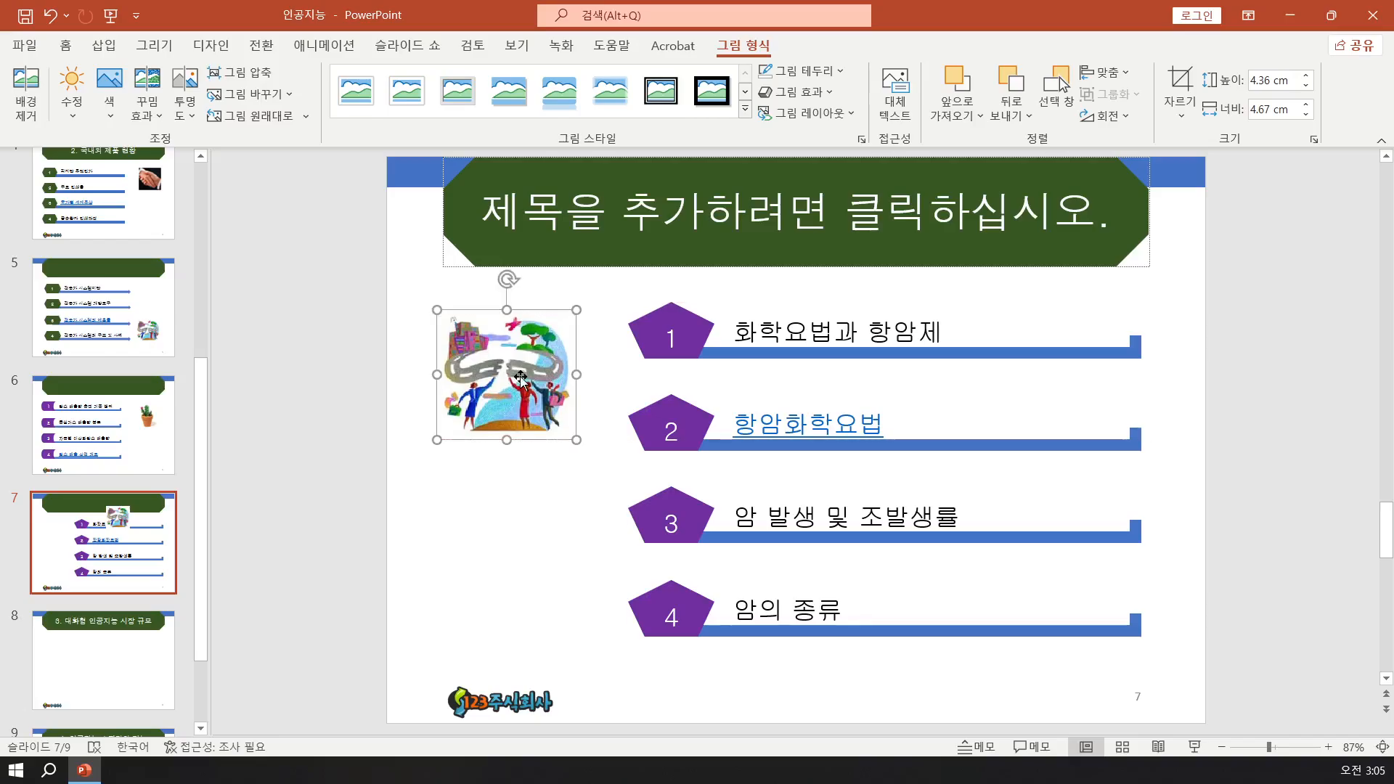
click(525, 488)
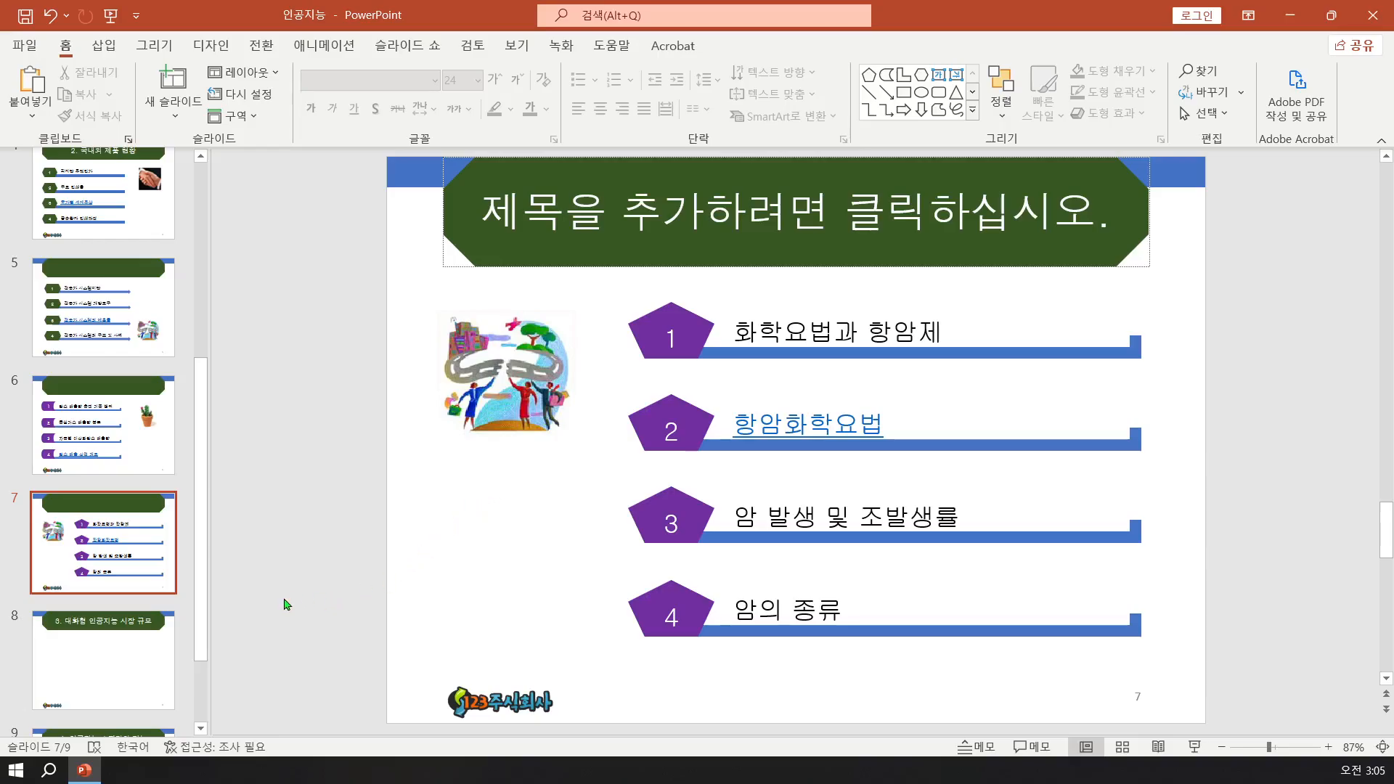
- Add a new slide after slide 7 and delete its content placeholder
click(134, 608)
key(Return)
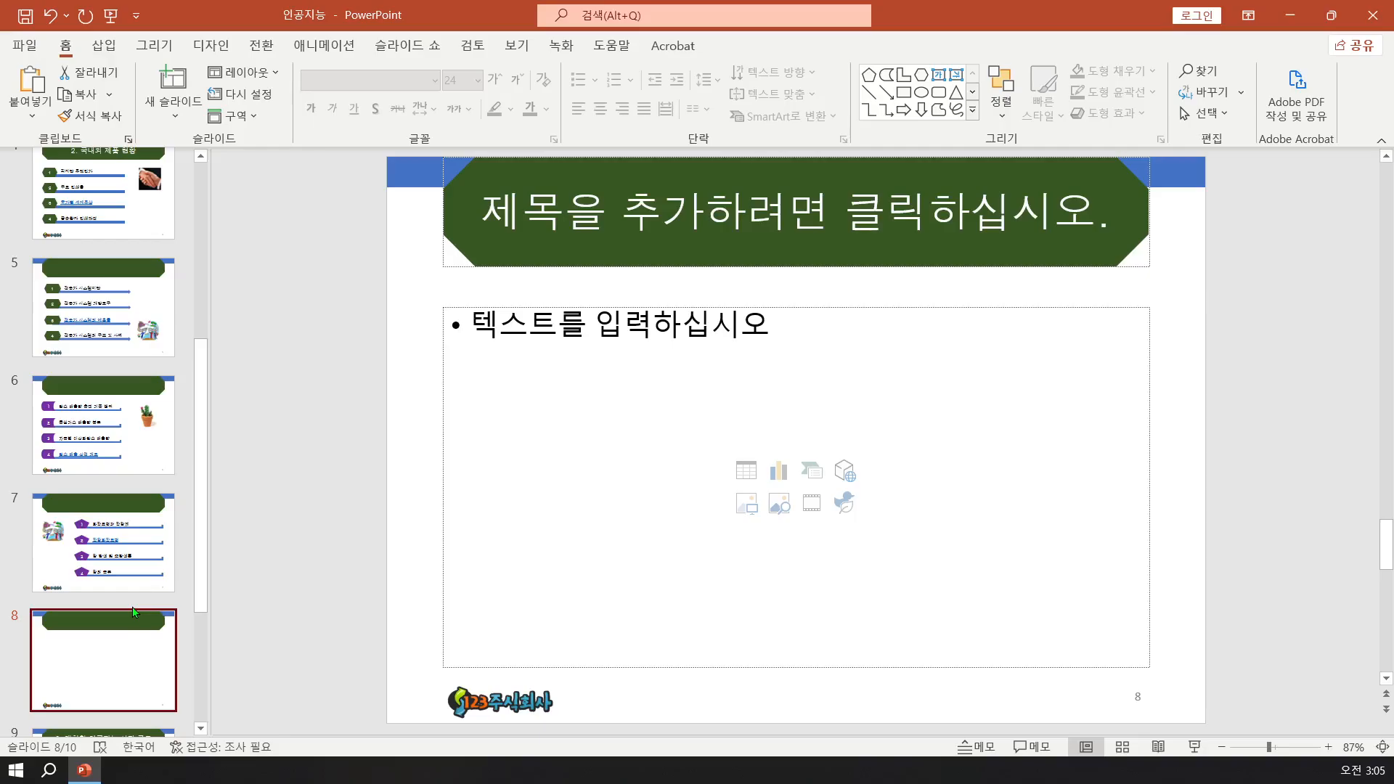
click(442, 422)
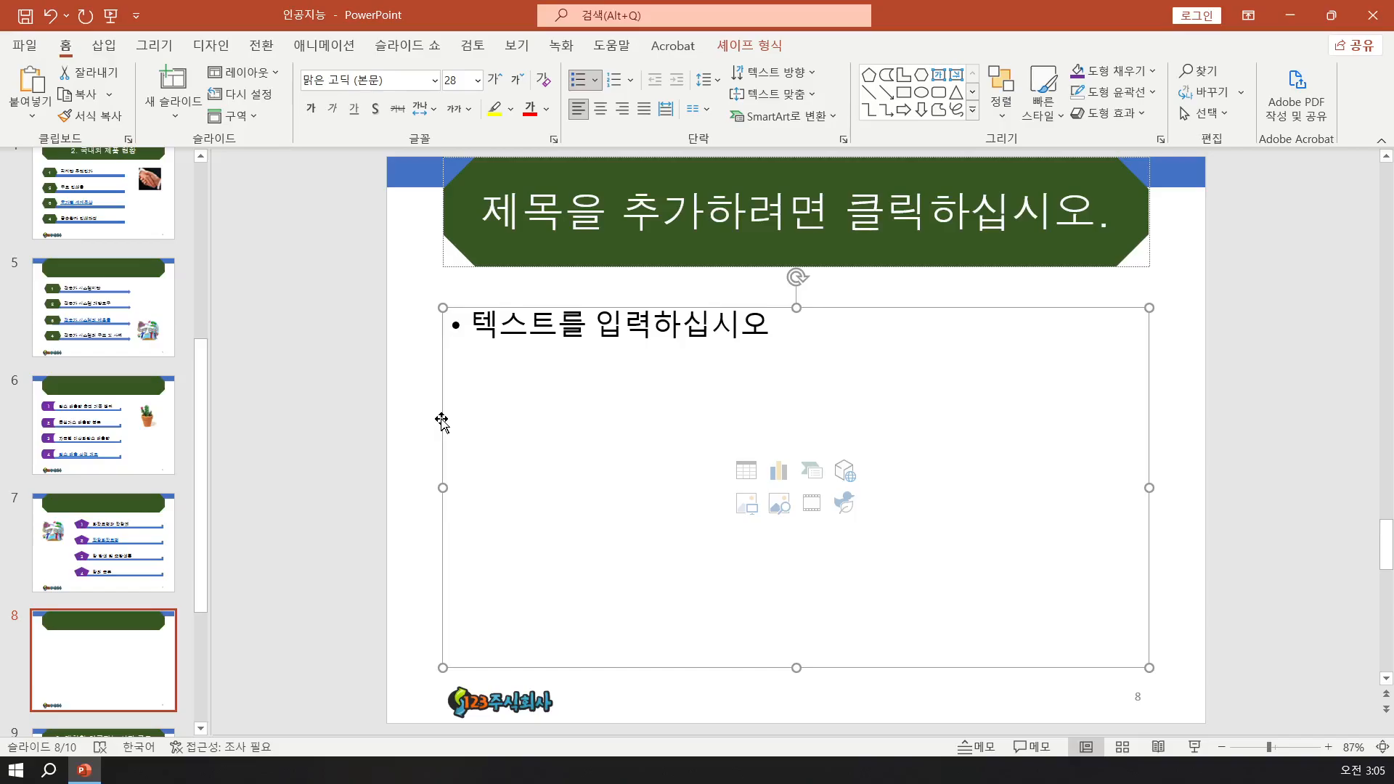
key(Delete)
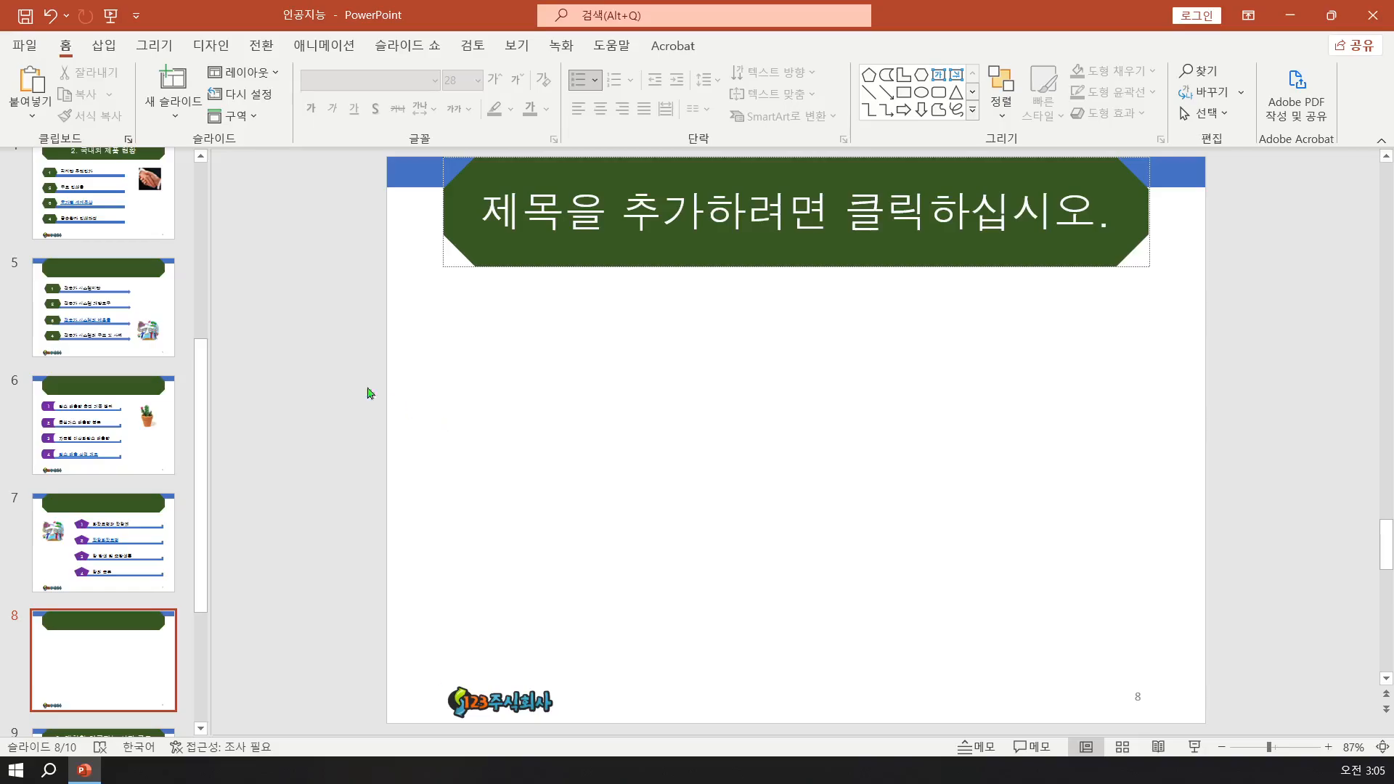
- Draw a thin L-shape about 17.07 cm wide and 1.01 cm high below slide 8's title and flip it horizontally
click(99, 50)
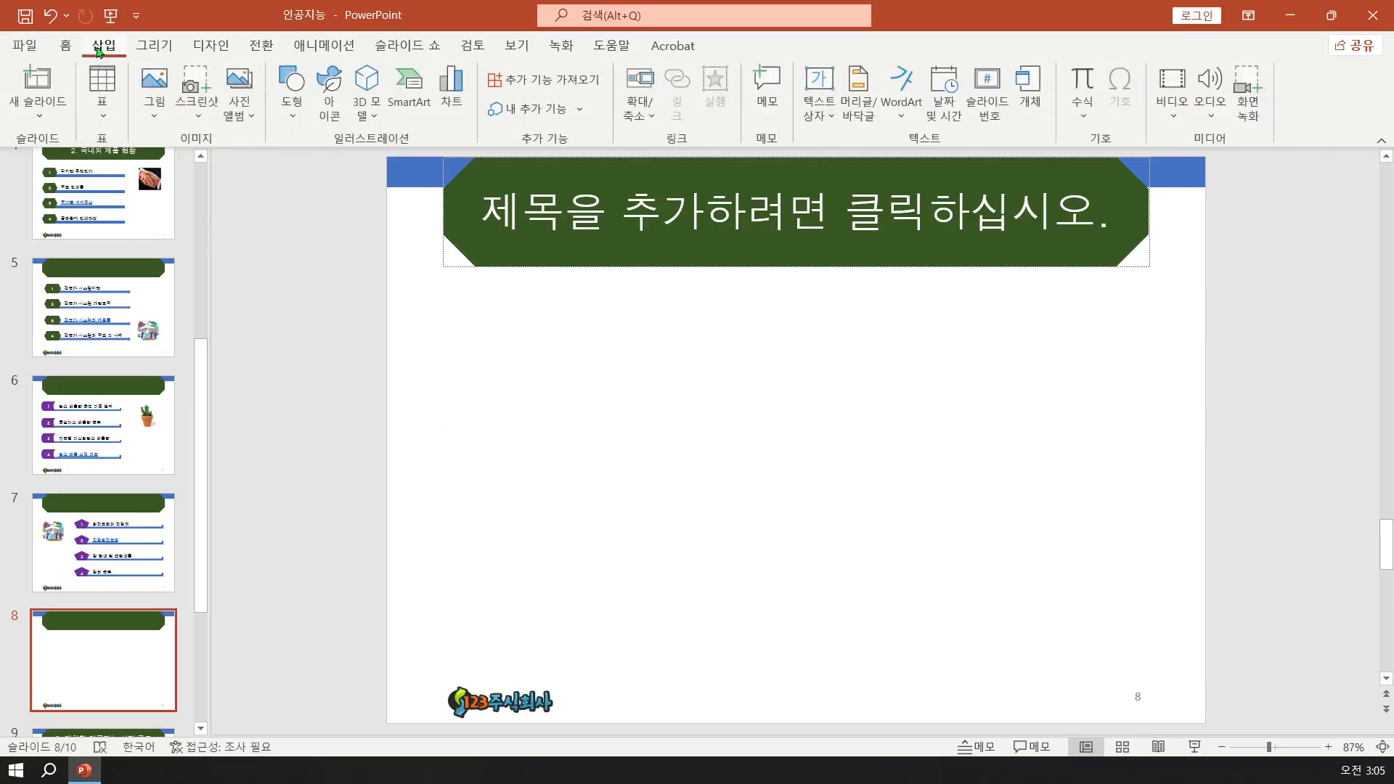
click(283, 90)
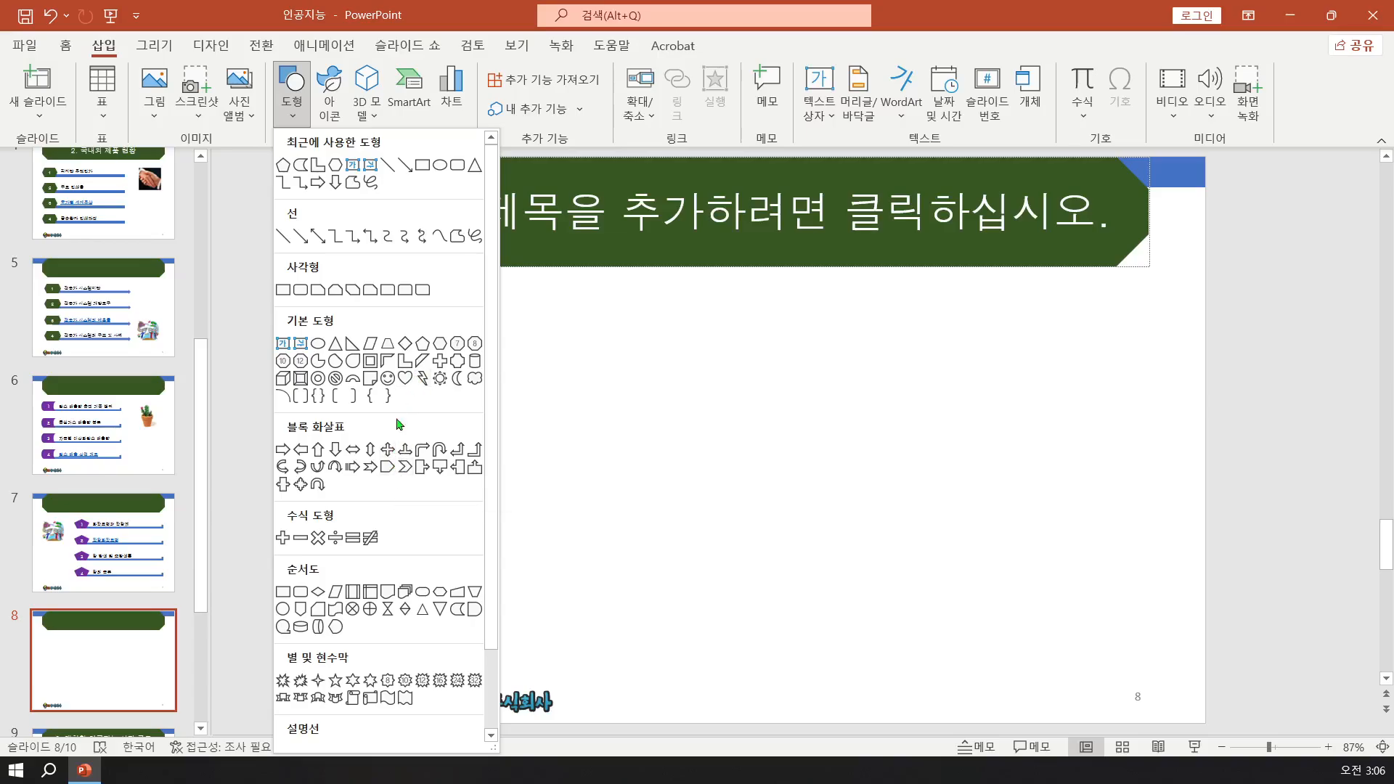
click(405, 363)
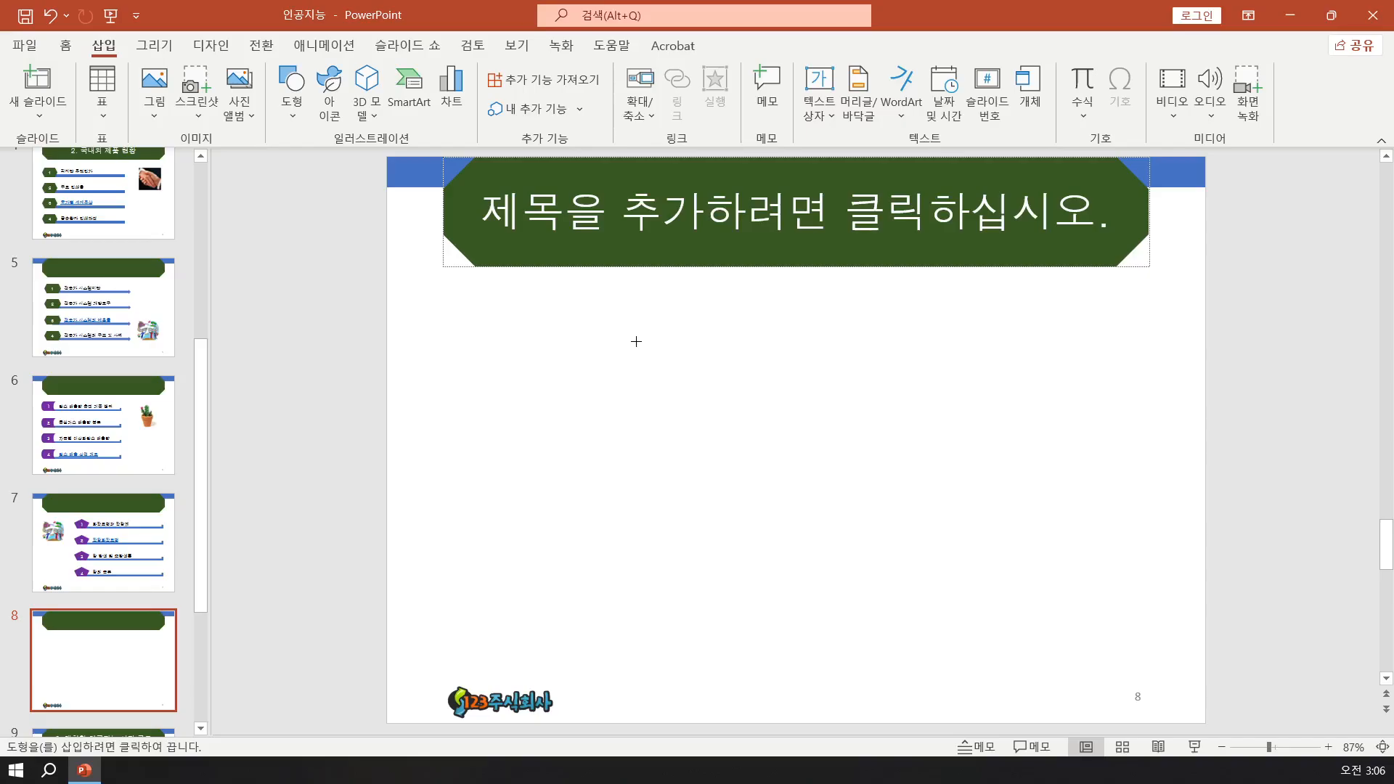
drag(636, 341, 1145, 367)
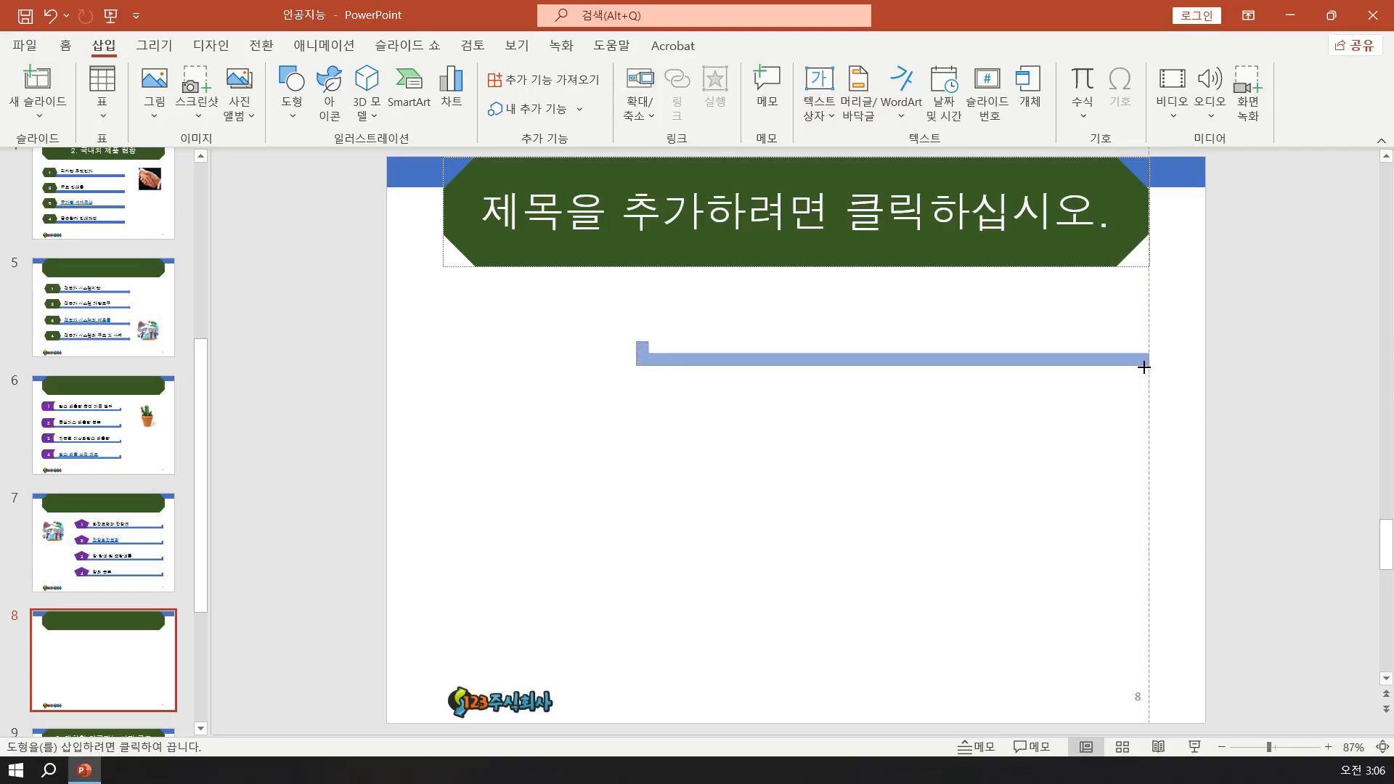
drag(1144, 368, 1144, 368)
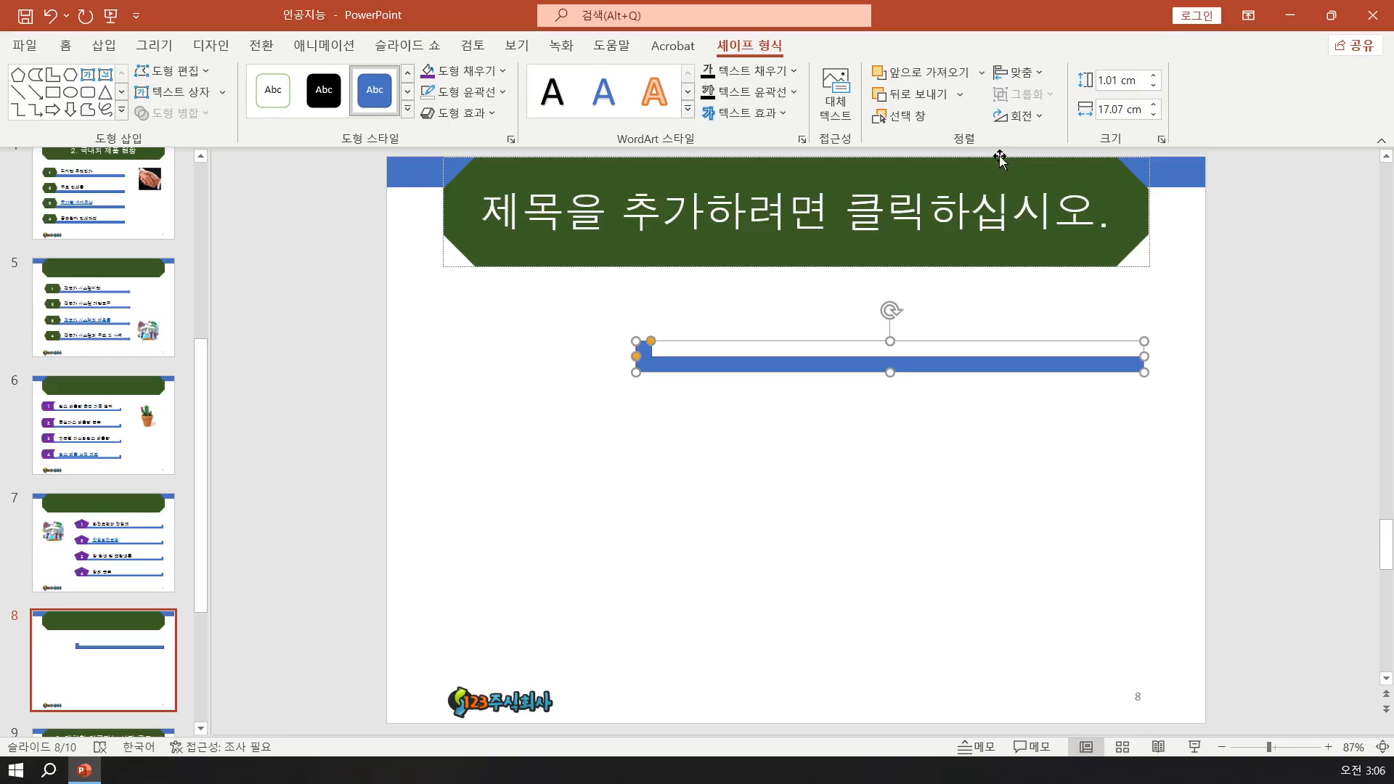
click(1007, 119)
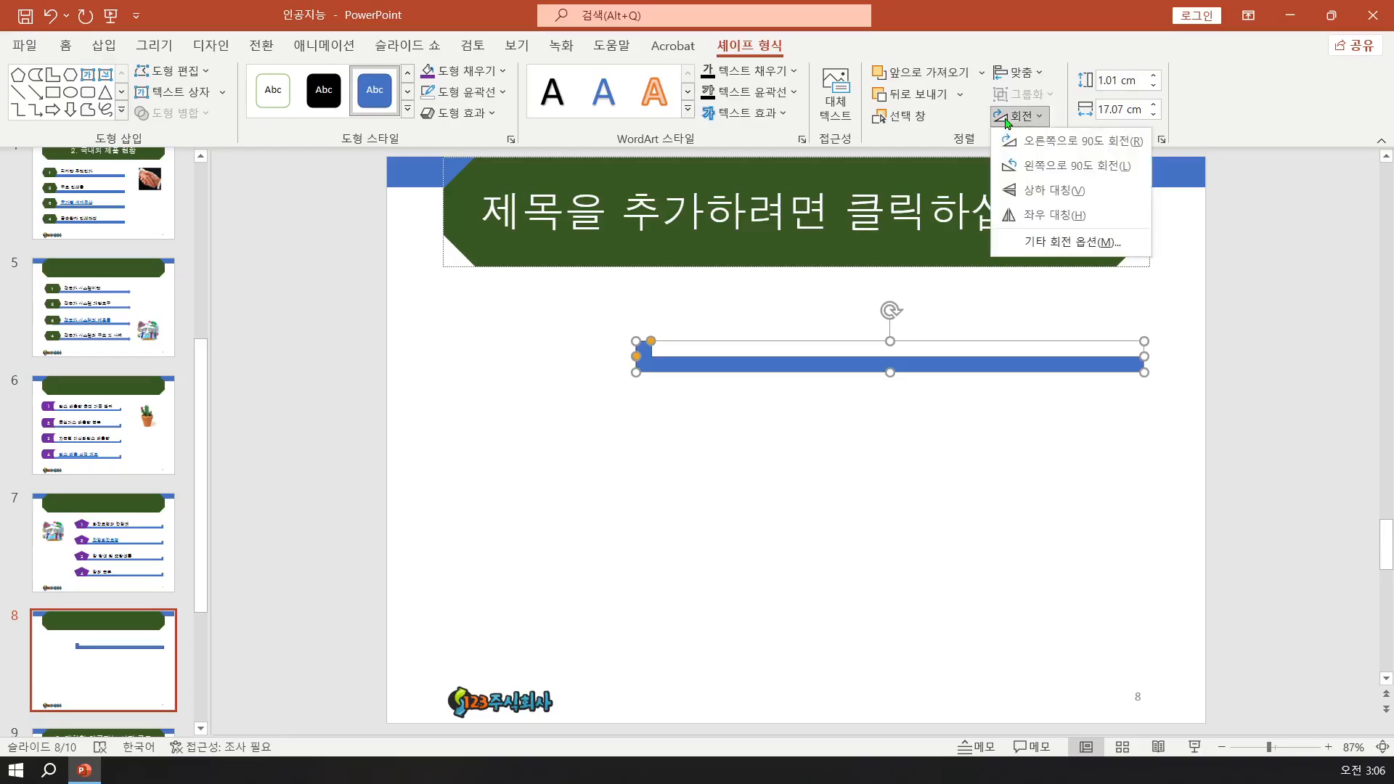
click(1010, 218)
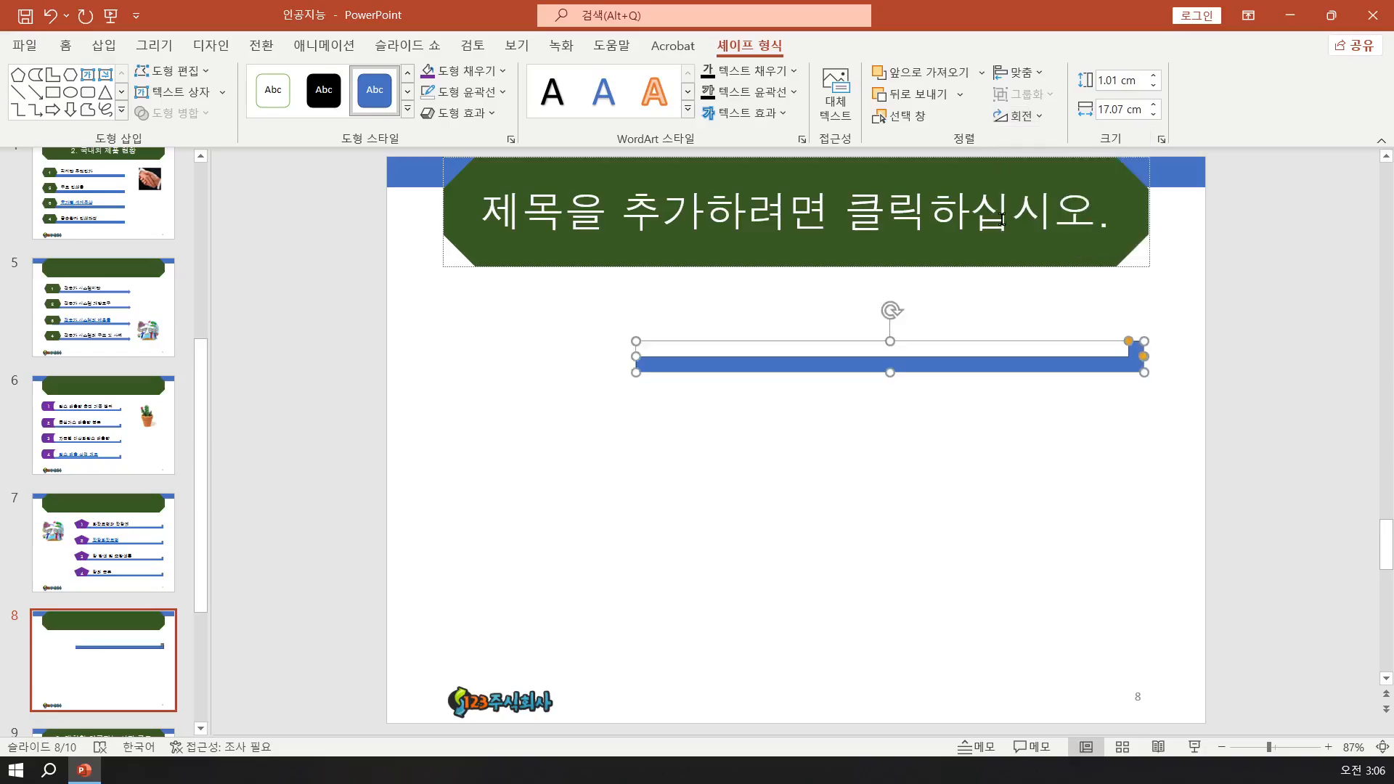
- Draw a pentagon block arrow about 2.27 cm wide and 2.21 cm high over the L-shape's plain end and label it 1
click(105, 52)
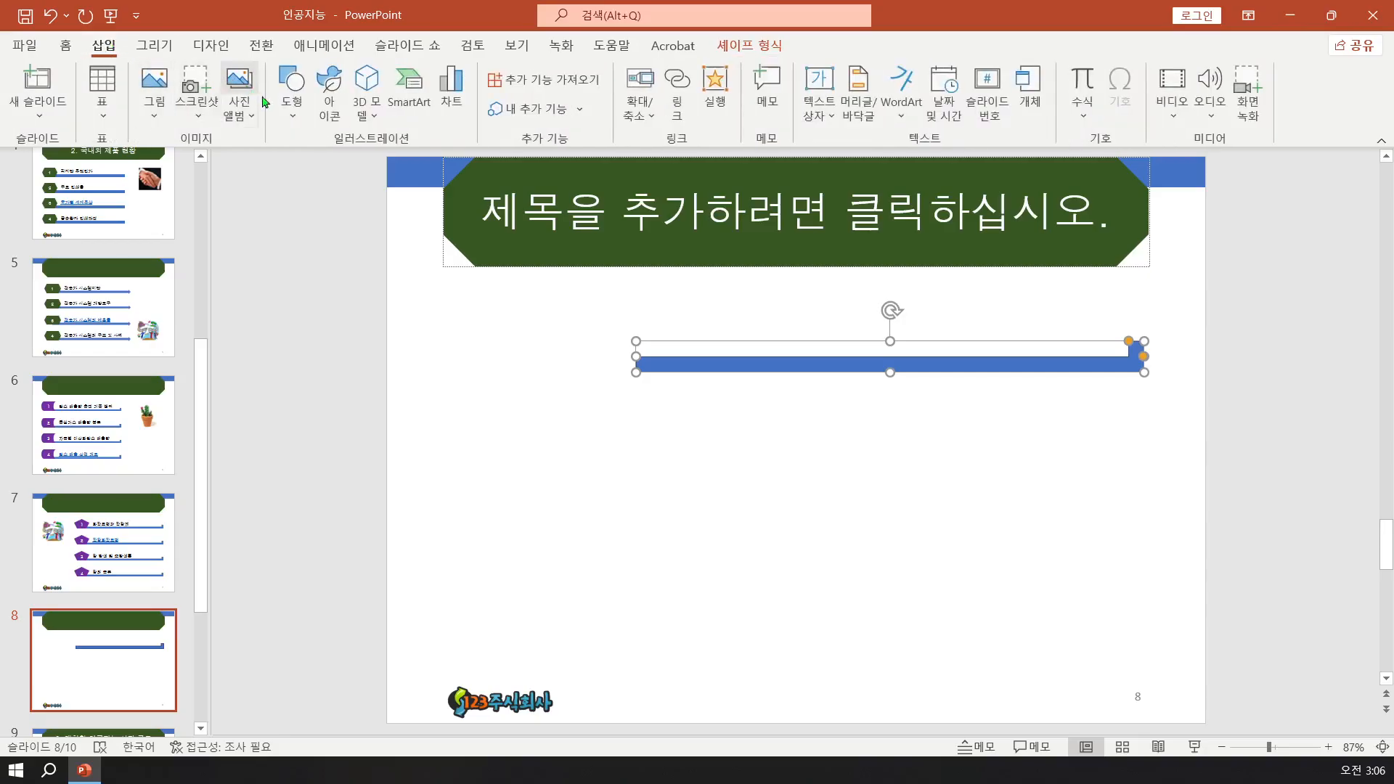
click(292, 108)
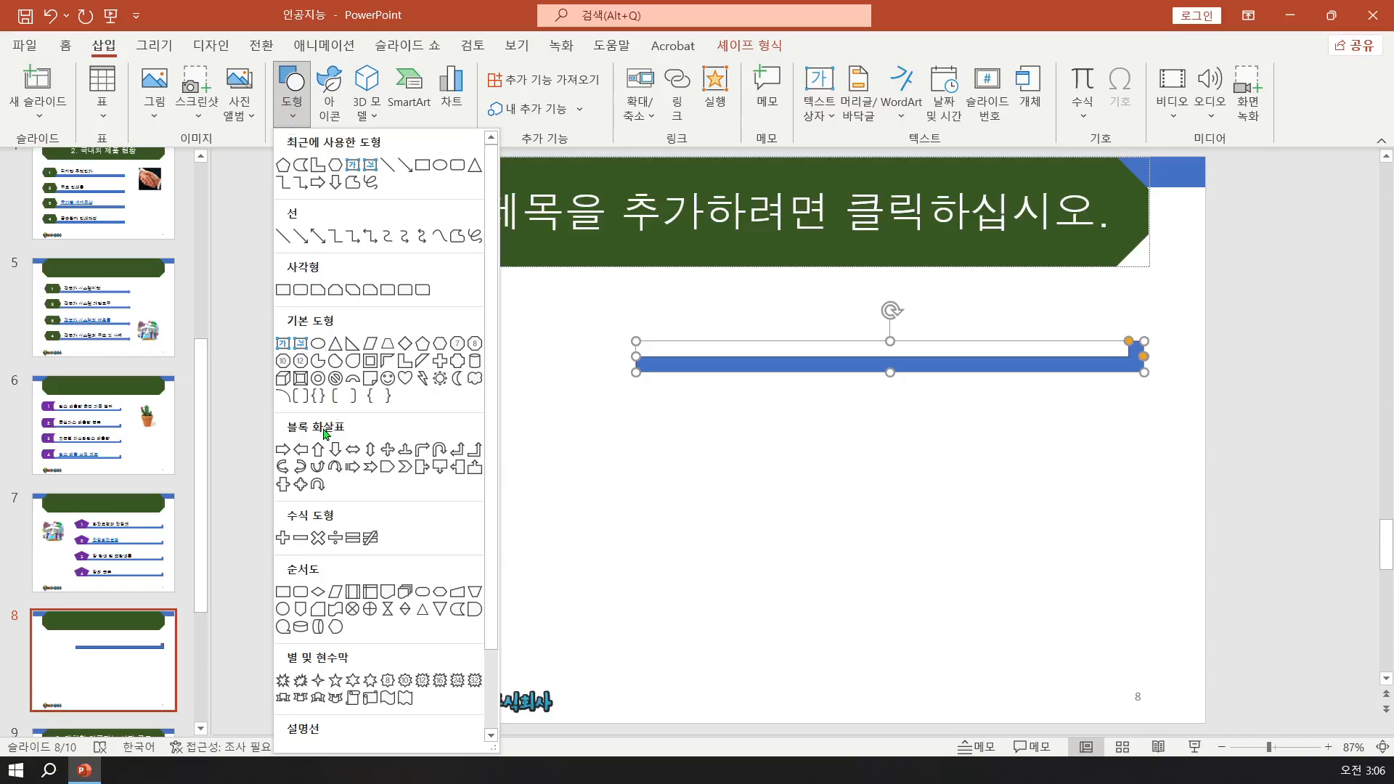
click(387, 468)
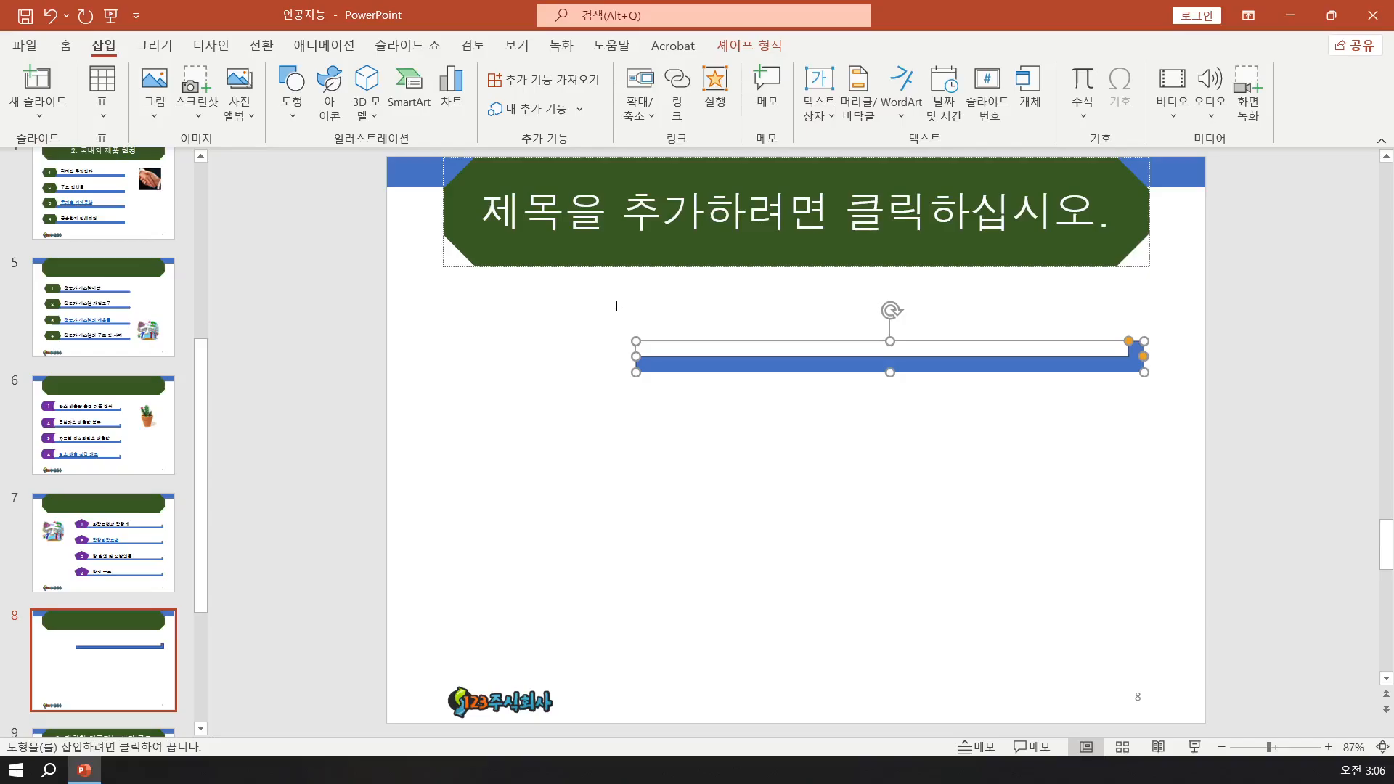
drag(617, 305, 684, 372)
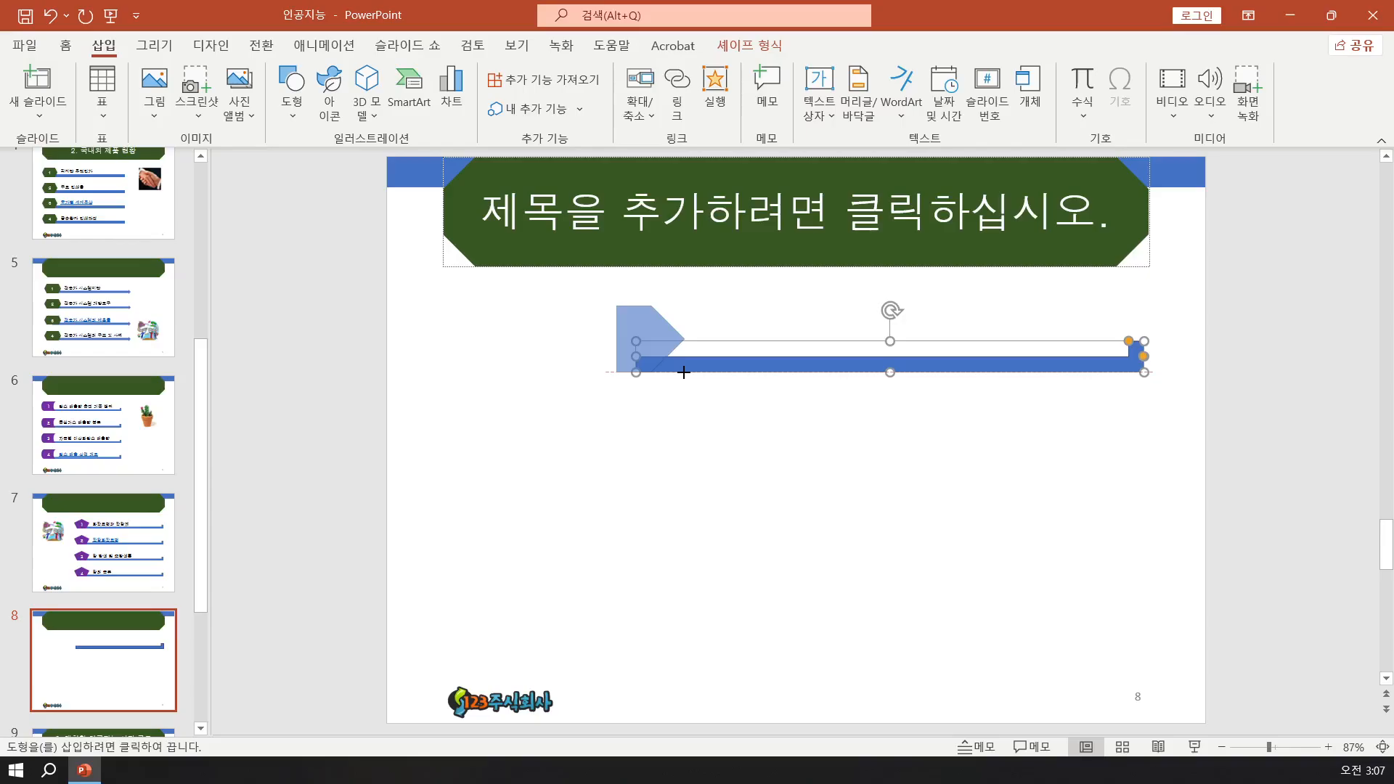
drag(684, 371, 684, 373)
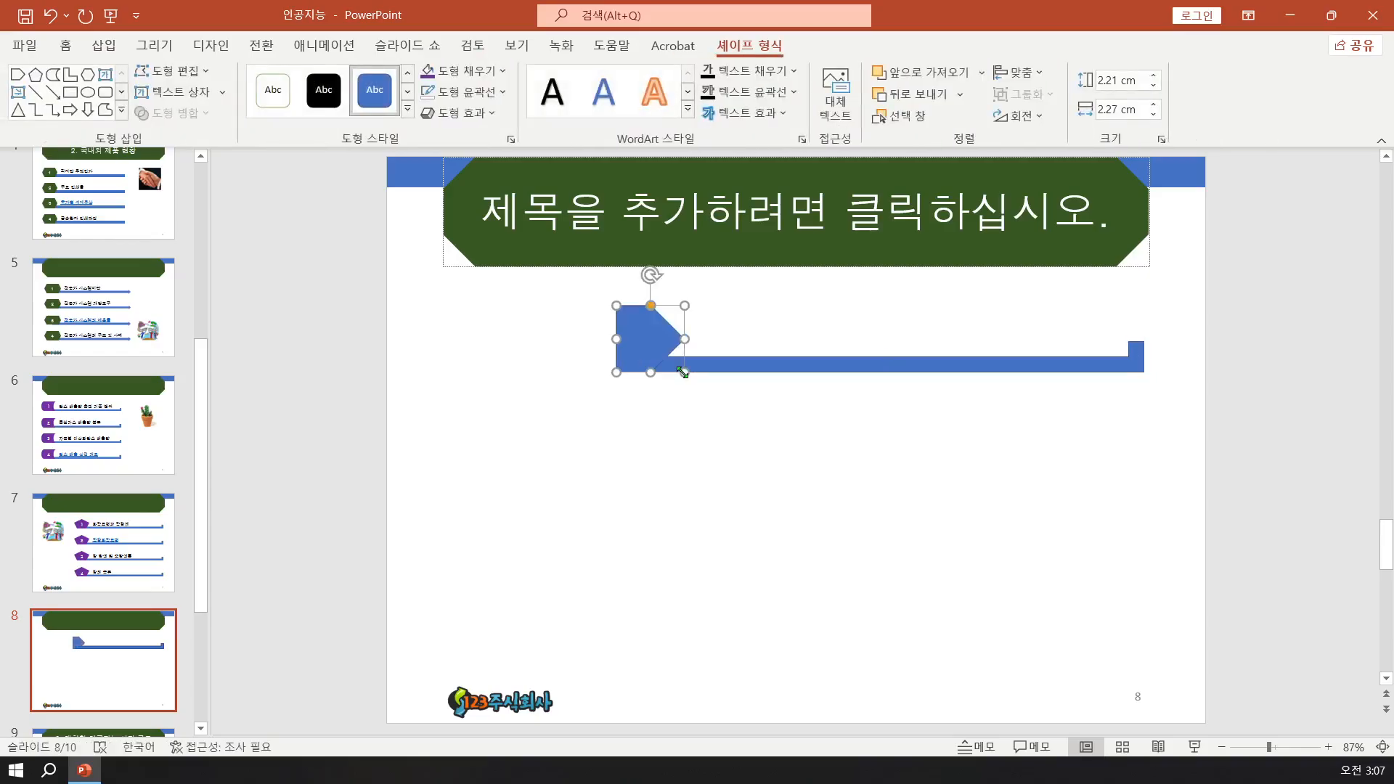
text(1)
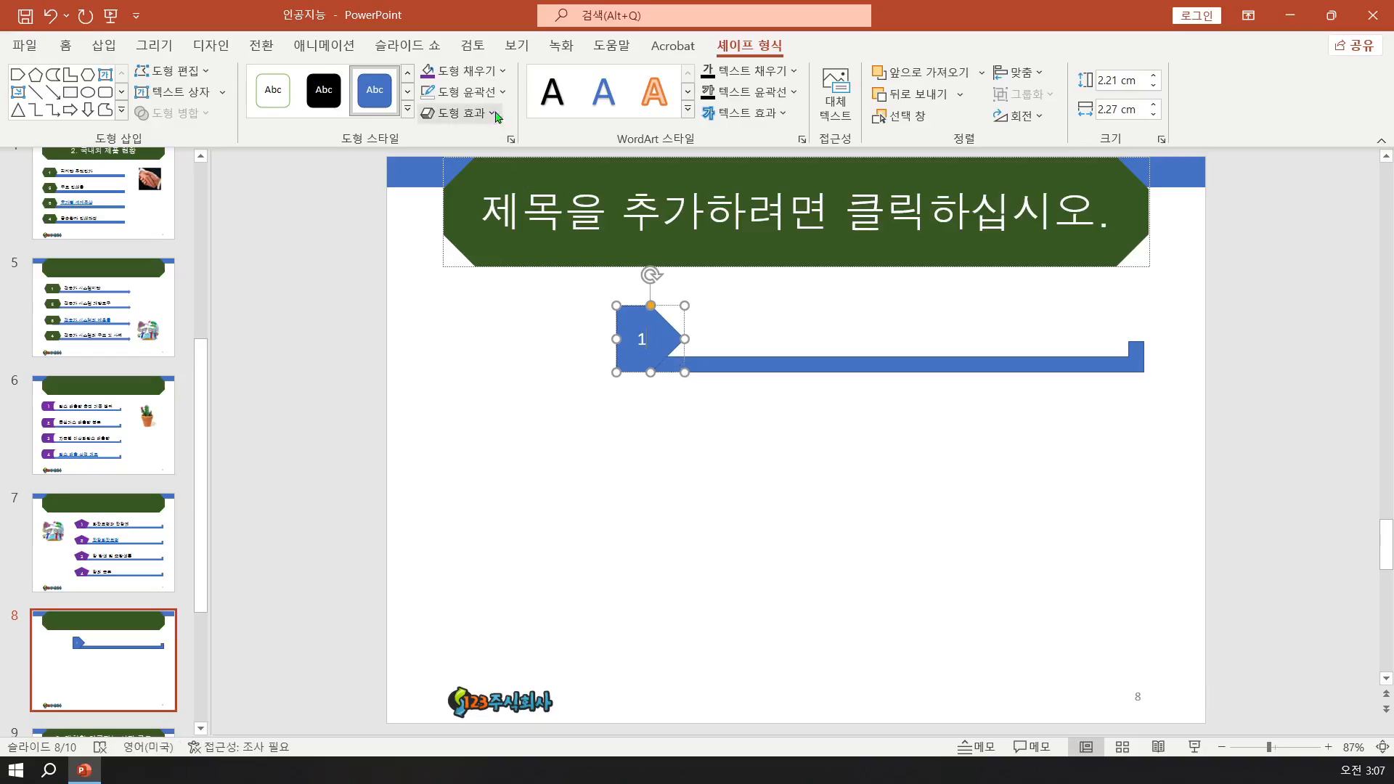
- Fill the pentagon arrow with standard dark blue and remove the outlines of both the arrow and the L-shape
click(486, 78)
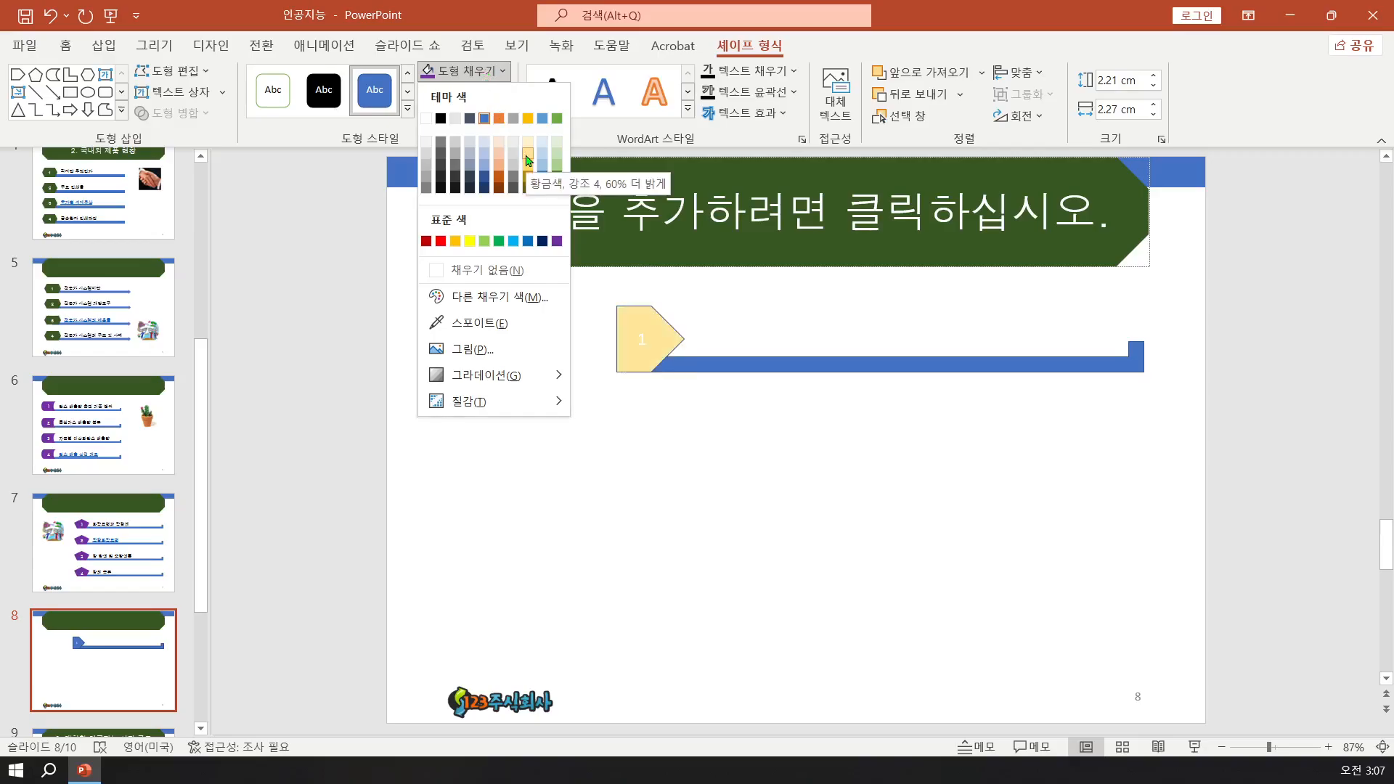
click(541, 242)
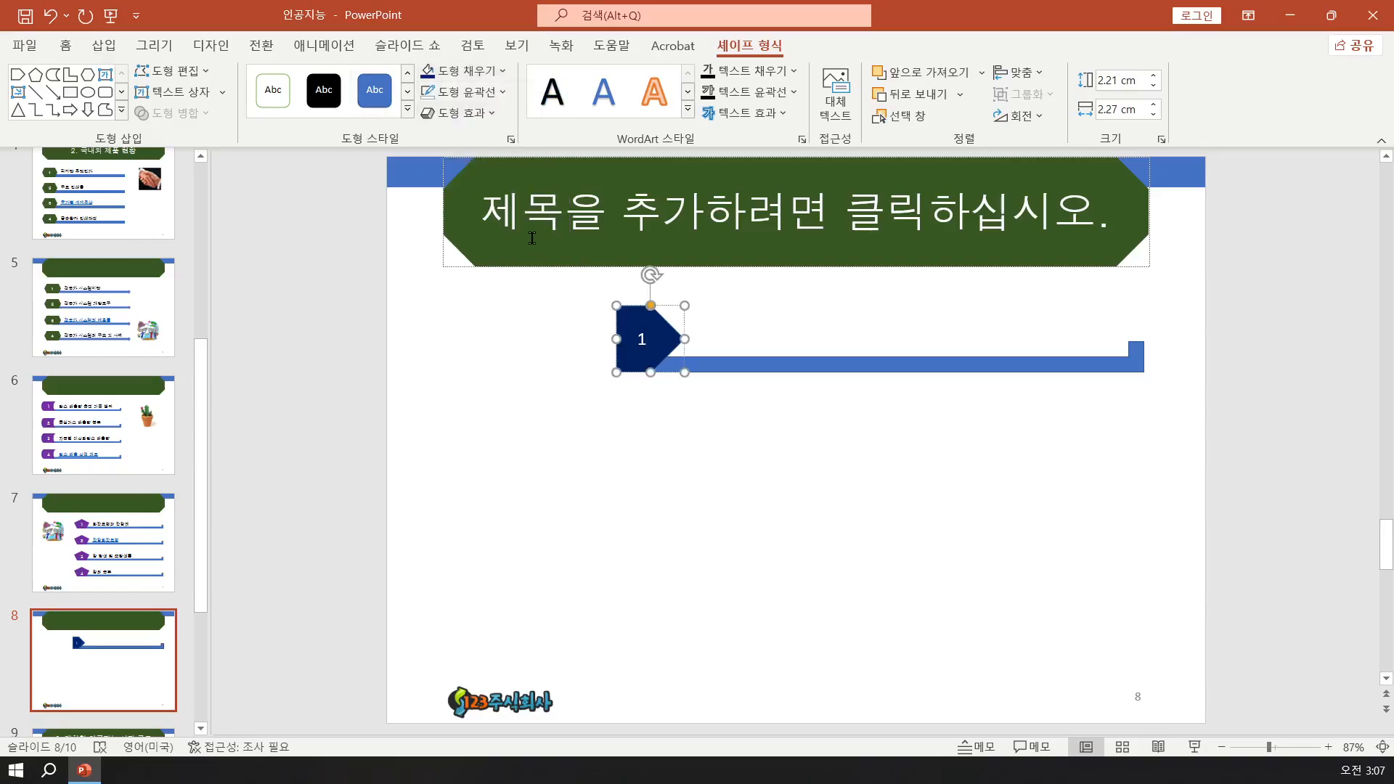
shift+click(706, 358)
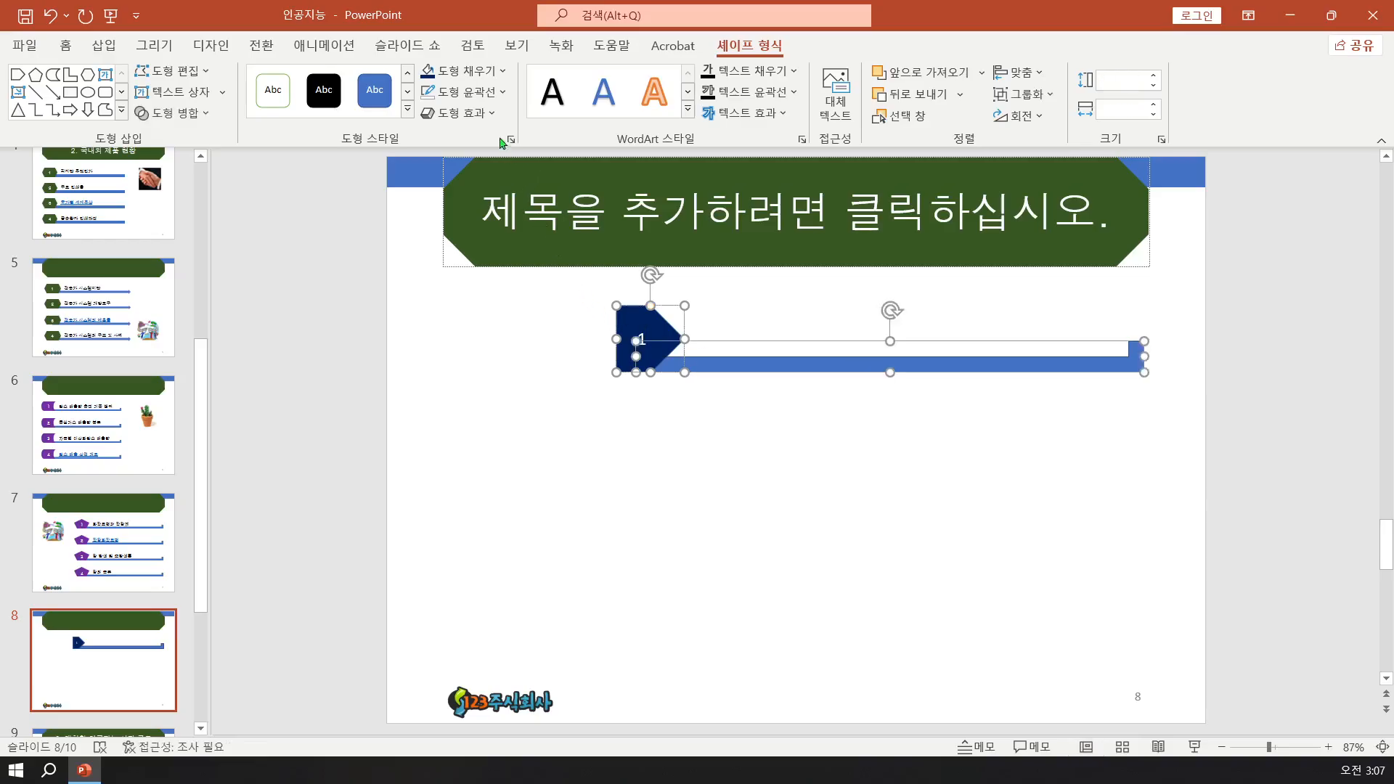
click(477, 96)
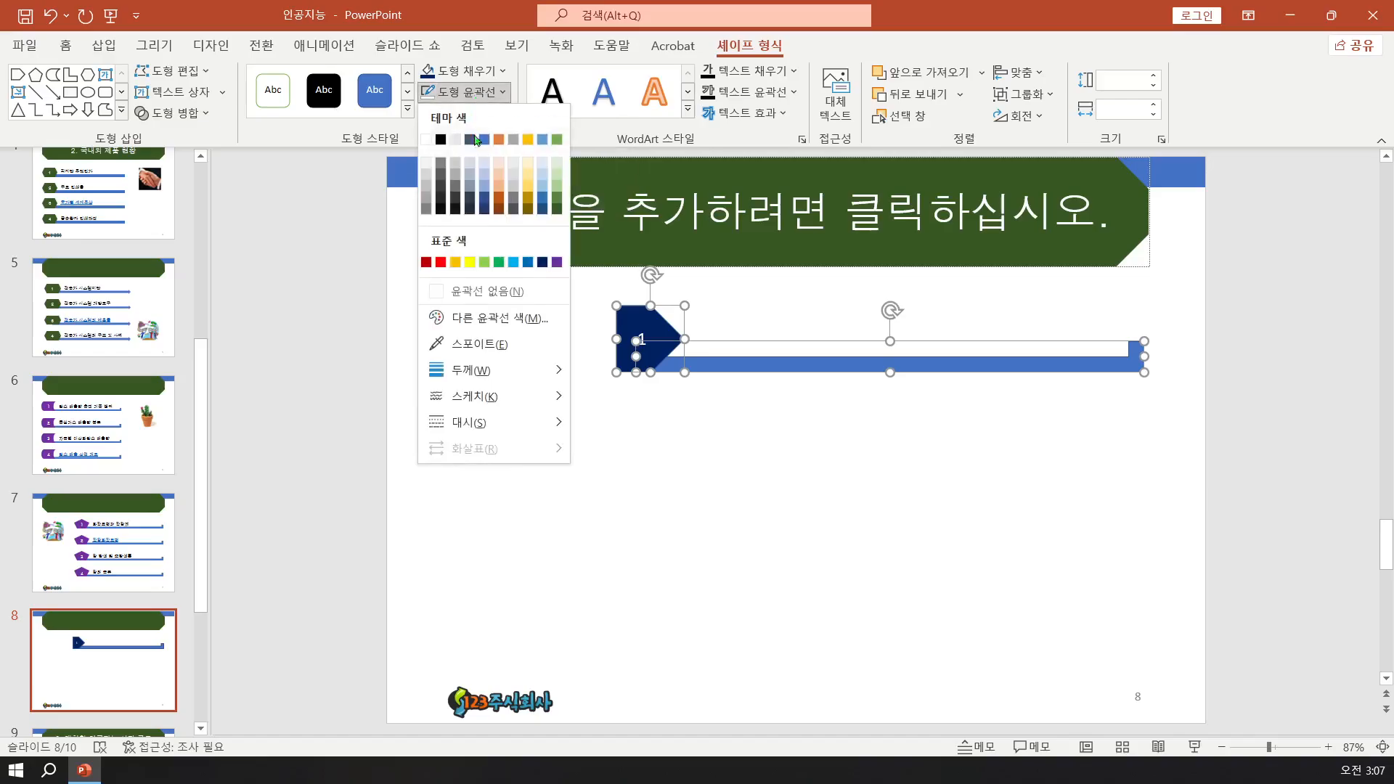
click(480, 289)
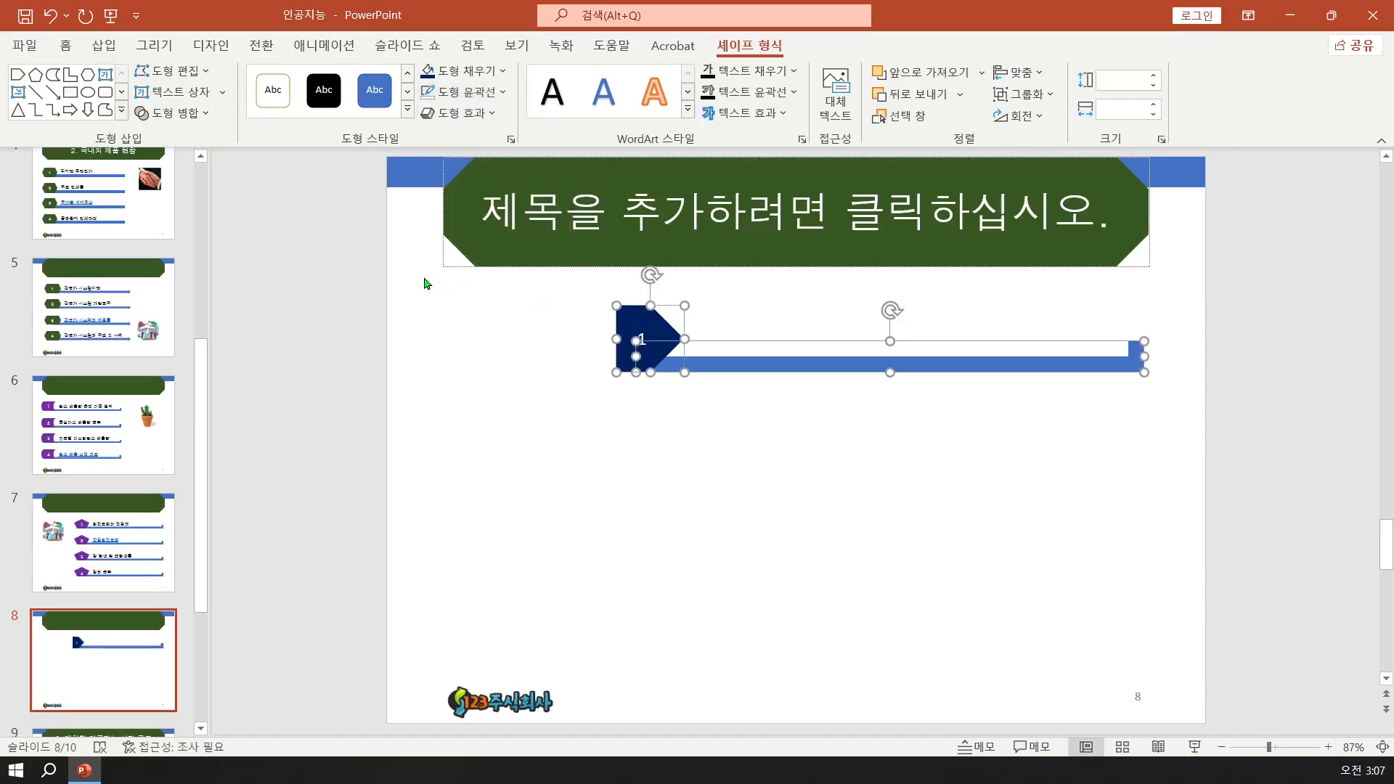
- Insert a horizontal text box above the L-shape's bar, just beside the pentagon arrow's tip
click(104, 45)
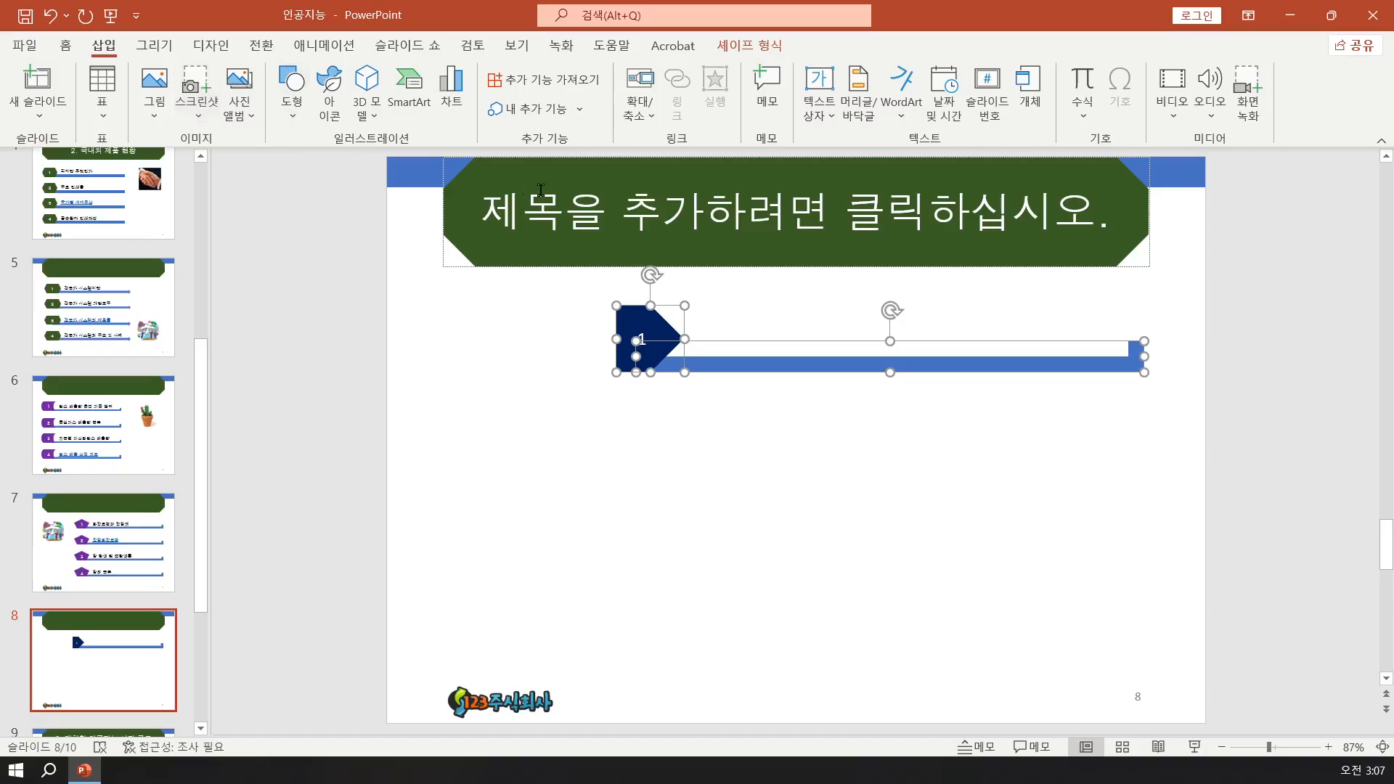
click(830, 86)
click(694, 314)
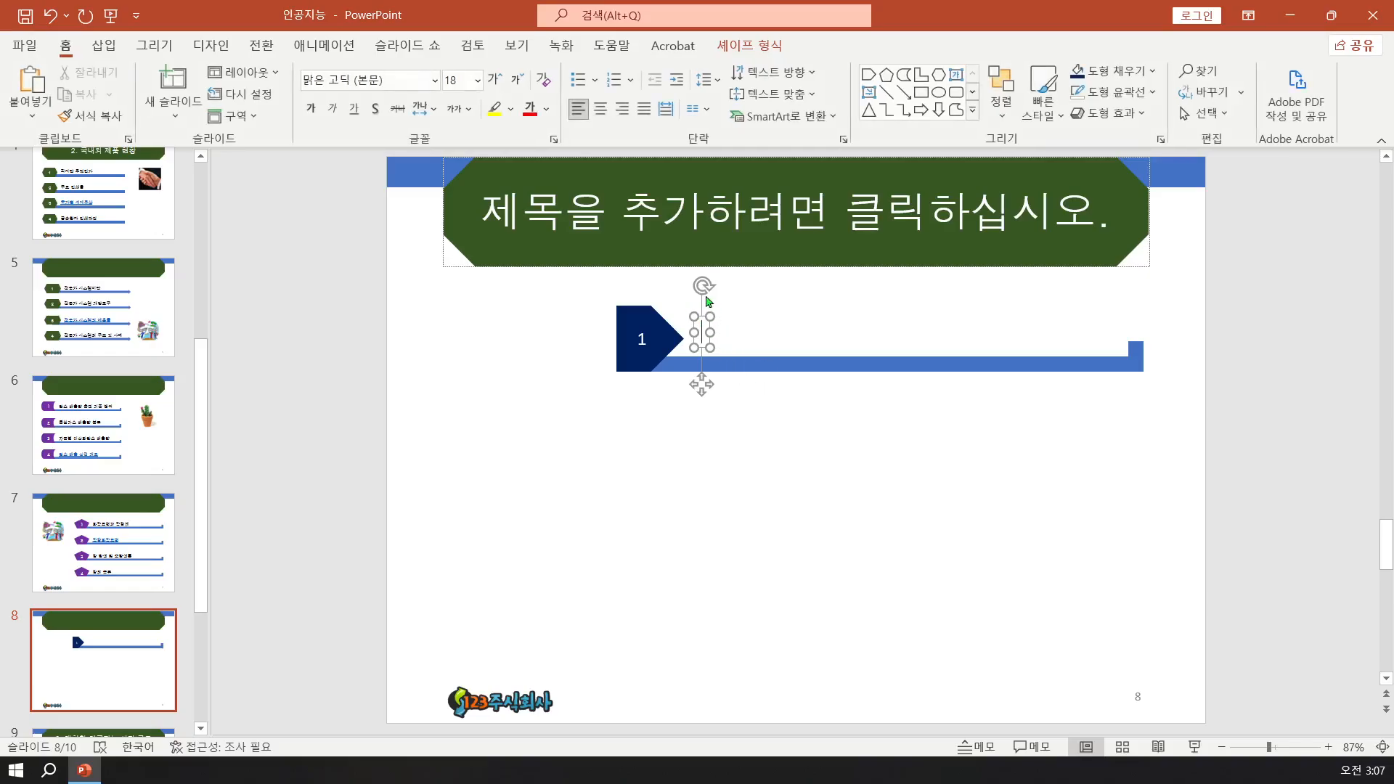
text(AKTMXJTM)
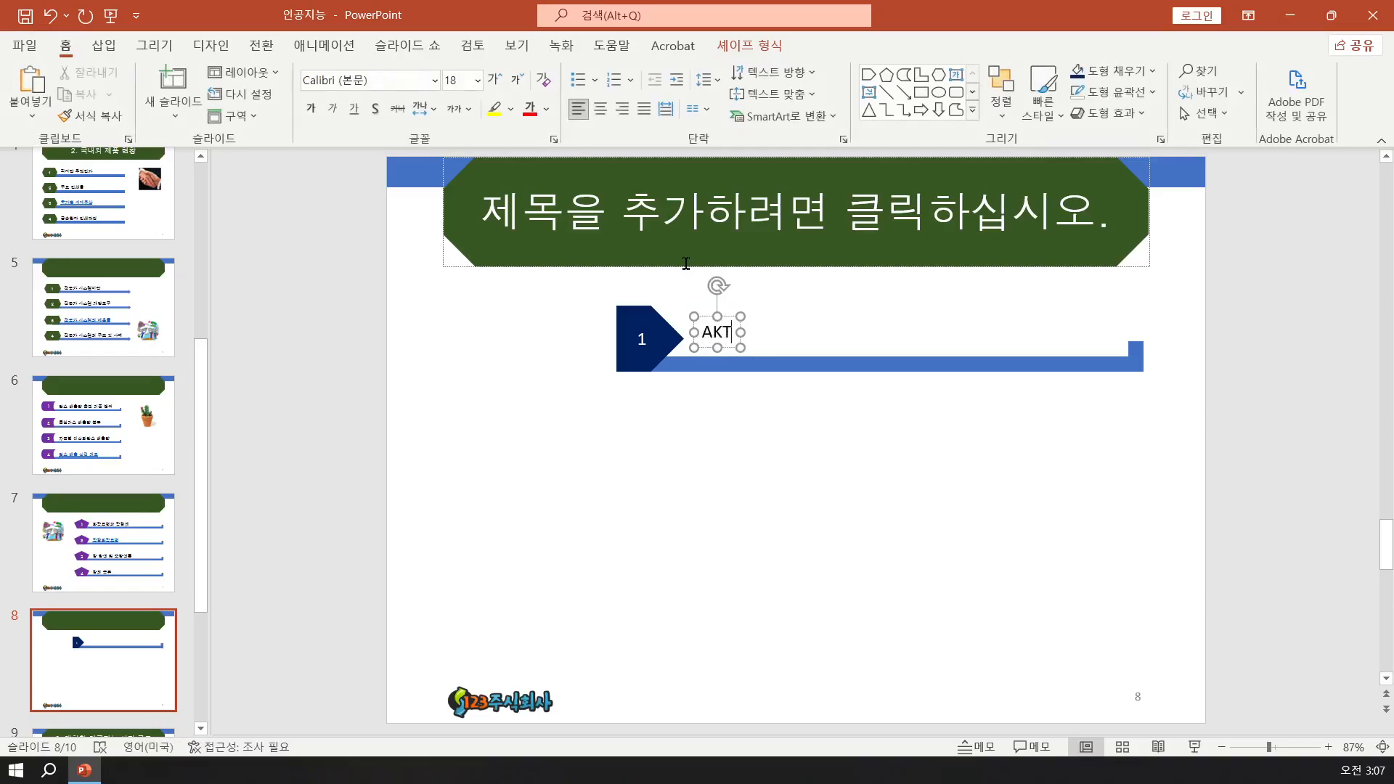
key(BackSpace)
key(BackSpace)
key(BackSpace)
key(BackSpace)
key(BackSpace)
key(BackSpace)
key(BackSpace)
key(BackSpace)
- Enter the text "마스터스대회란?" in the text box beside arrow 1, using Korean input
key(Hangul)
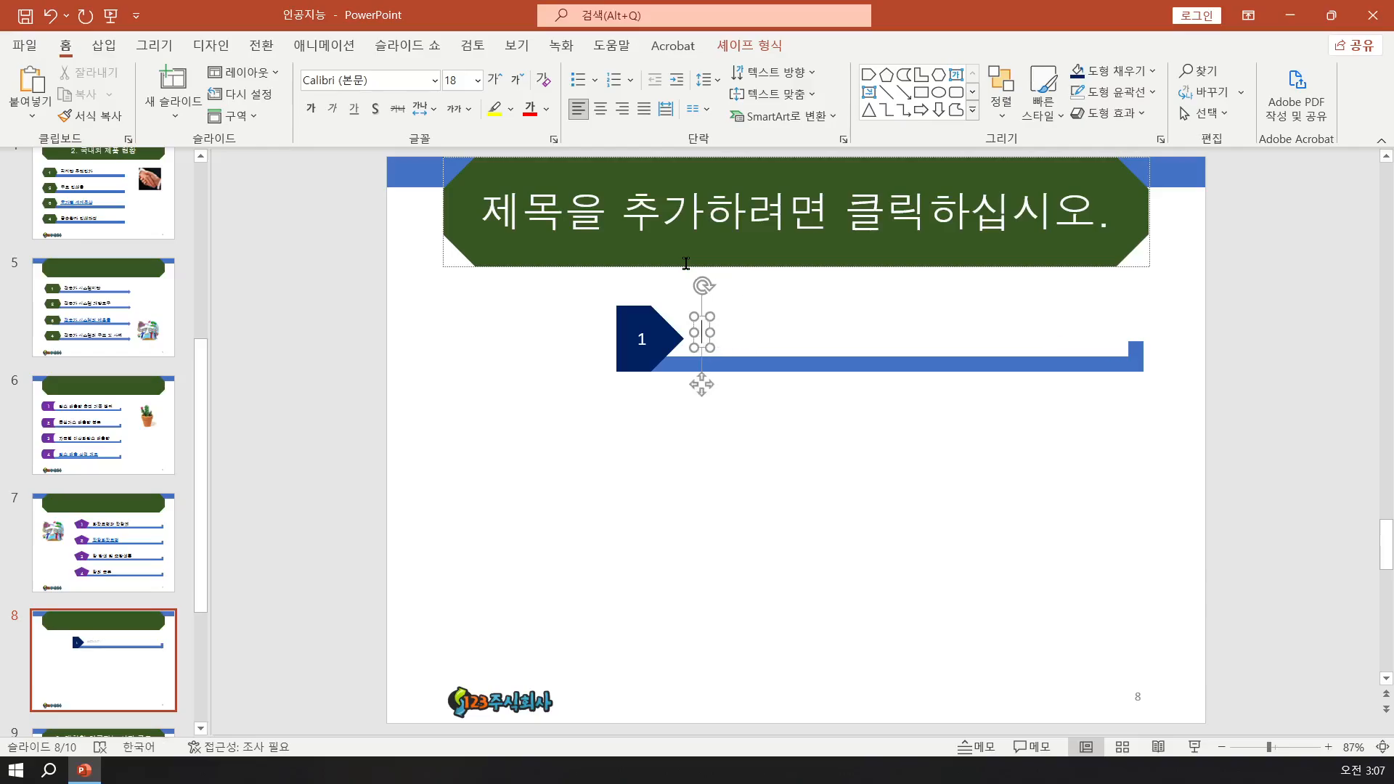
text(마스터스)
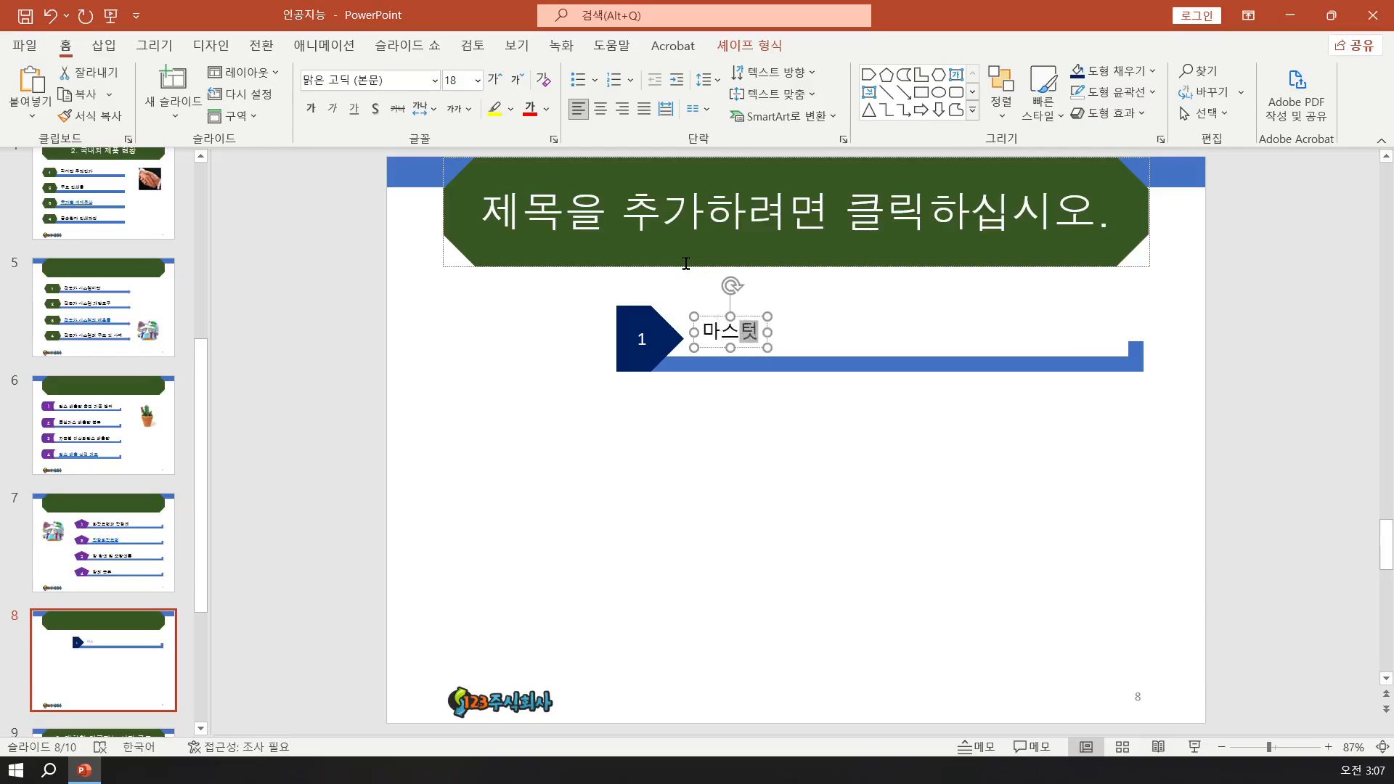
text(대회란)
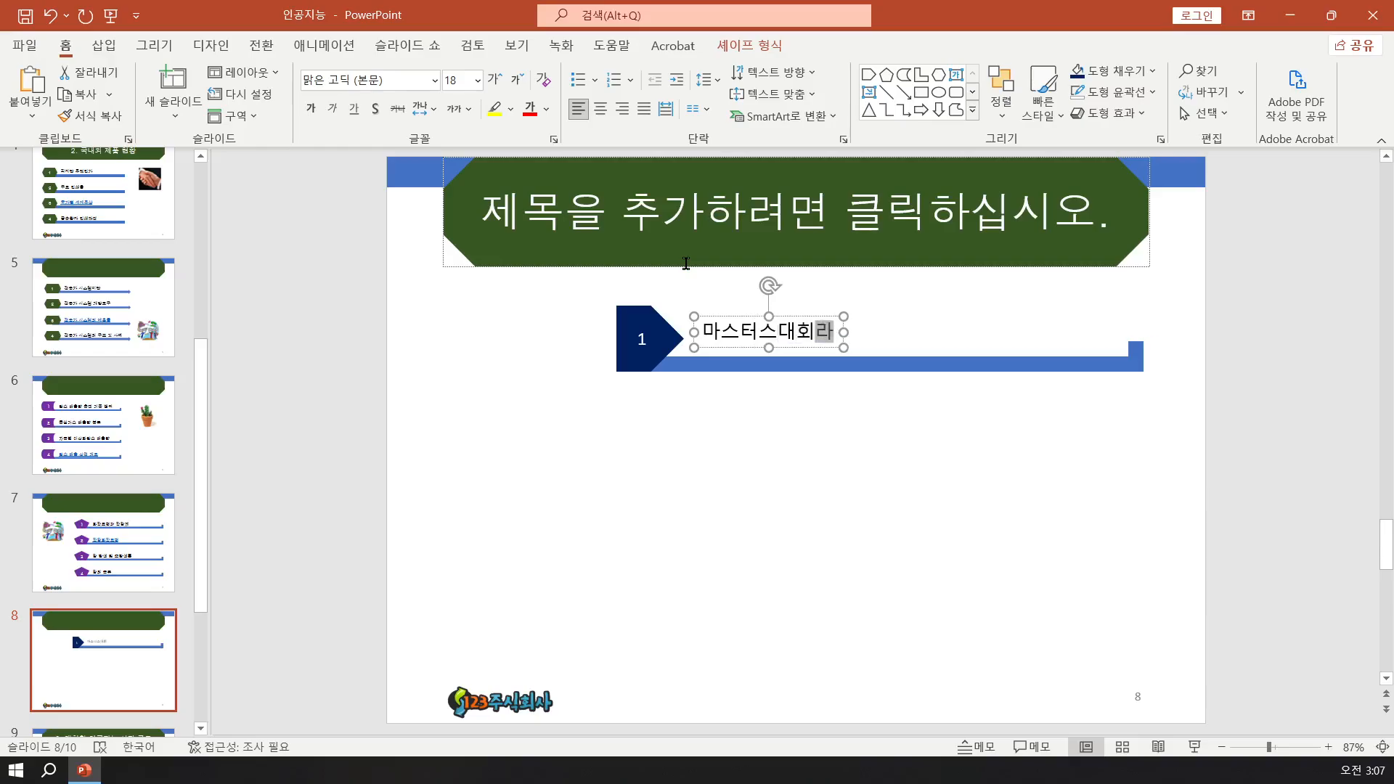
key(Hangul)
text(/)
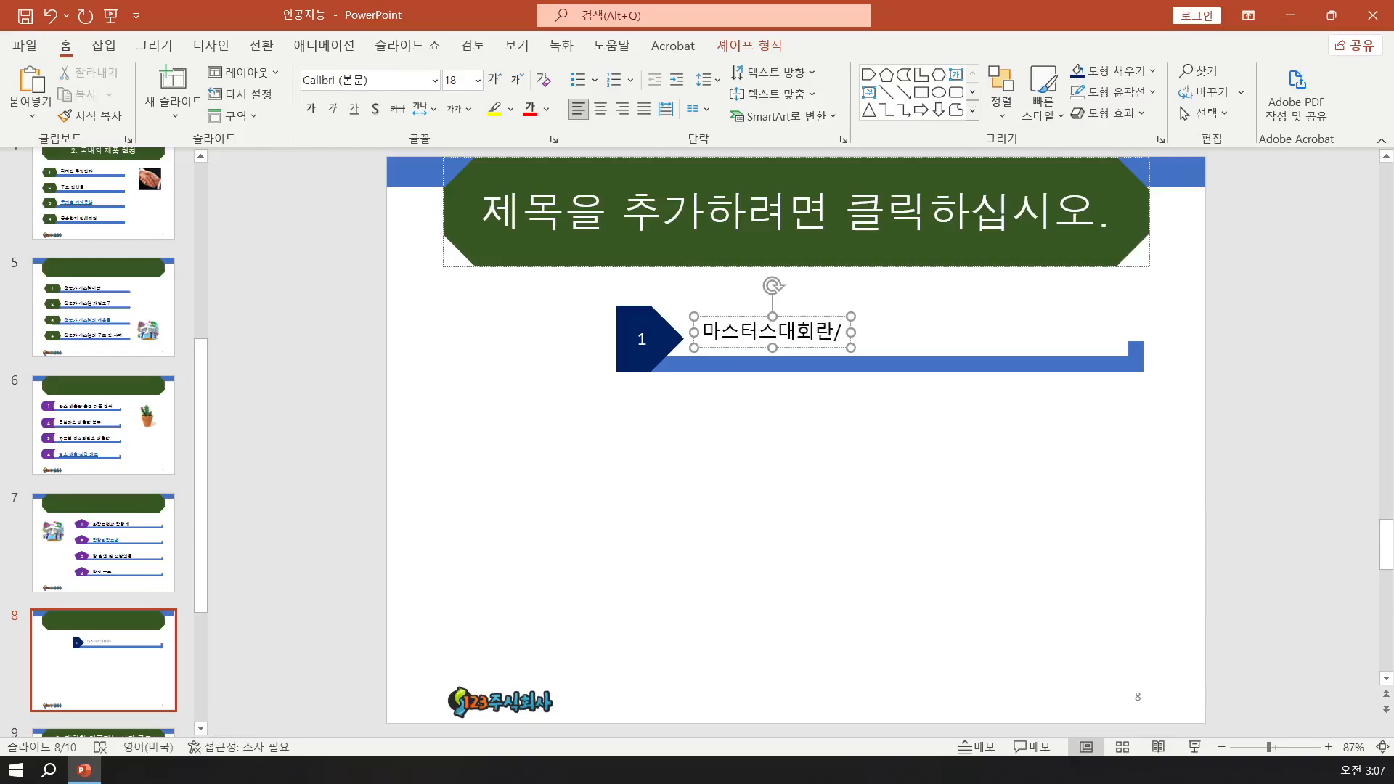
key(BackSpace)
key(Hangul)
key(Hangul)
text(?)
- Set the font of the arrow, L-shape and text box in row 1 to 굴림, size 24
drag(544, 425, 1175, 293)
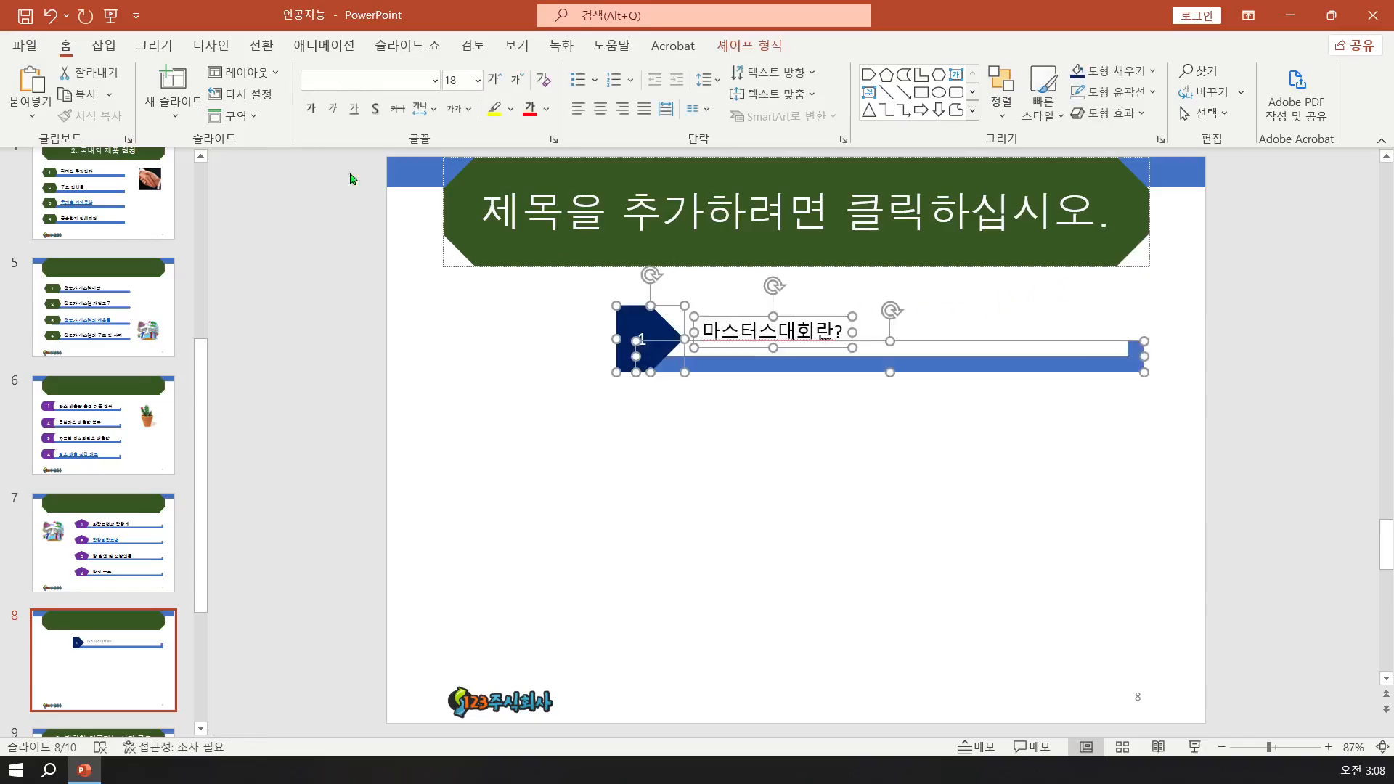
click(364, 80)
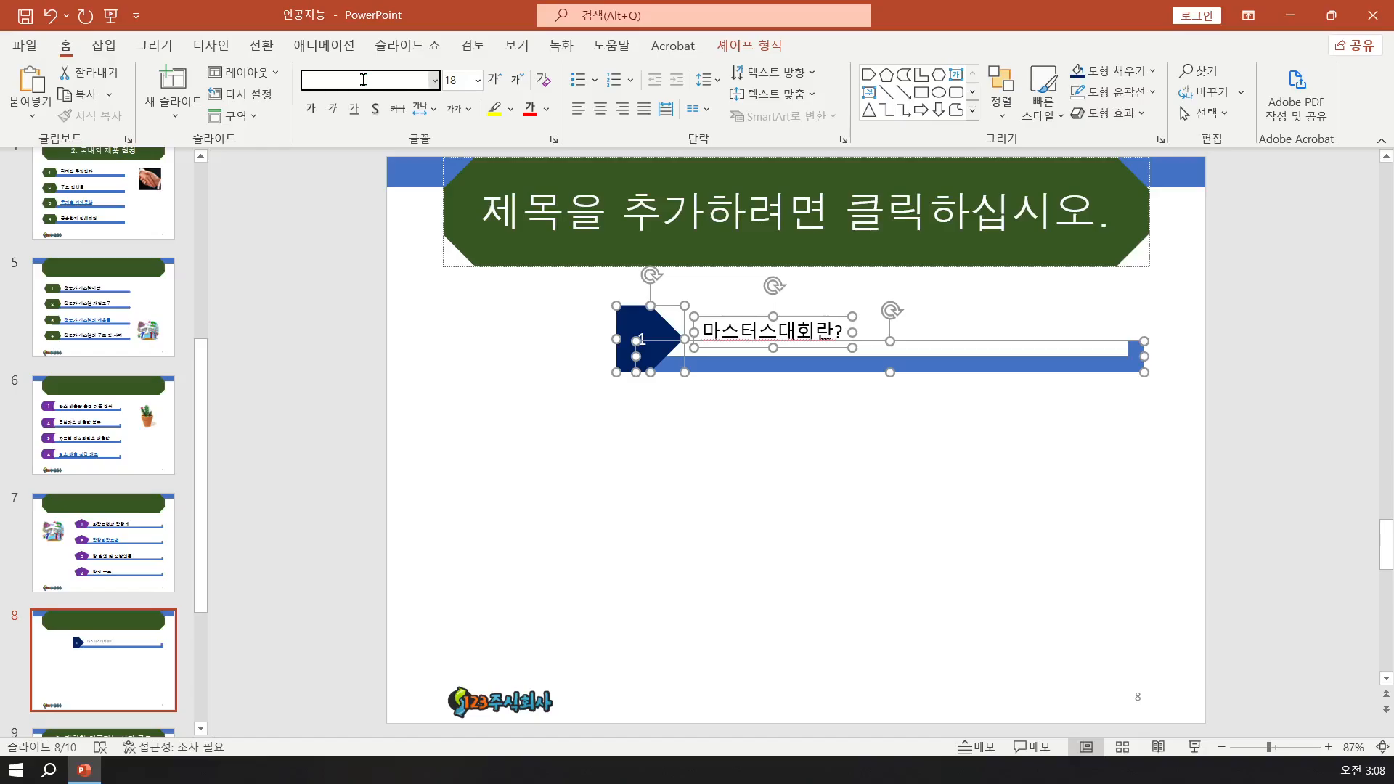
text(굴림)
key(Return)
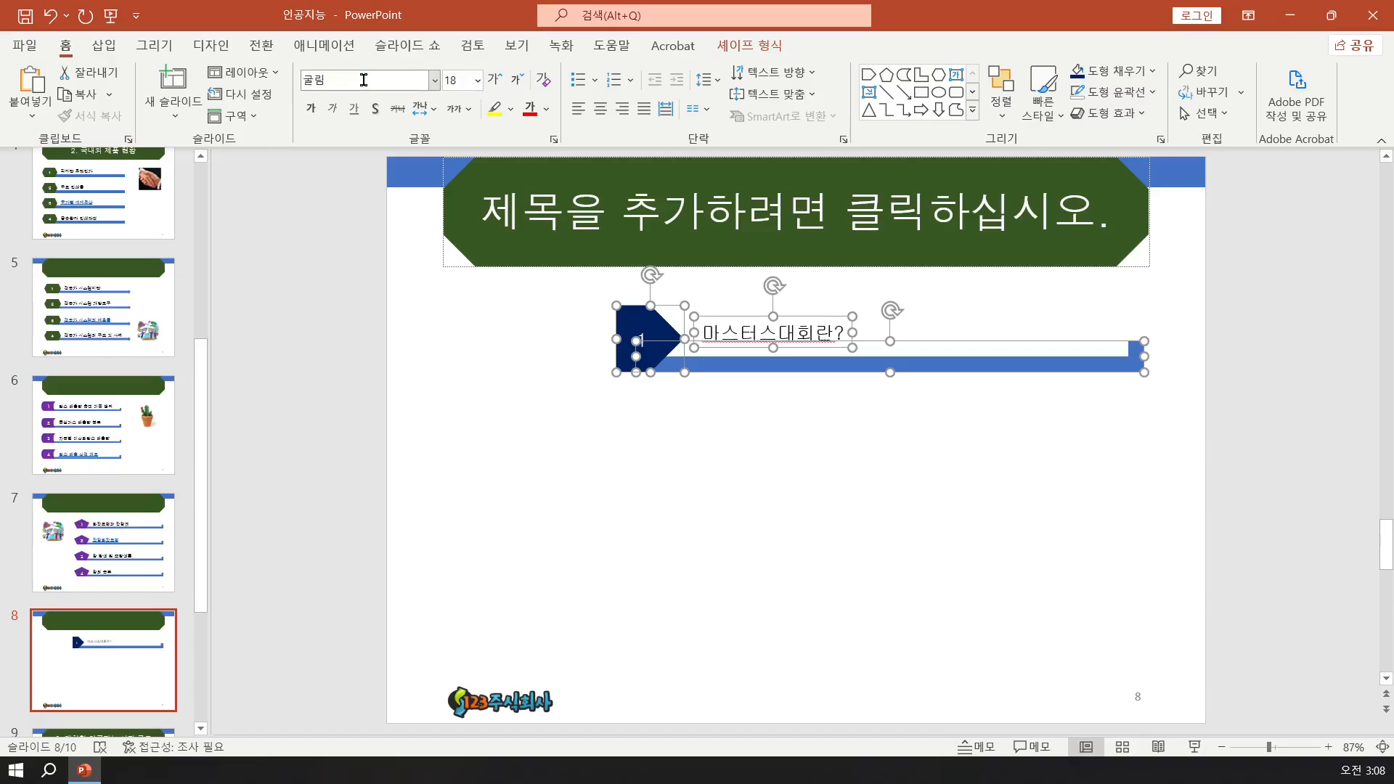
click(462, 82)
text(24)
key(Return)
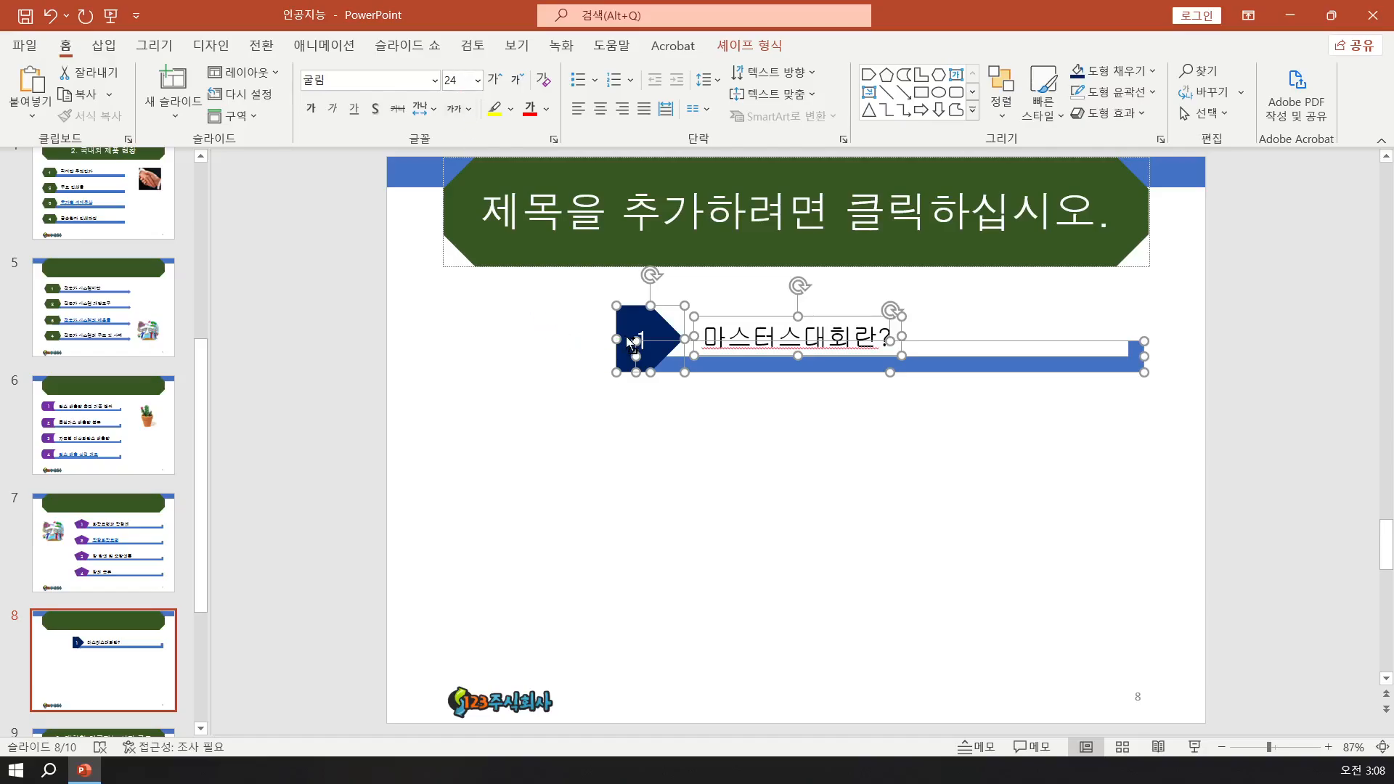
- Duplicate the complete row 1 three times straight down to form four evenly spaced, aligned rows
click(658, 351)
drag(657, 351, 664, 434)
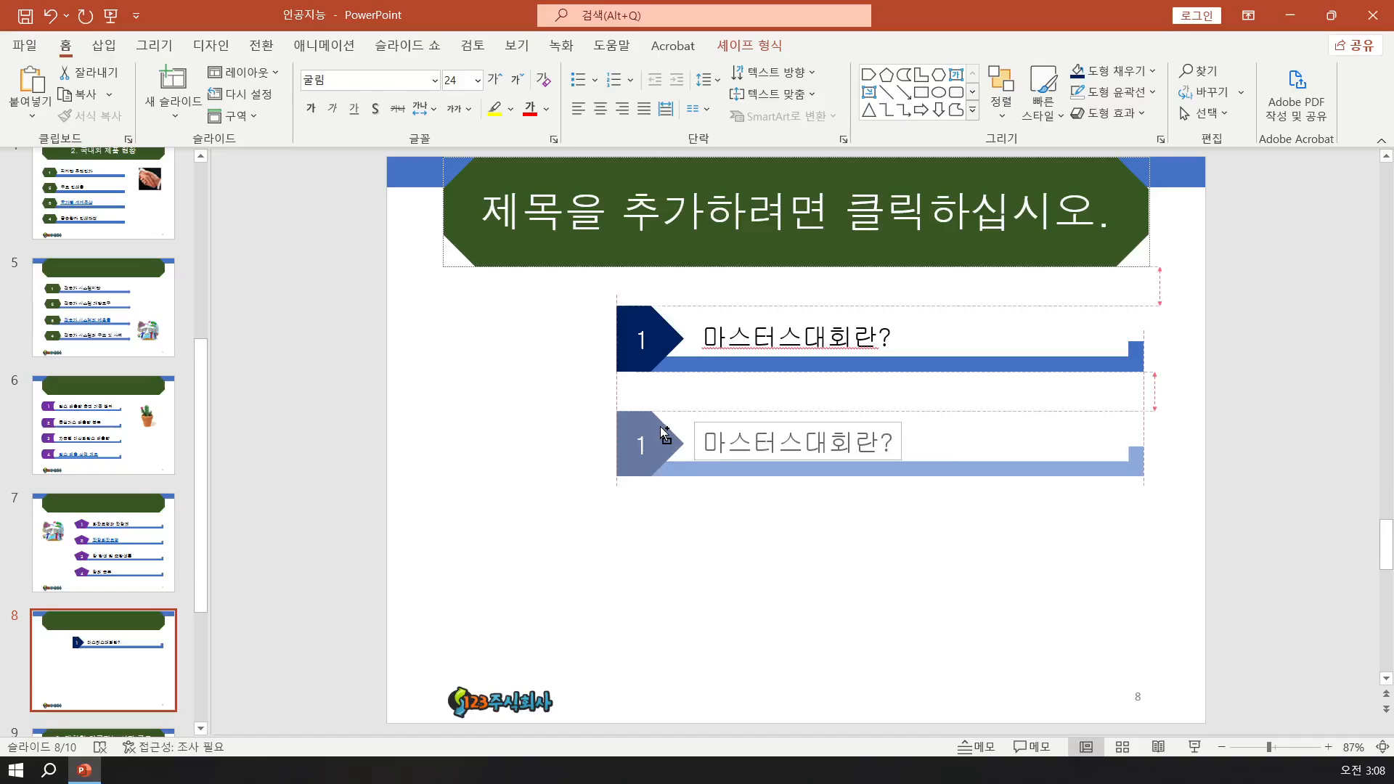
drag(664, 434, 659, 639)
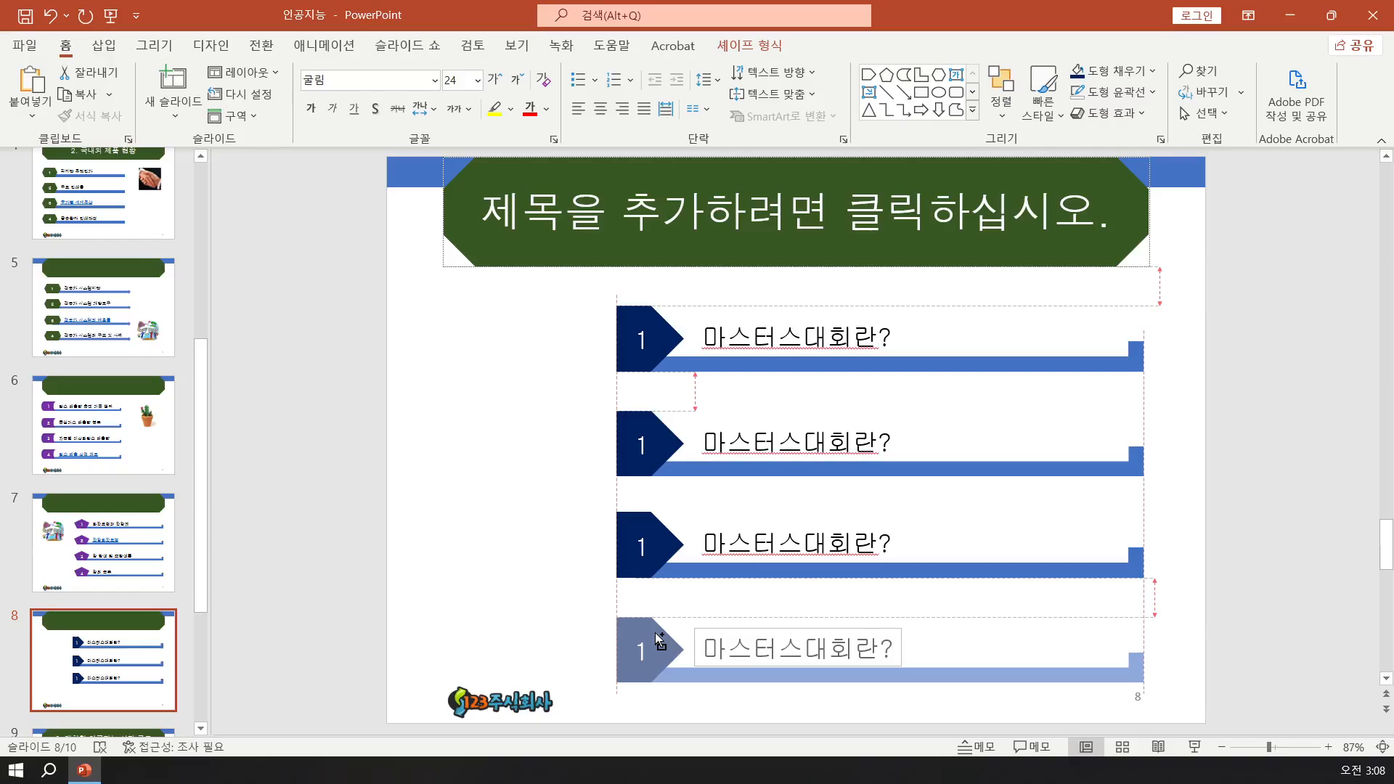
drag(655, 633, 655, 633)
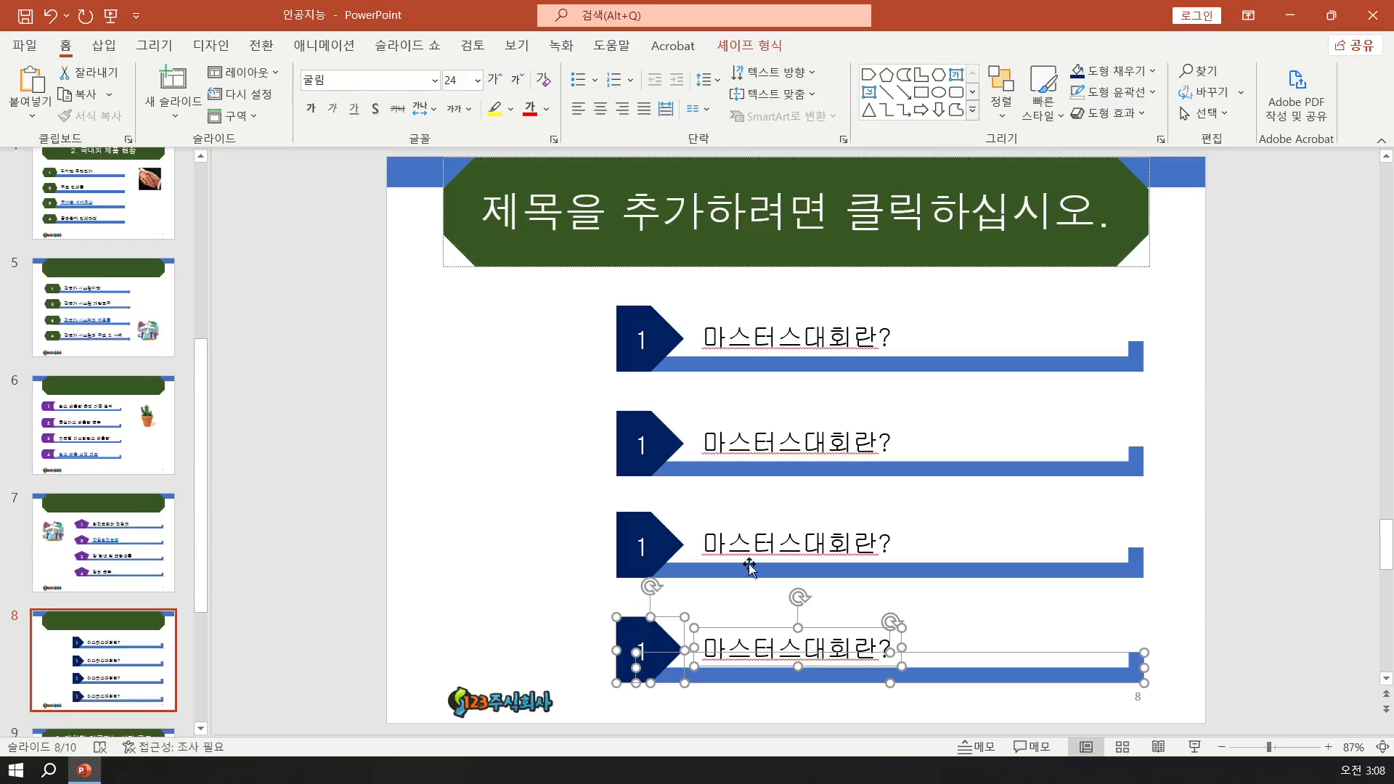
- Renumber the arrows of the three copied rows as 2, 3 and 4
double_click(639, 444)
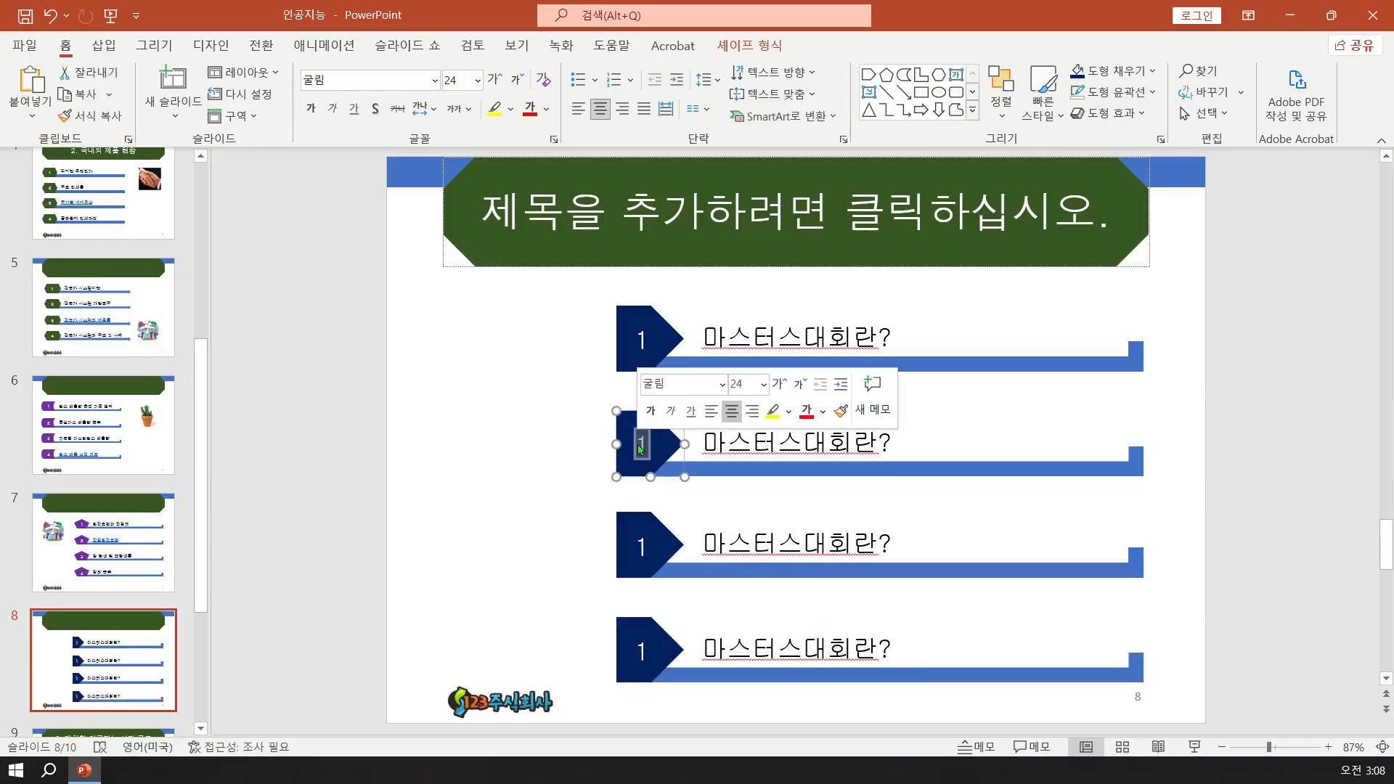
text(2)
double_click(639, 546)
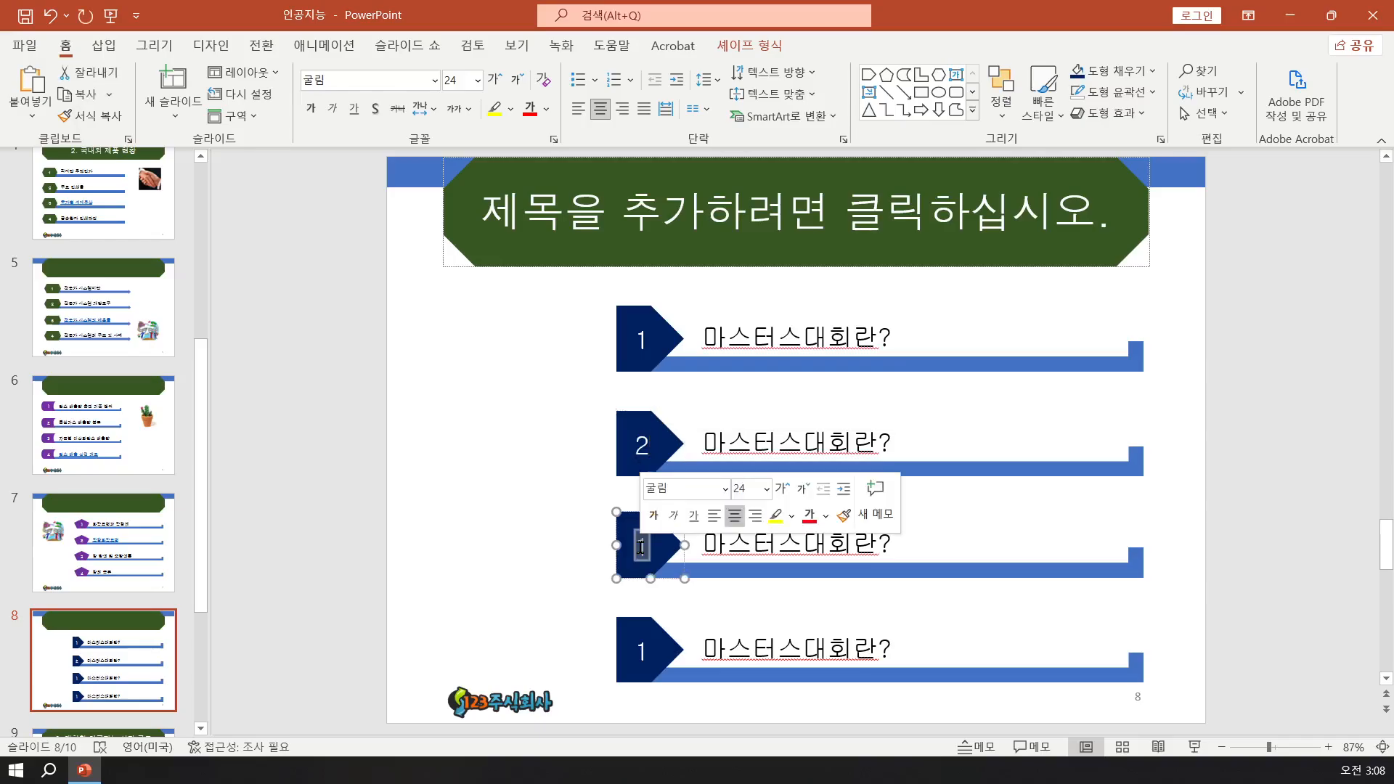
text(3)
double_click(640, 652)
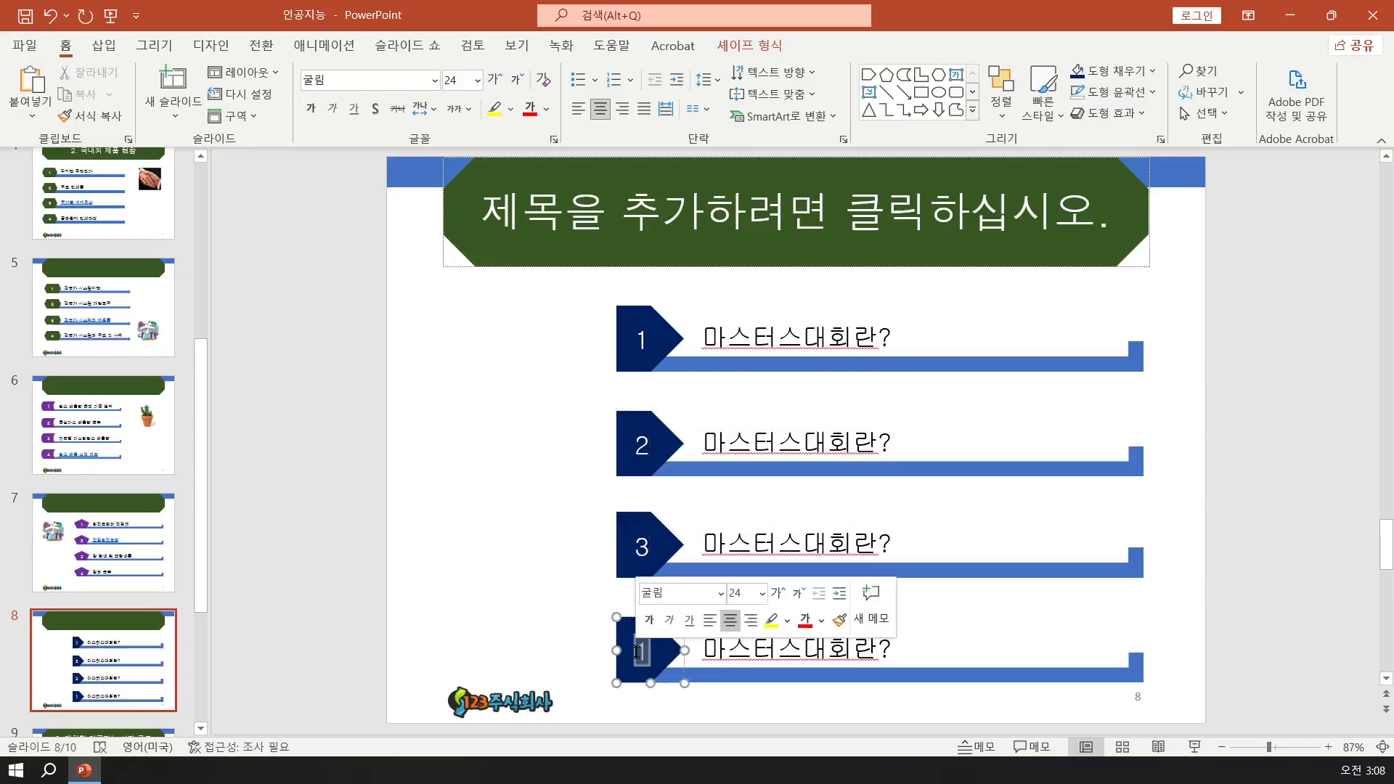
text(4)
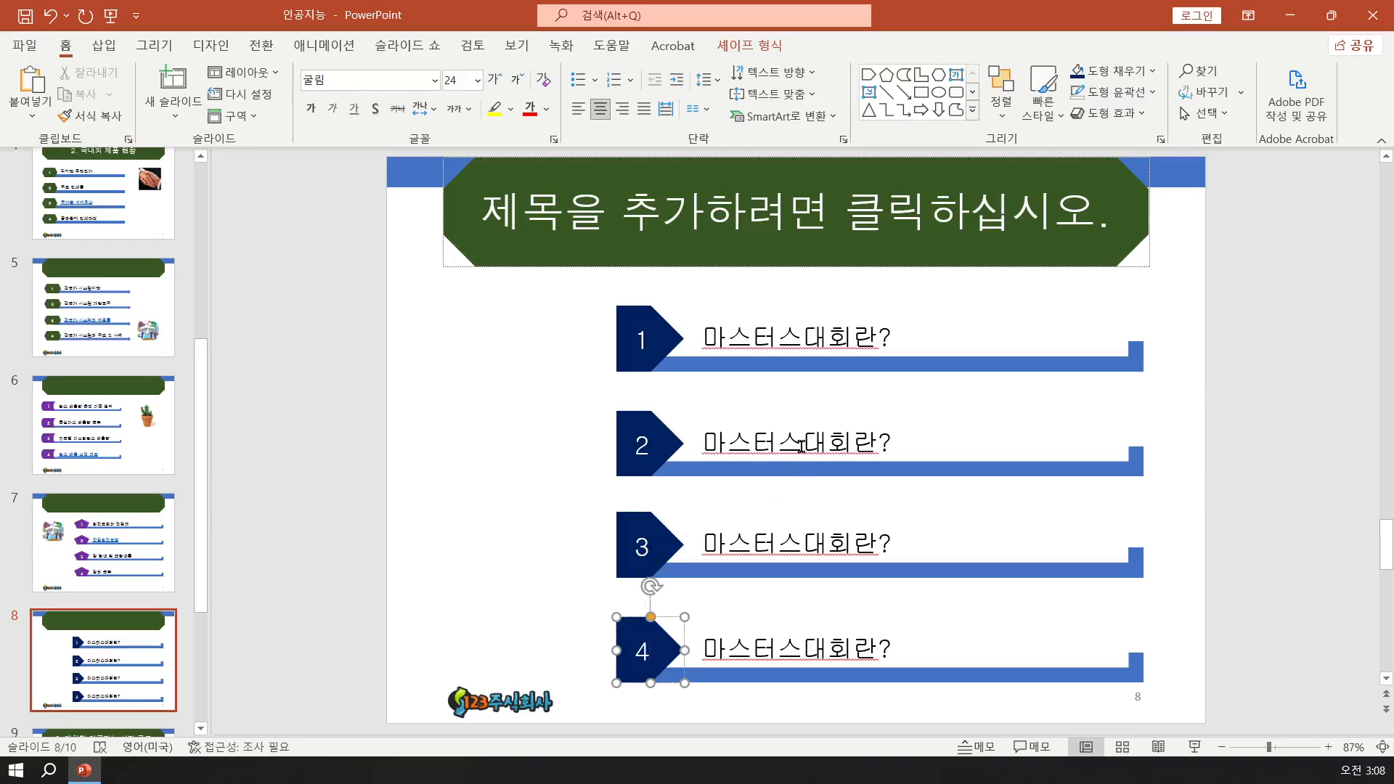
- Change row 2's text to "마스터스대회의 참가종목"
click(850, 443)
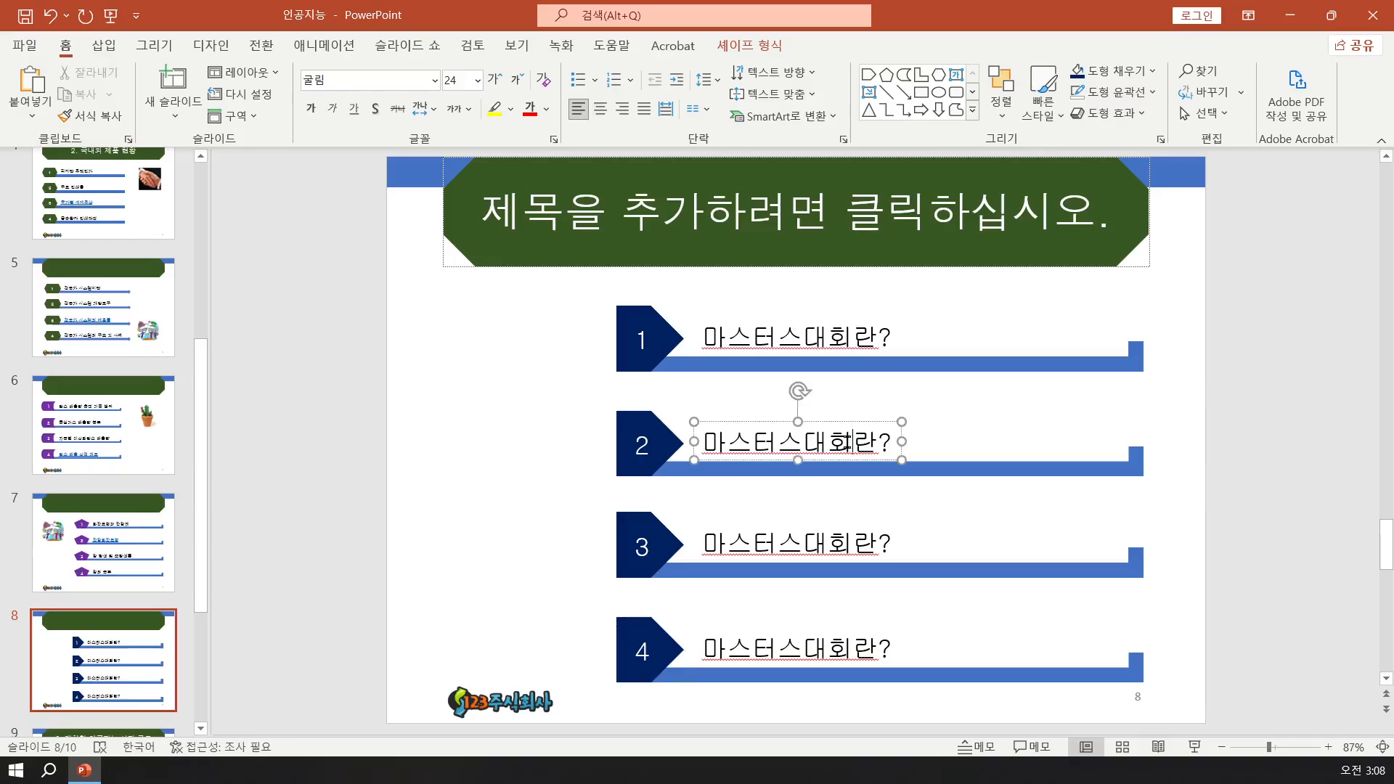
key(Delete)
key(Delete)
text(의)
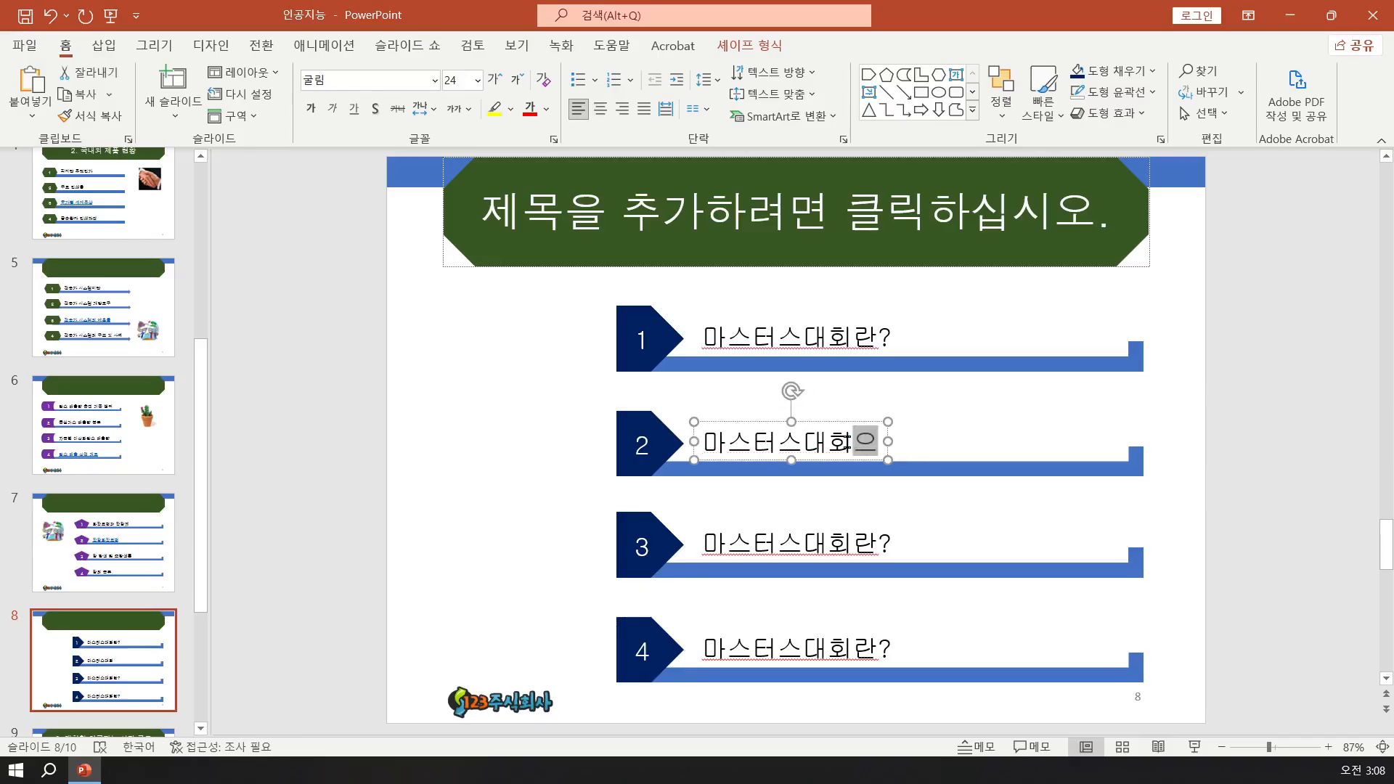
text( 참가종목)
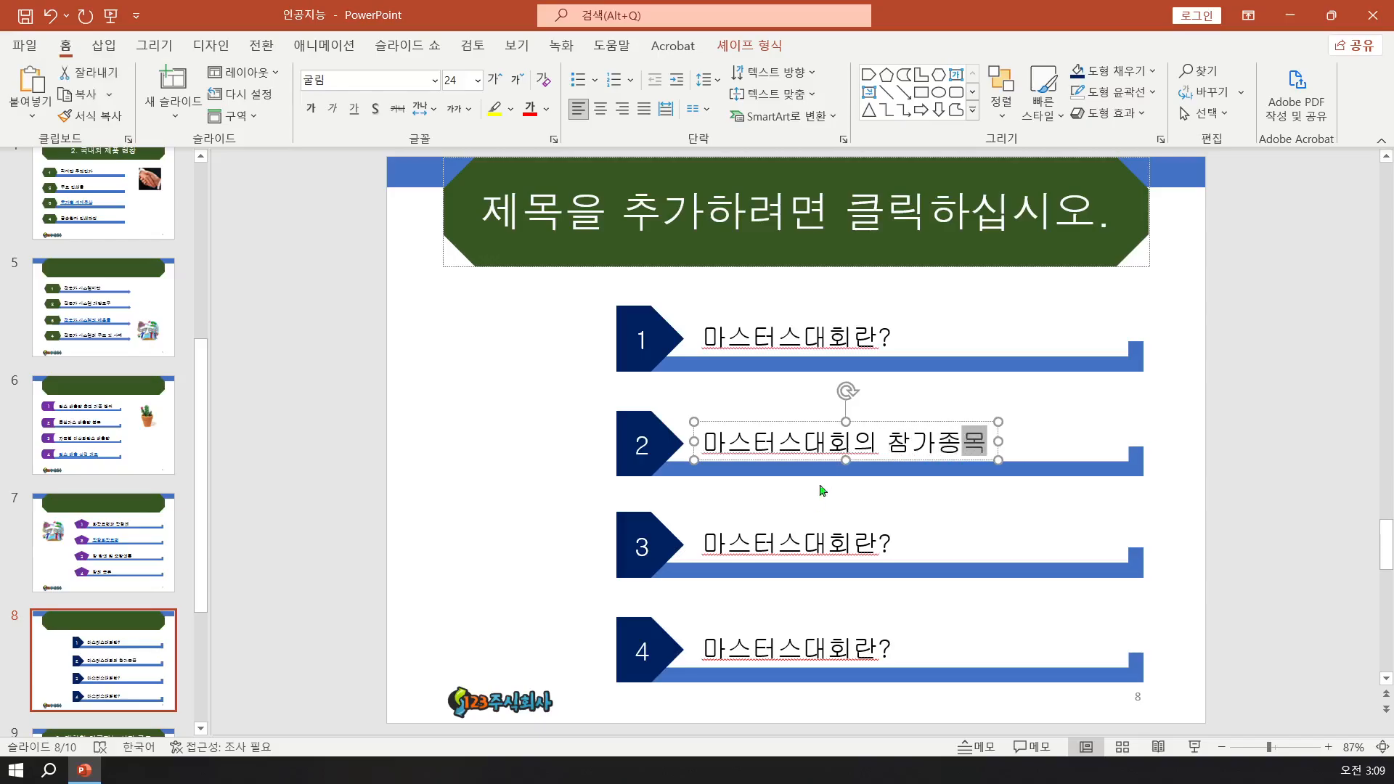
- Replace row 3's text with "국민생활체육 참여현황"
click(757, 551)
double_click(757, 550)
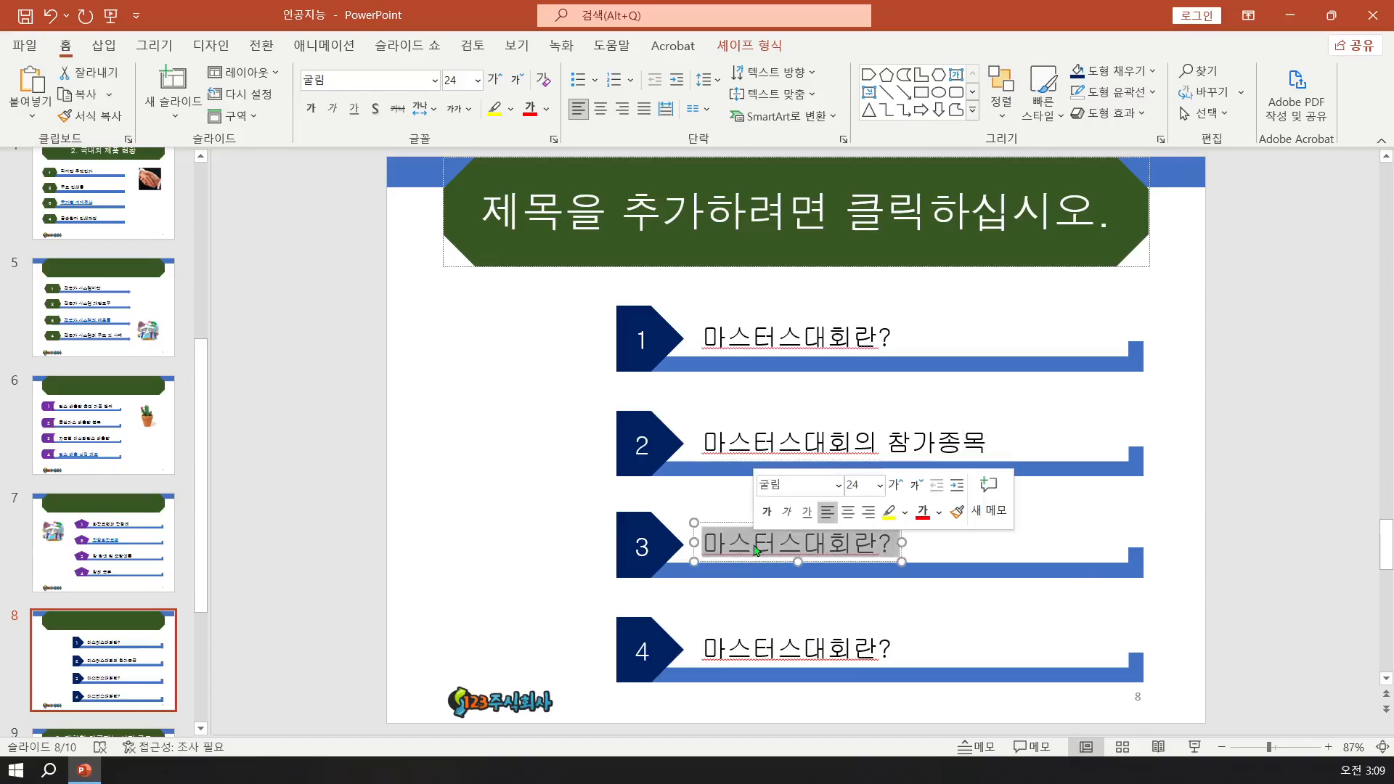
text(민생활체)
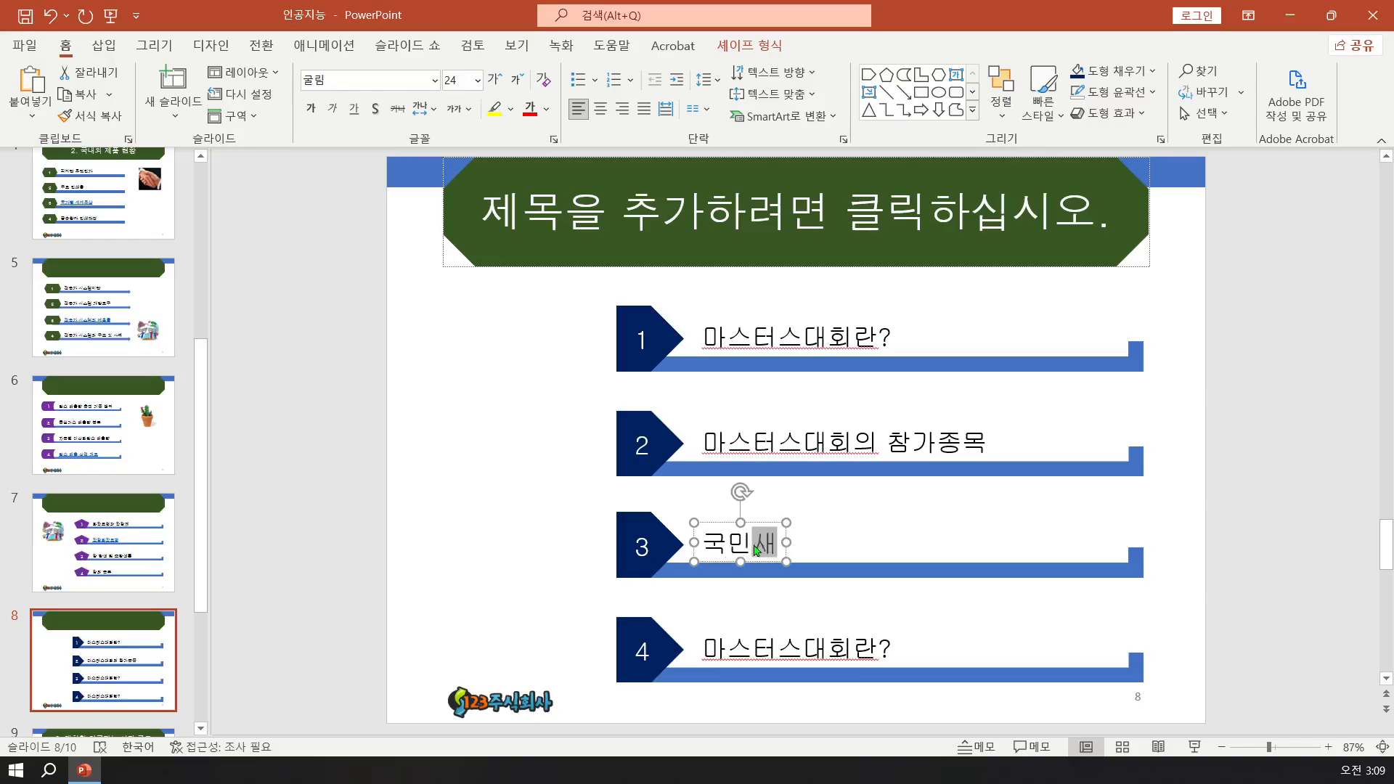
text(육 참여)
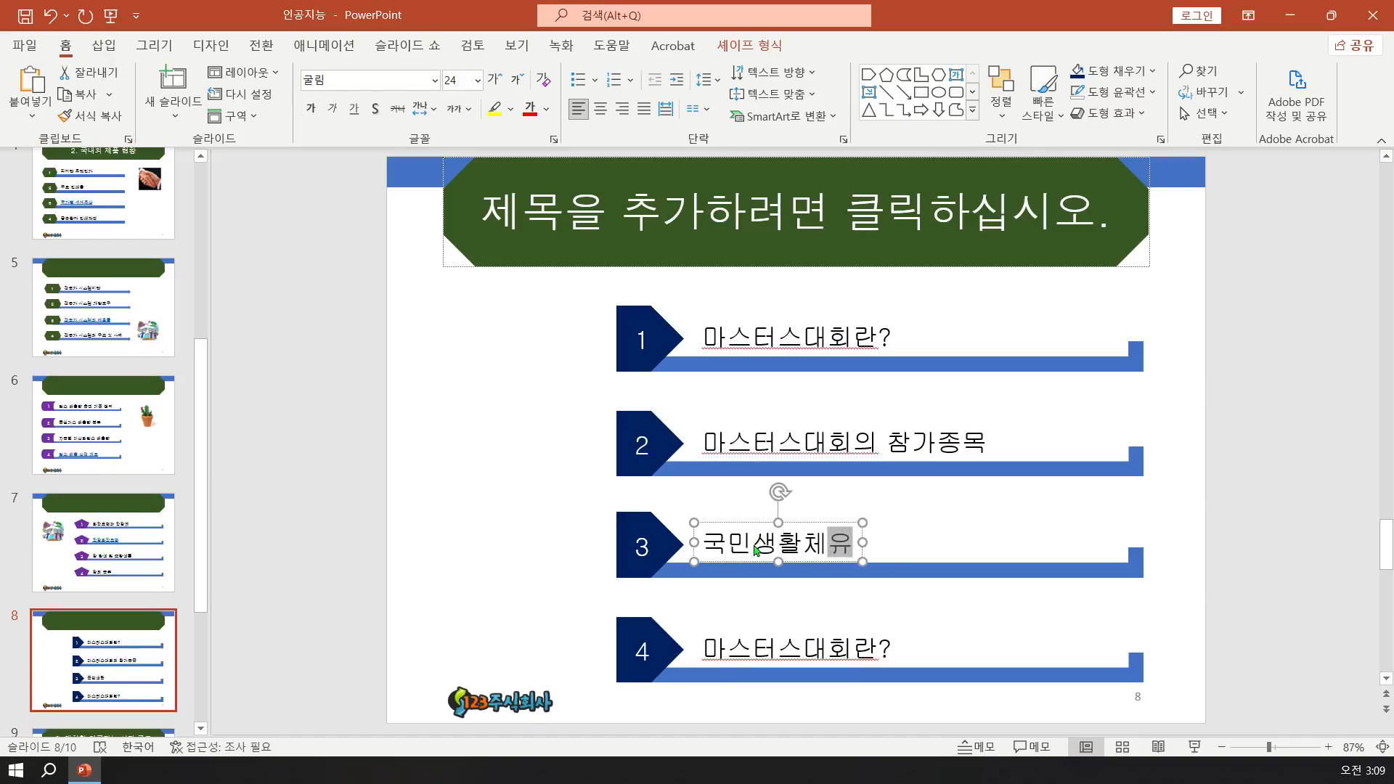
text(현황)
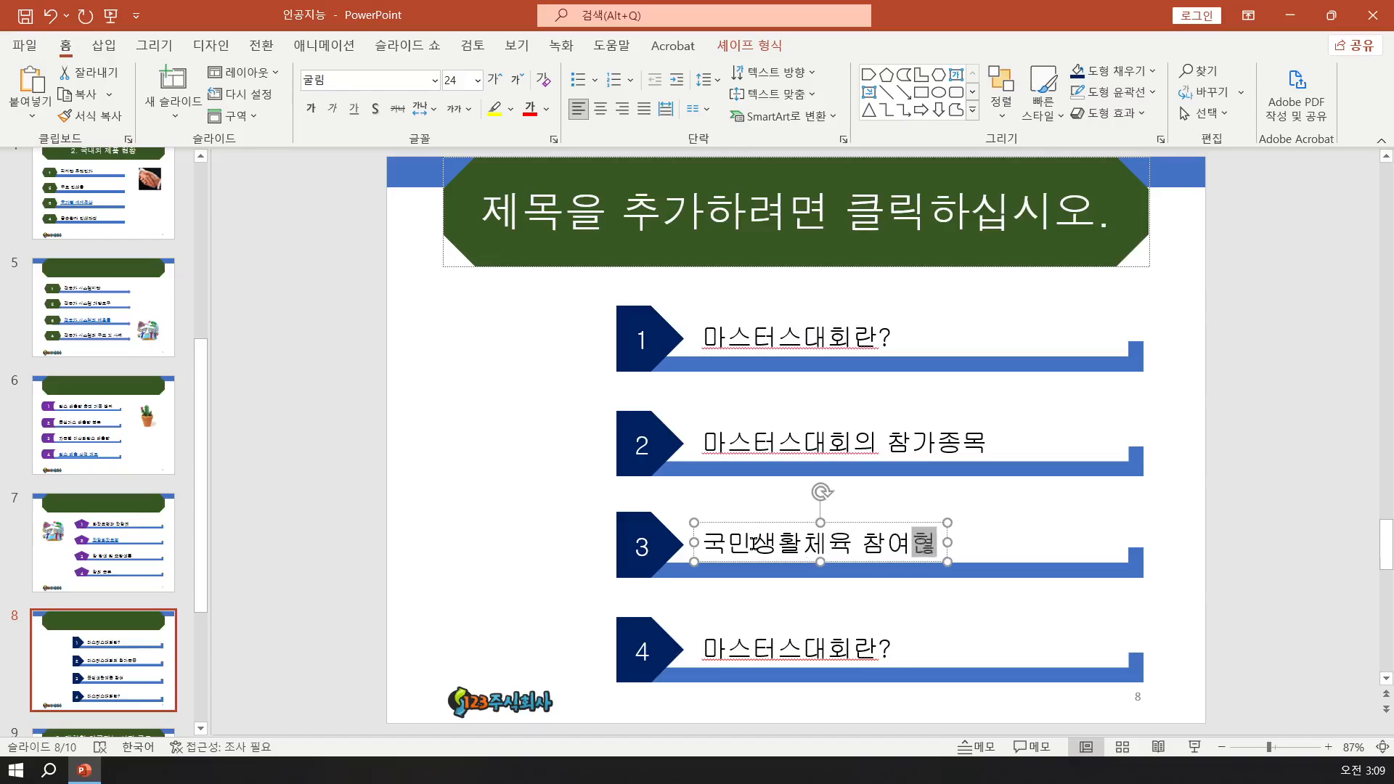
- Change row 4's text to "아시아태평양 마스터스대회"
double_click(743, 649)
triple_click(743, 649)
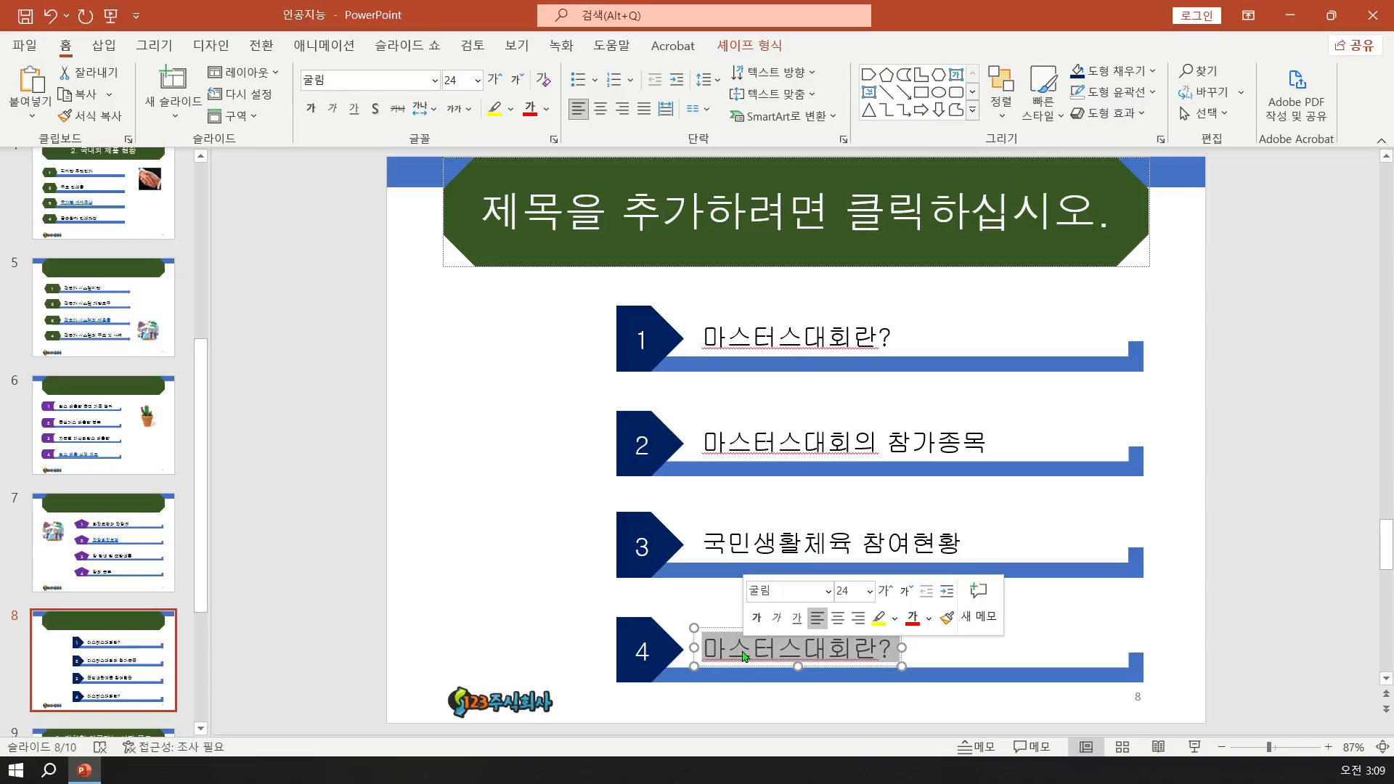
click(724, 653)
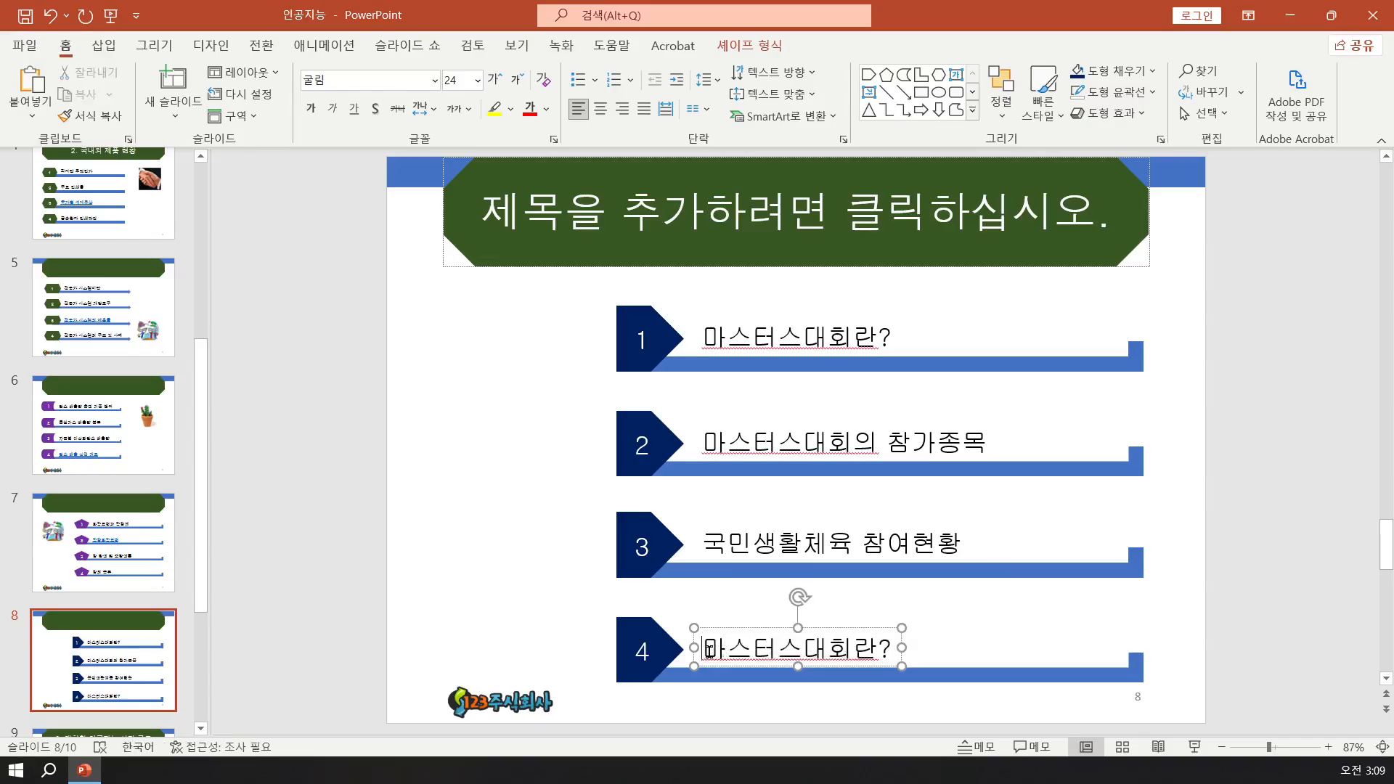
text(아시아)
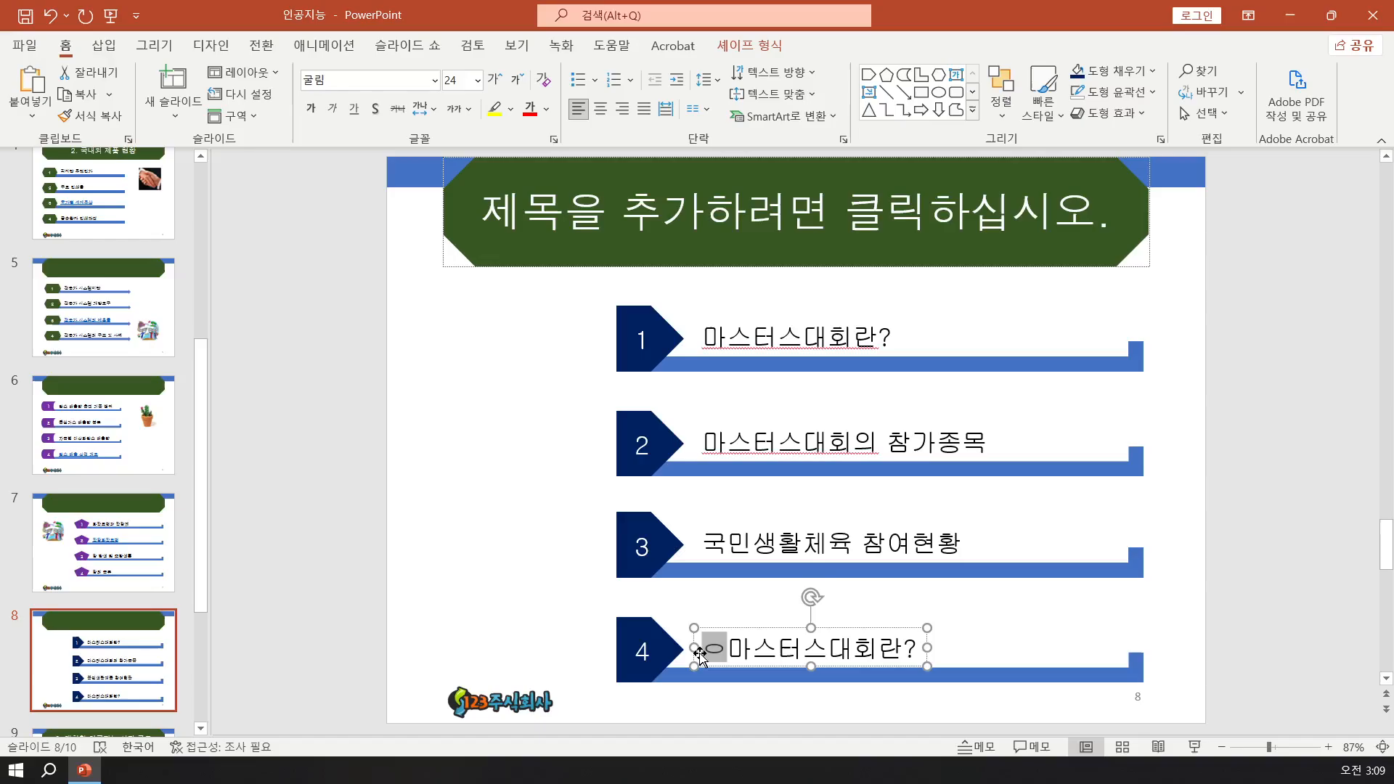
text(태평양)
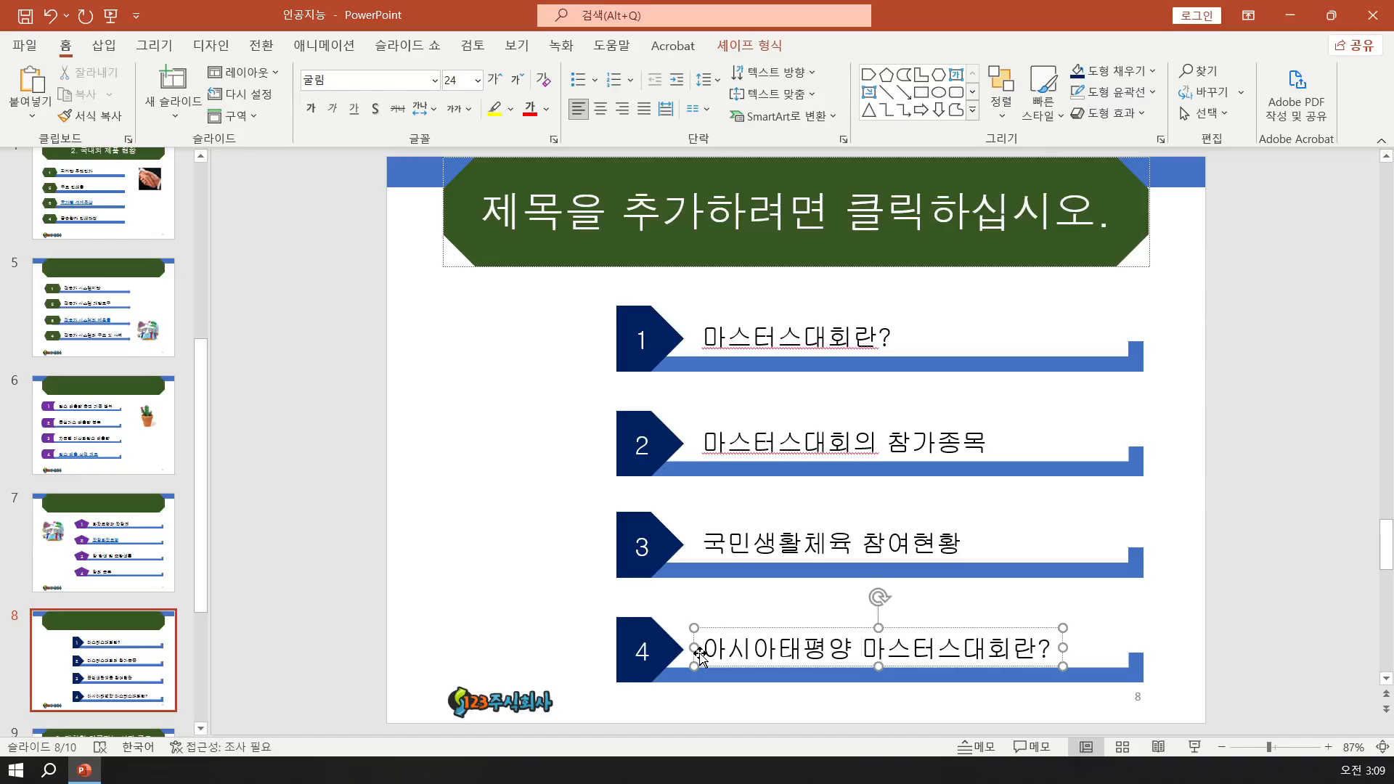
click(1010, 647)
key(Delete)
key(Delete)
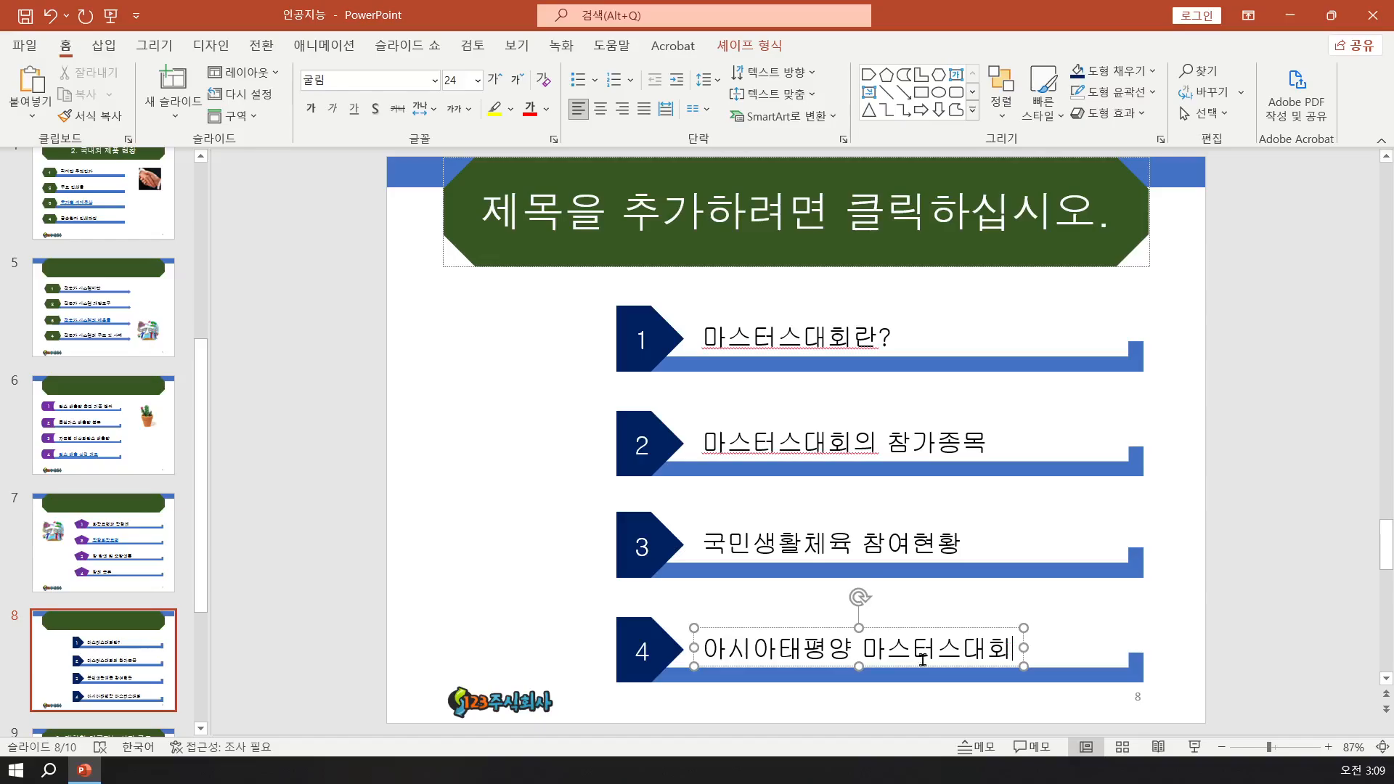
- Hyperlink row 4's text "아시아태평양 마스터스대회" to slide 6 ("슬라이드 6") of this presentation
click(705, 649)
drag(704, 649, 988, 659)
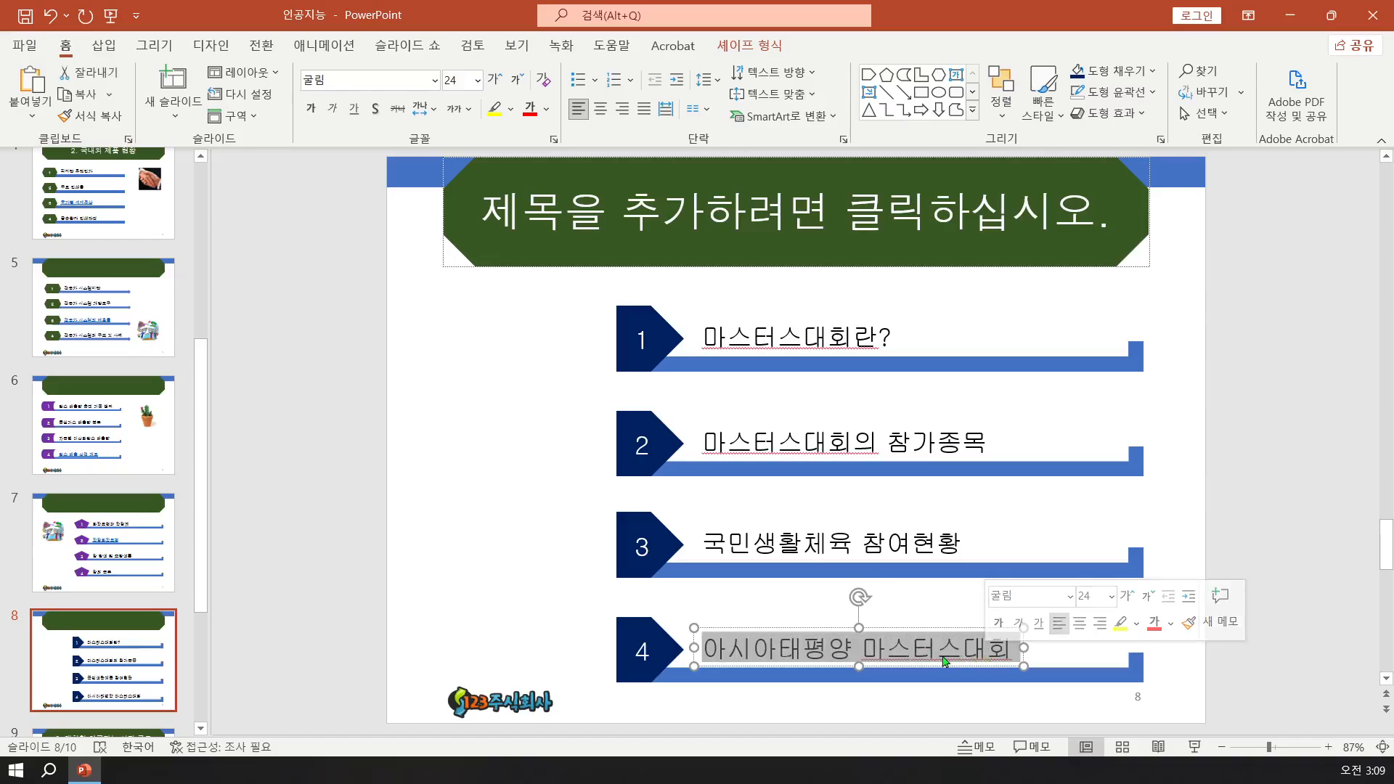
right_click(821, 647)
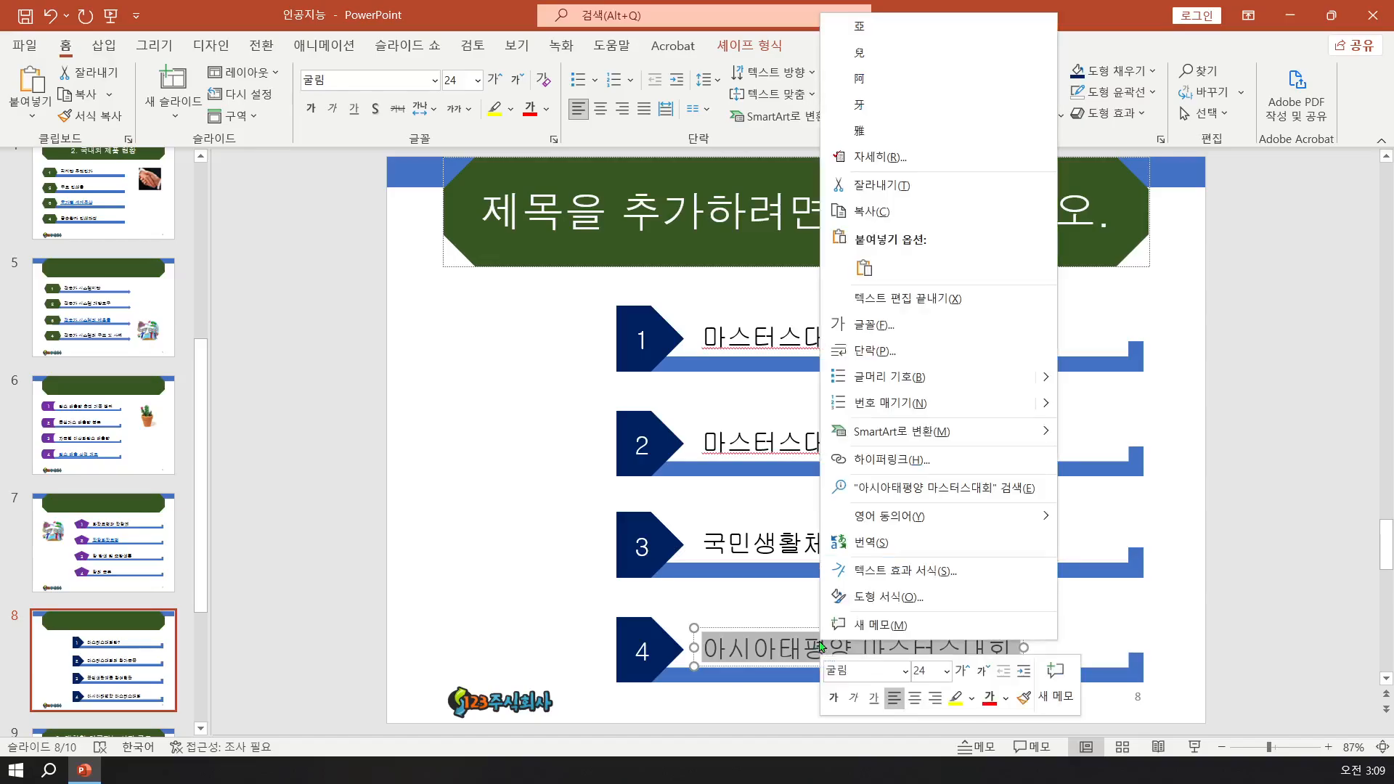
click(851, 468)
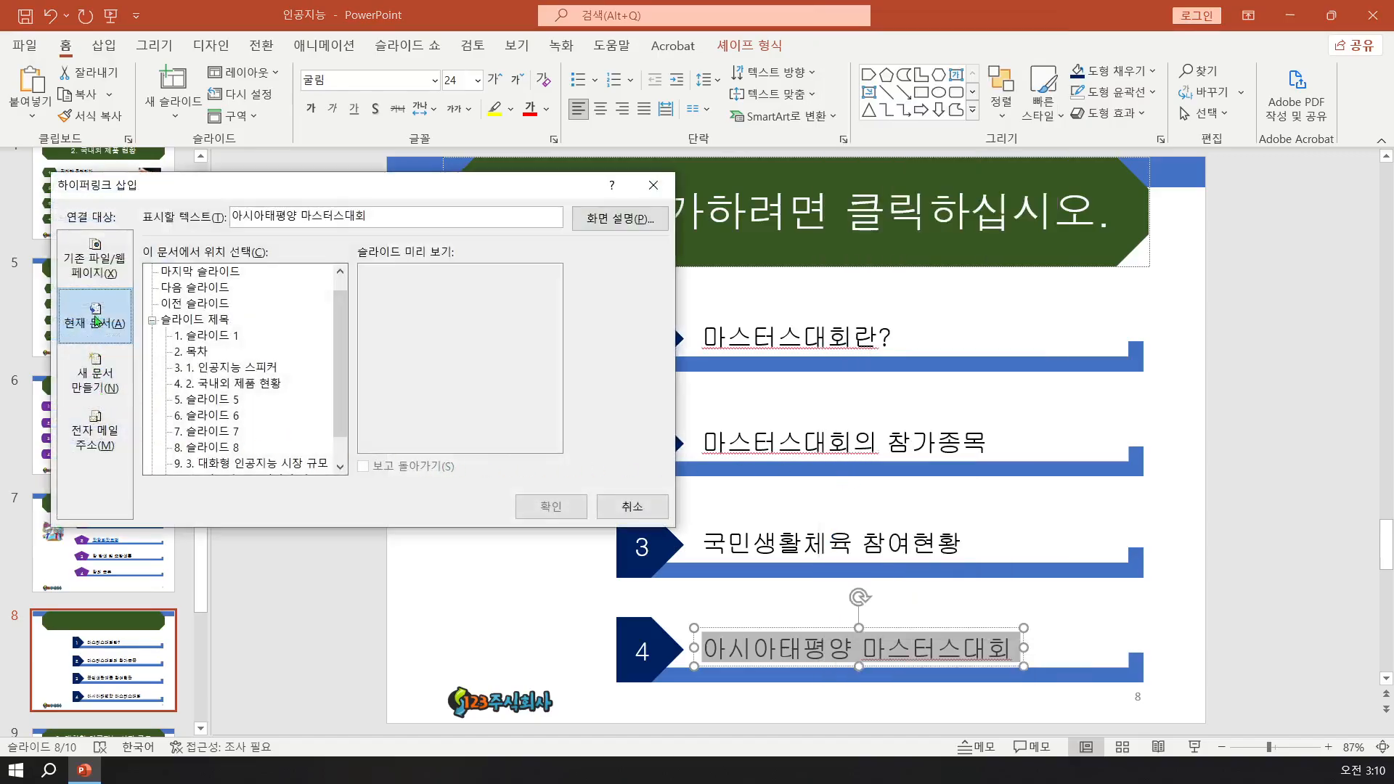
click(96, 446)
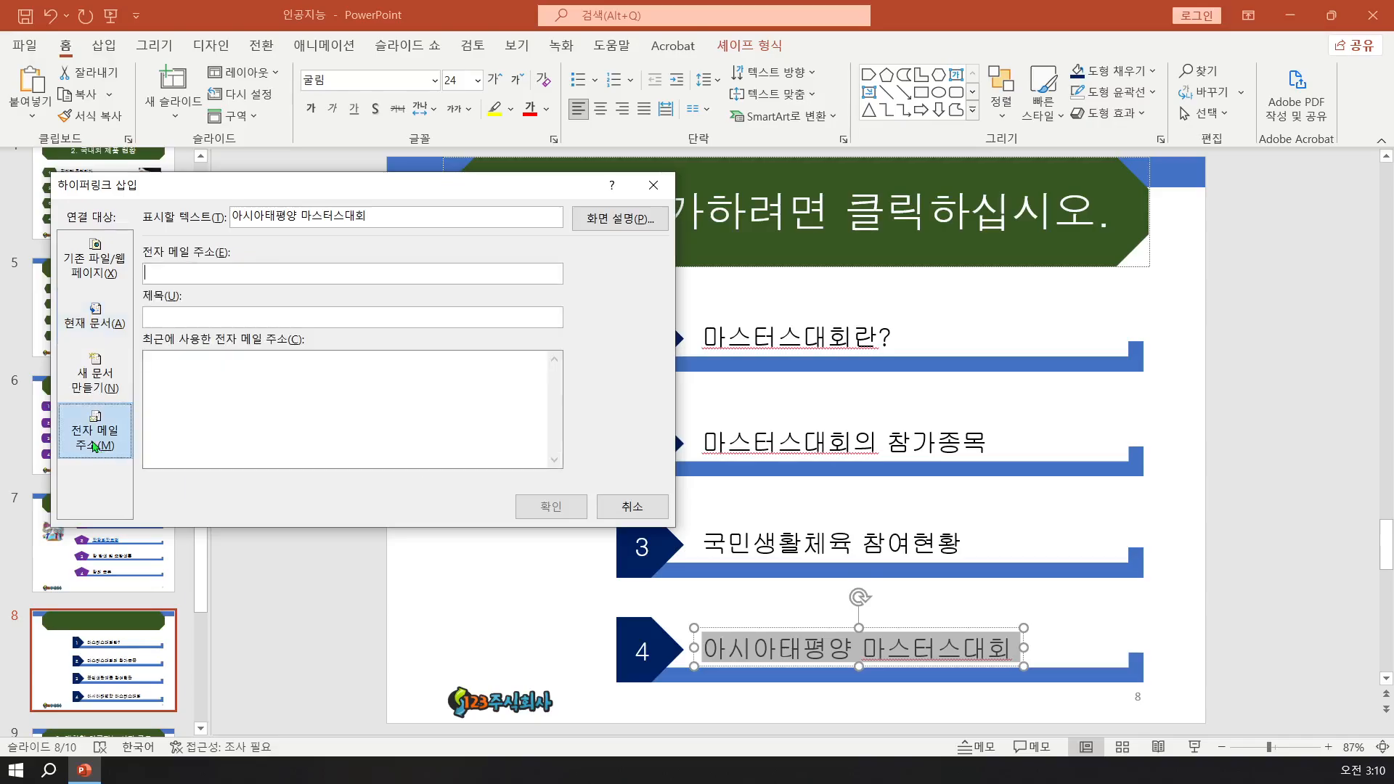
click(77, 333)
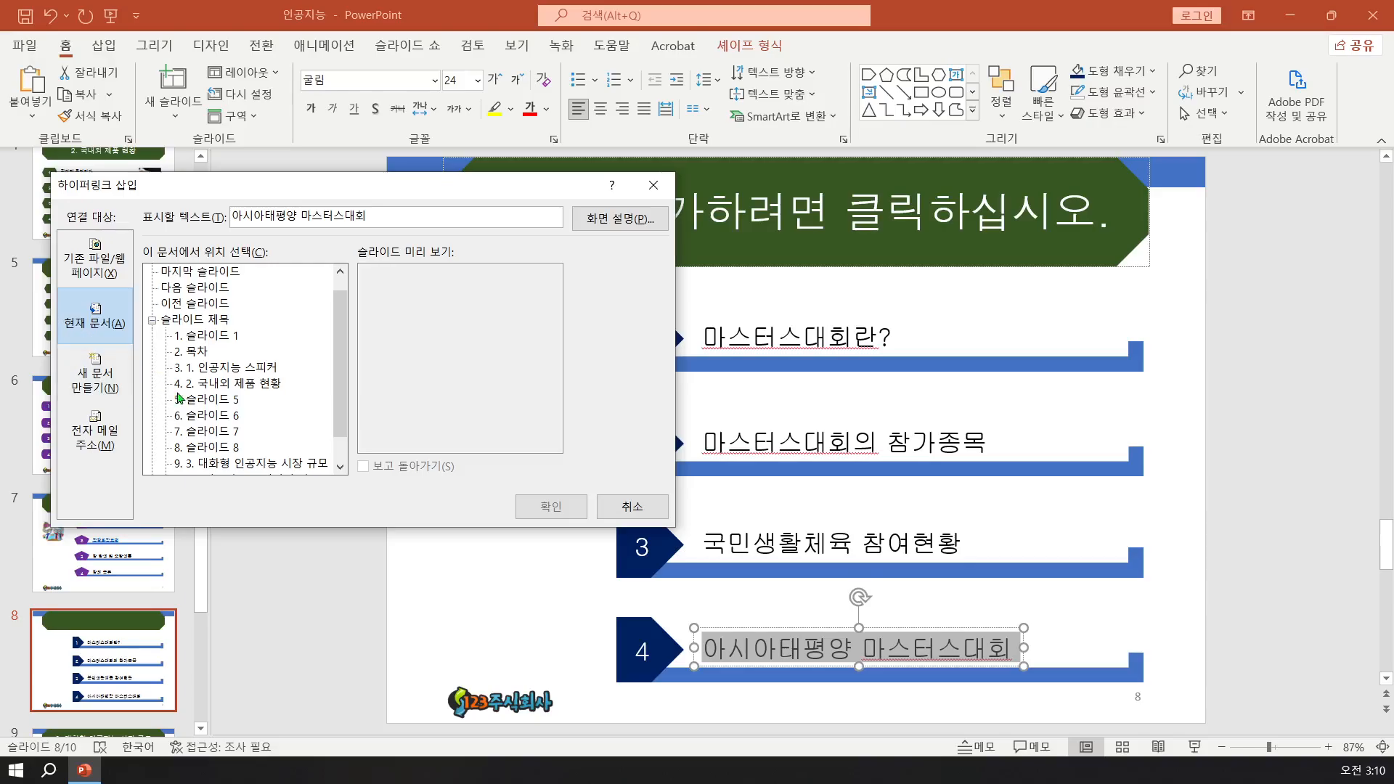
click(204, 419)
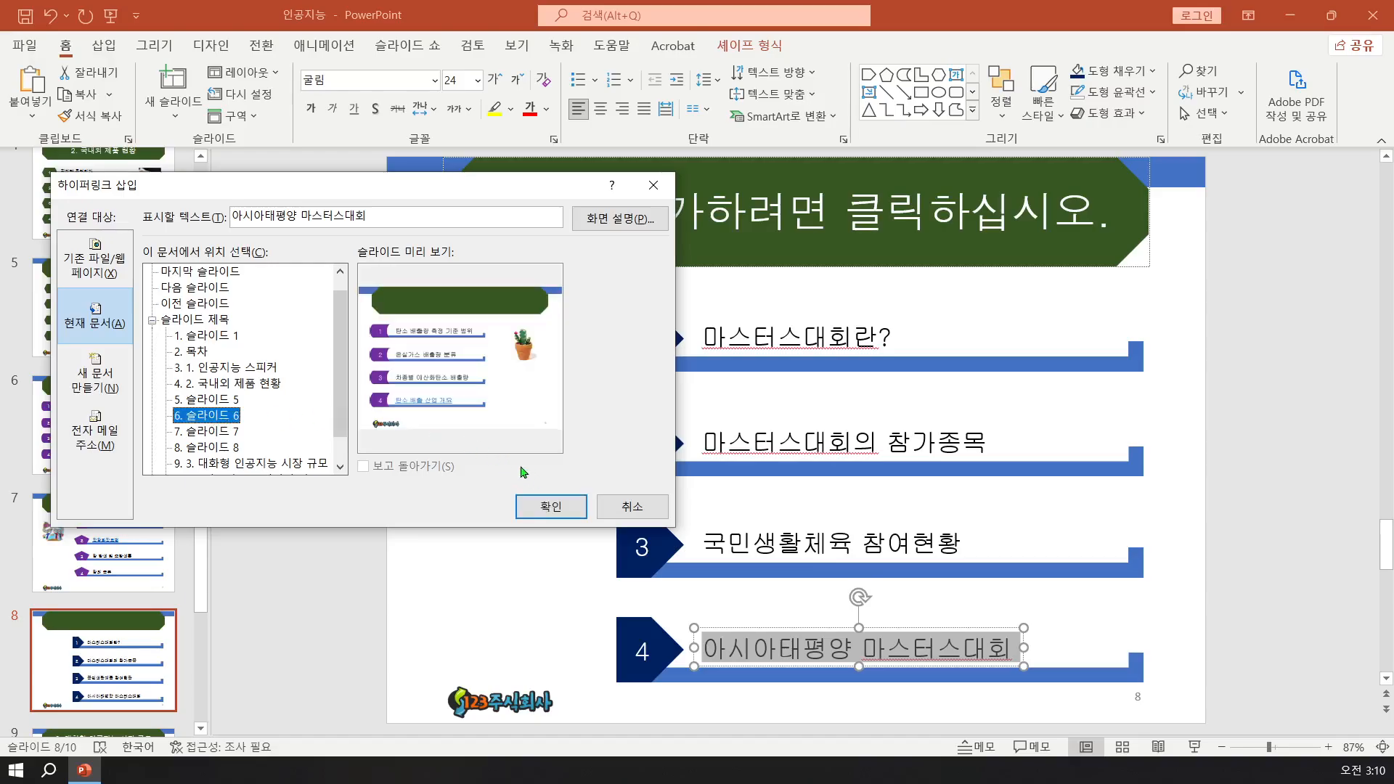
click(531, 514)
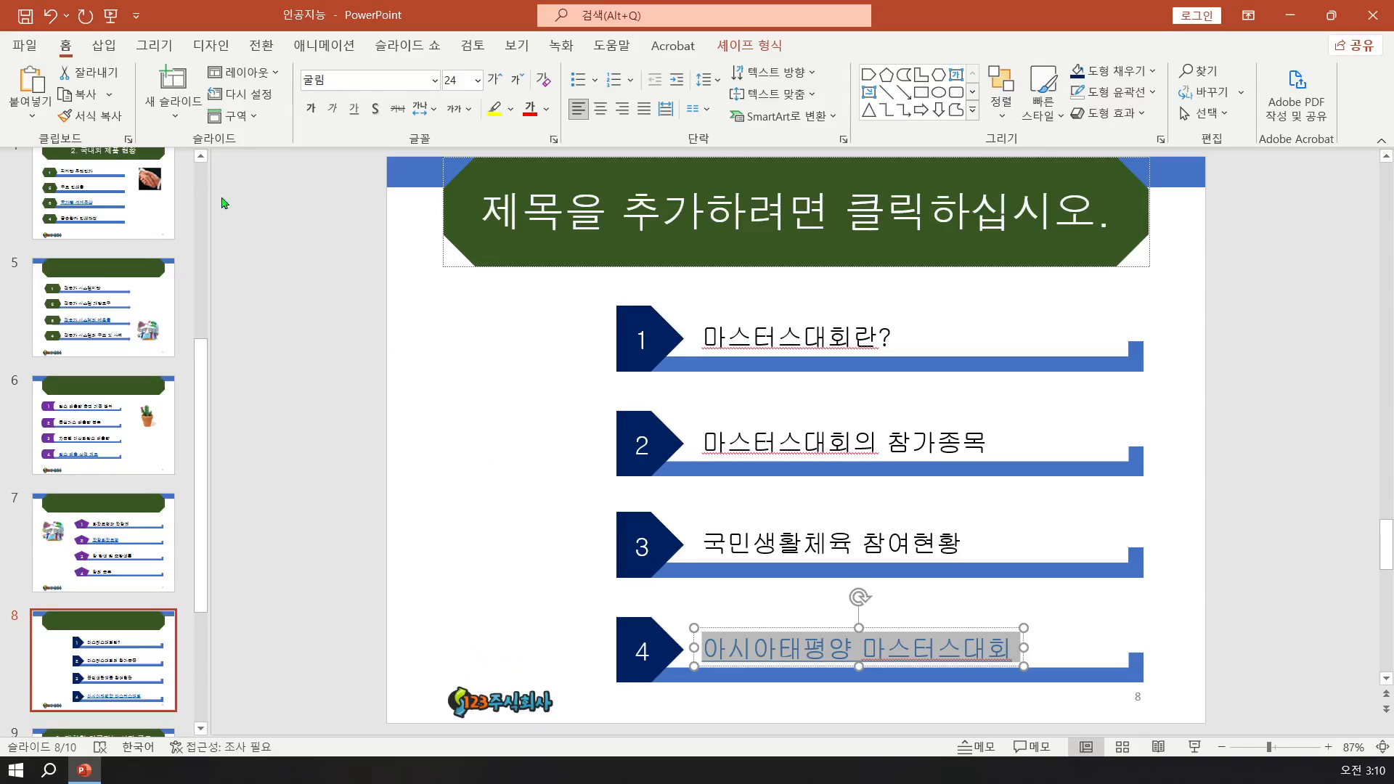
- Insert the picture 그림4 from the itq Picture folder onto slide 8
click(104, 45)
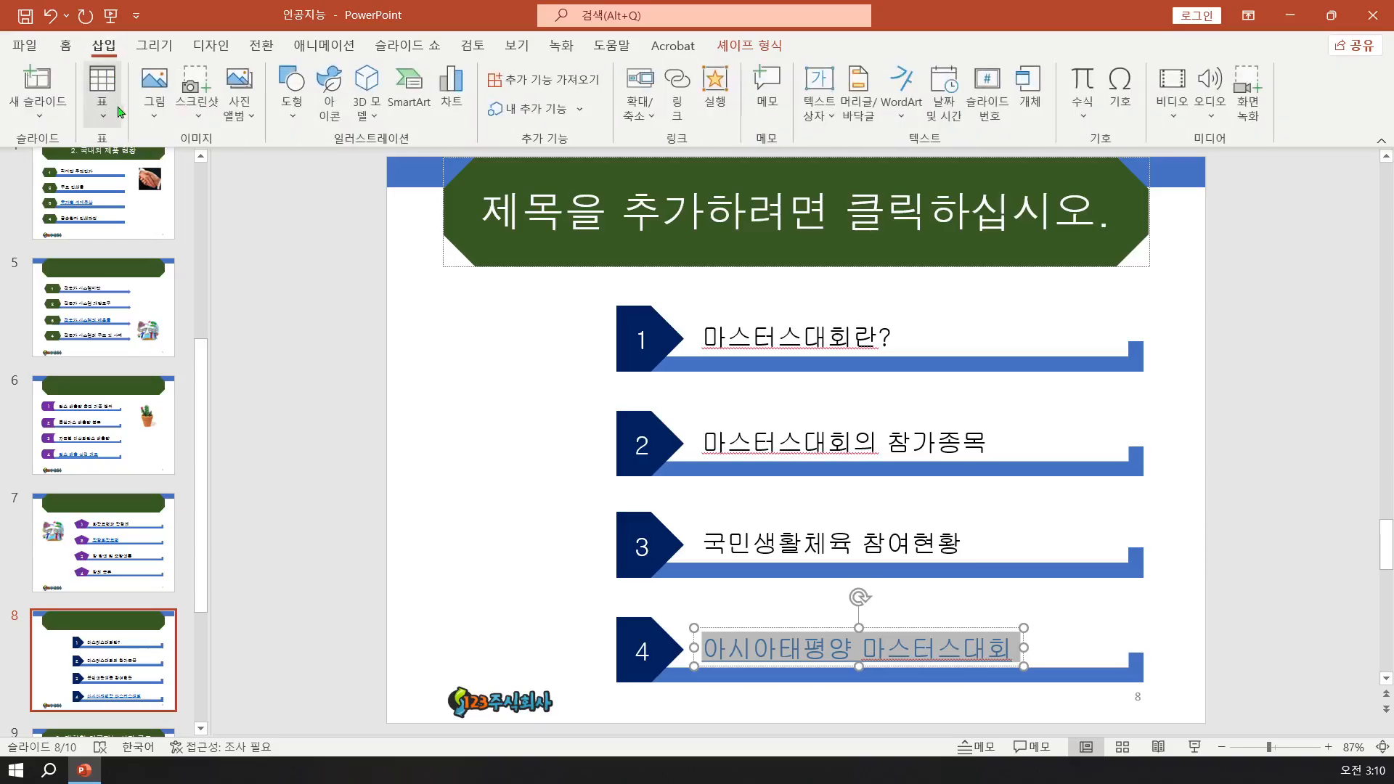
click(151, 115)
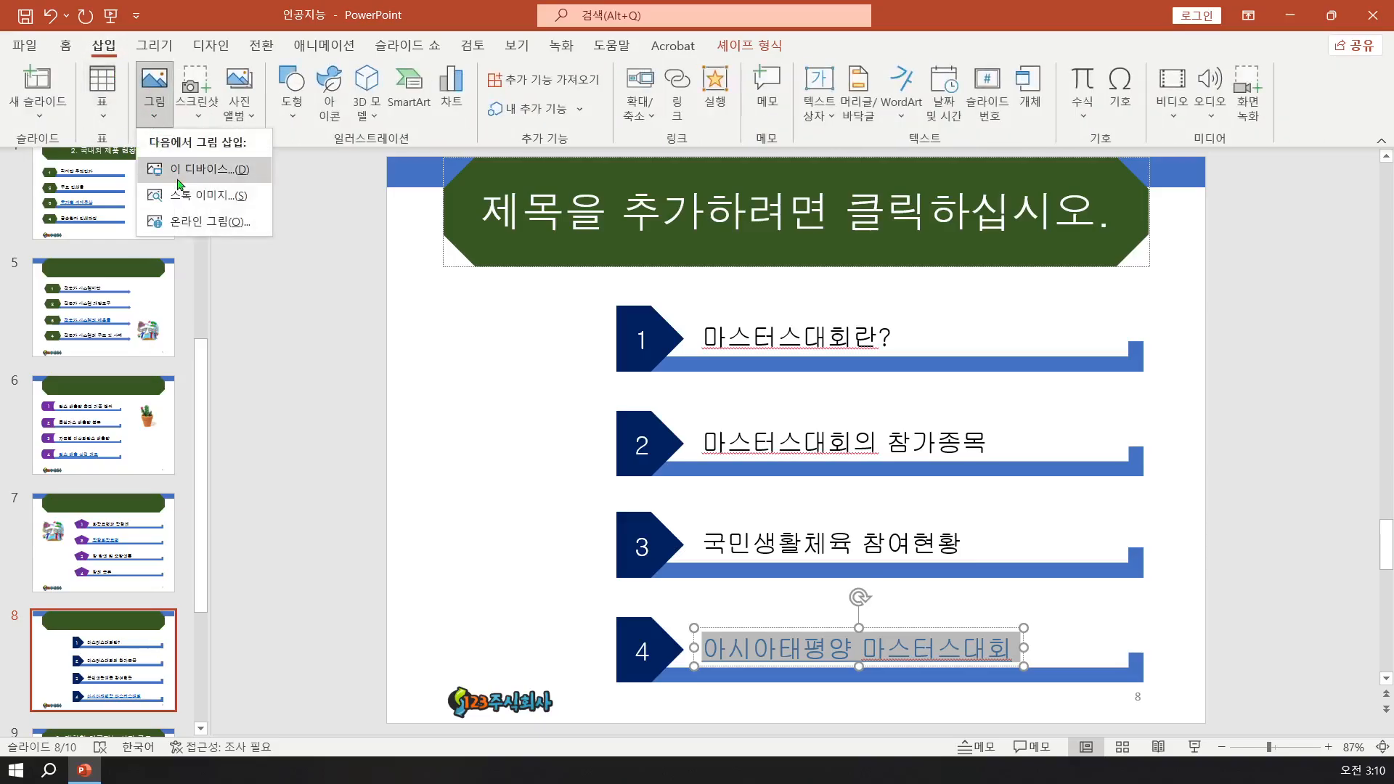
click(197, 169)
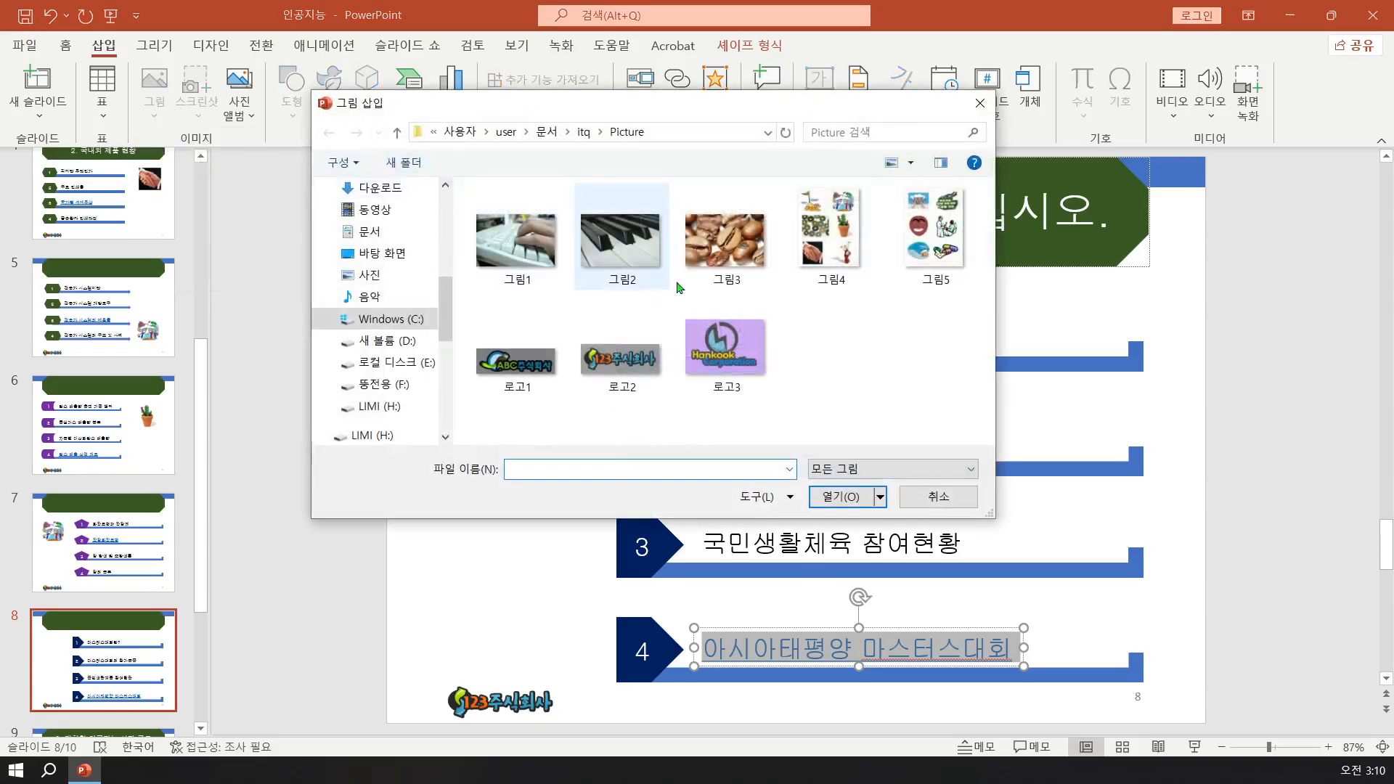
double_click(825, 252)
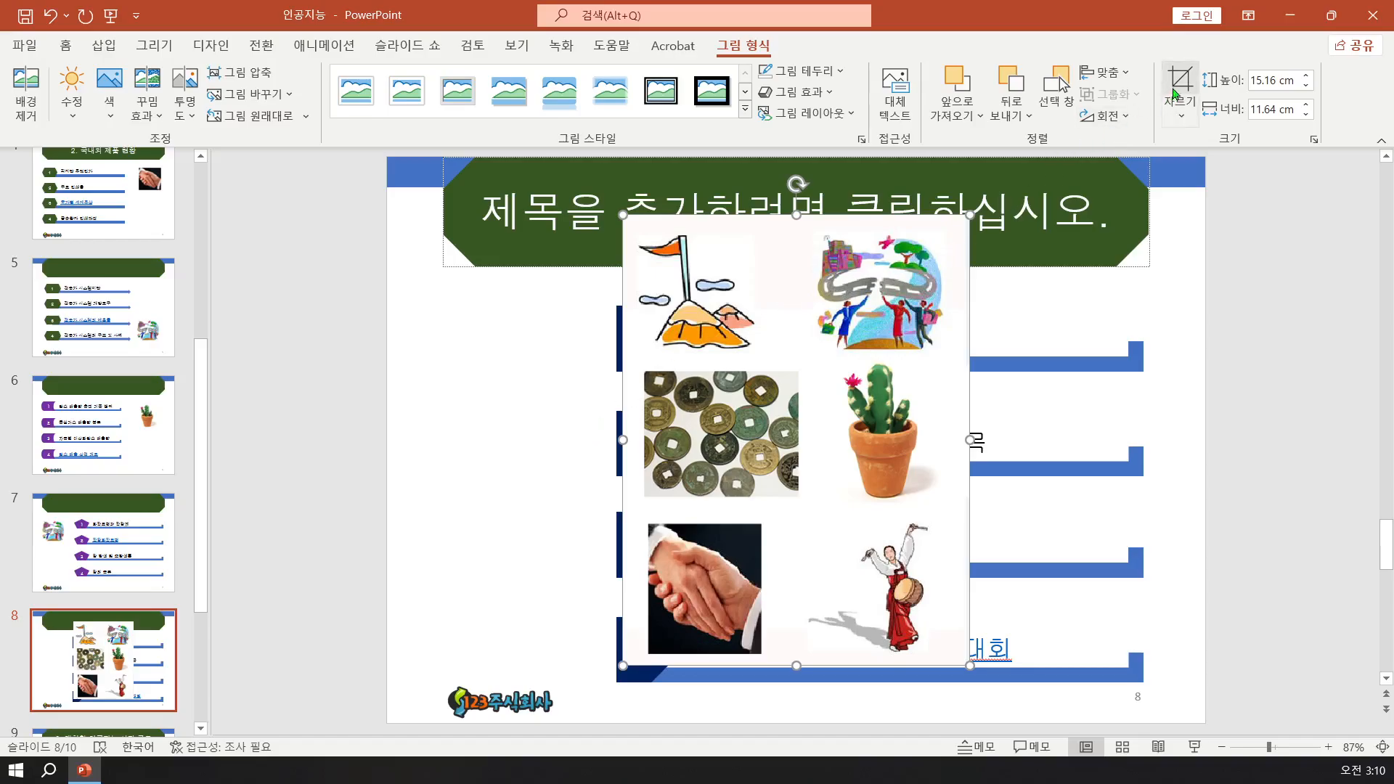
- Crop the inserted picture to the illustration of people under the linked road chain, about 4.26 cm high and 4.62 cm wide
click(1179, 89)
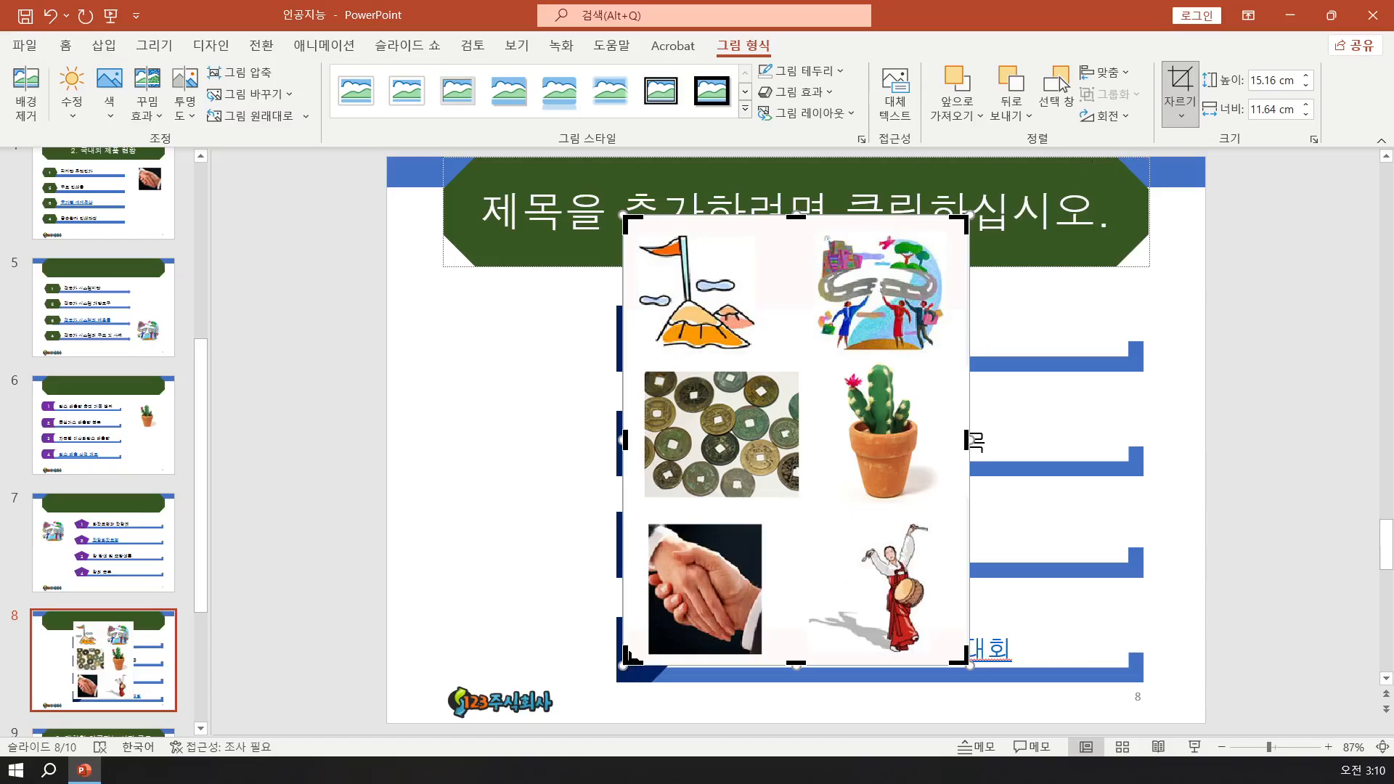
drag(626, 660, 812, 358)
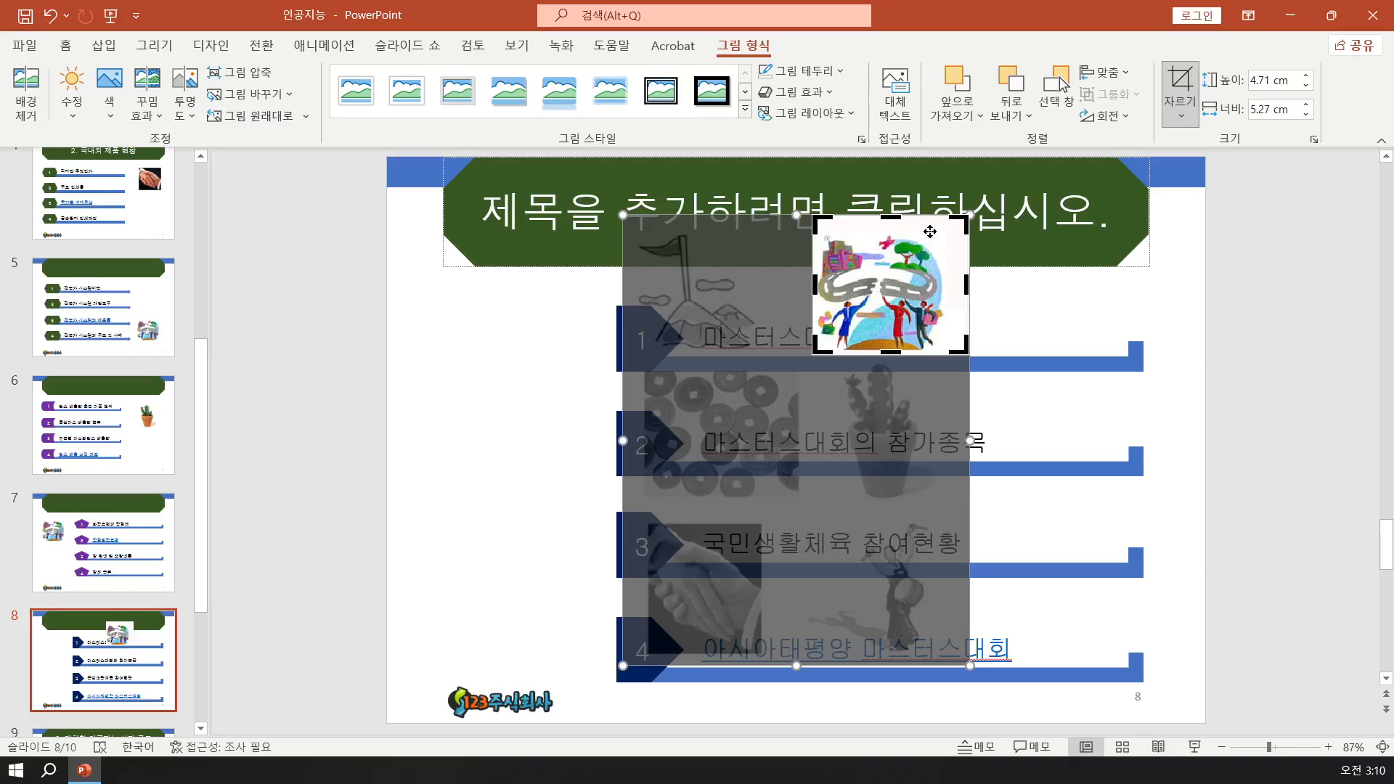
drag(966, 217, 949, 229)
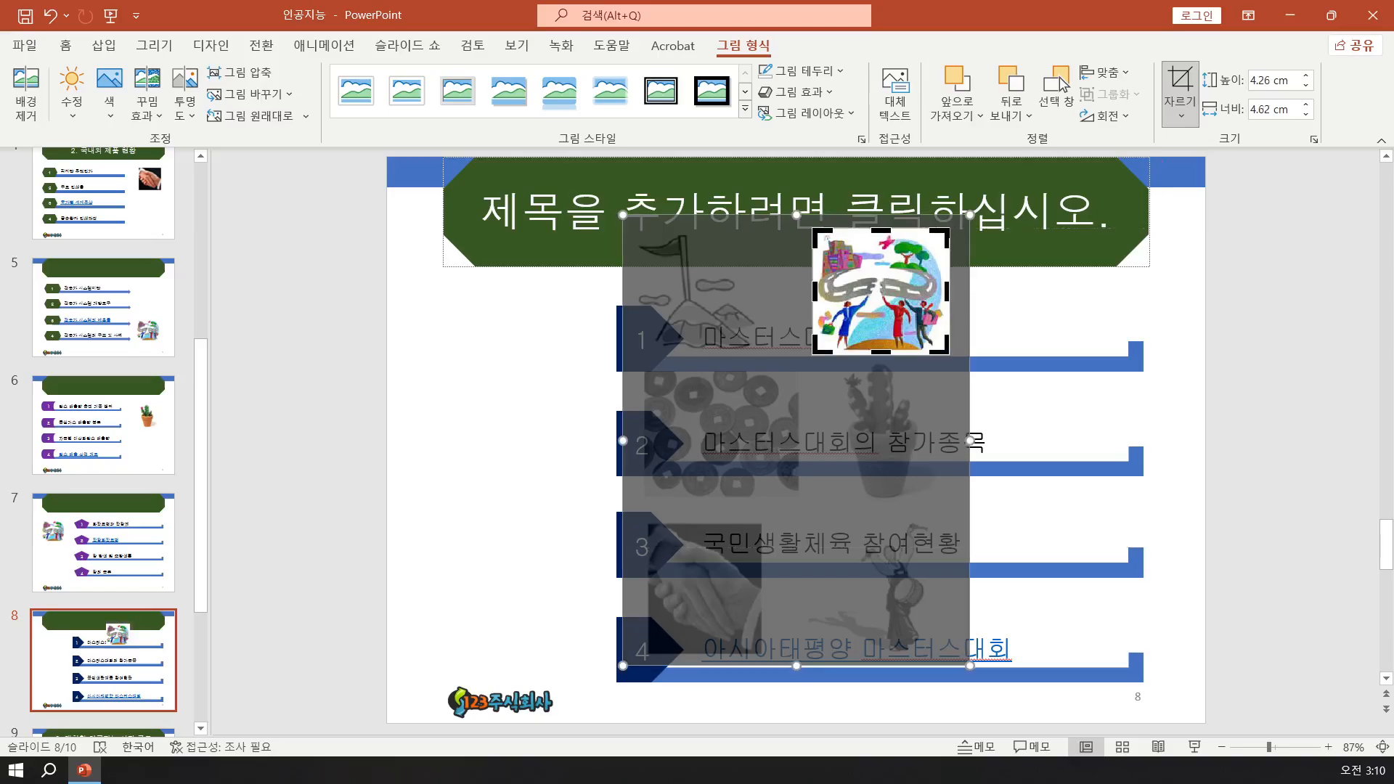
click(1006, 291)
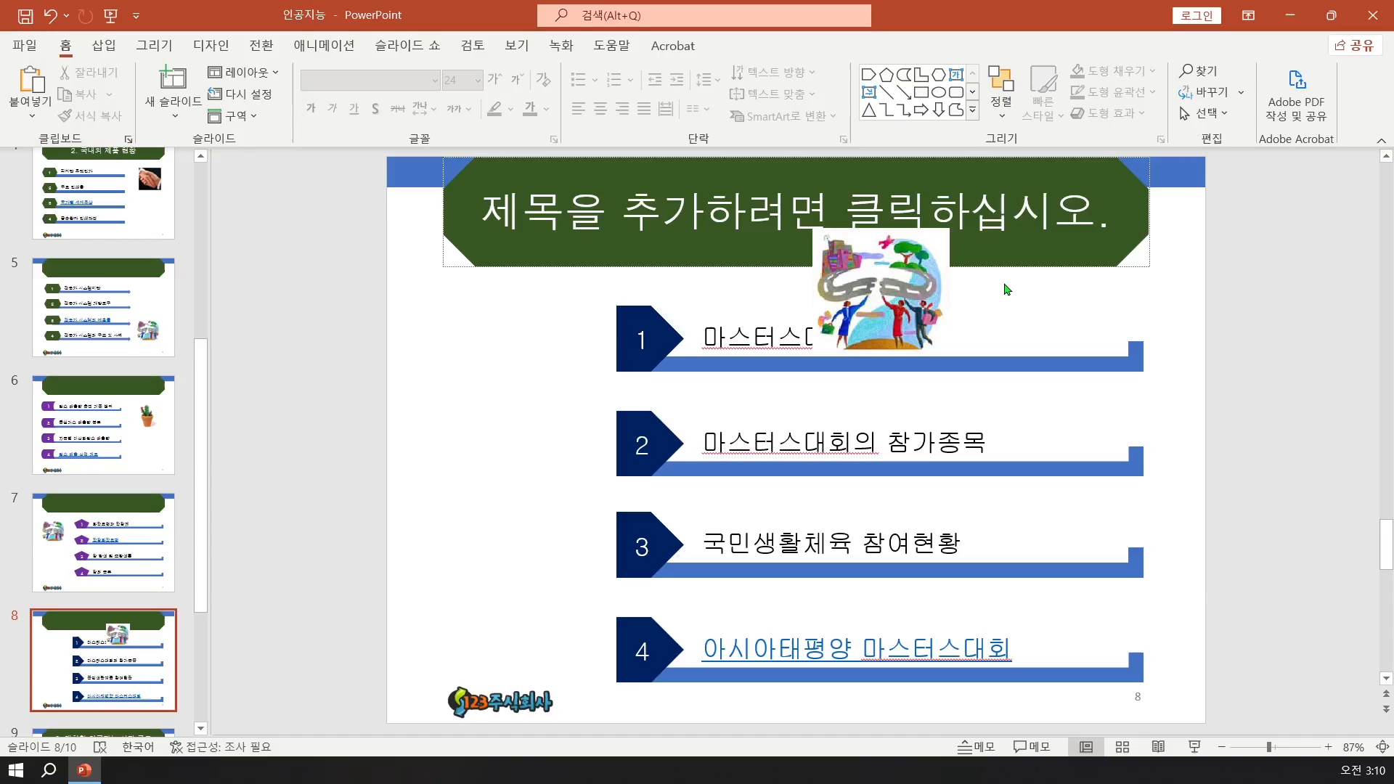
- Move the cropped picture to the slide's lower-left area, just above the 123주식회사 logo and beside rows 3 and 4
drag(877, 294, 506, 618)
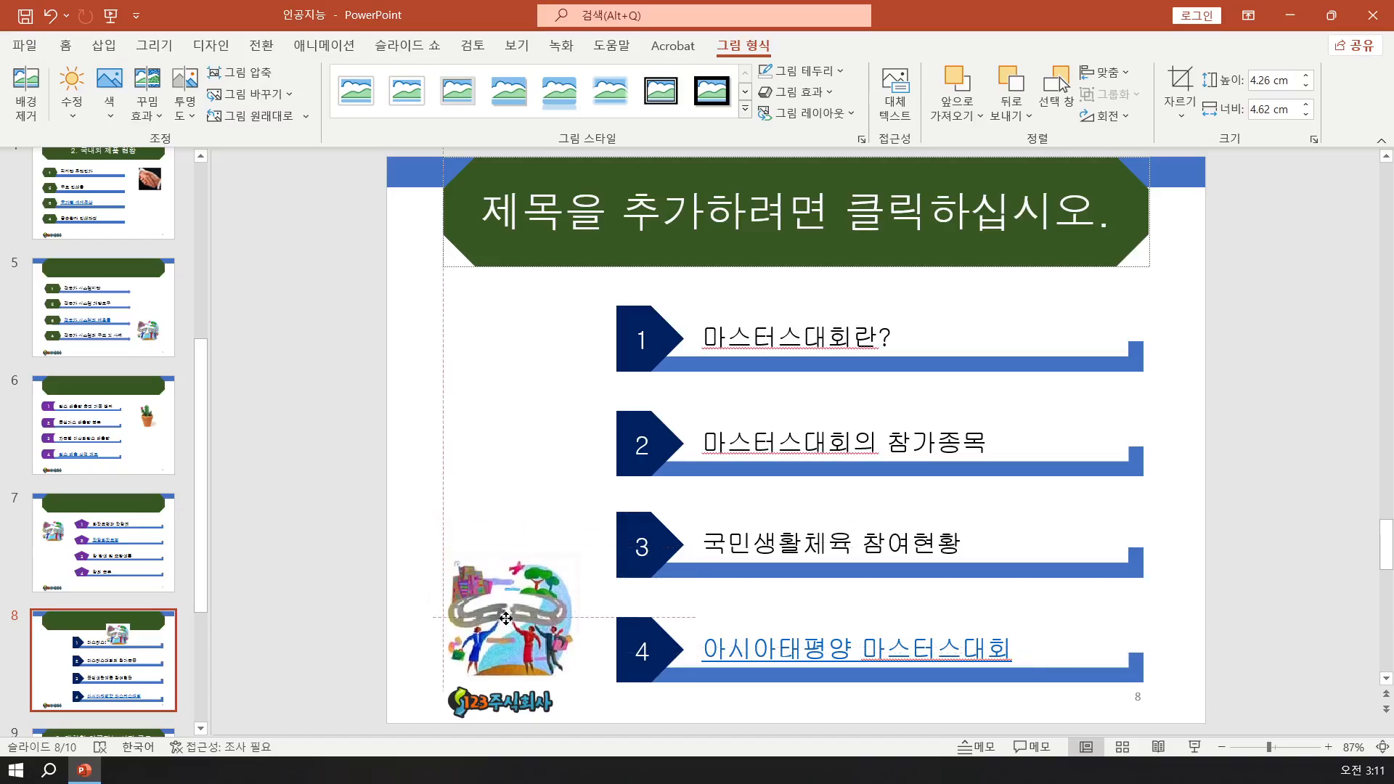
drag(506, 618, 506, 618)
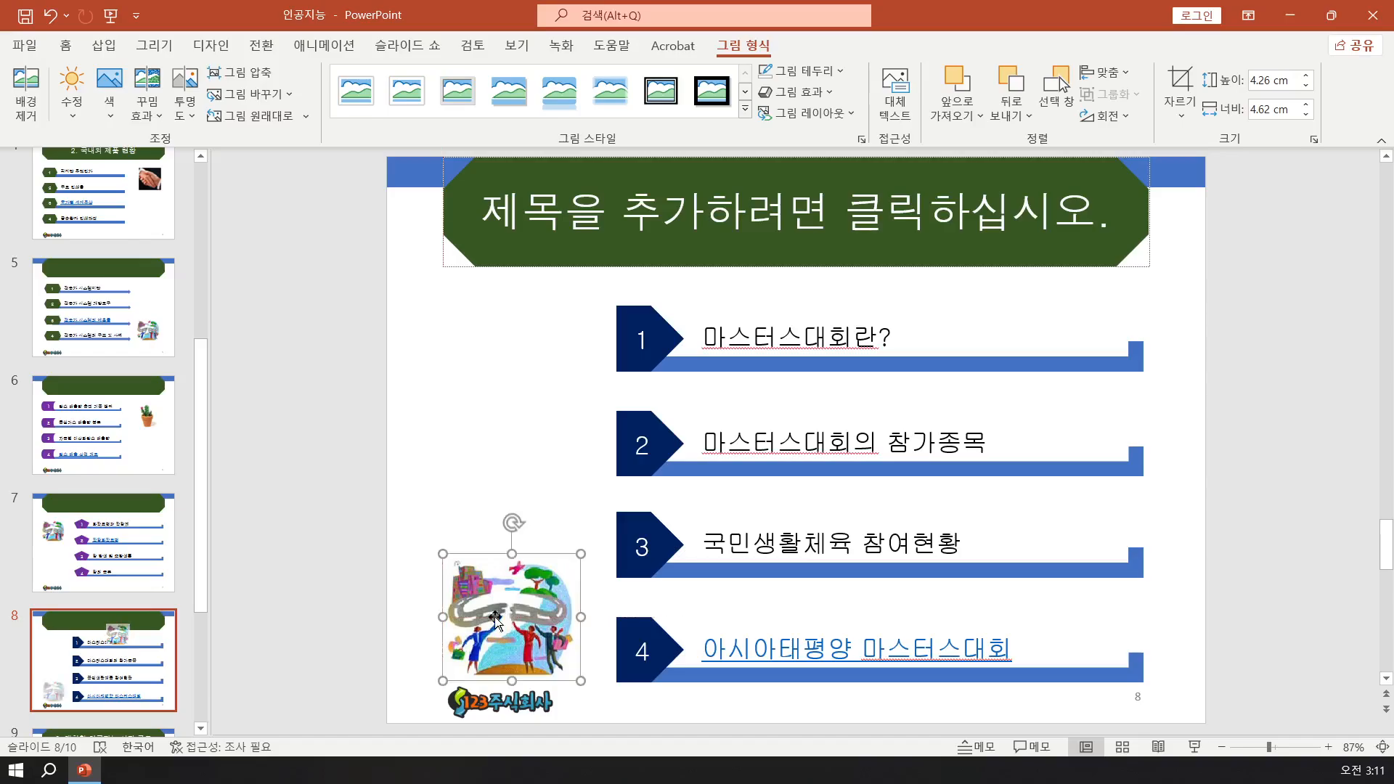
click(419, 578)
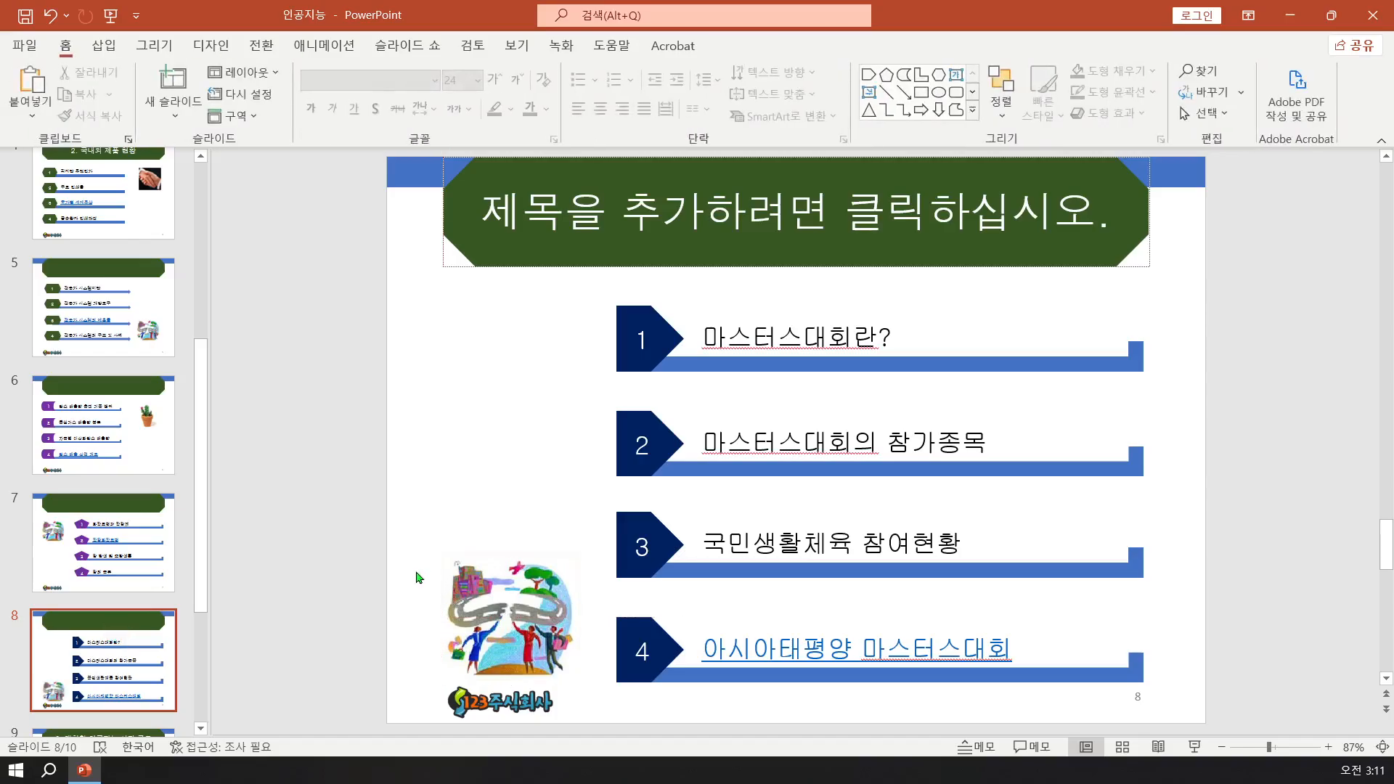